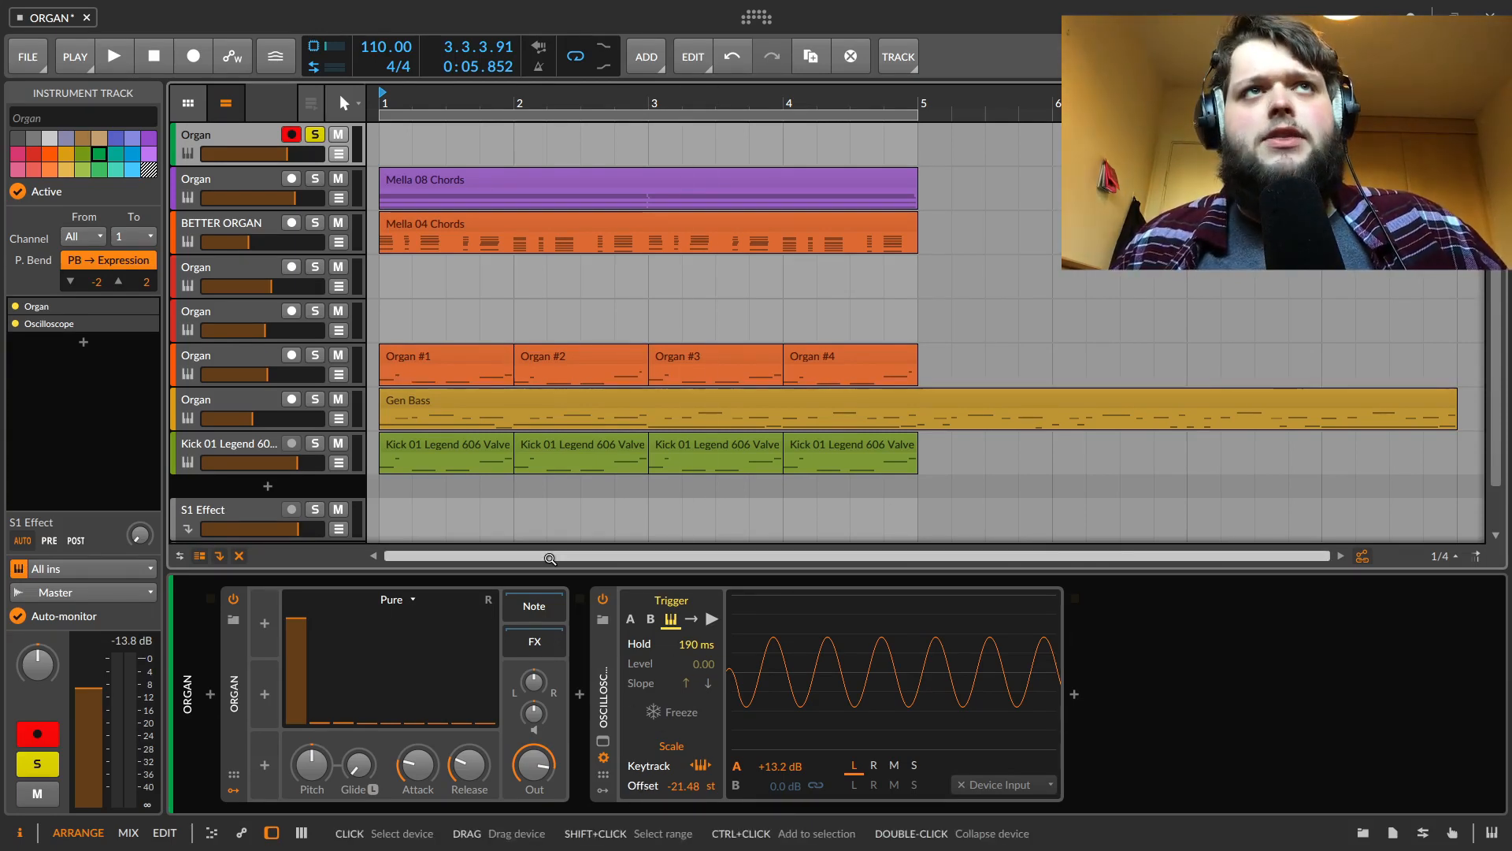
Audition the Mella 08 Chords organ track soloed on its own, then clear all solos
{"action": "left_click", "coordinate": [315, 134]}
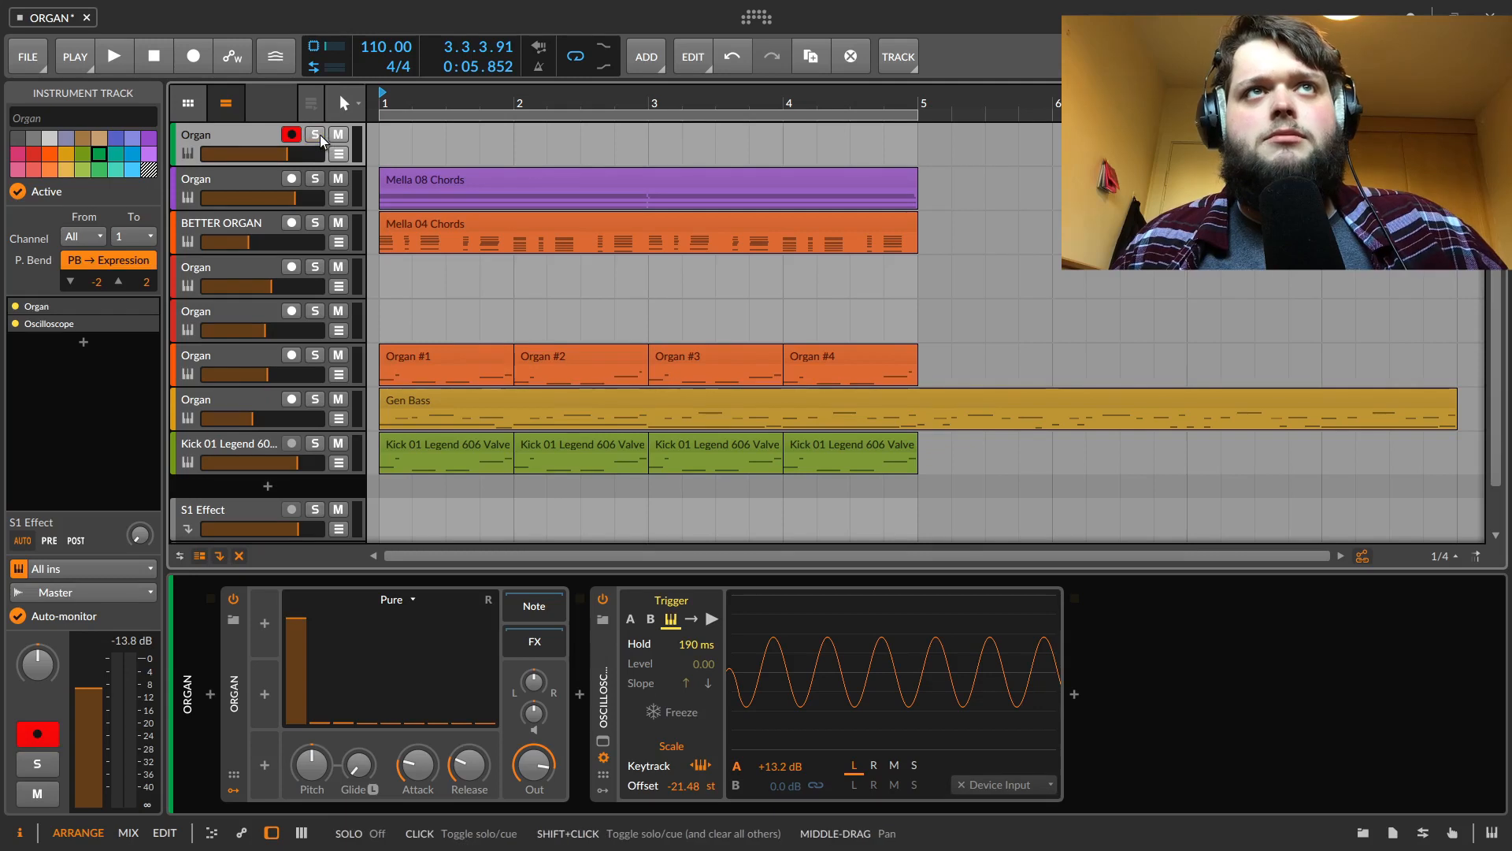
{"action": "left_click", "coordinate": [315, 179]}
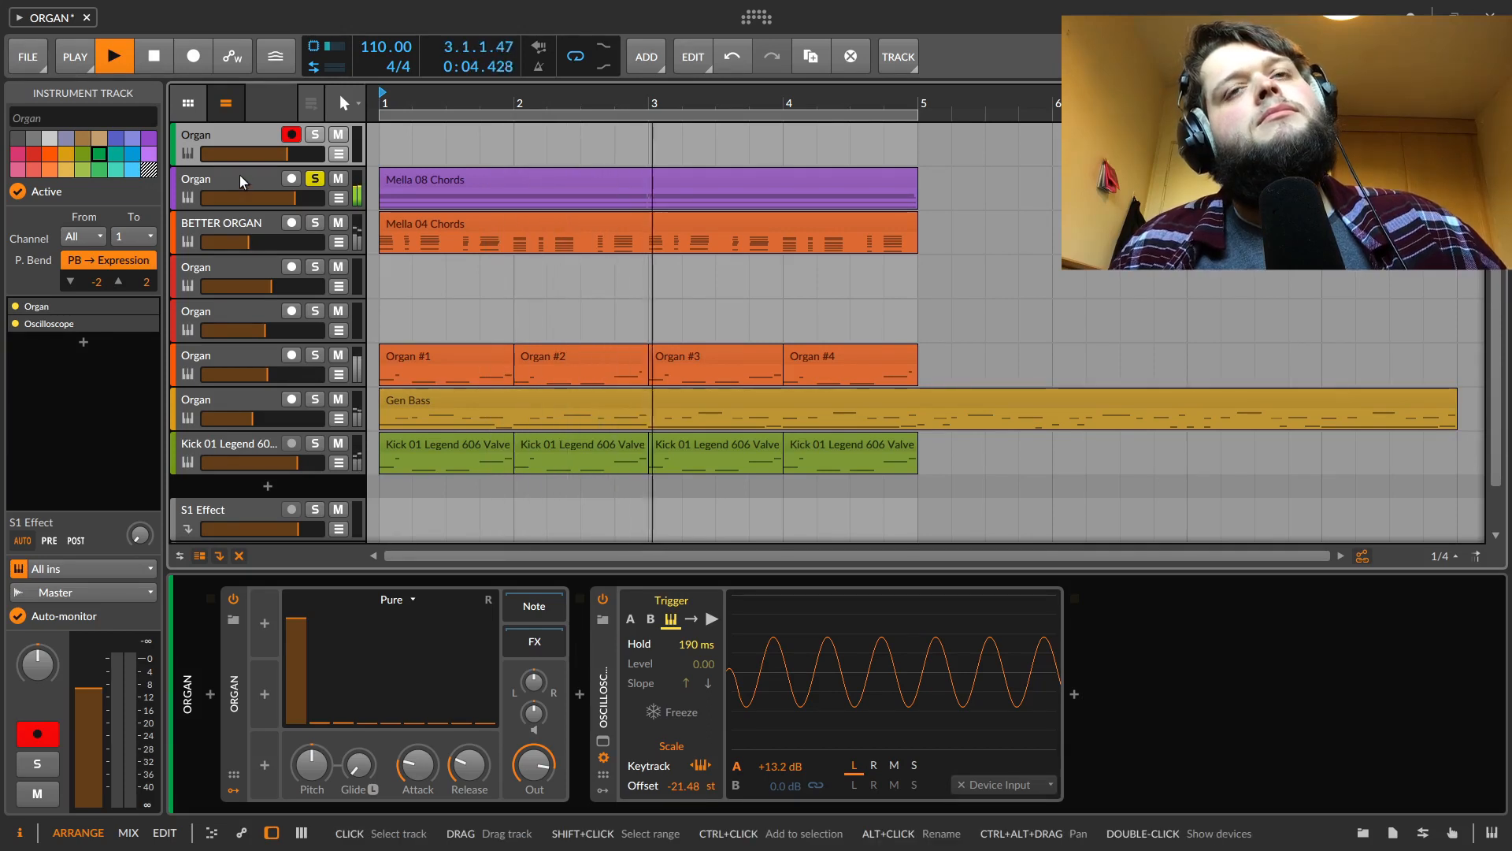
{"action": "key", "text": "space"}
{"action": "left_click", "coordinate": [316, 179]}
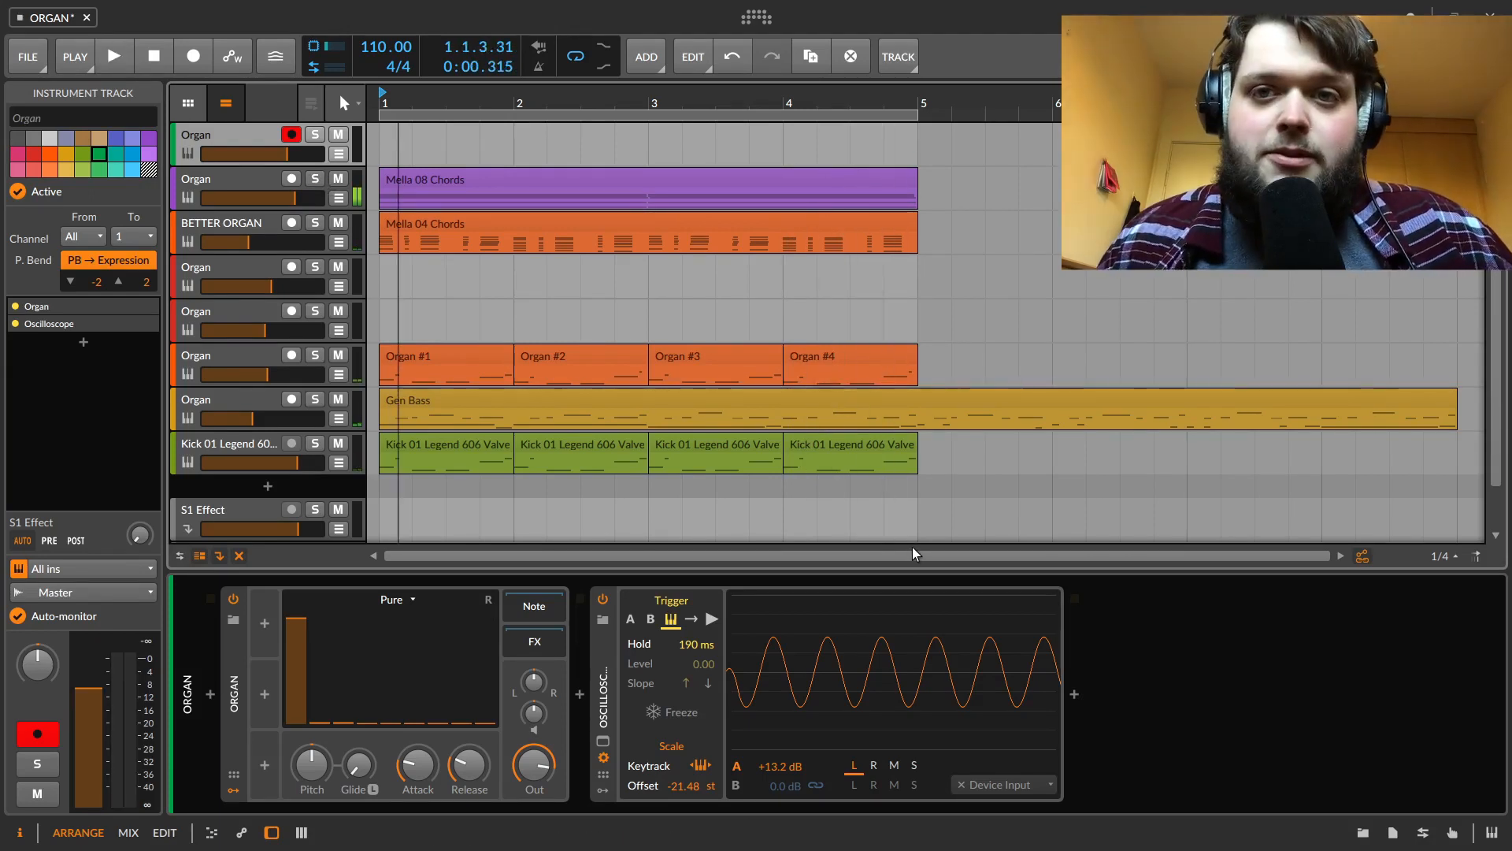
Raise several upper drawbars on the Organ device to add harmonics to the tone
{"action": "left_click", "coordinate": [487, 675]}
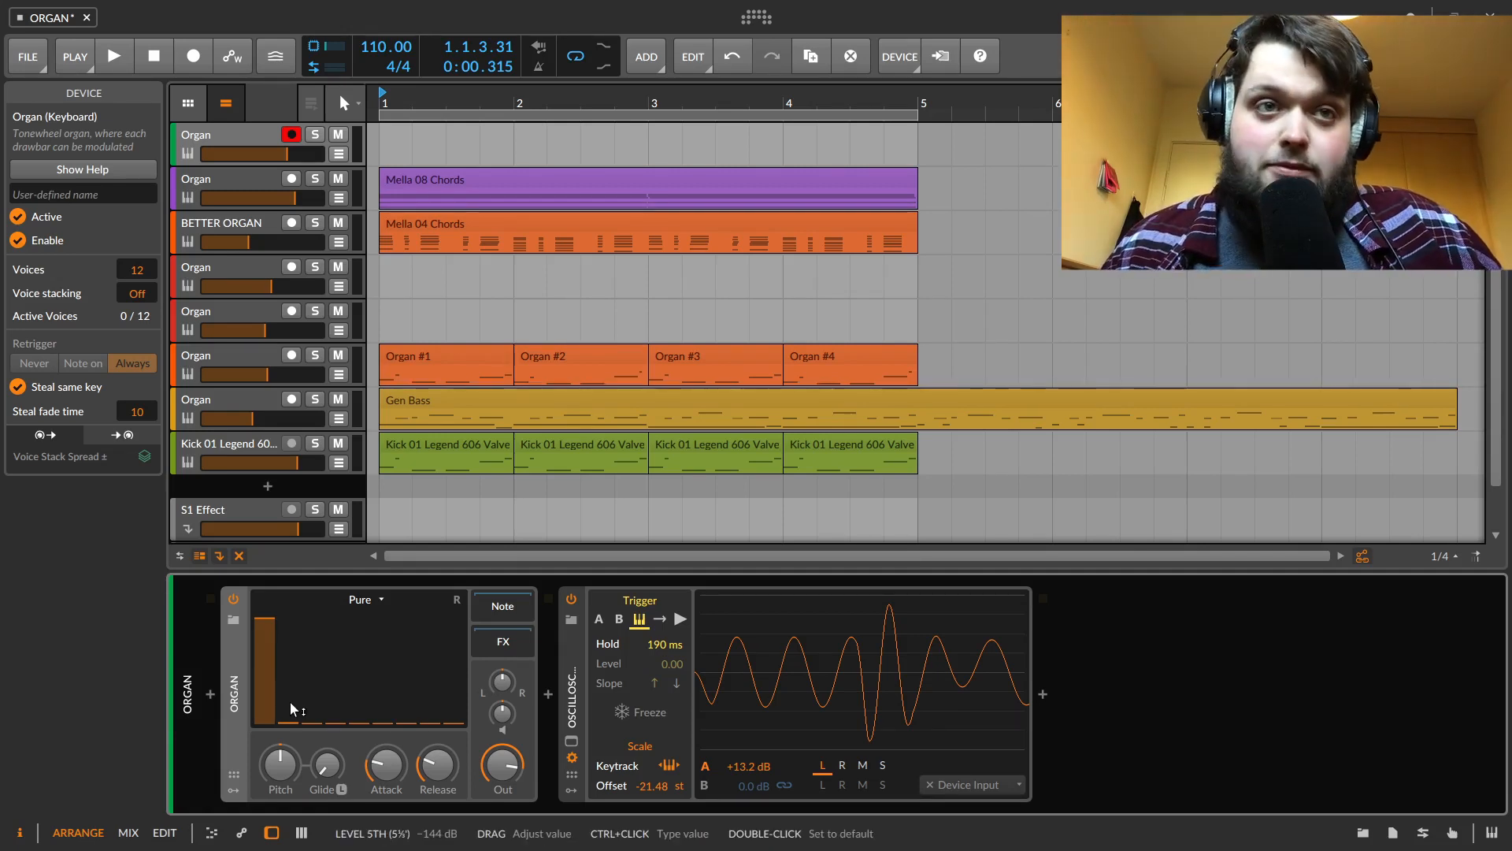
{"action": "left_click_drag", "start_coordinate": [295, 716], "coordinate": [335, 664]}
{"action": "left_click_drag", "start_coordinate": [314, 718], "coordinate": [289, 662]}
{"action": "left_click_drag", "start_coordinate": [408, 720], "coordinate": [383, 637]}
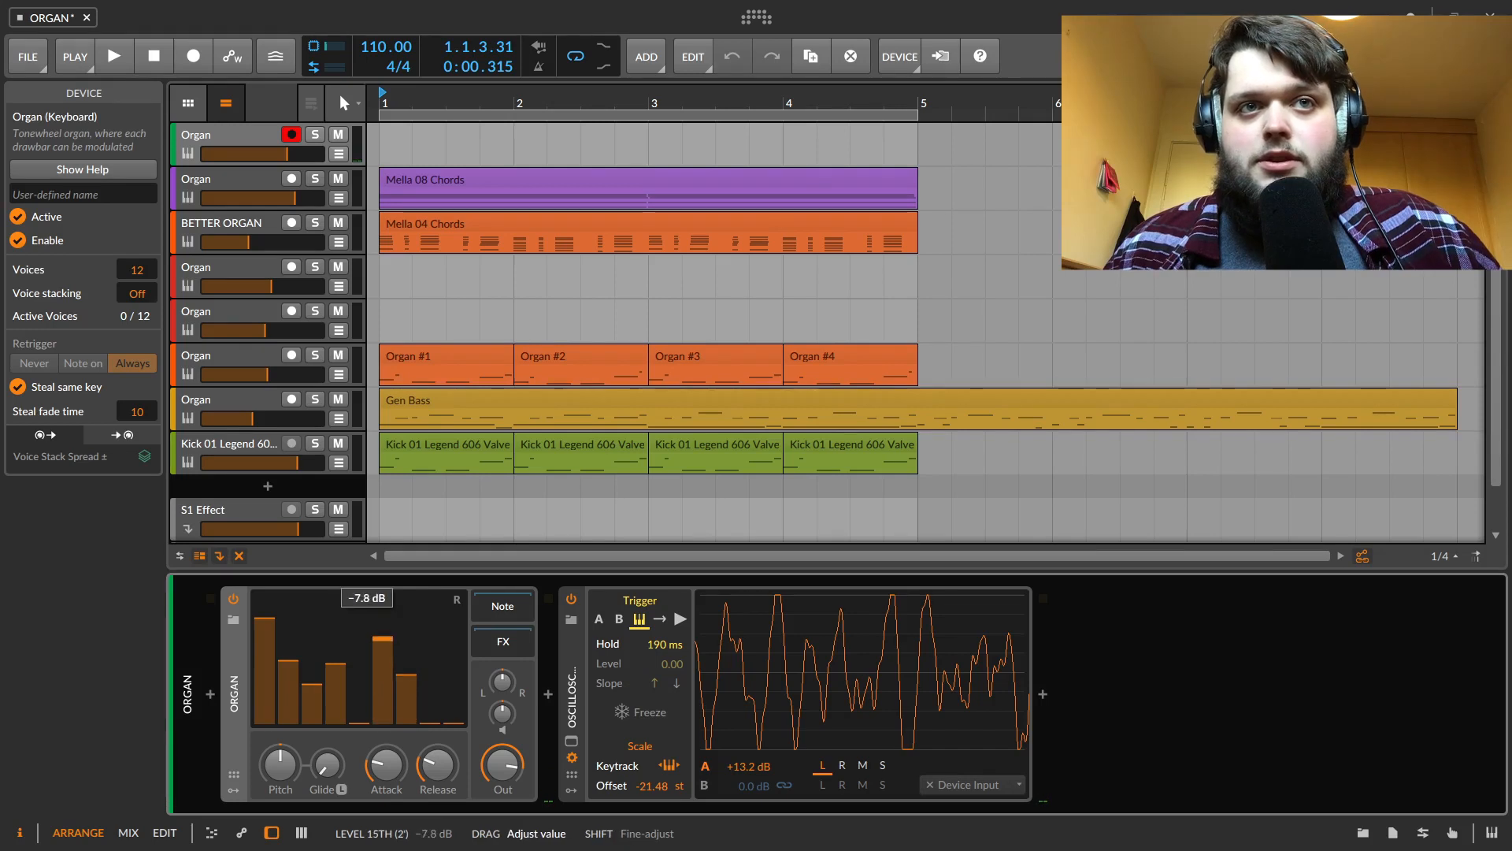
{"action": "mouse_move", "coordinate": [452, 701]}
{"action": "left_mouse_down"}
{"action": "mouse_move", "coordinate": [453, 675]}
{"action": "mouse_move", "coordinate": [432, 688]}
{"action": "left_mouse_up"}
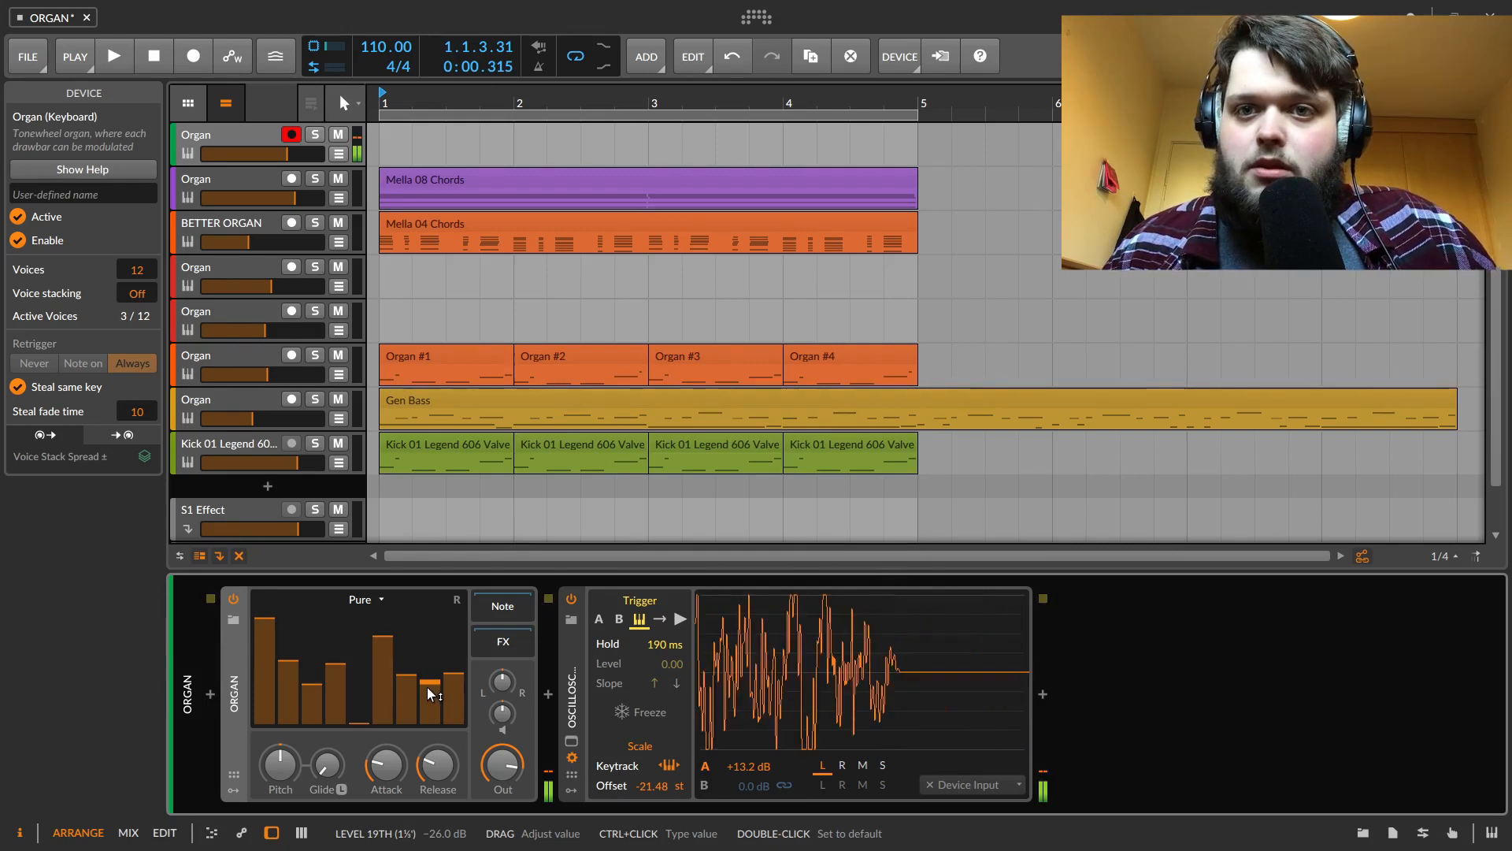
Pull the upper drawbars back down to zero, leaving only the first drawbar
{"action": "left_click_drag", "start_coordinate": [428, 694], "coordinate": [454, 736]}
{"action": "left_click_drag", "start_coordinate": [384, 654], "coordinate": [383, 736]}
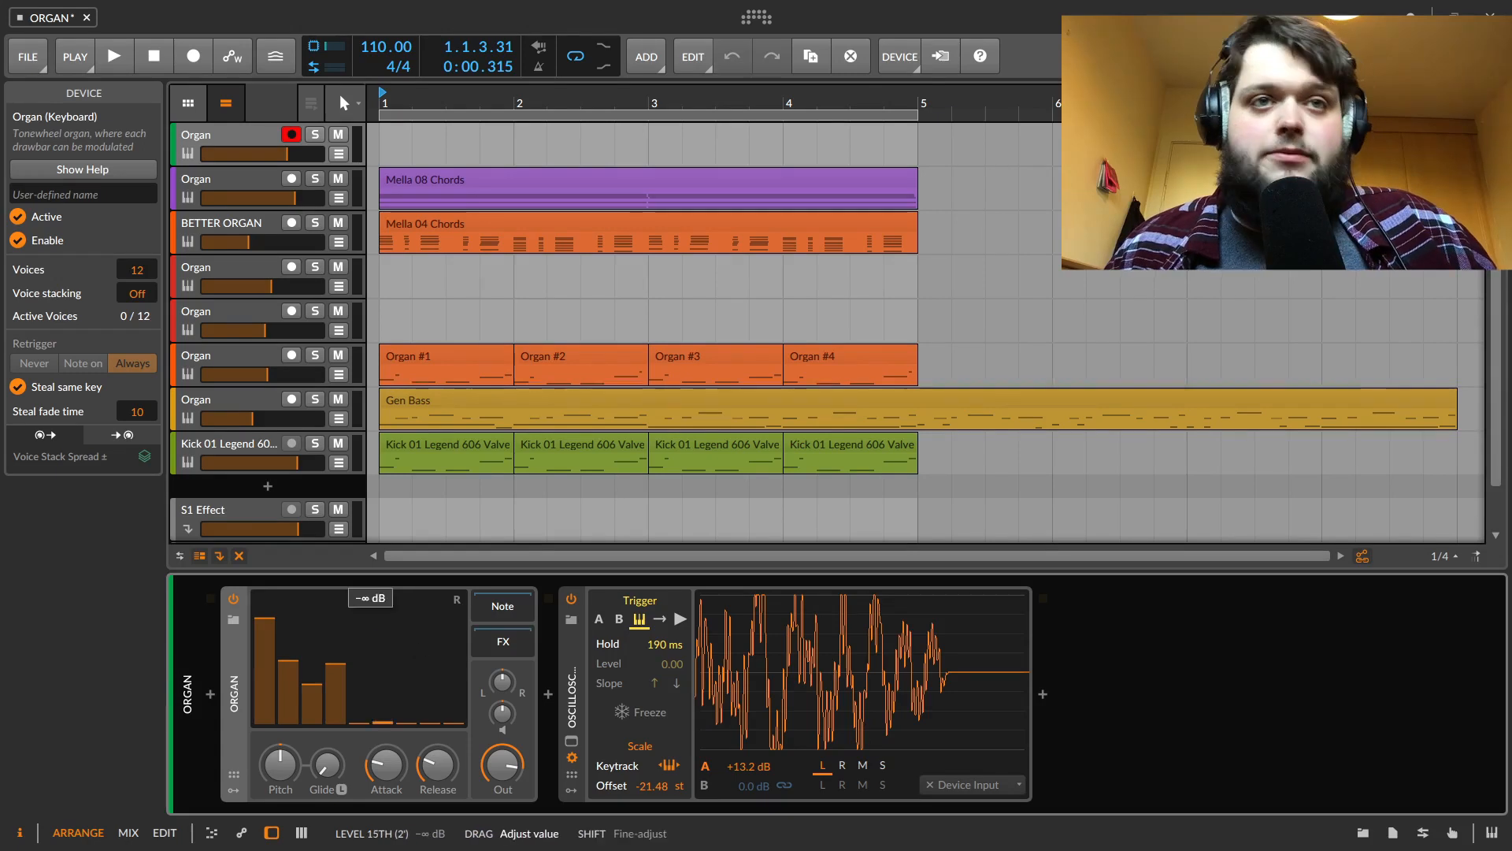
{"action": "left_click_drag", "start_coordinate": [335, 694], "coordinate": [312, 736]}
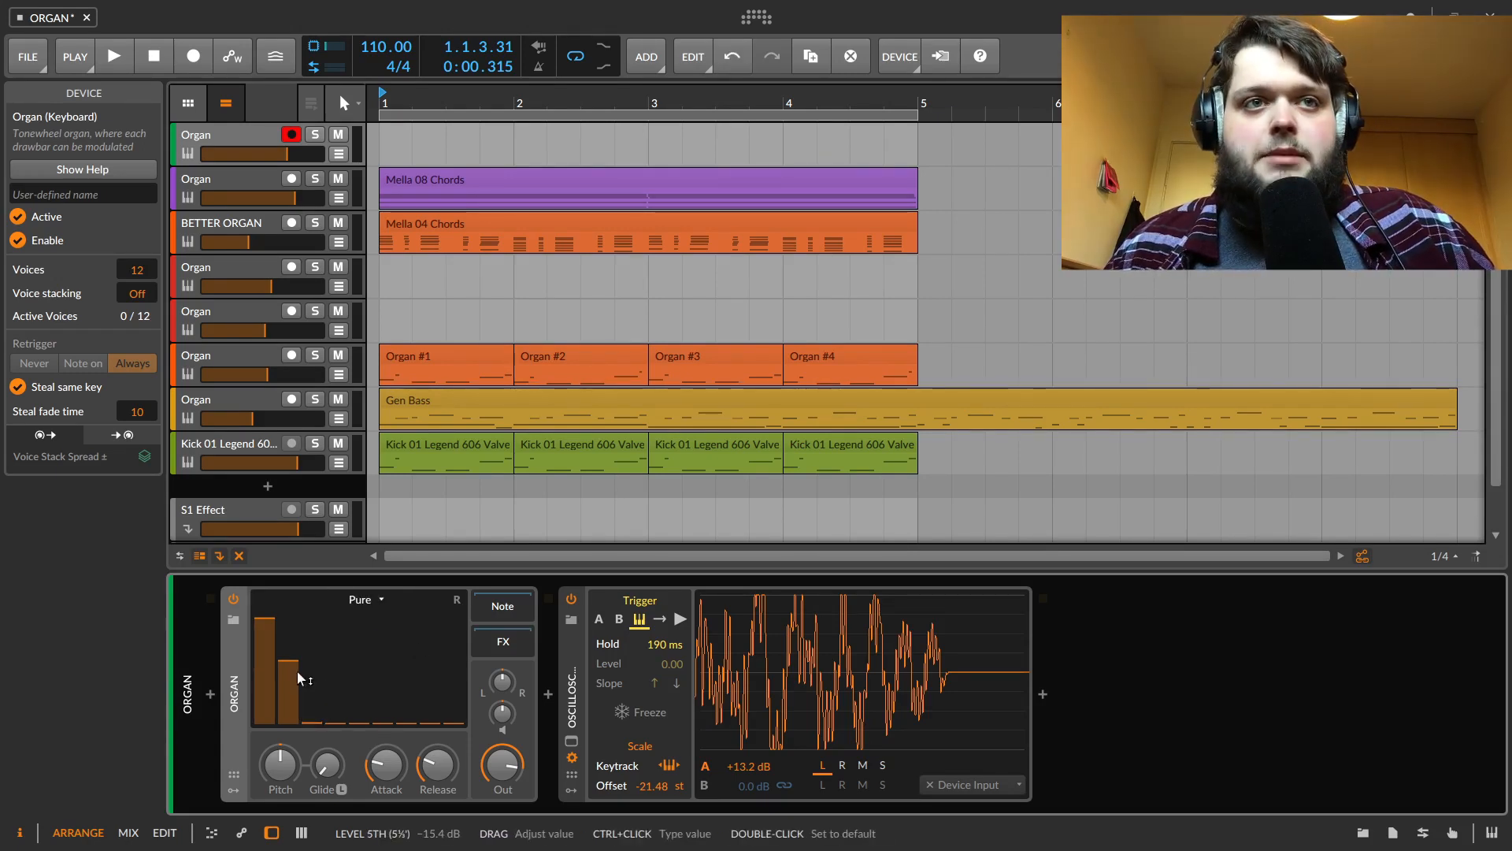
{"action": "left_click_drag", "start_coordinate": [289, 677], "coordinate": [288, 736]}
Select the Pure tonewheel model and briefly raise and lower a couple of drawbars
{"action": "left_click", "coordinate": [361, 604]}
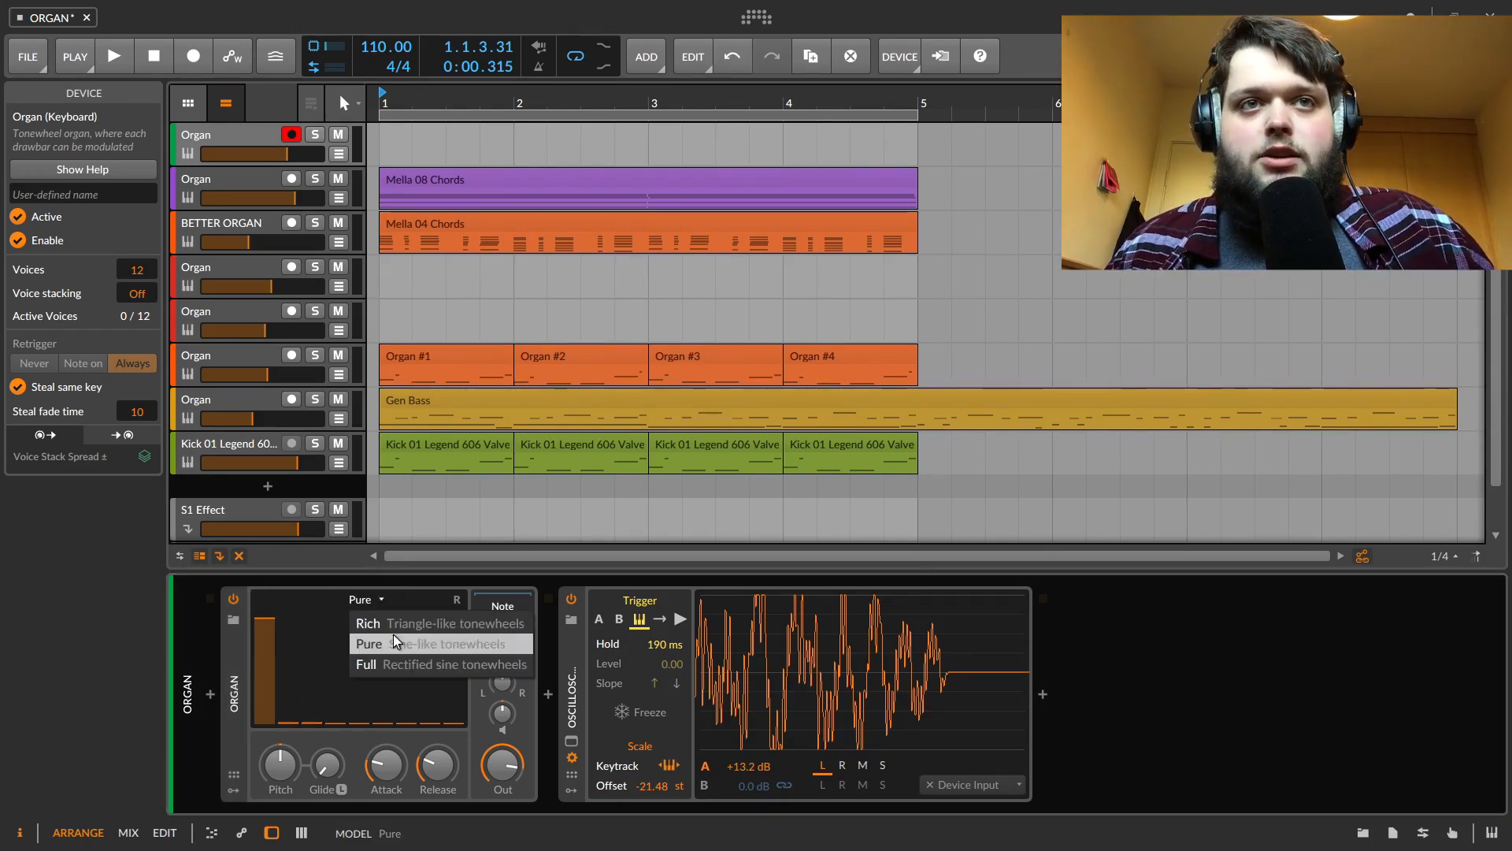
{"action": "left_click", "coordinate": [417, 644]}
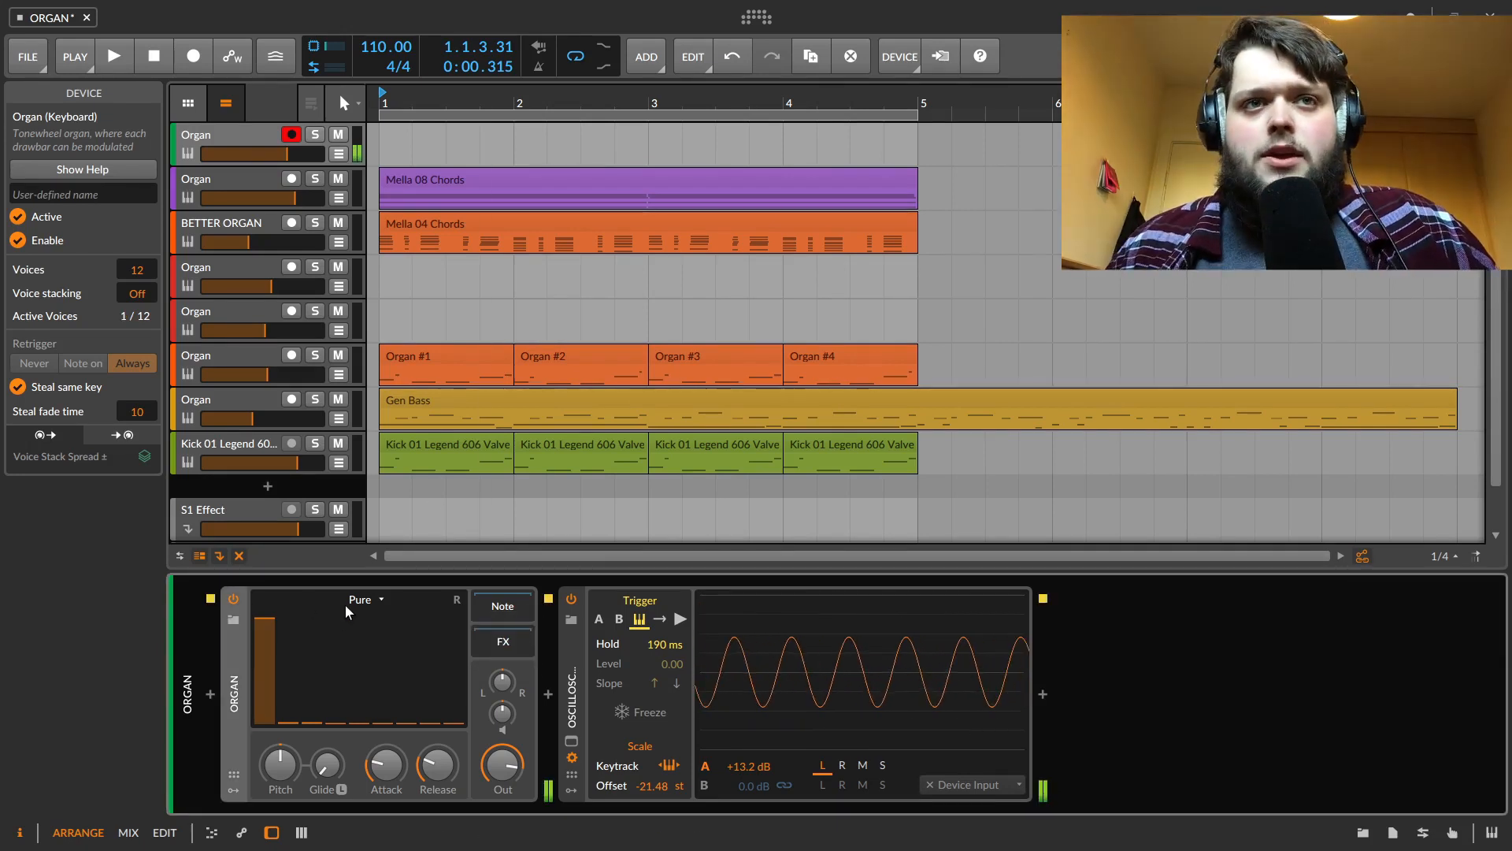
{"action": "left_click_drag", "start_coordinate": [345, 719], "coordinate": [384, 679]}
{"action": "mouse_move", "coordinate": [453, 719]}
{"action": "left_mouse_down"}
{"action": "mouse_move", "coordinate": [454, 687]}
{"action": "mouse_move", "coordinate": [452, 725]}
{"action": "left_mouse_up"}
{"action": "left_click_drag", "start_coordinate": [376, 691], "coordinate": [344, 723]}
Switch the tonewheel model to Rich and raise several drawbars to build a registration
{"action": "left_click", "coordinate": [365, 600]}
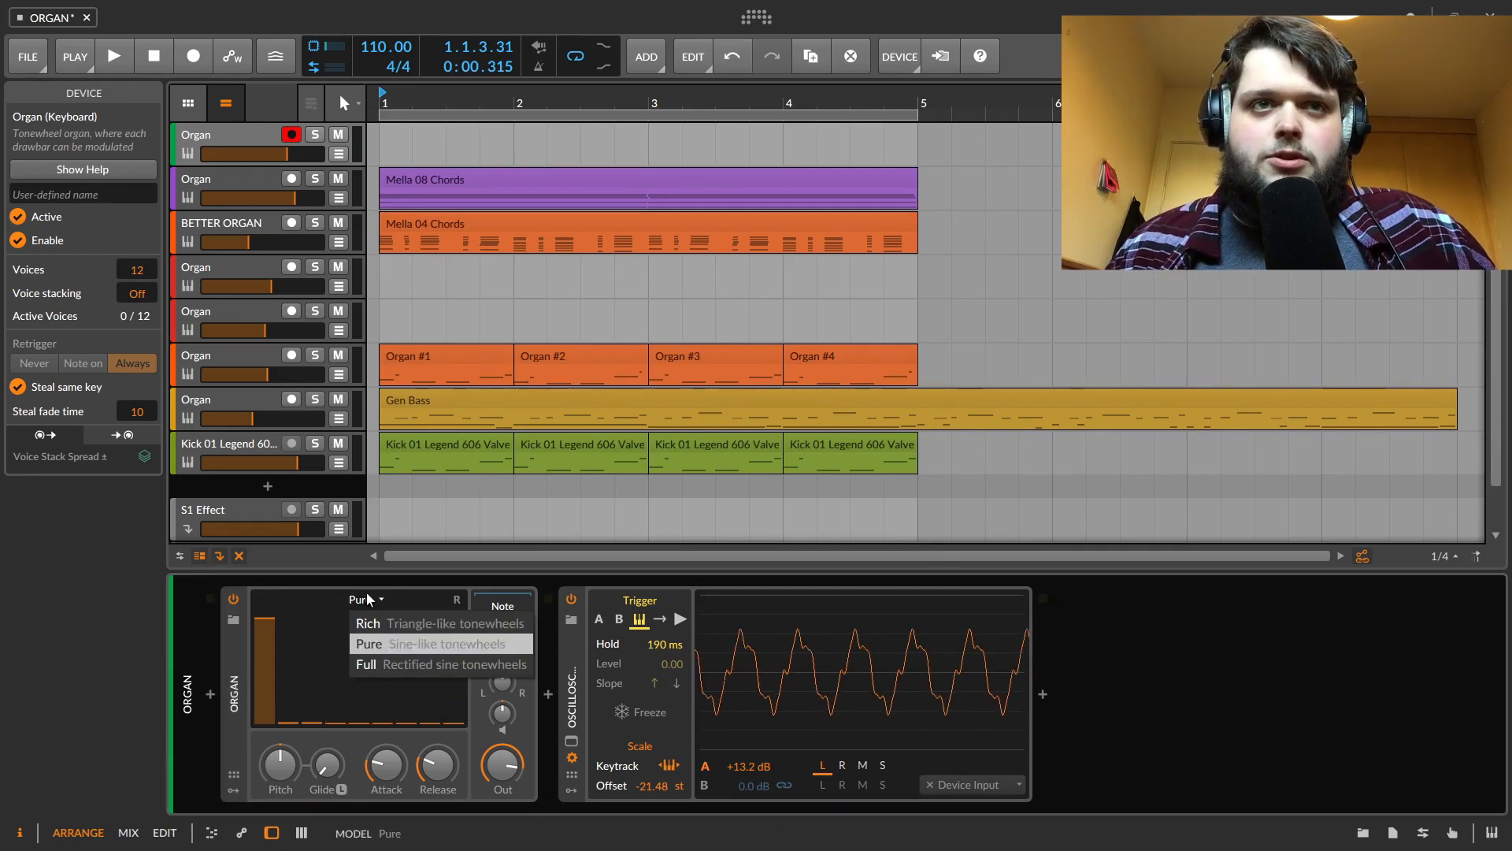
{"action": "left_click", "coordinate": [388, 622]}
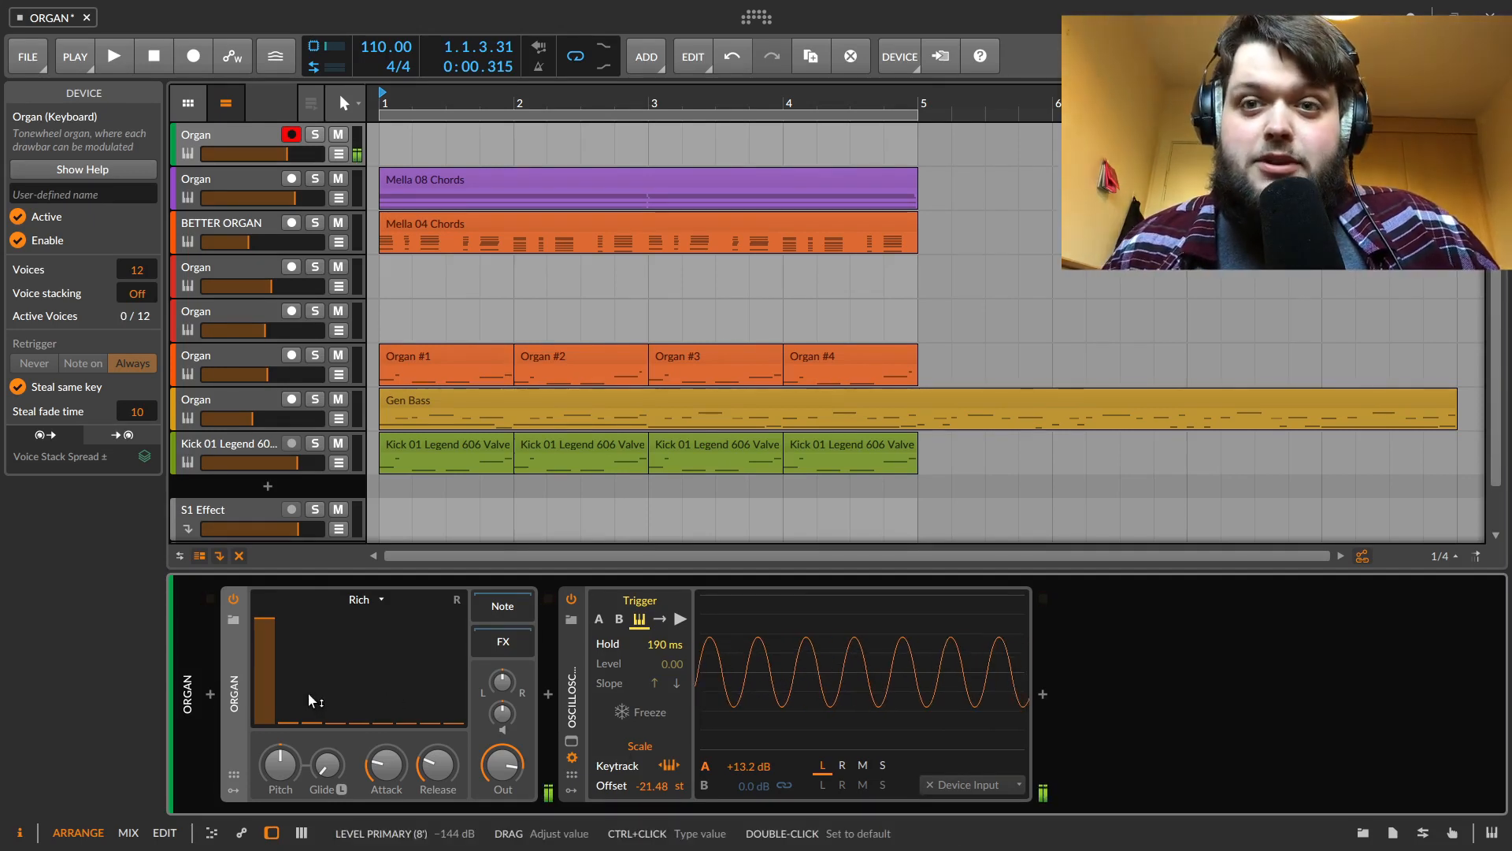
{"action": "left_click_drag", "start_coordinate": [313, 723], "coordinate": [317, 624]}
{"action": "left_click_drag", "start_coordinate": [359, 722], "coordinate": [359, 656]}
{"action": "left_click_drag", "start_coordinate": [416, 709], "coordinate": [453, 667]}
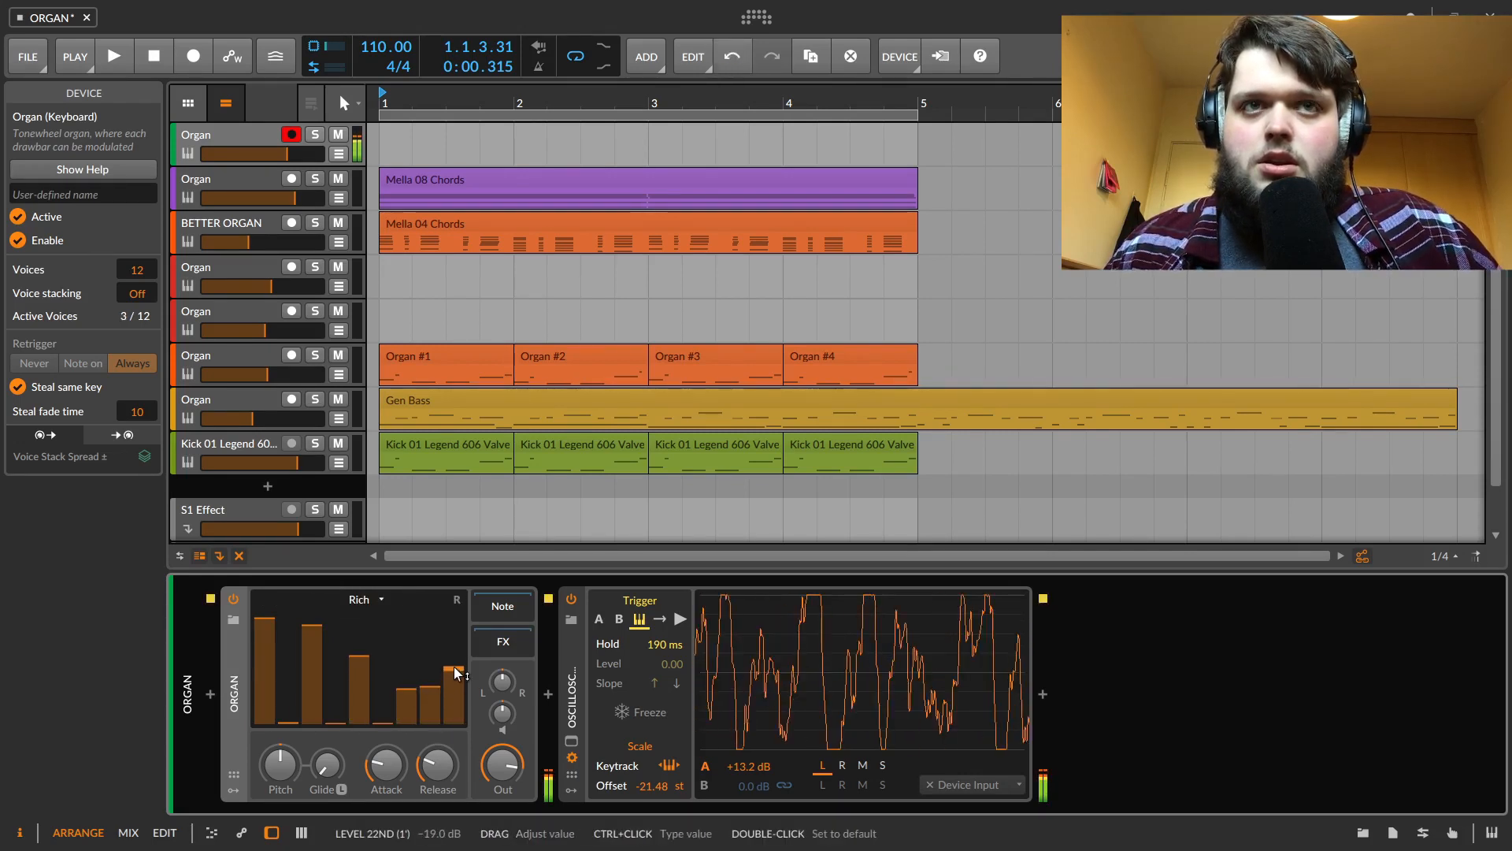
Switch the model to Pure and back to Rich to compare the two sounds
{"action": "left_click", "coordinate": [358, 600]}
{"action": "left_click", "coordinate": [381, 645]}
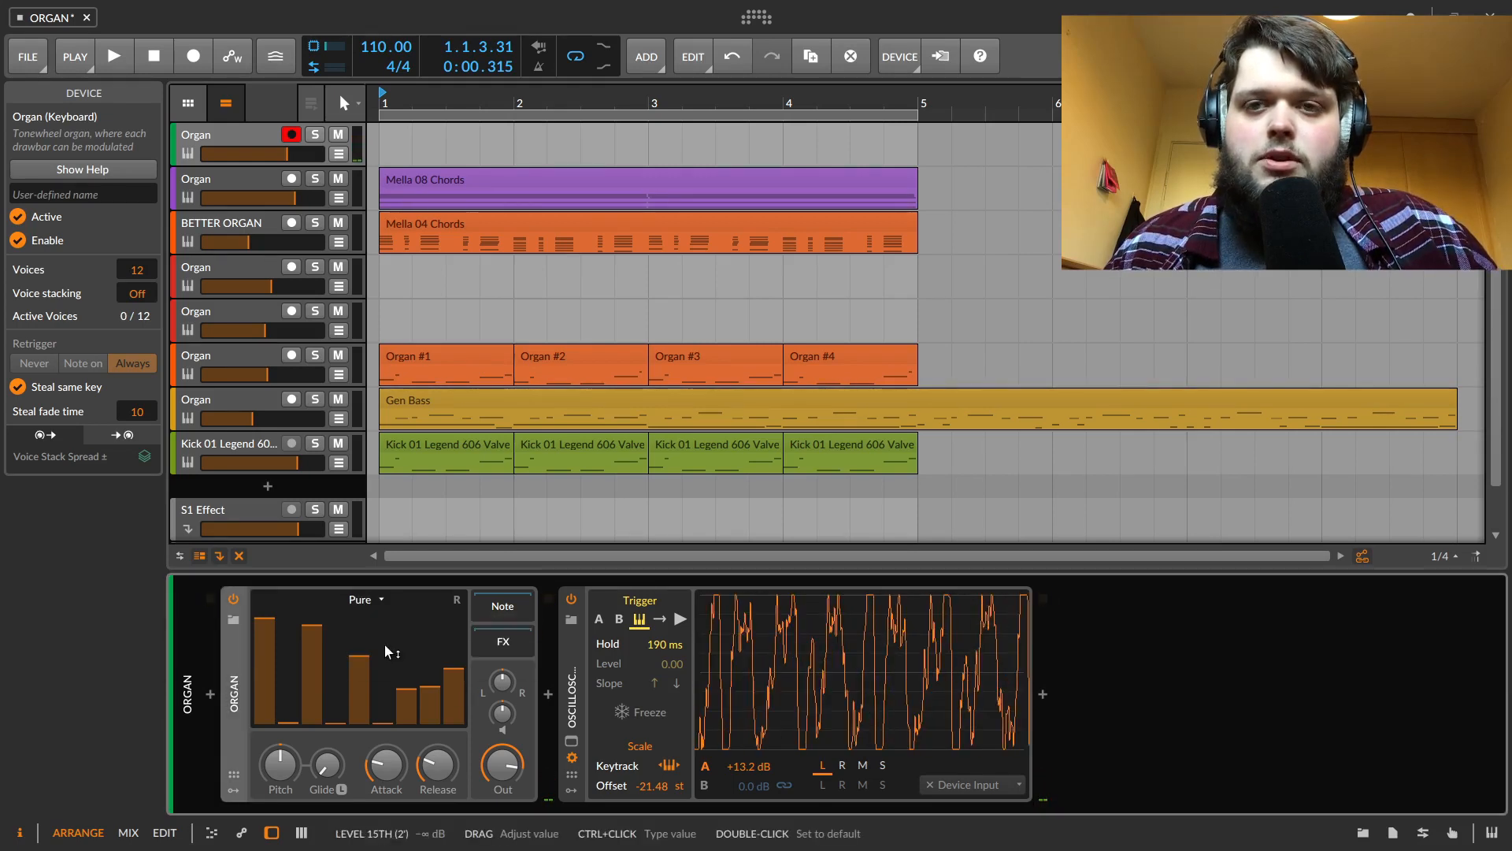
{"action": "left_click", "coordinate": [360, 601]}
{"action": "left_click", "coordinate": [382, 626]}
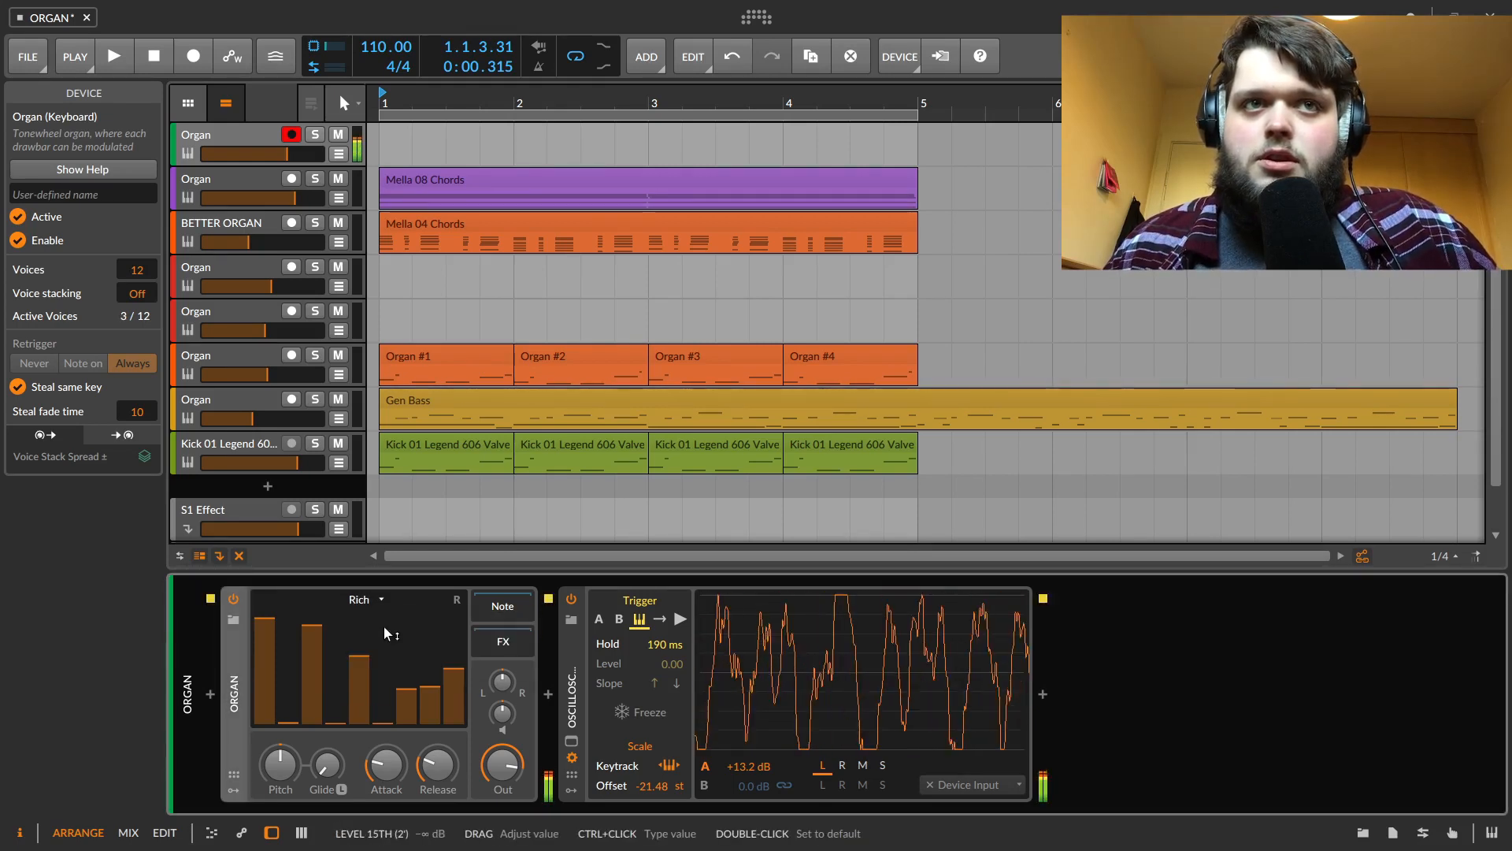
Switch the model to Full and raise most drawbars, keeping the last drawbar at zero
{"action": "left_click", "coordinate": [372, 601]}
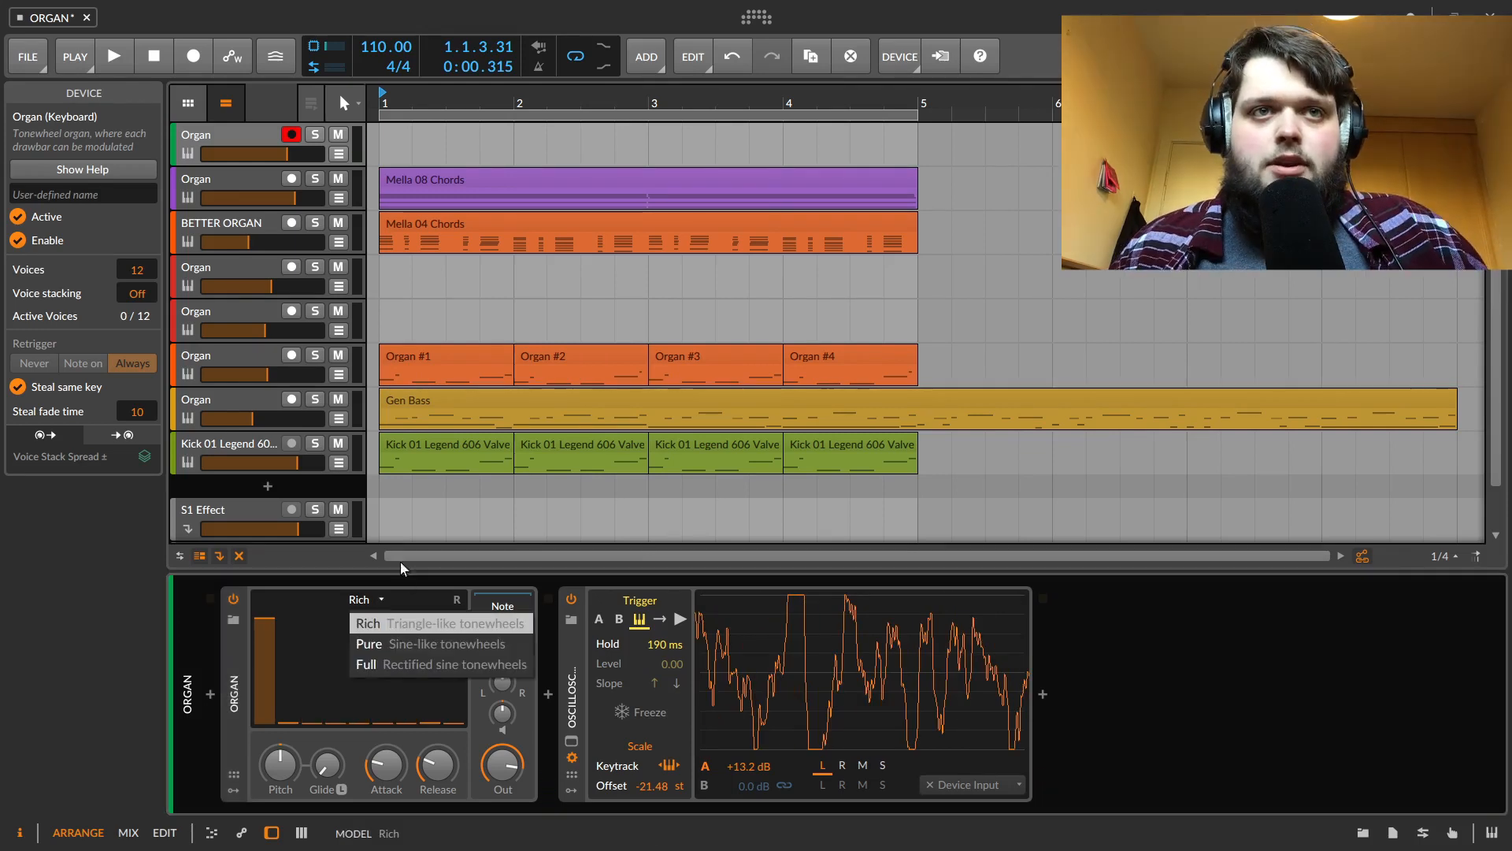
{"action": "left_click", "coordinate": [419, 669]}
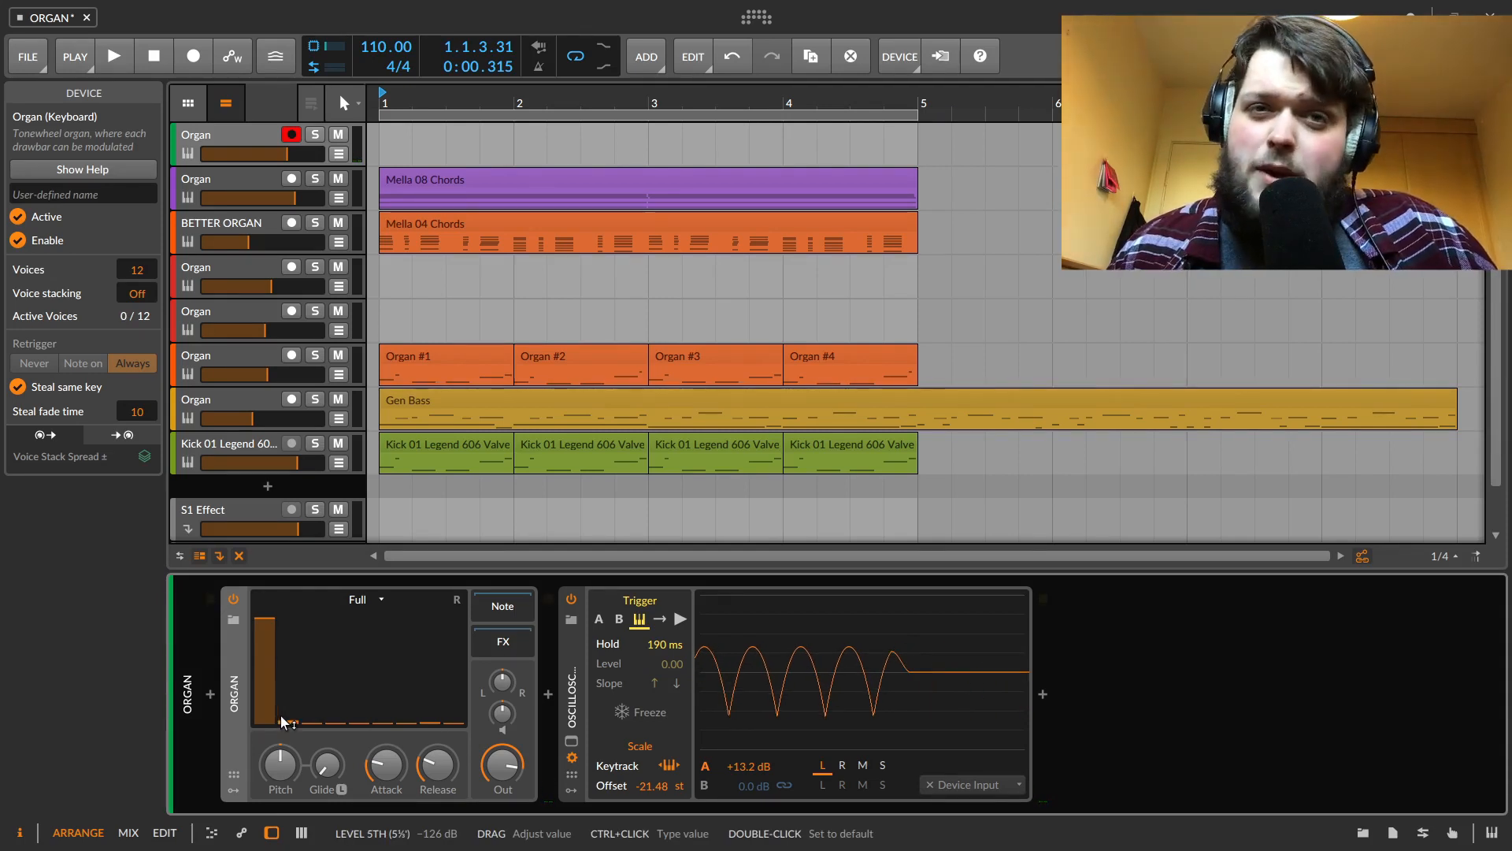
{"action": "left_click_drag", "start_coordinate": [296, 725], "coordinate": [293, 642]}
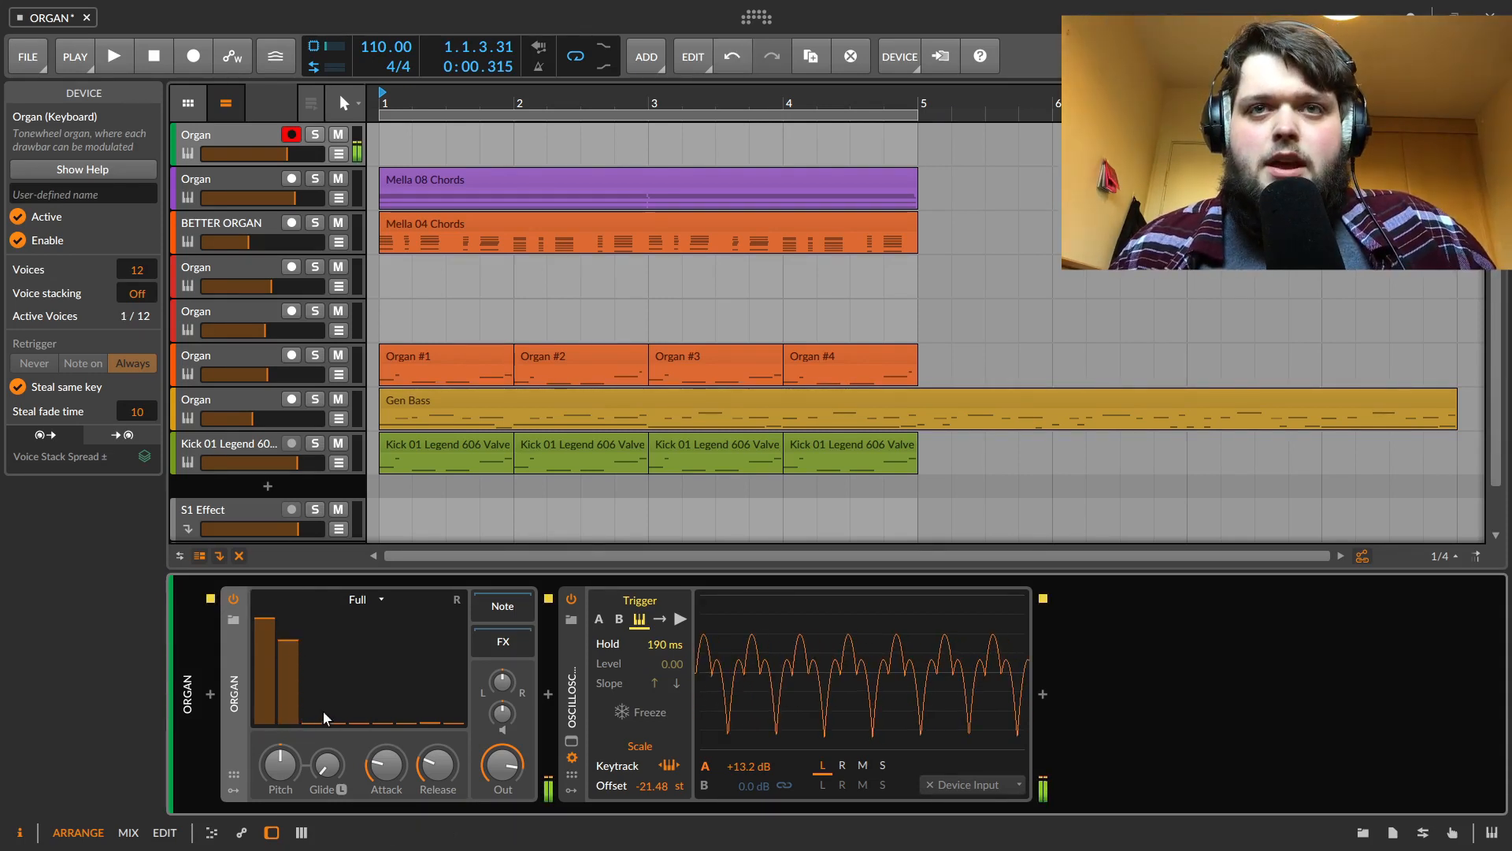
{"action": "left_click_drag", "start_coordinate": [312, 721], "coordinate": [311, 671]}
{"action": "left_click_drag", "start_coordinate": [359, 721], "coordinate": [384, 671]}
{"action": "left_click_drag", "start_coordinate": [430, 719], "coordinate": [456, 662]}
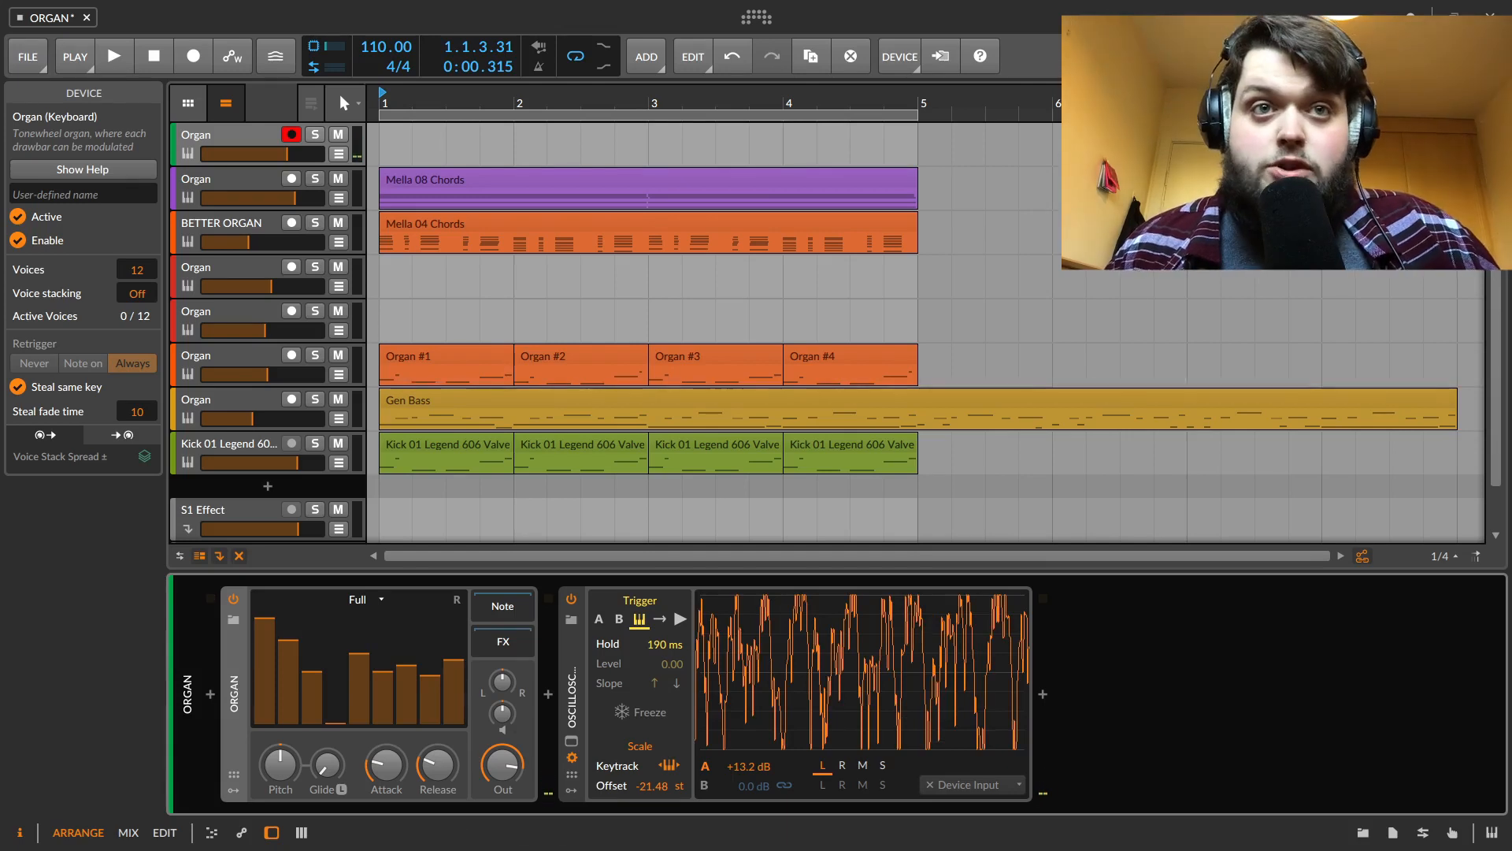
{"action": "left_click_drag", "start_coordinate": [453, 661], "coordinate": [453, 722]}
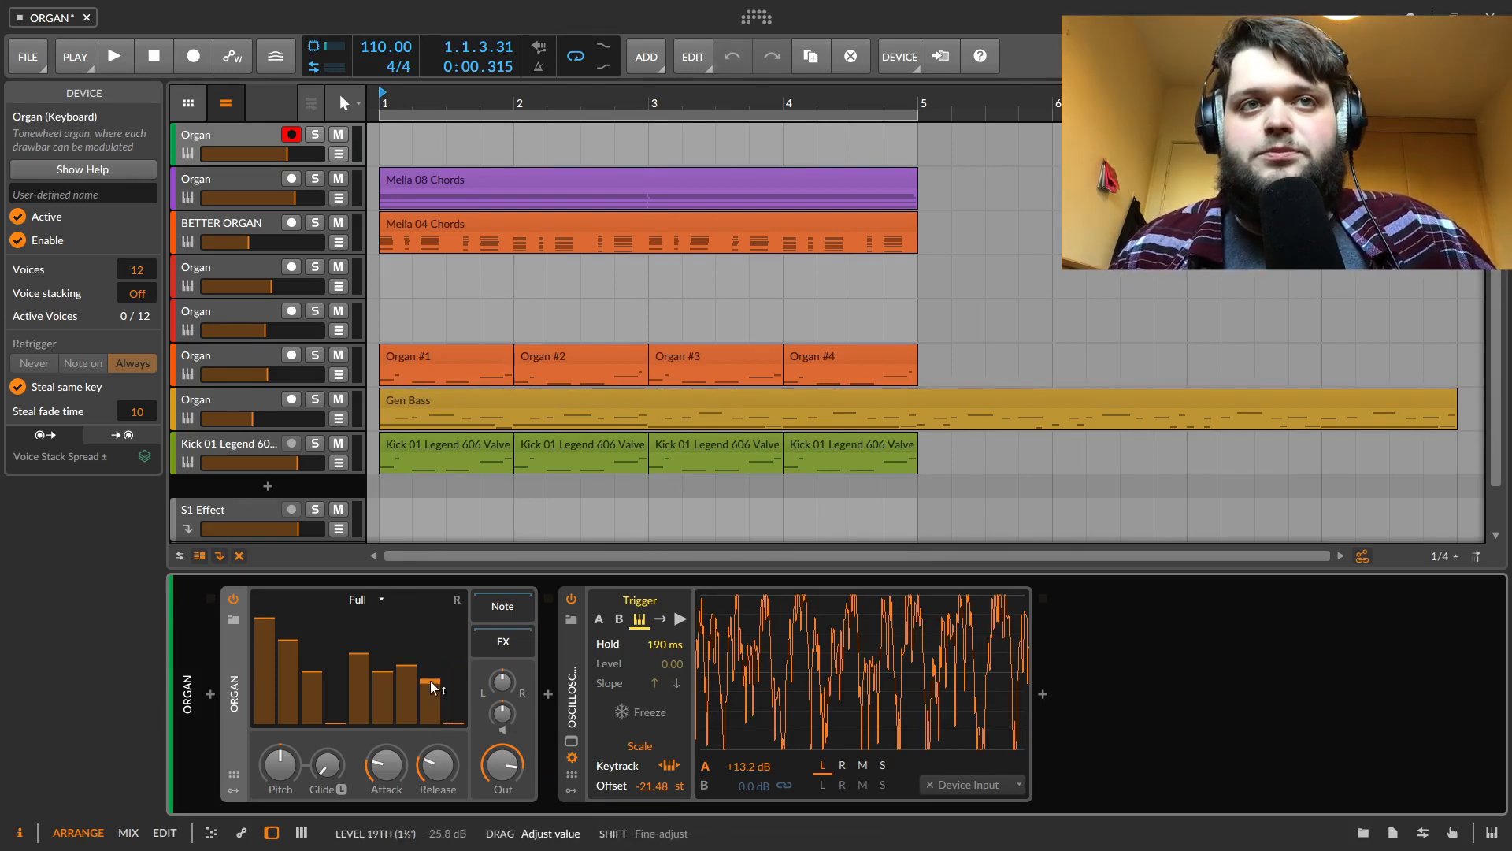
Raise the last drawbar and return the tonewheel model to Rich
{"action": "left_click", "coordinate": [364, 599]}
{"action": "left_click", "coordinate": [384, 641]}
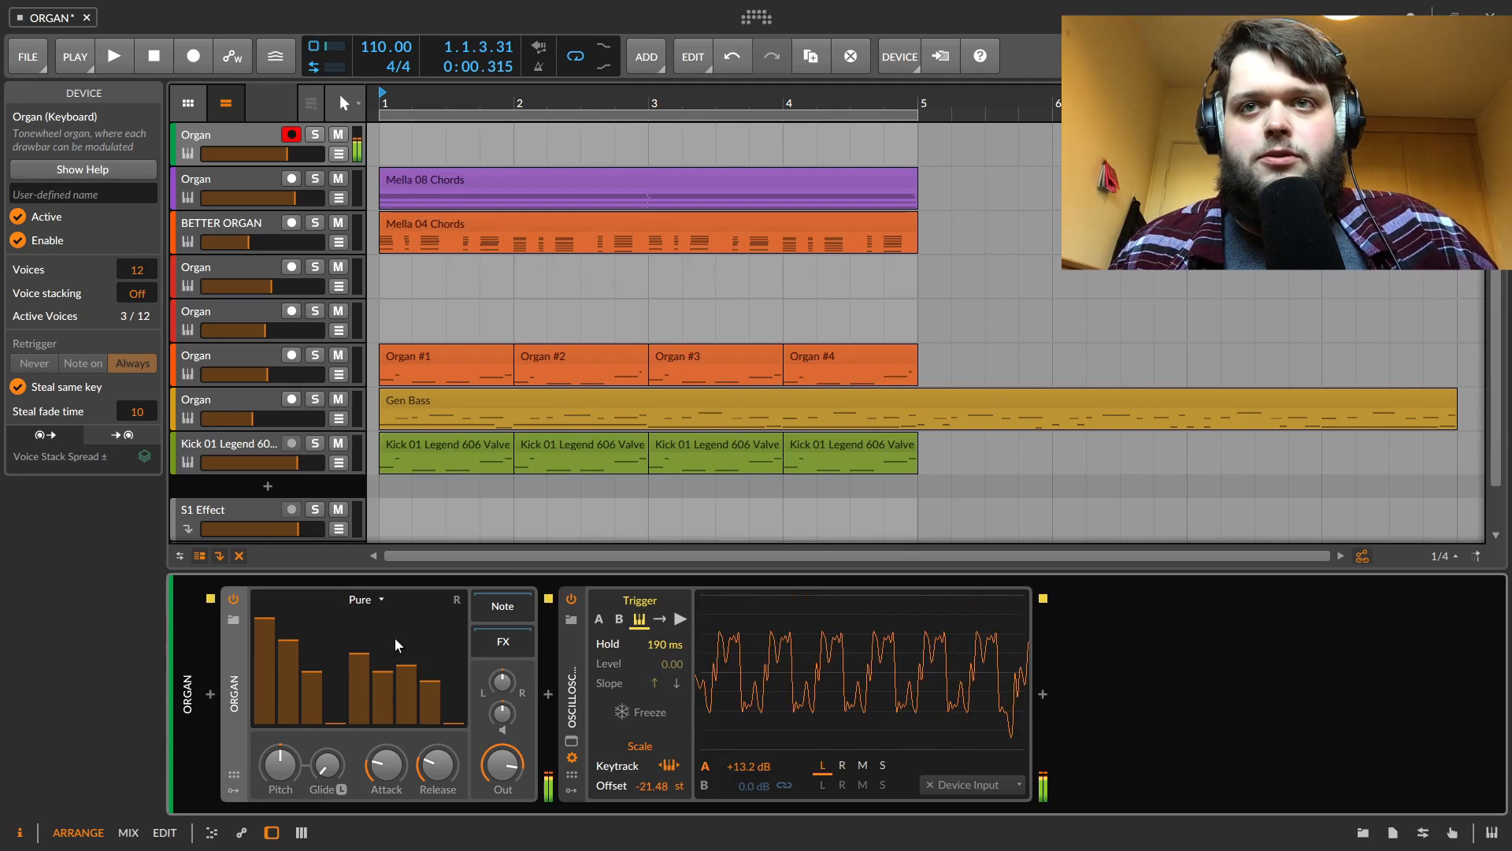
{"action": "left_click_drag", "start_coordinate": [453, 708], "coordinate": [453, 663]}
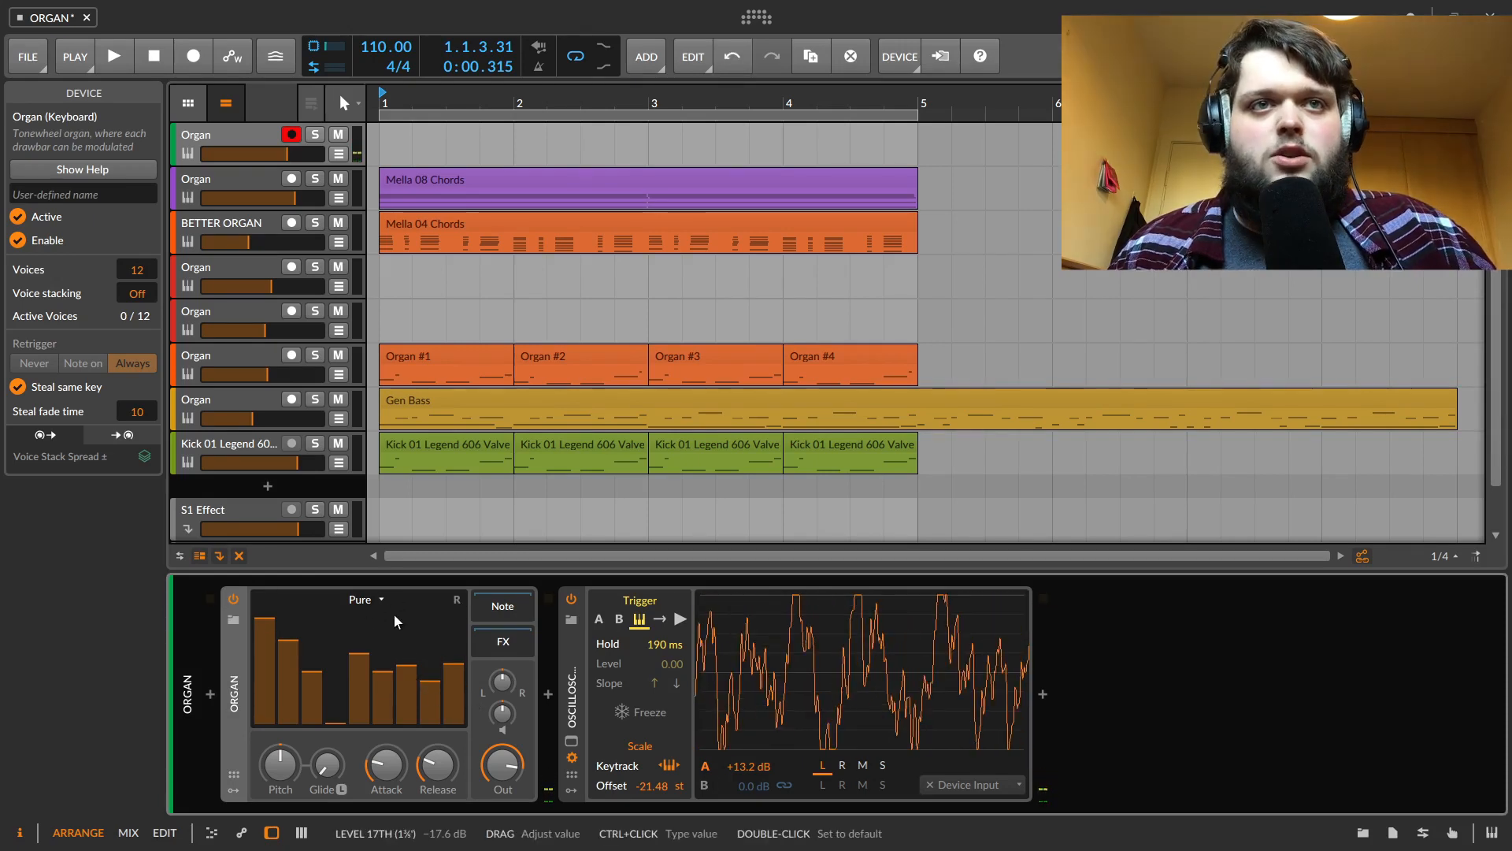
{"action": "left_click", "coordinate": [370, 599]}
{"action": "left_click", "coordinate": [383, 618]}
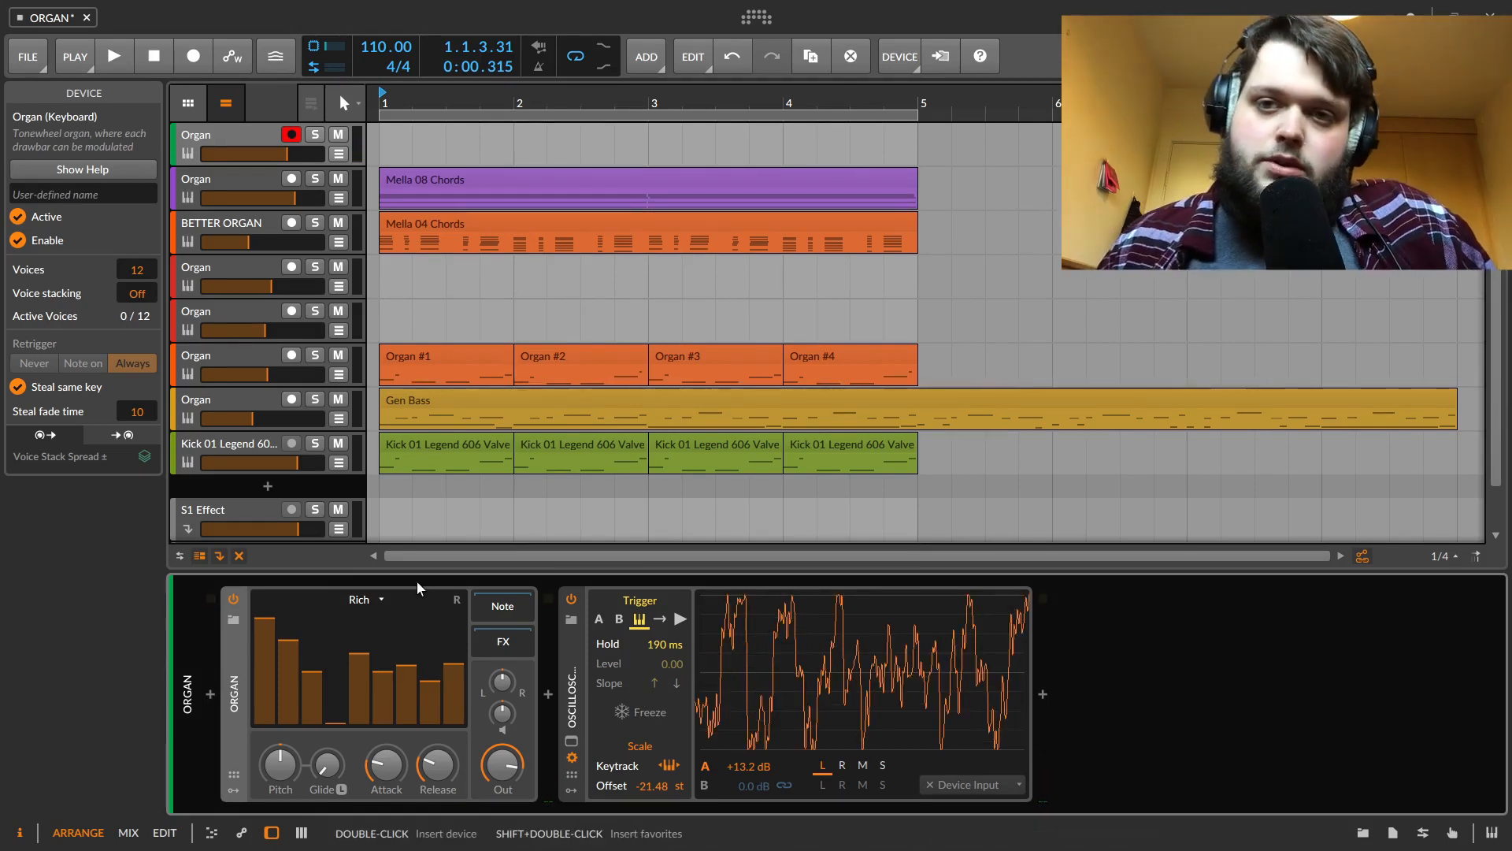
Adjust the Pitch knob and reset it to default, then lower the Glide amount
{"action": "left_click_drag", "start_coordinate": [280, 771], "coordinate": [279, 718]}
{"action": "double_click", "coordinate": [281, 769]}
{"action": "mouse_move", "coordinate": [334, 768]}
{"action": "left_mouse_down"}
{"action": "mouse_move", "coordinate": [333, 752]}
{"action": "mouse_move", "coordinate": [333, 784]}
{"action": "left_mouse_up"}
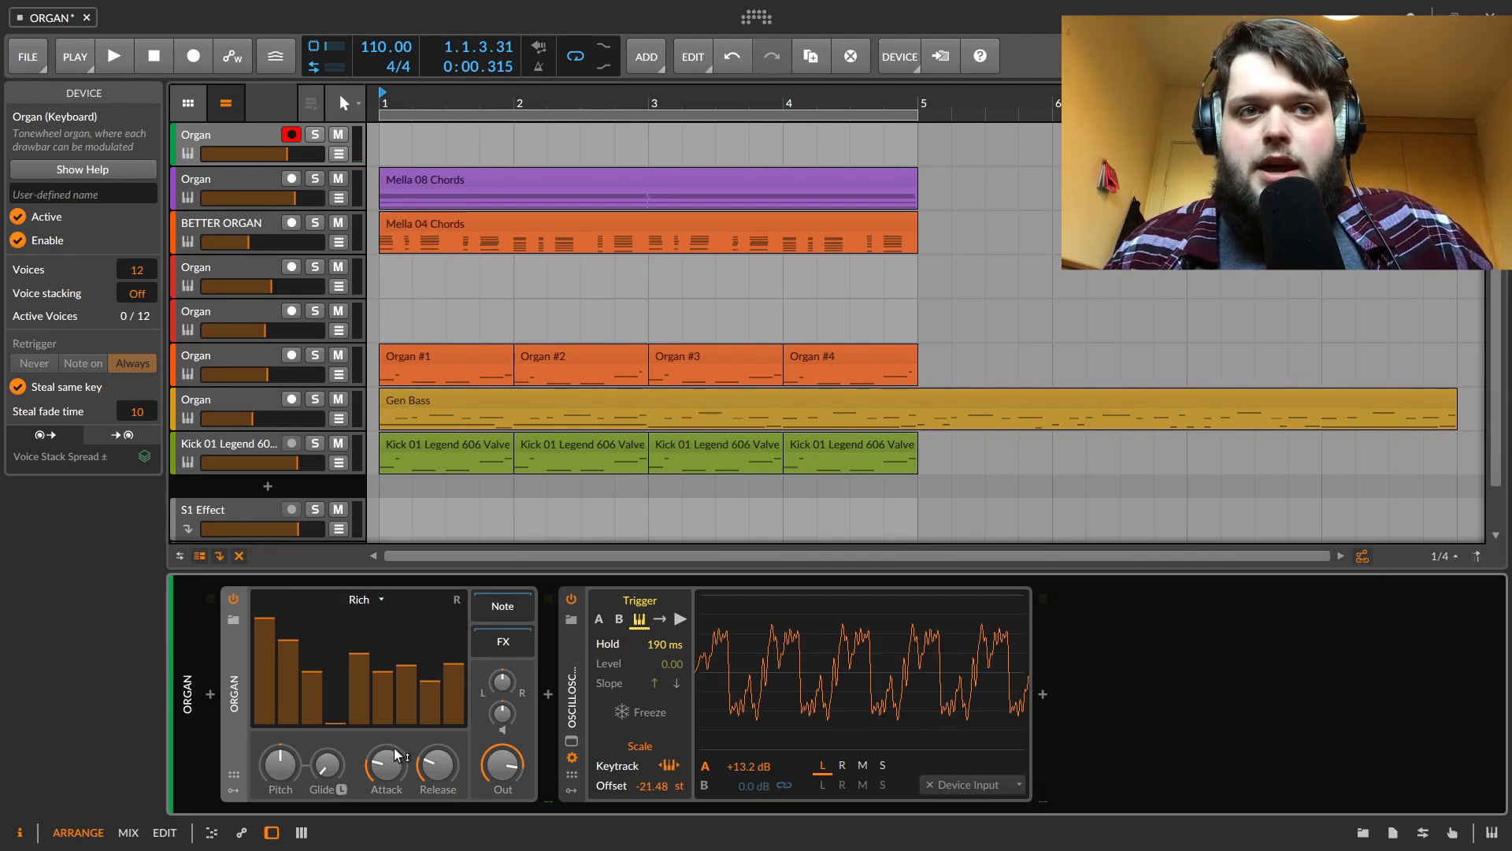
Adjust the Organ's Attack and Release knobs
{"action": "left_click_drag", "start_coordinate": [396, 779], "coordinate": [395, 780]}
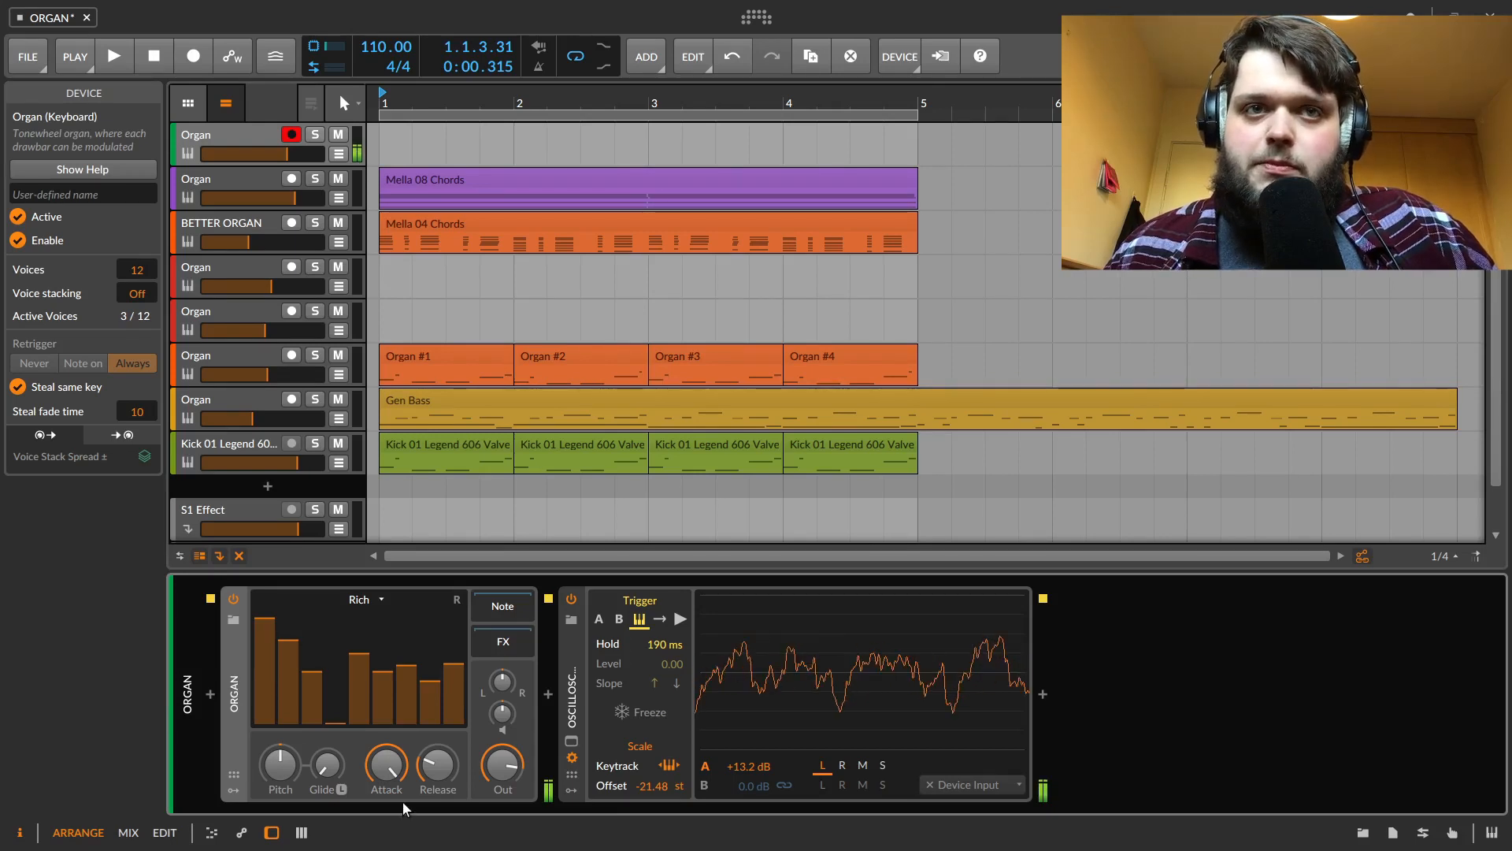
{"action": "left_click_drag", "start_coordinate": [402, 800], "coordinate": [403, 835]}
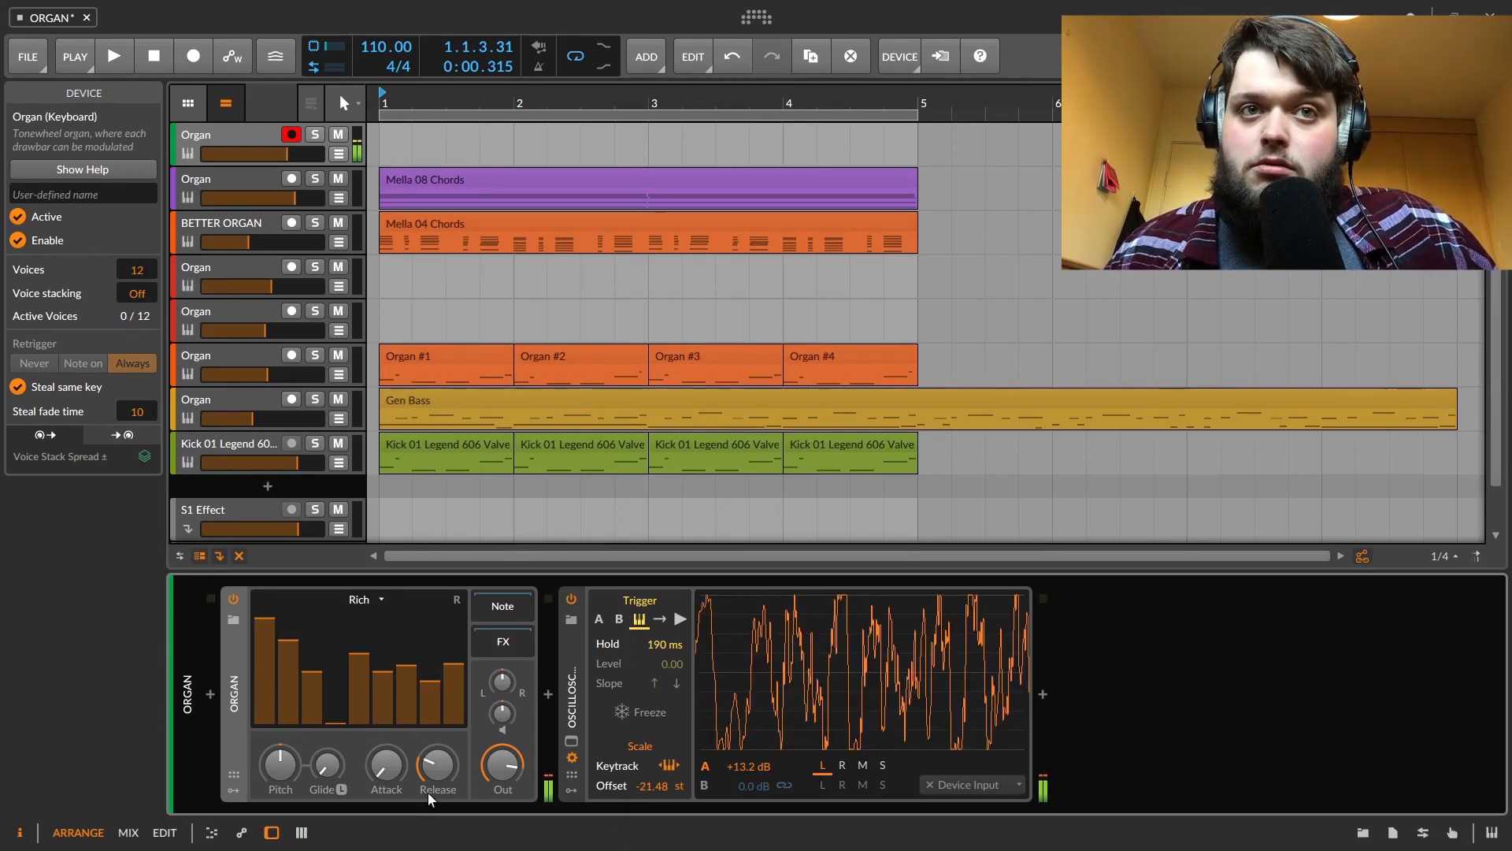
{"action": "mouse_move", "coordinate": [438, 766]}
{"action": "left_click_drag", "start_coordinate": [438, 765], "coordinate": [614, 642]}
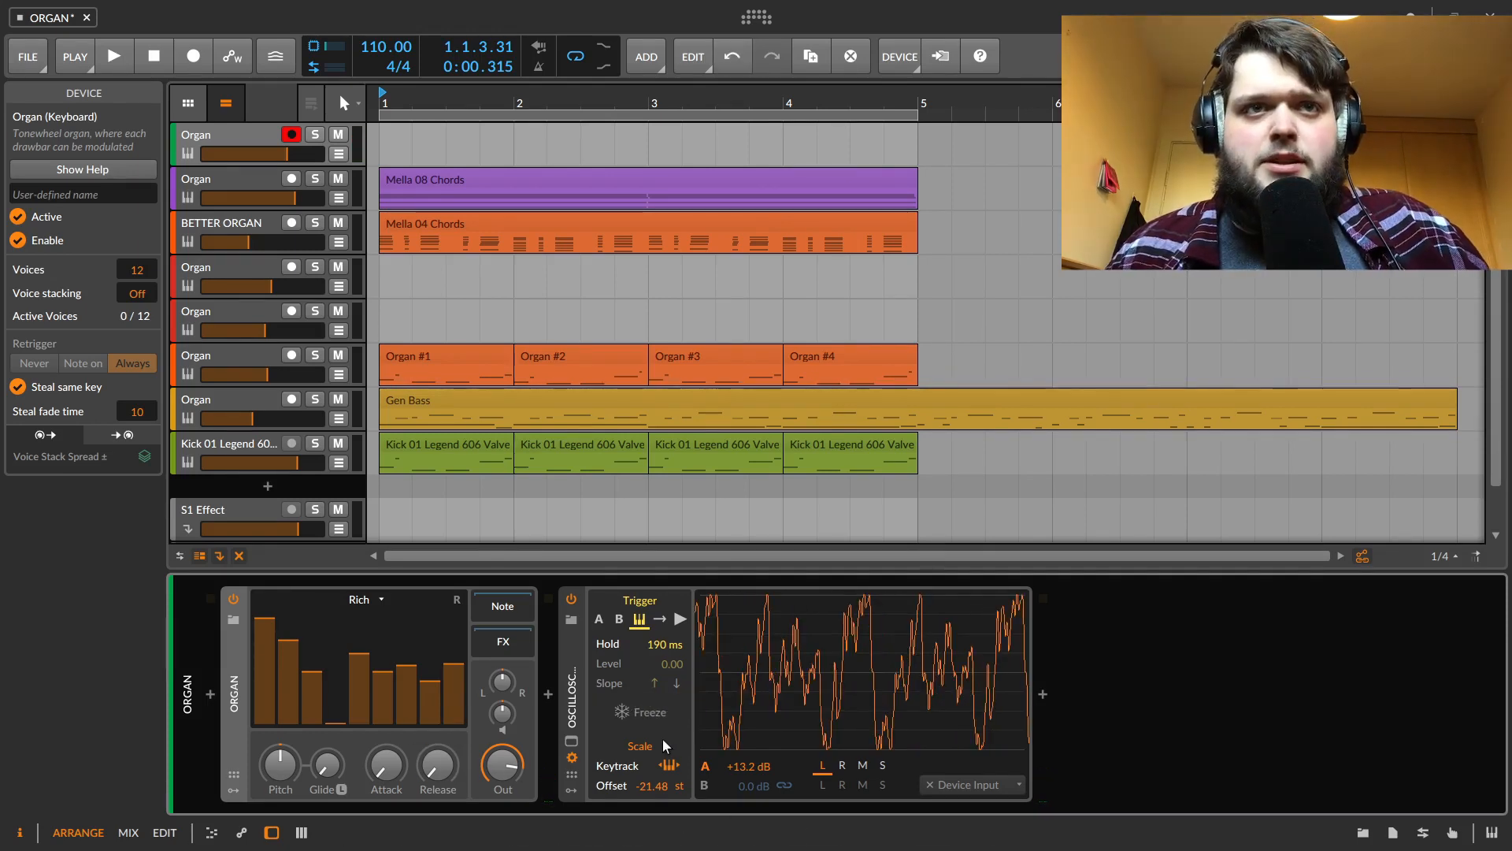
Turn on the Organ's Retrigger option
{"action": "left_click", "coordinate": [457, 600]}
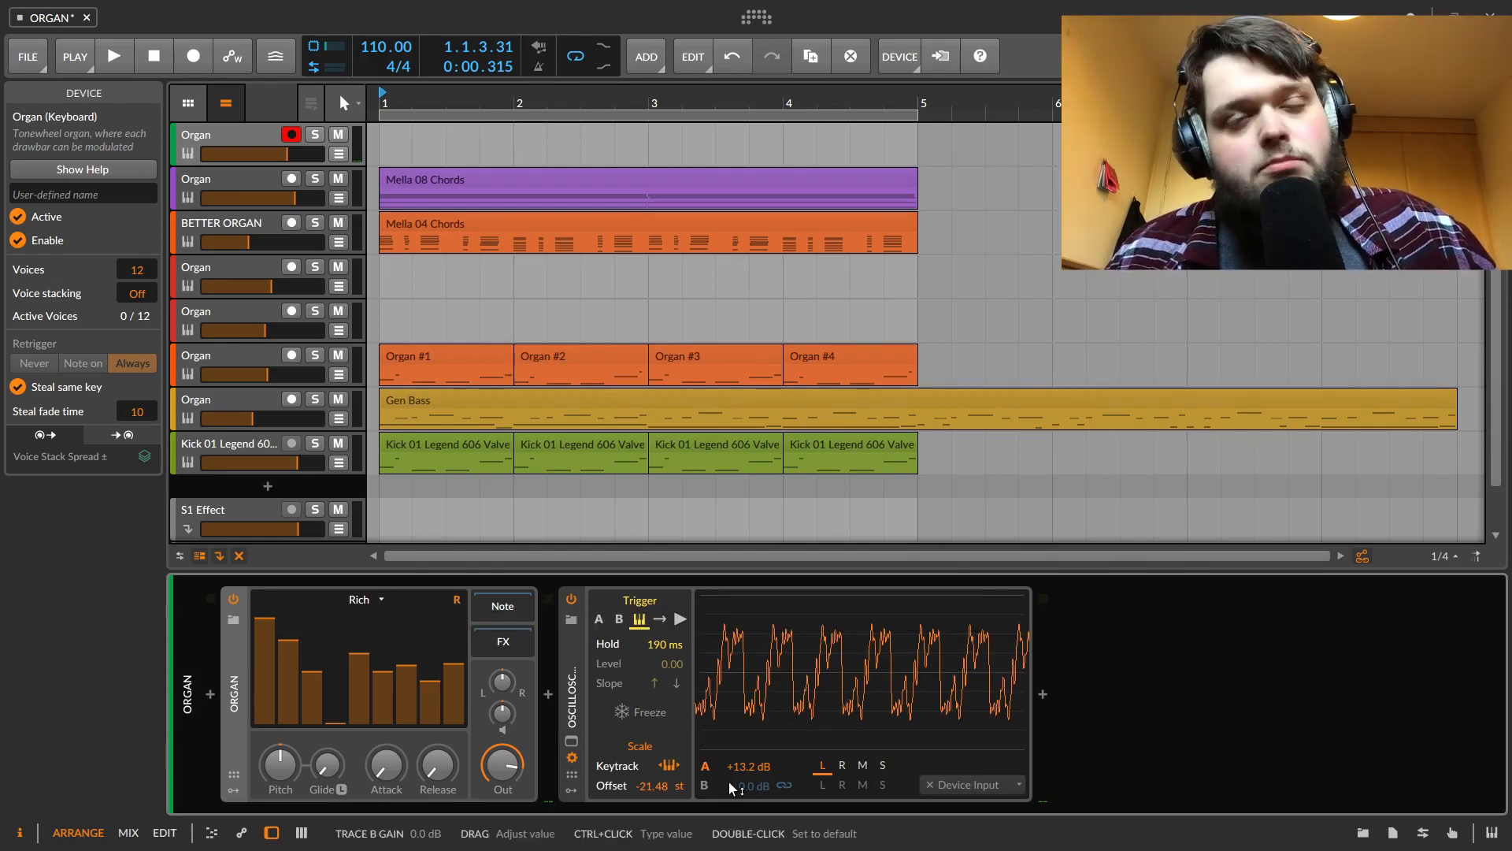
{"action": "left_click", "coordinate": [459, 601]}
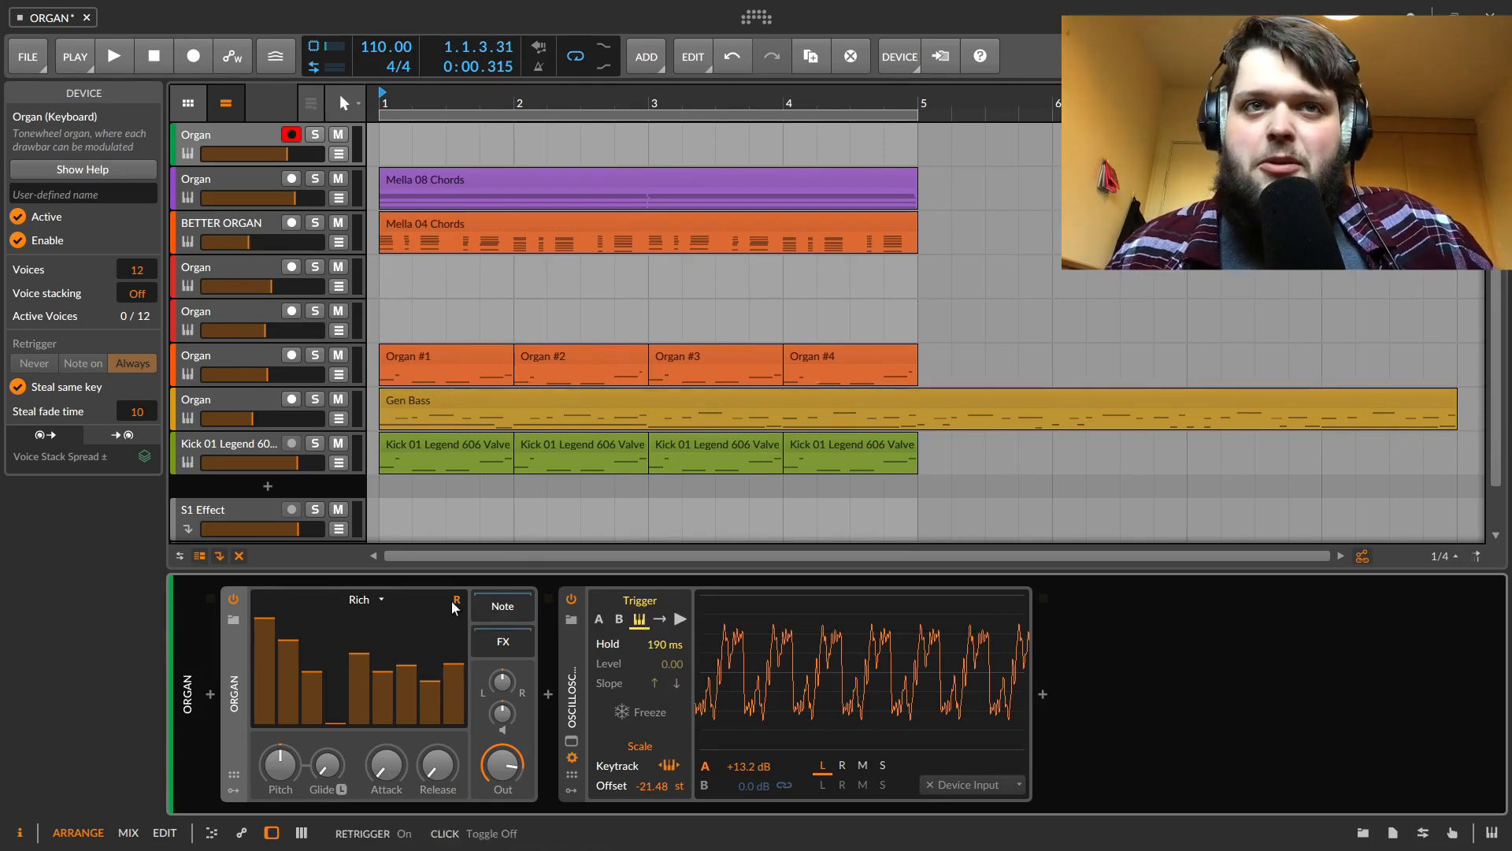
Lower the stereo spread knob and reset the knob beneath it to default
{"action": "left_click", "coordinate": [523, 680]}
{"action": "left_click_drag", "start_coordinate": [502, 681], "coordinate": [502, 763]}
{"action": "double_click", "coordinate": [500, 717]}
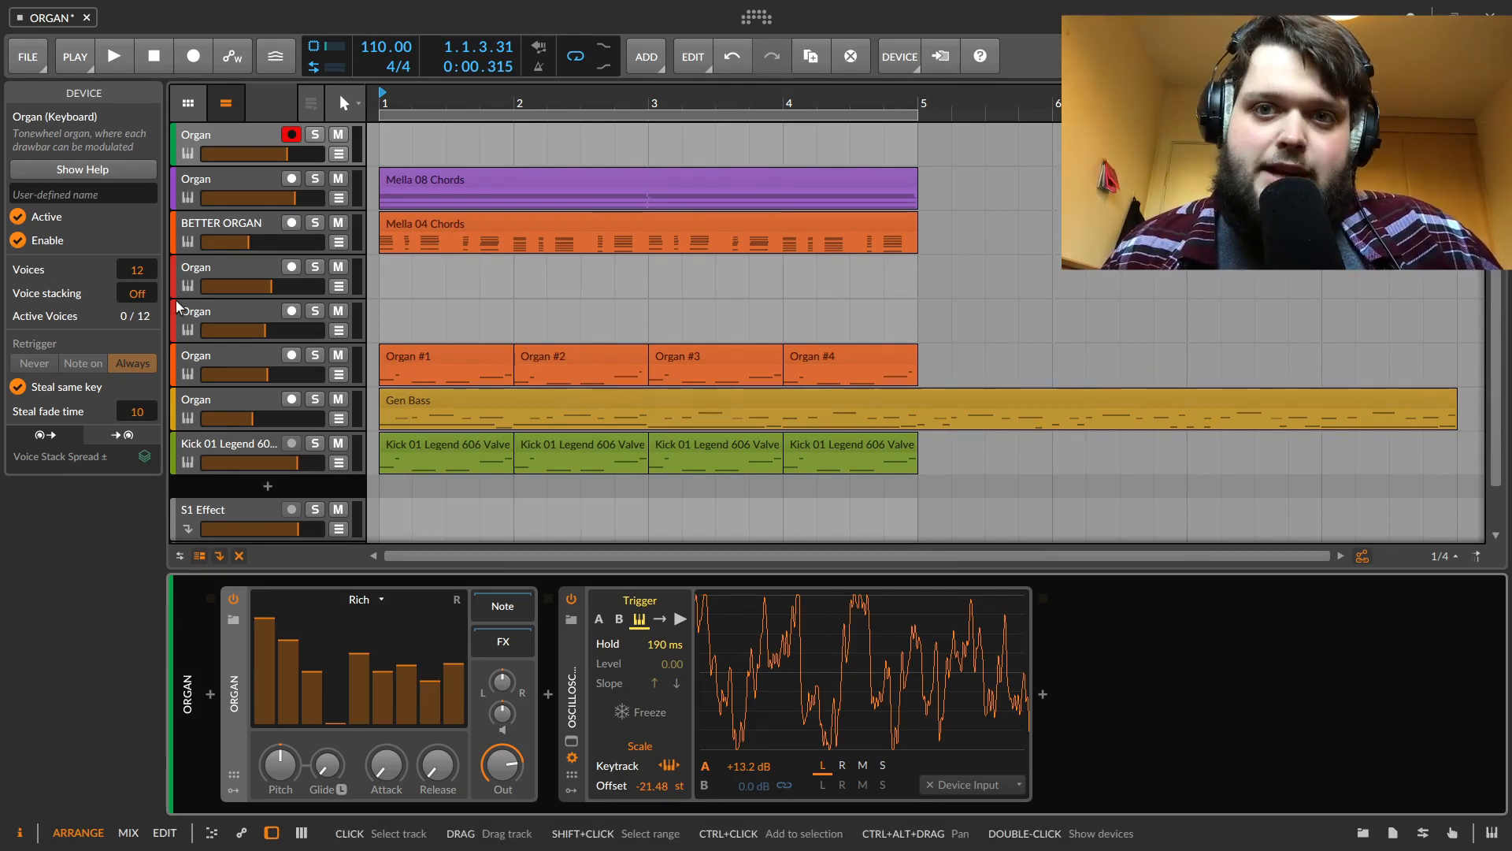
Set the Organ device's Voices to 35 and Voice stacking to 5
{"action": "left_click_drag", "start_coordinate": [168, 593], "coordinate": [22, 607]}
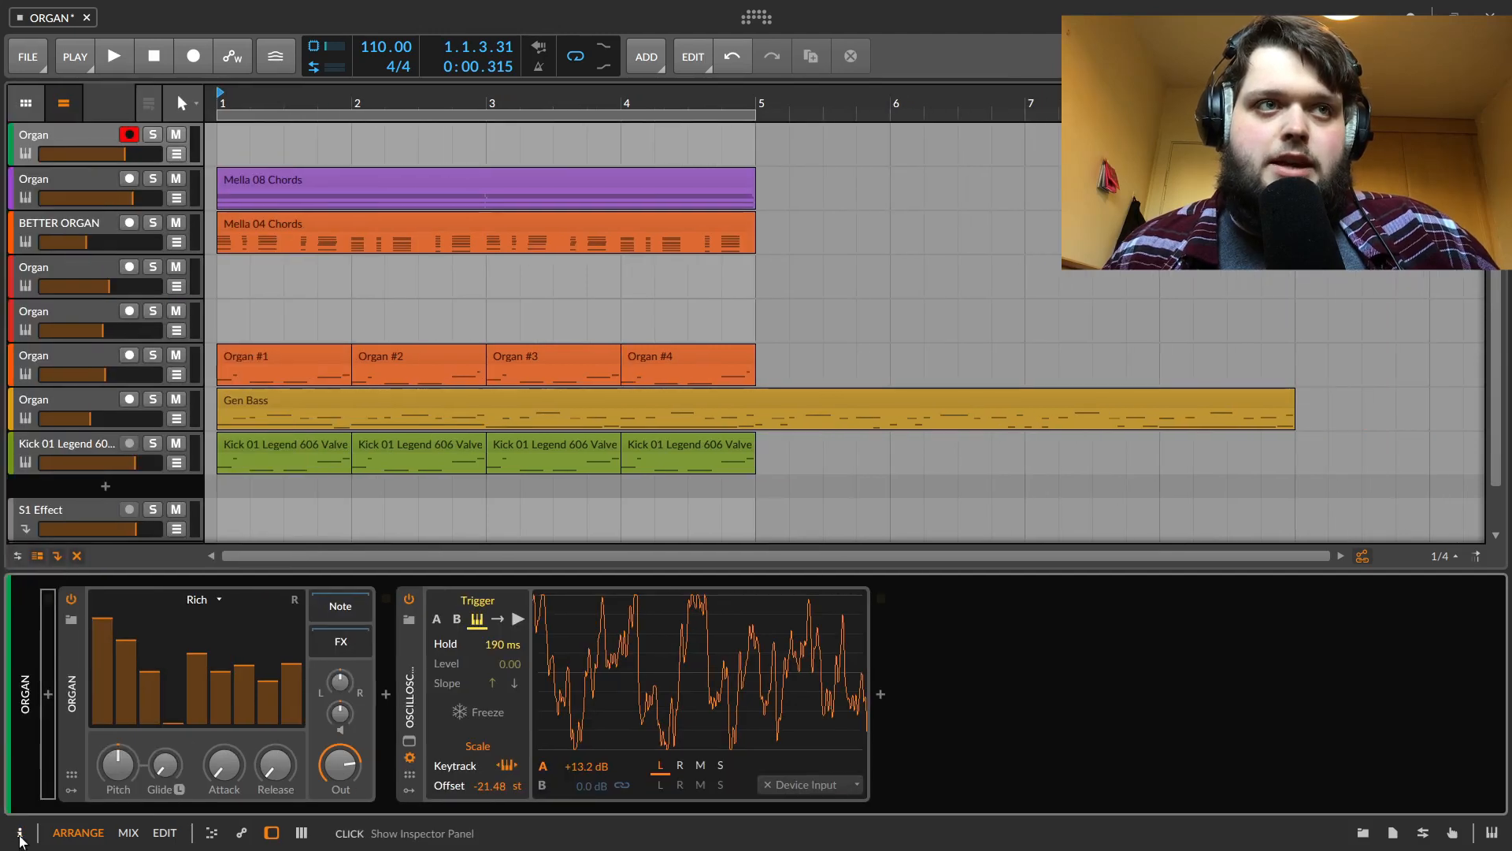
{"action": "left_click", "coordinate": [20, 834]}
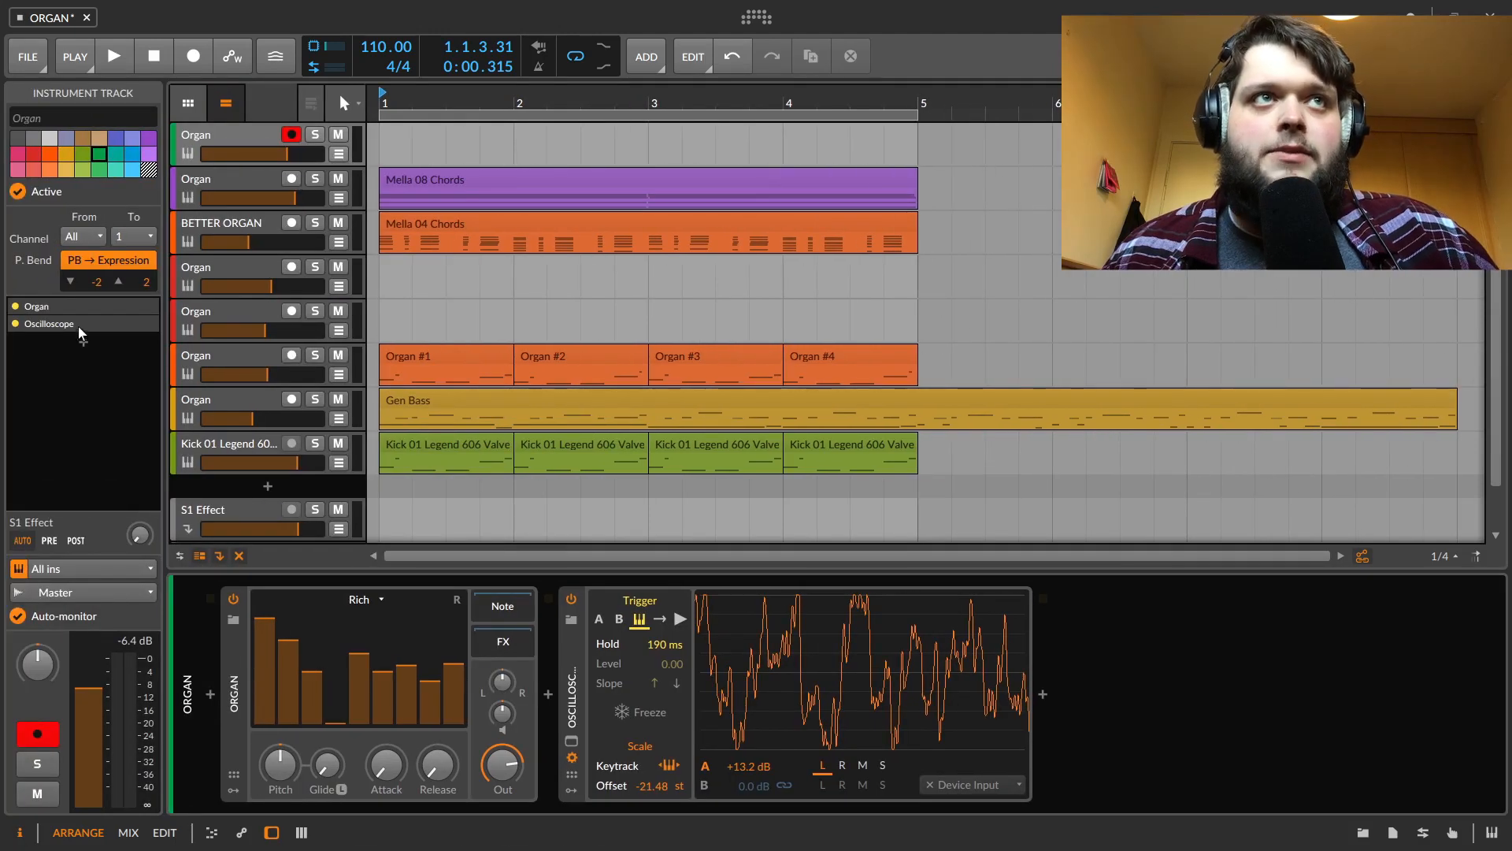
{"action": "left_click", "coordinate": [234, 670]}
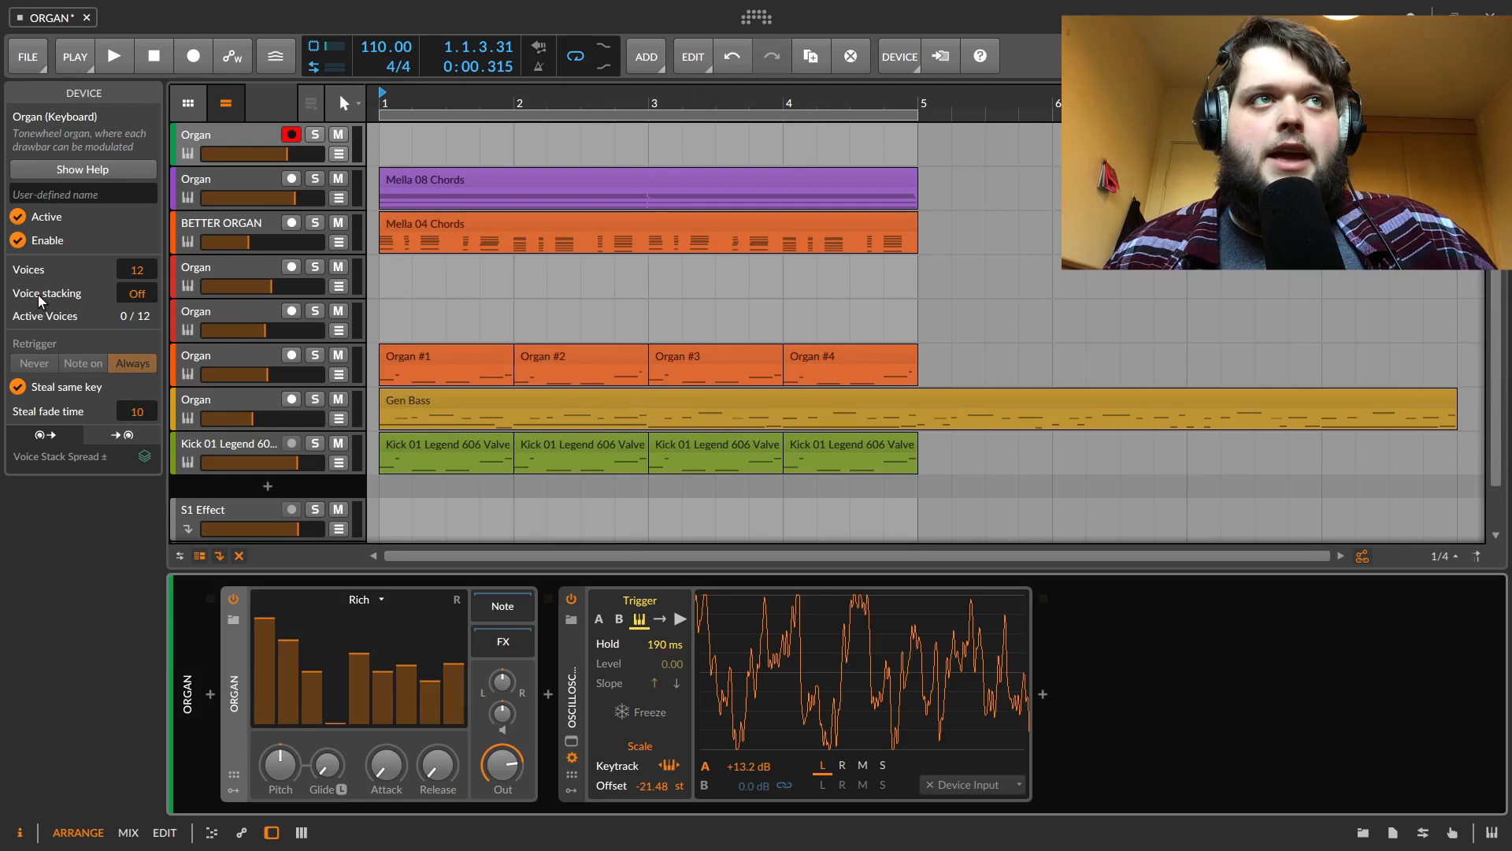
{"action": "left_click_drag", "start_coordinate": [138, 274], "coordinate": [138, 260]}
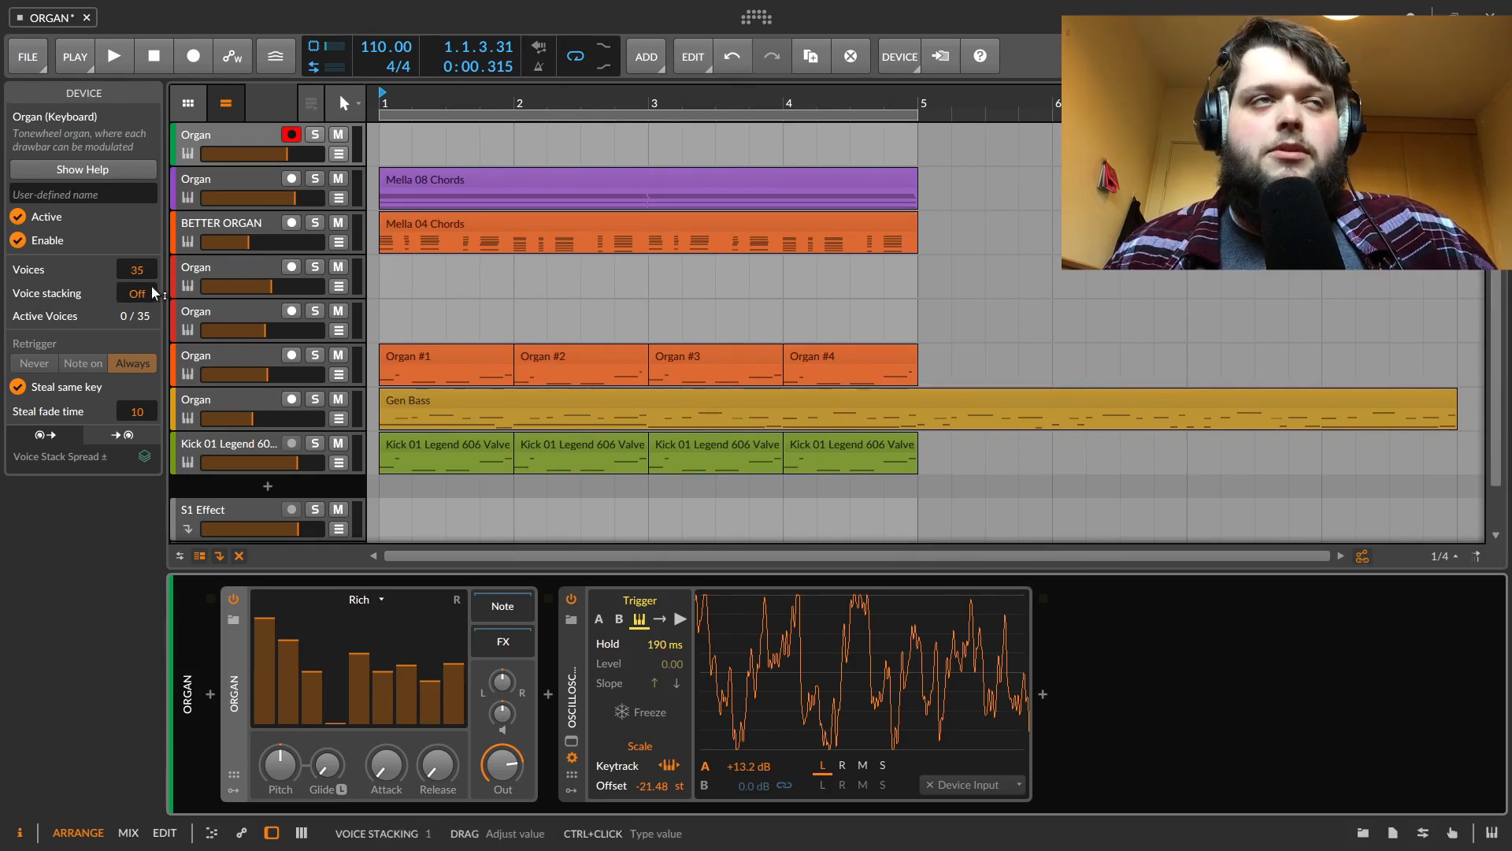
{"action": "left_click_drag", "start_coordinate": [138, 295], "coordinate": [138, 283]}
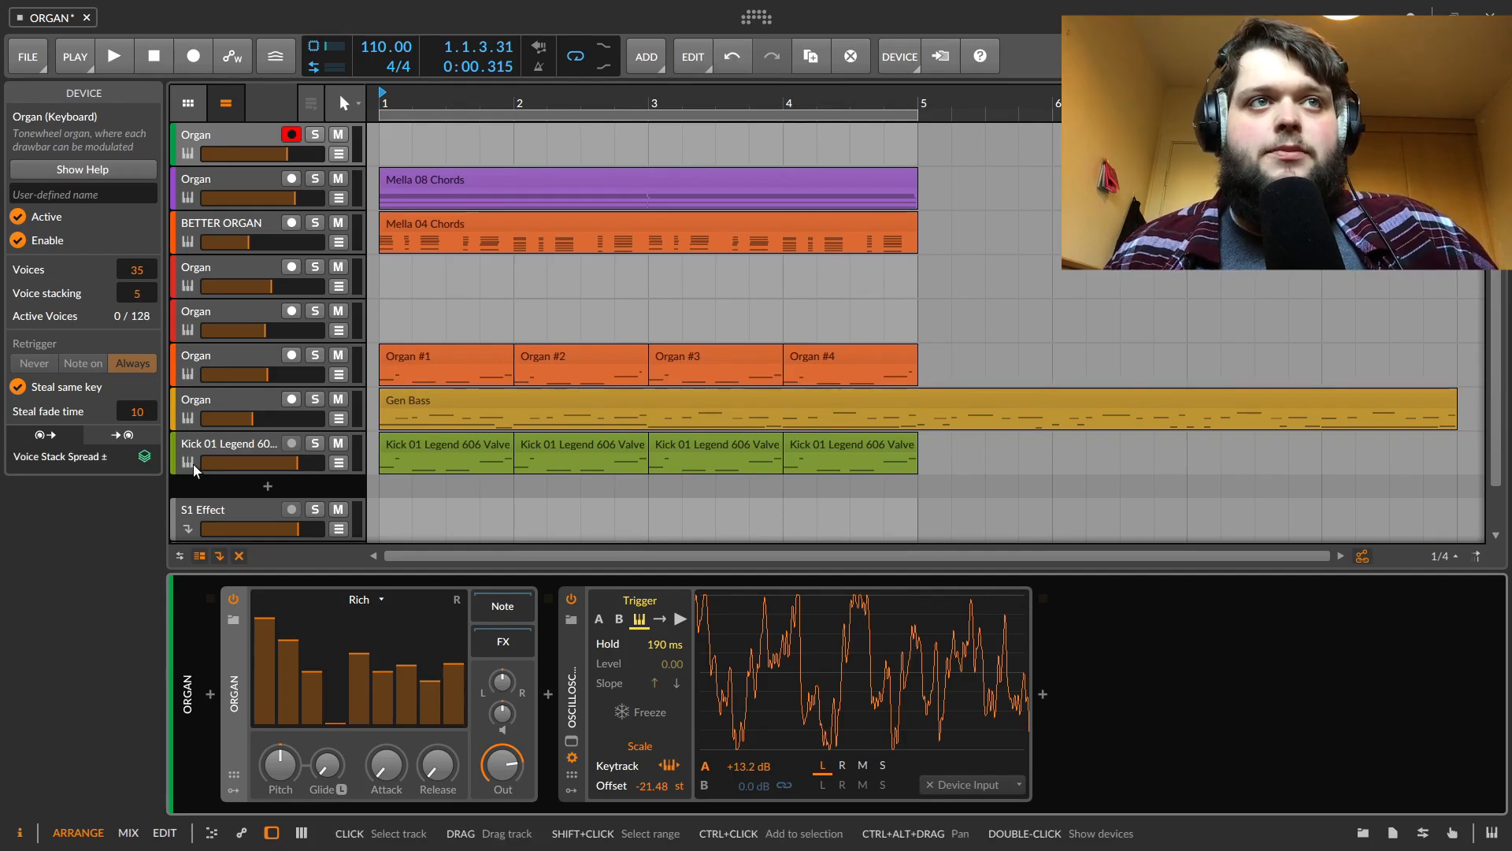
Map the Voice Stack Spread modulator to the Organ's Pitch with an amount of +0.200, and also to its Pan
{"action": "left_click_drag", "start_coordinate": [502, 763], "coordinate": [502, 792]}
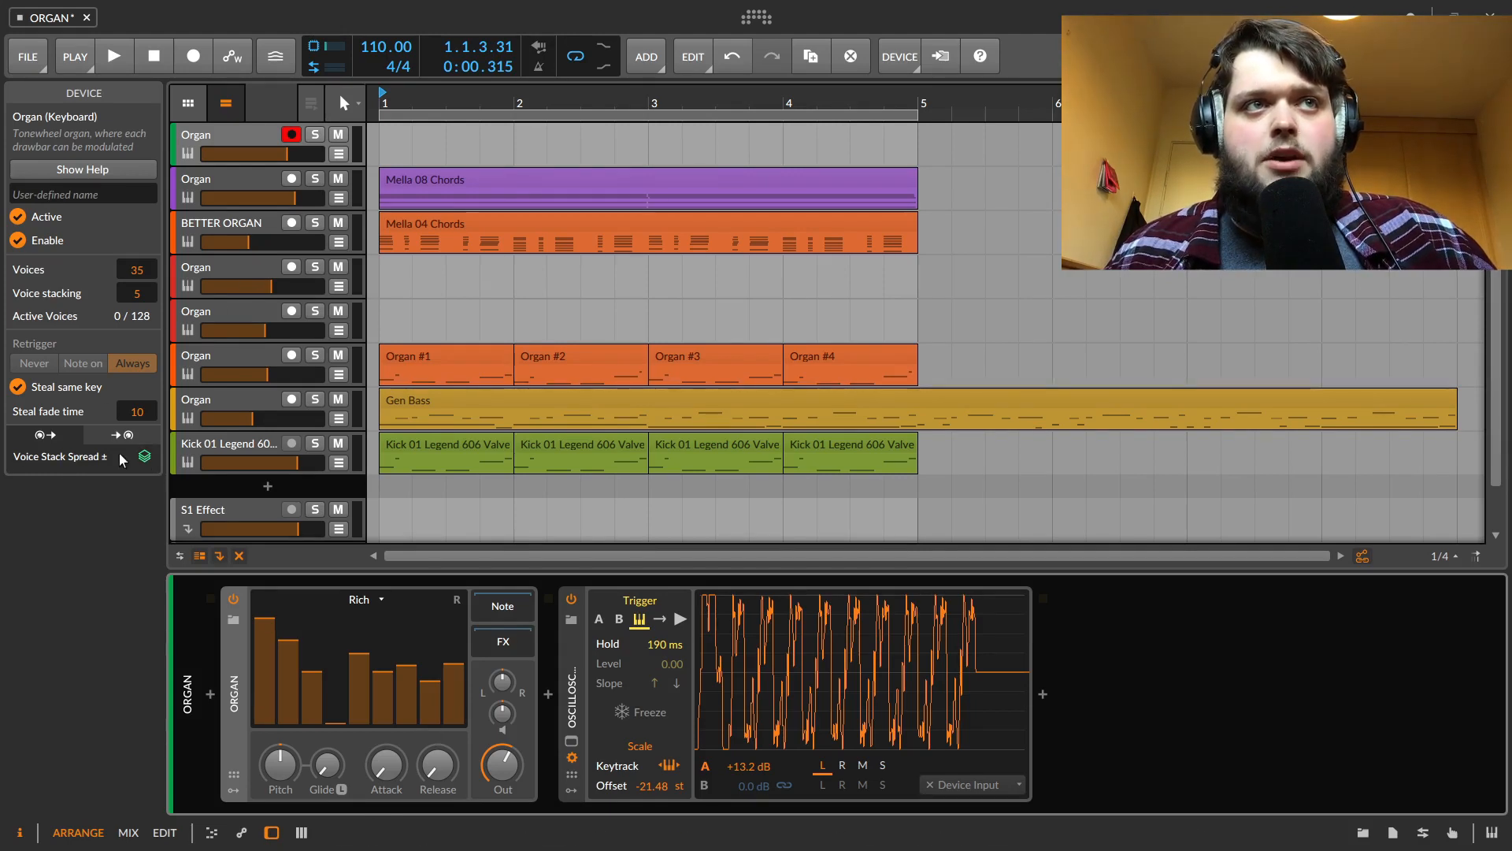
{"action": "left_click", "coordinate": [144, 458]}
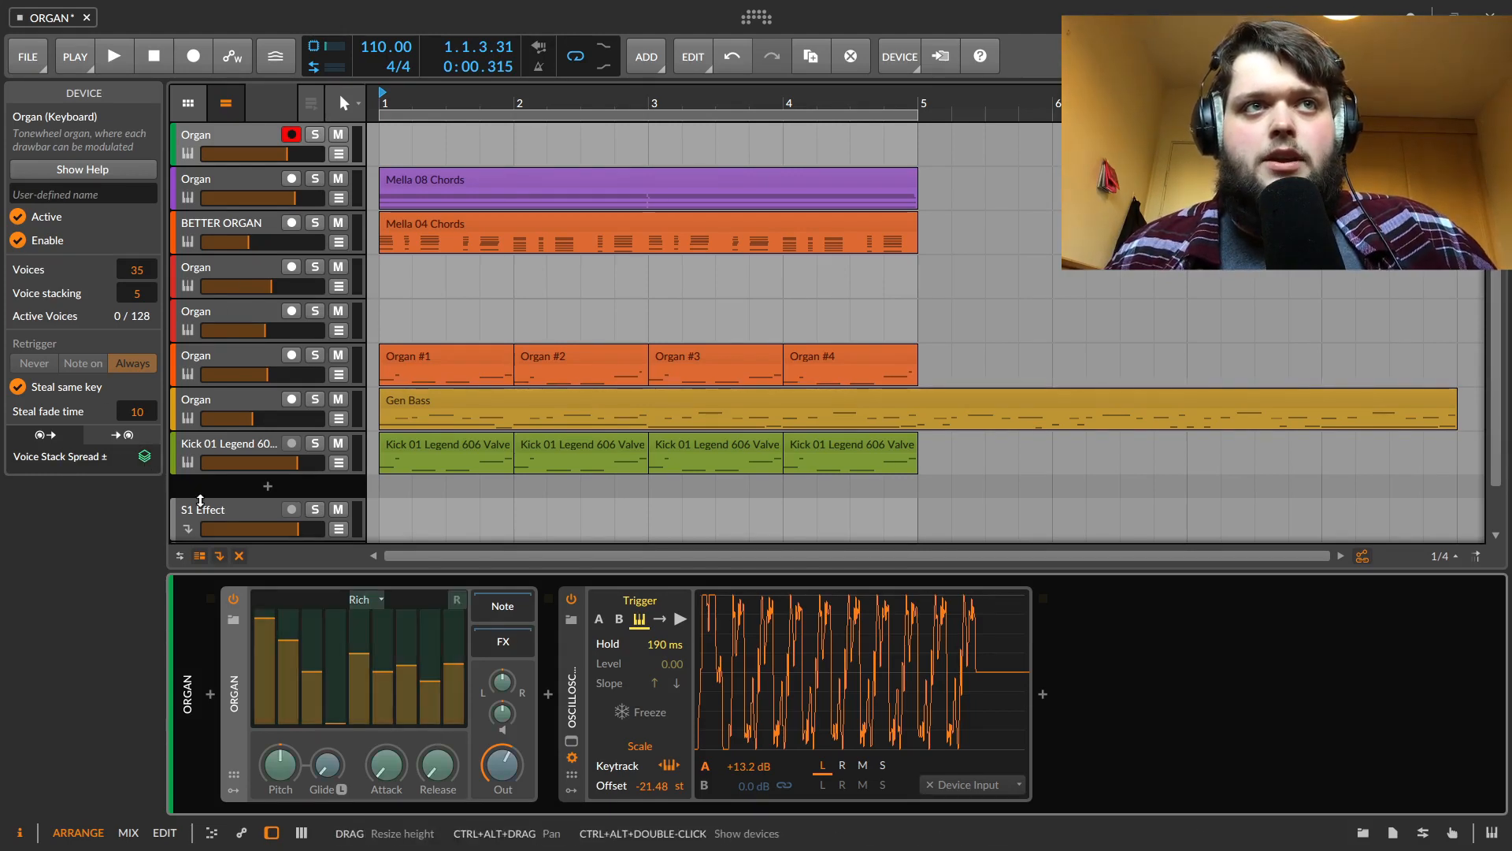
{"action": "left_click", "coordinate": [281, 764]}
{"action": "left_click_drag", "start_coordinate": [280, 764], "coordinate": [280, 760]}
{"action": "left_click", "coordinate": [144, 457]}
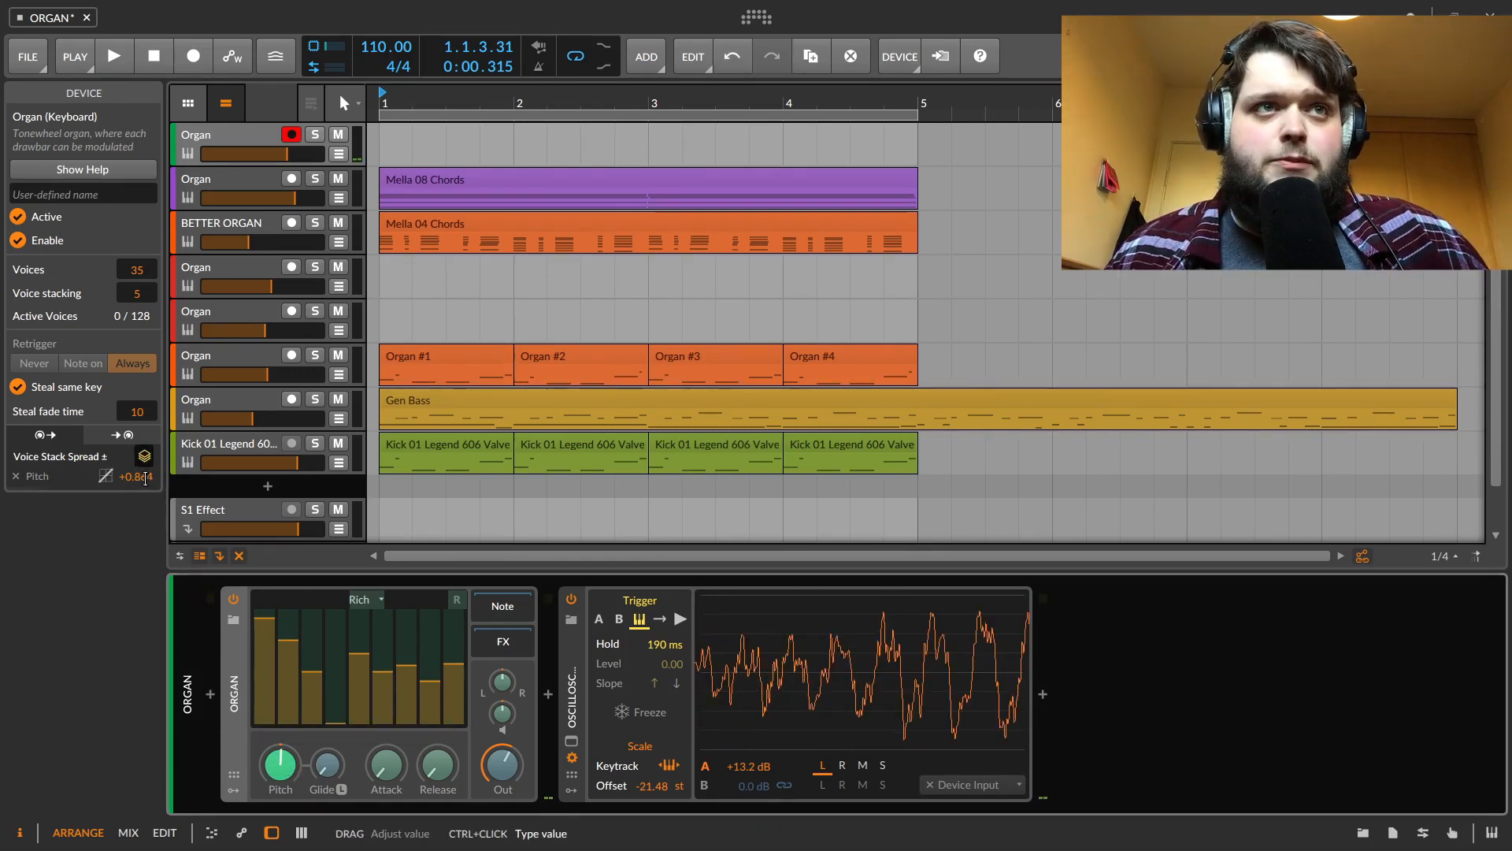
{"action": "left_click", "coordinate": [148, 479], "text": "ctrl"}
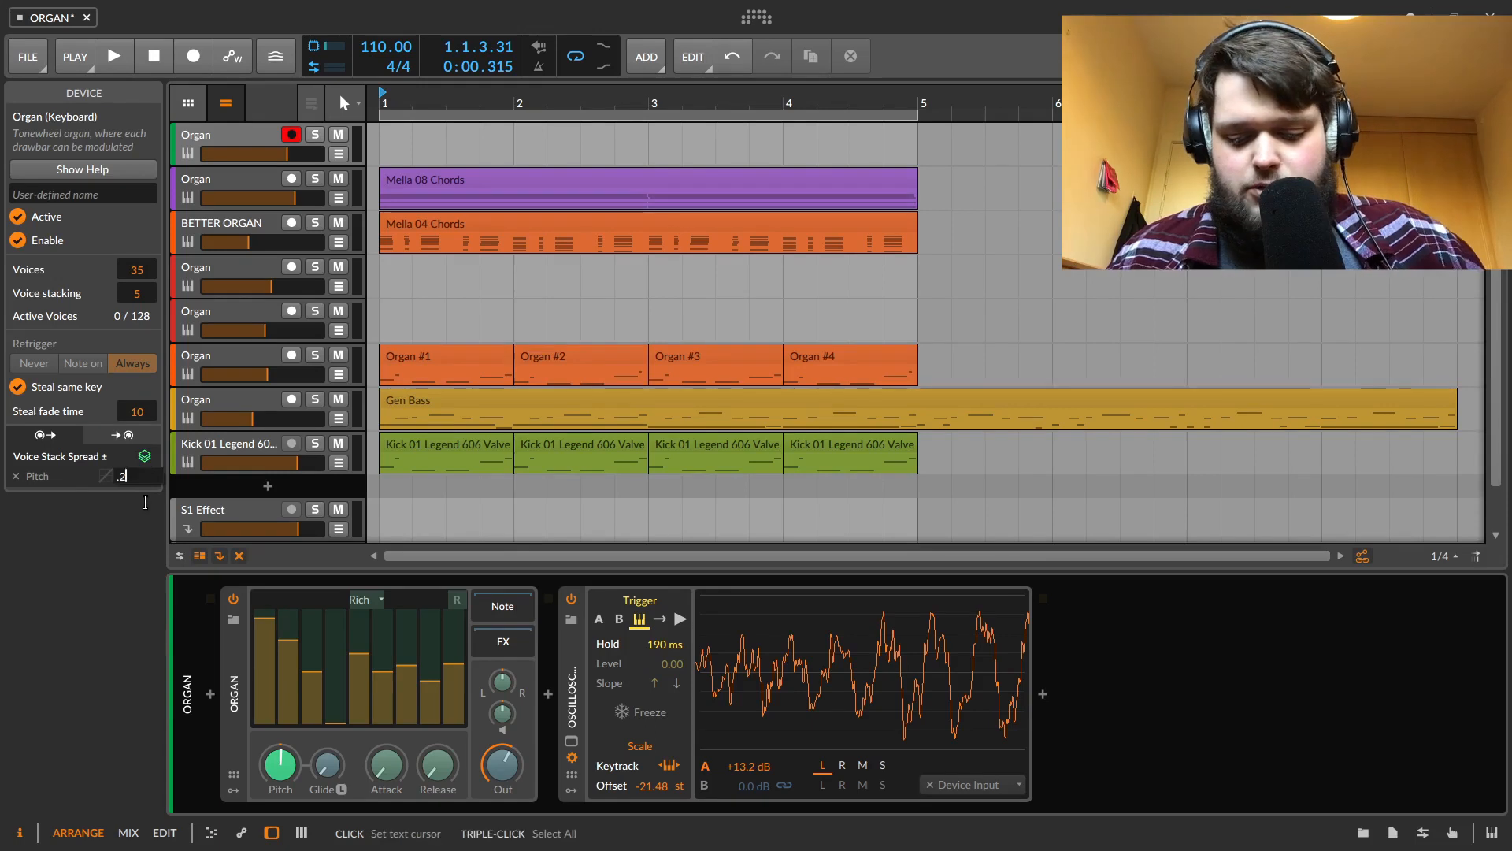
{"action": "key", "text": "Return"}
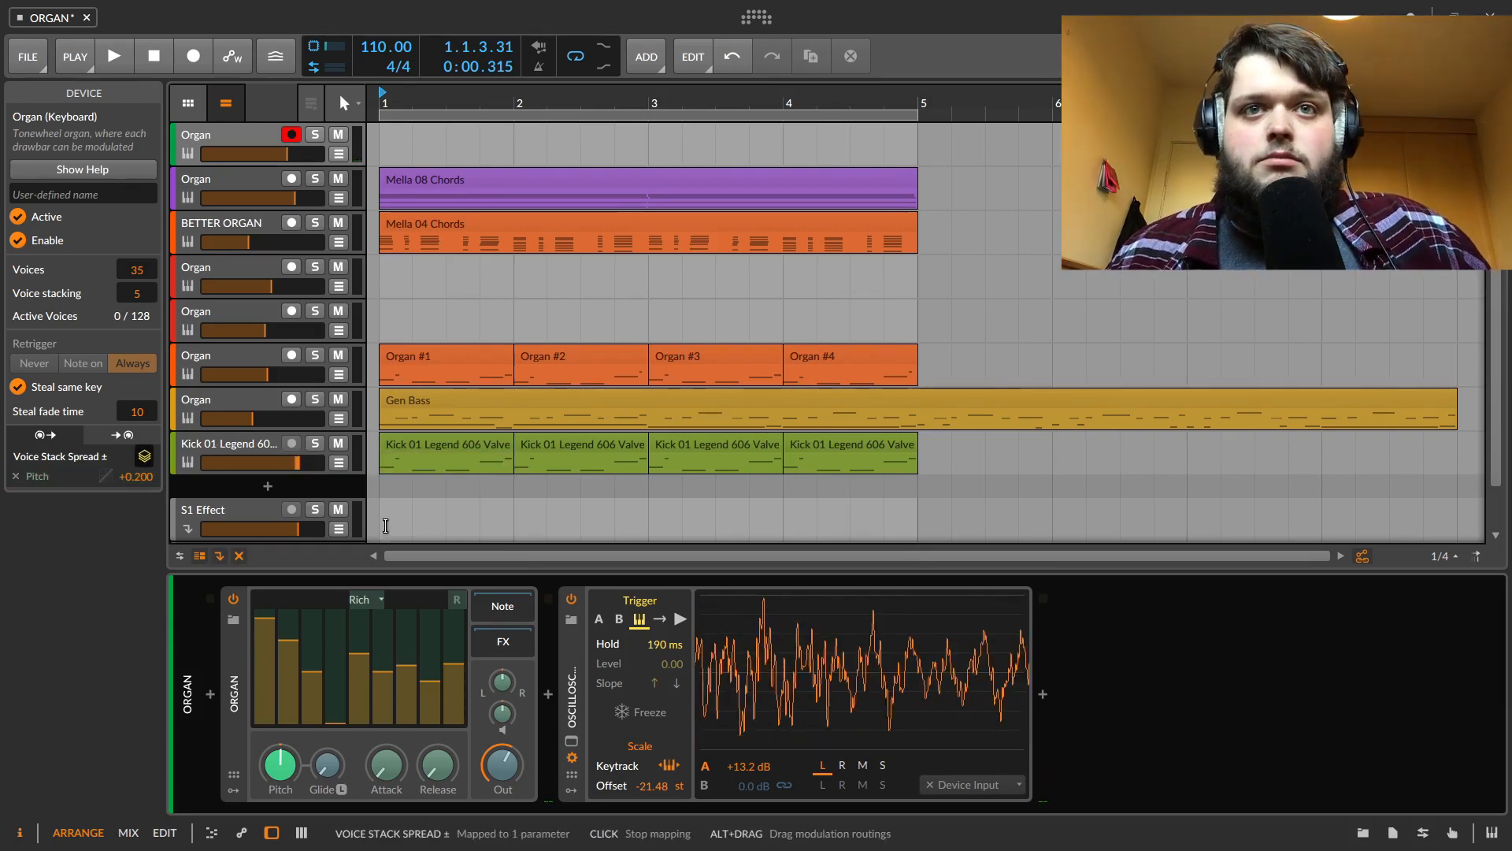
{"action": "mouse_move", "coordinate": [502, 683]}
{"action": "left_mouse_down"}
{"action": "mouse_move", "coordinate": [502, 669]}
{"action": "mouse_move", "coordinate": [512, 688]}
{"action": "left_mouse_up"}
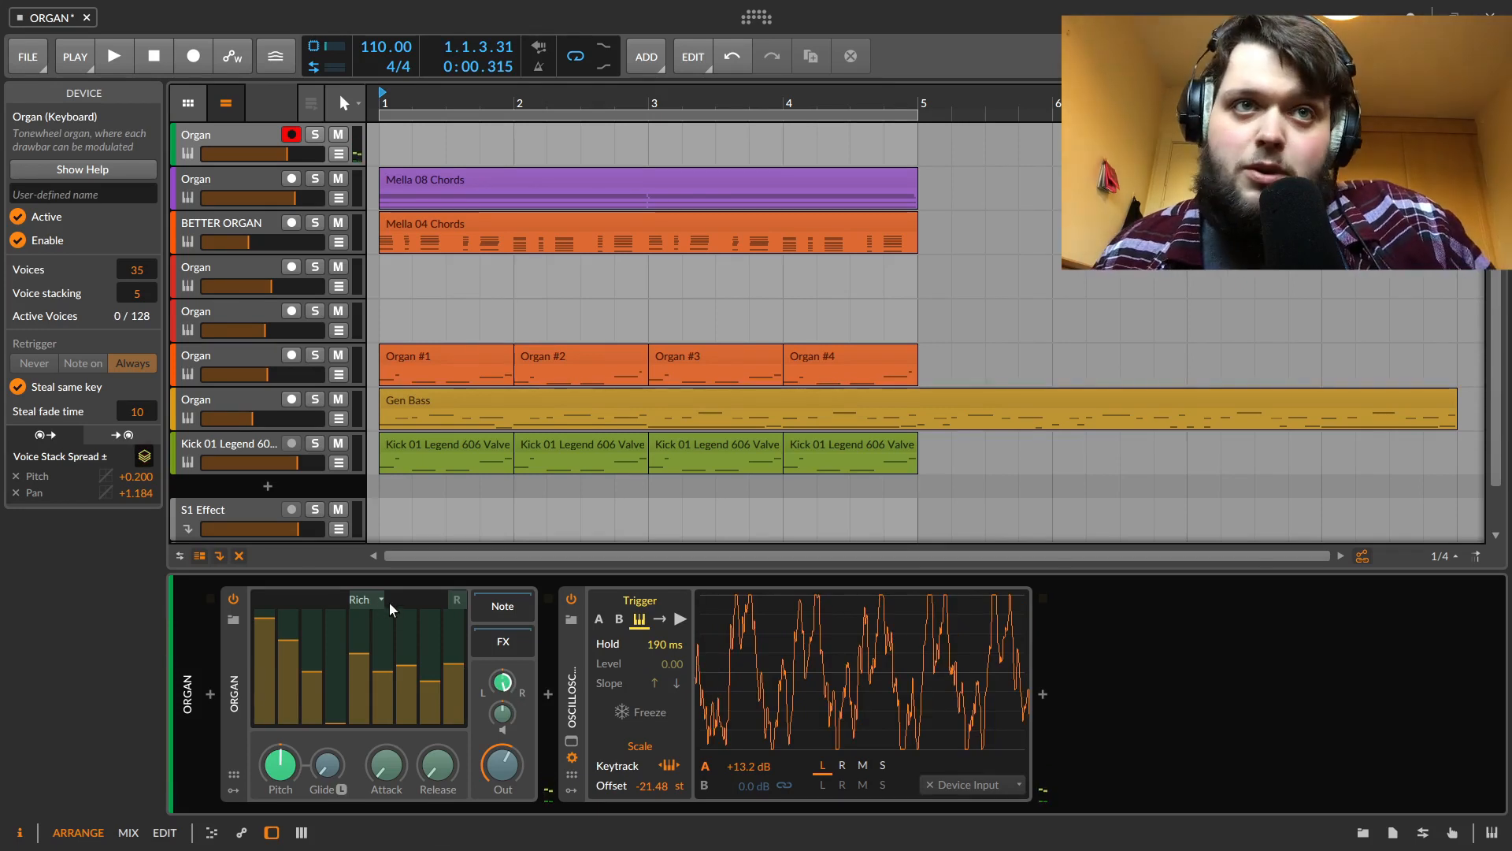
Load the Organ's Default preset
{"action": "left_click", "coordinate": [361, 599]}
{"action": "left_click", "coordinate": [411, 664]}
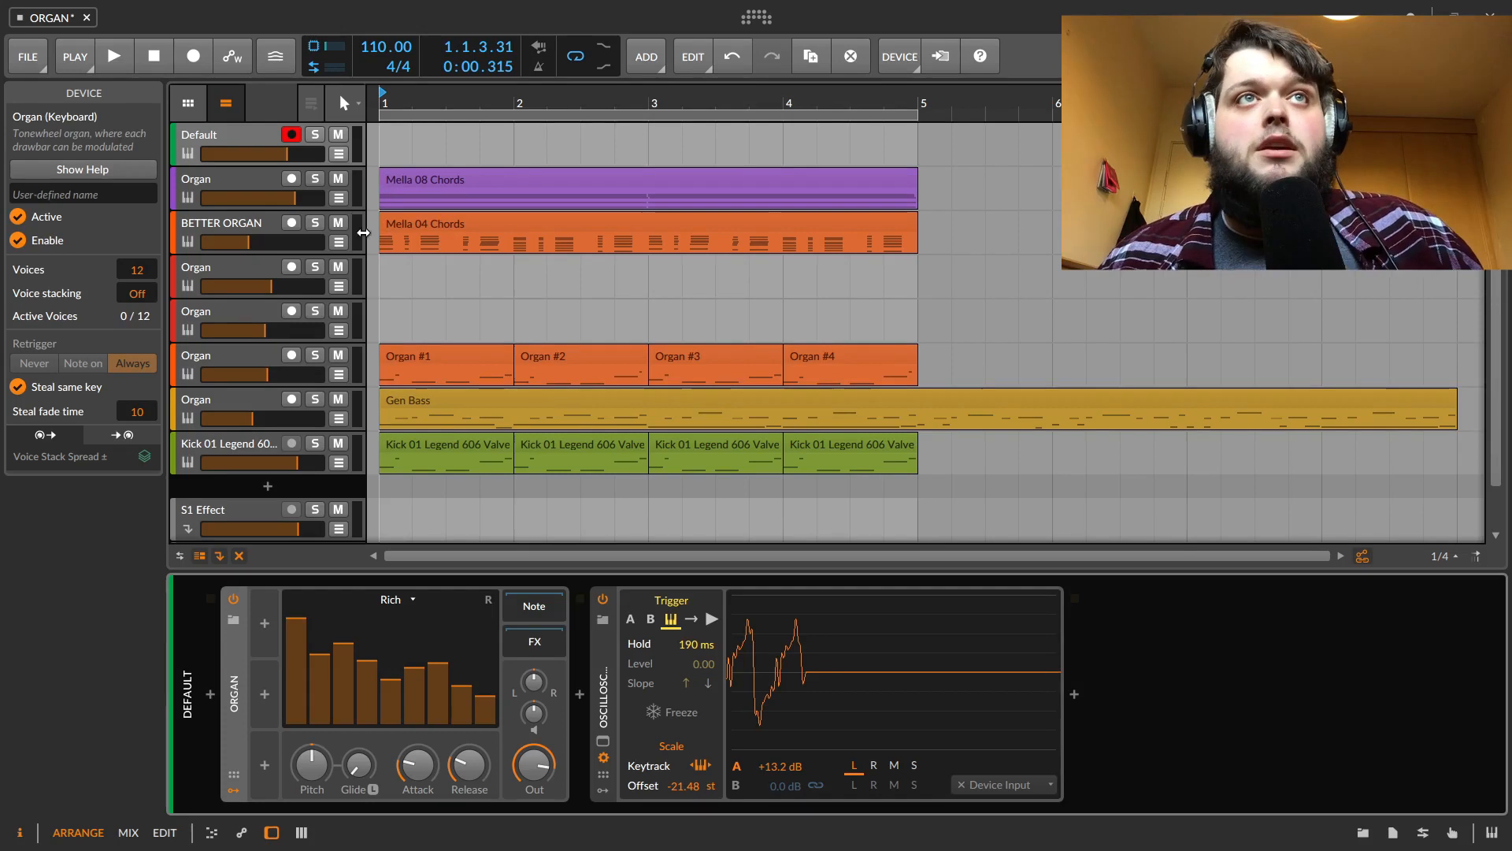
Solo and select the BETTER ORGAN track and play it briefly
{"action": "left_click", "coordinate": [314, 224]}
{"action": "left_click", "coordinate": [214, 225]}
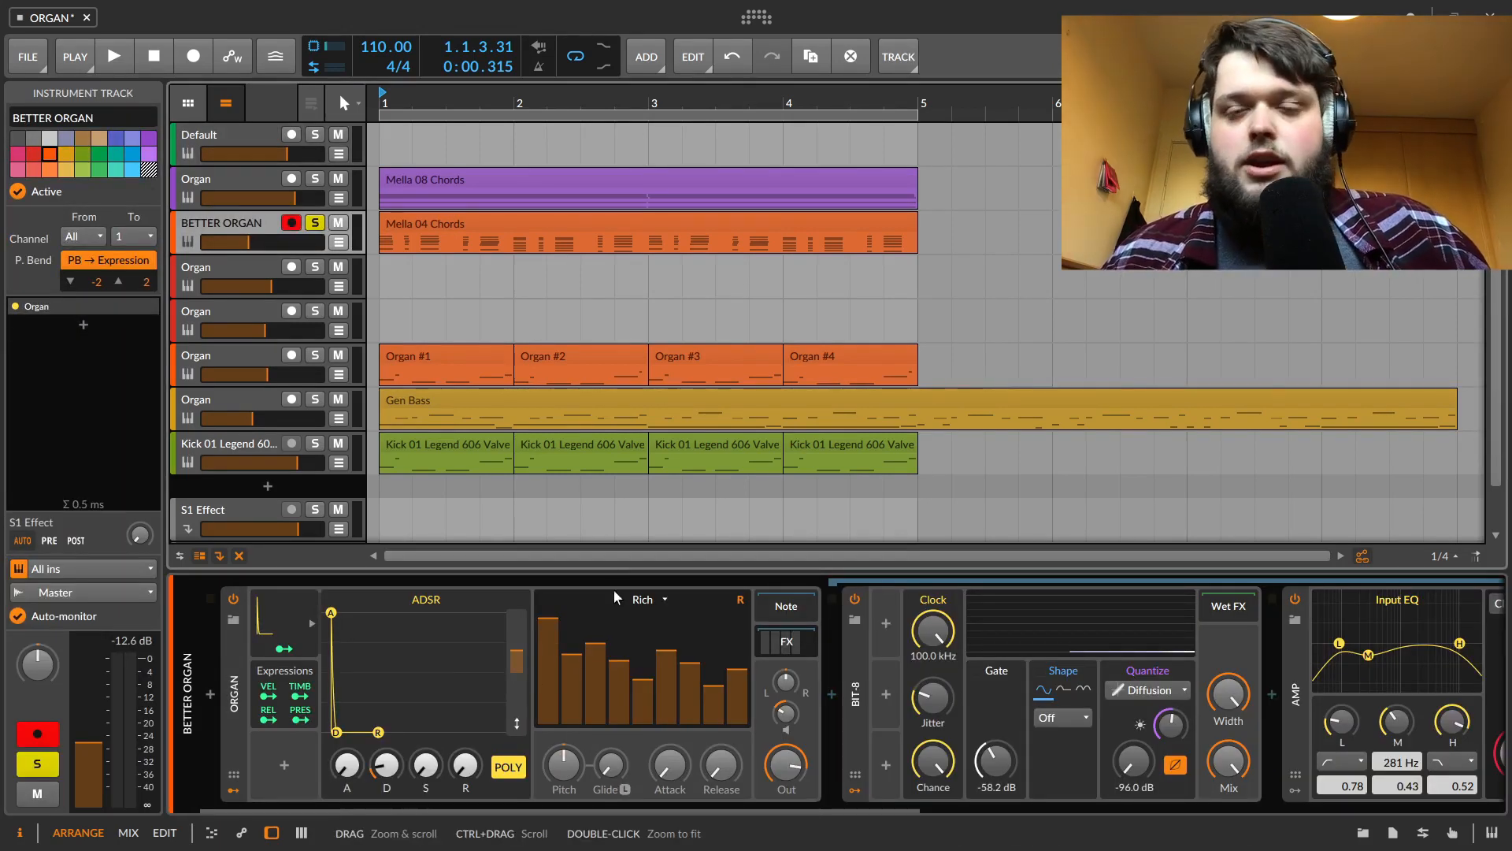
{"action": "key", "text": "space"}
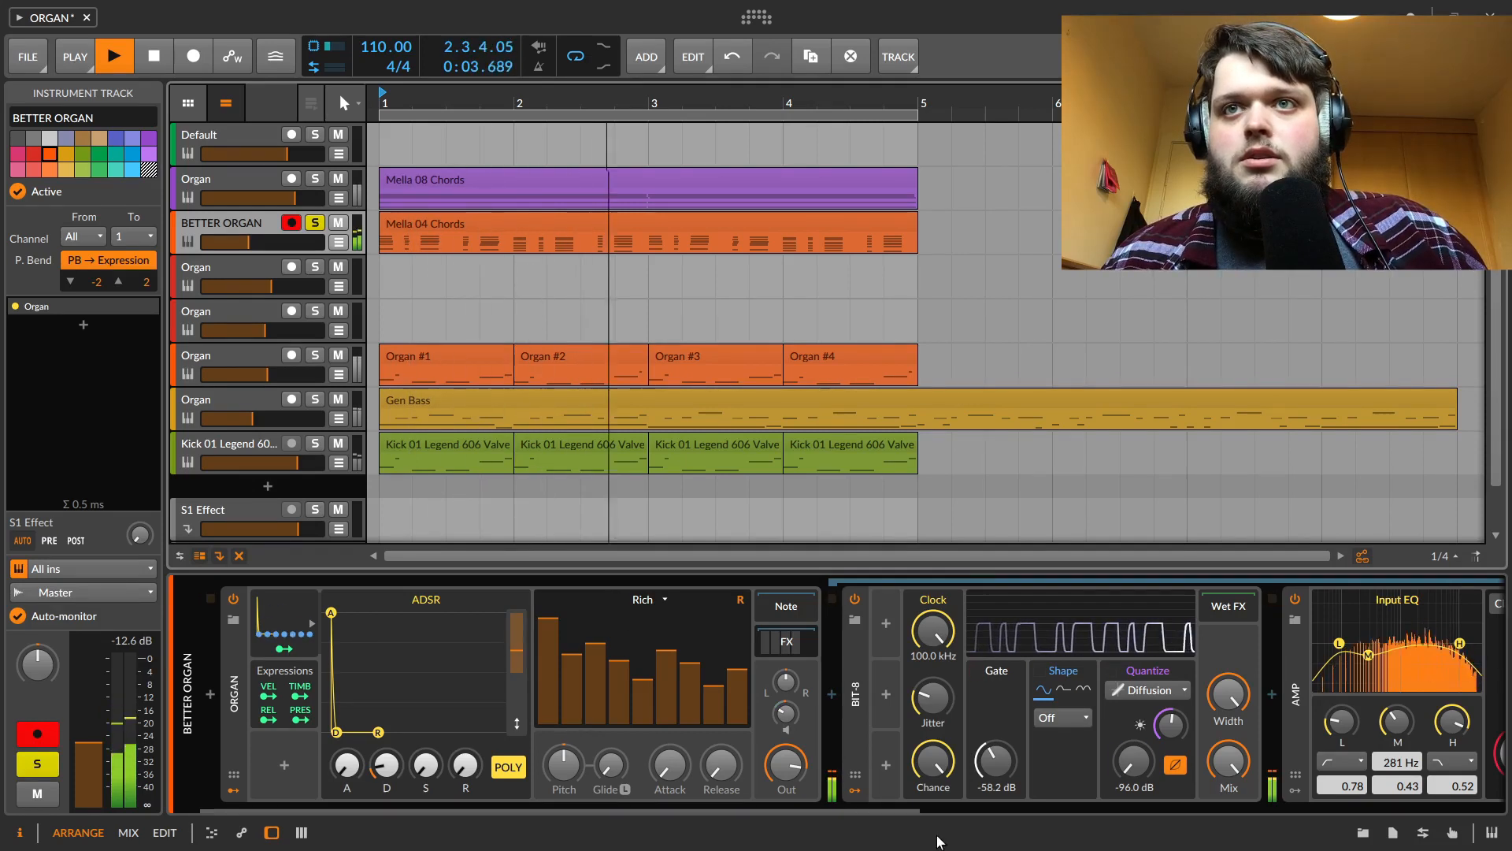
{"action": "key", "text": "space"}
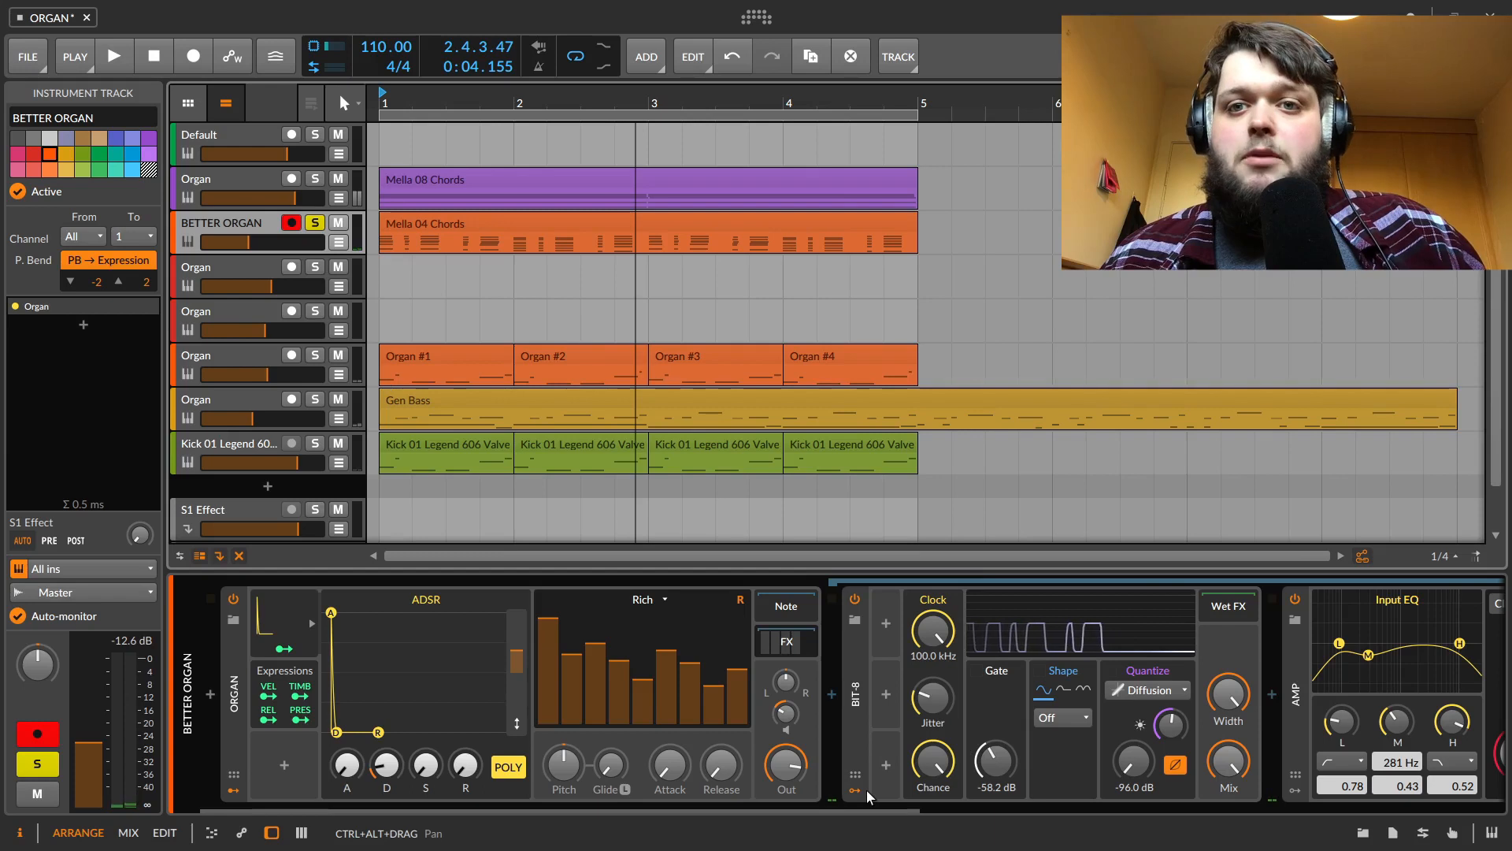
Bypass the BIT-8 device on the BETTER ORGAN track and play the track
{"action": "left_click_drag", "start_coordinate": [896, 810], "coordinate": [740, 839]}
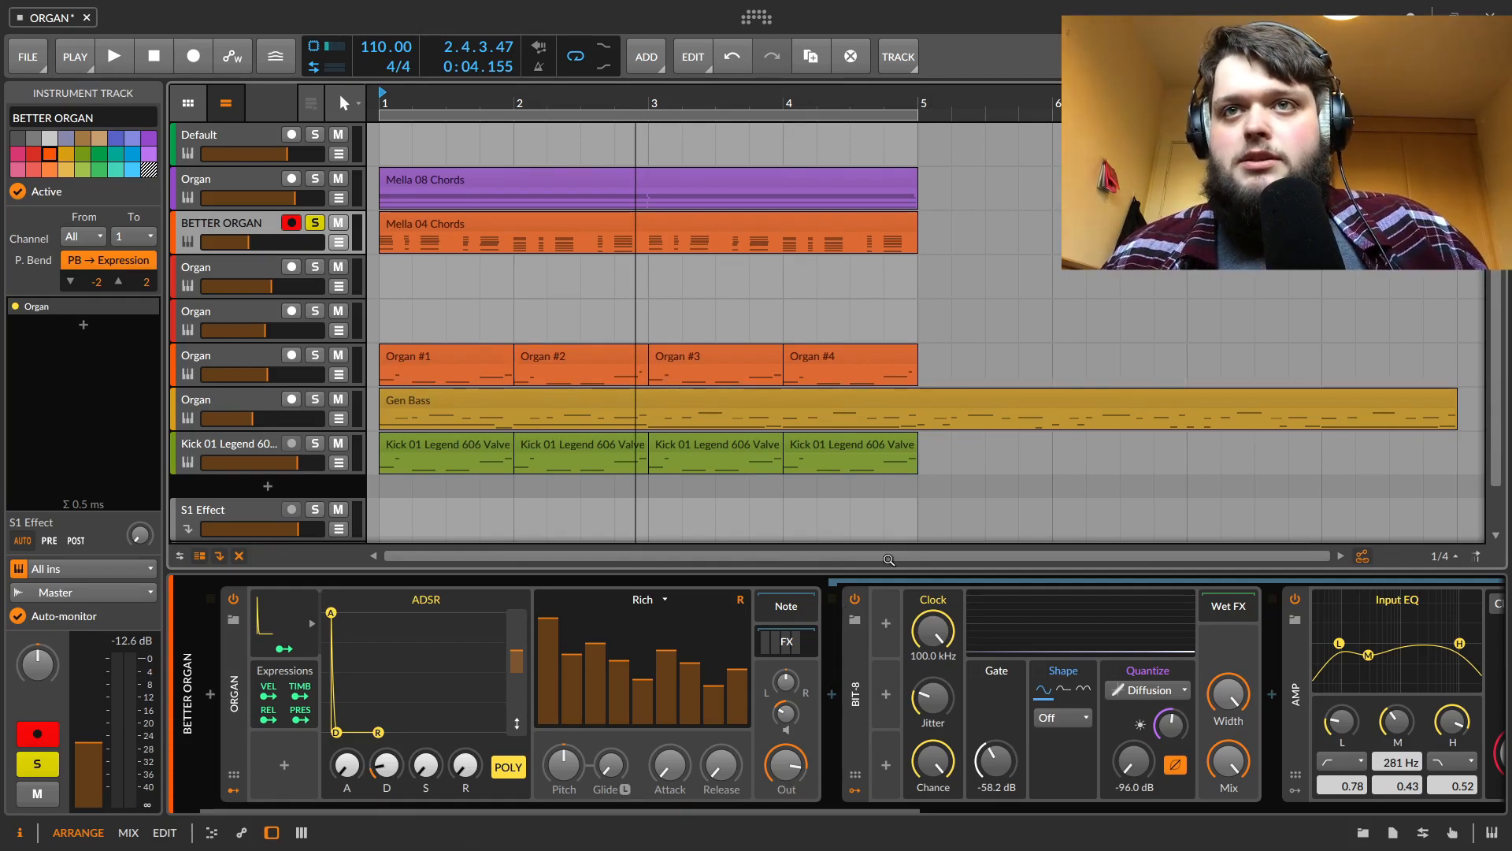
{"action": "left_click", "coordinate": [855, 598]}
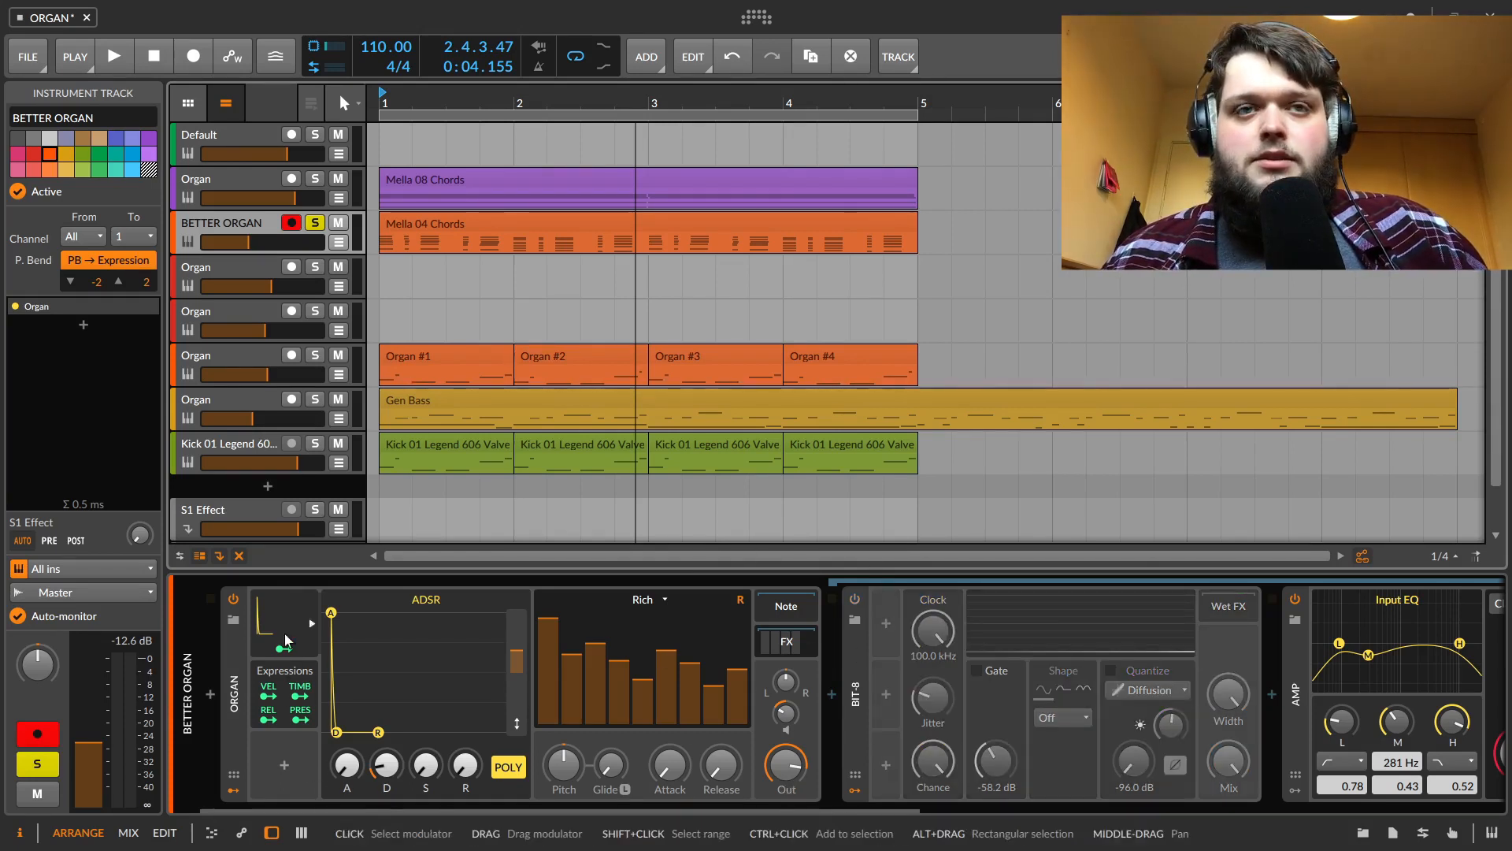
{"action": "key", "text": "space"}
Bypass the Amp device and play the track to compare
{"action": "left_click_drag", "start_coordinate": [791, 805], "coordinate": [1294, 819]}
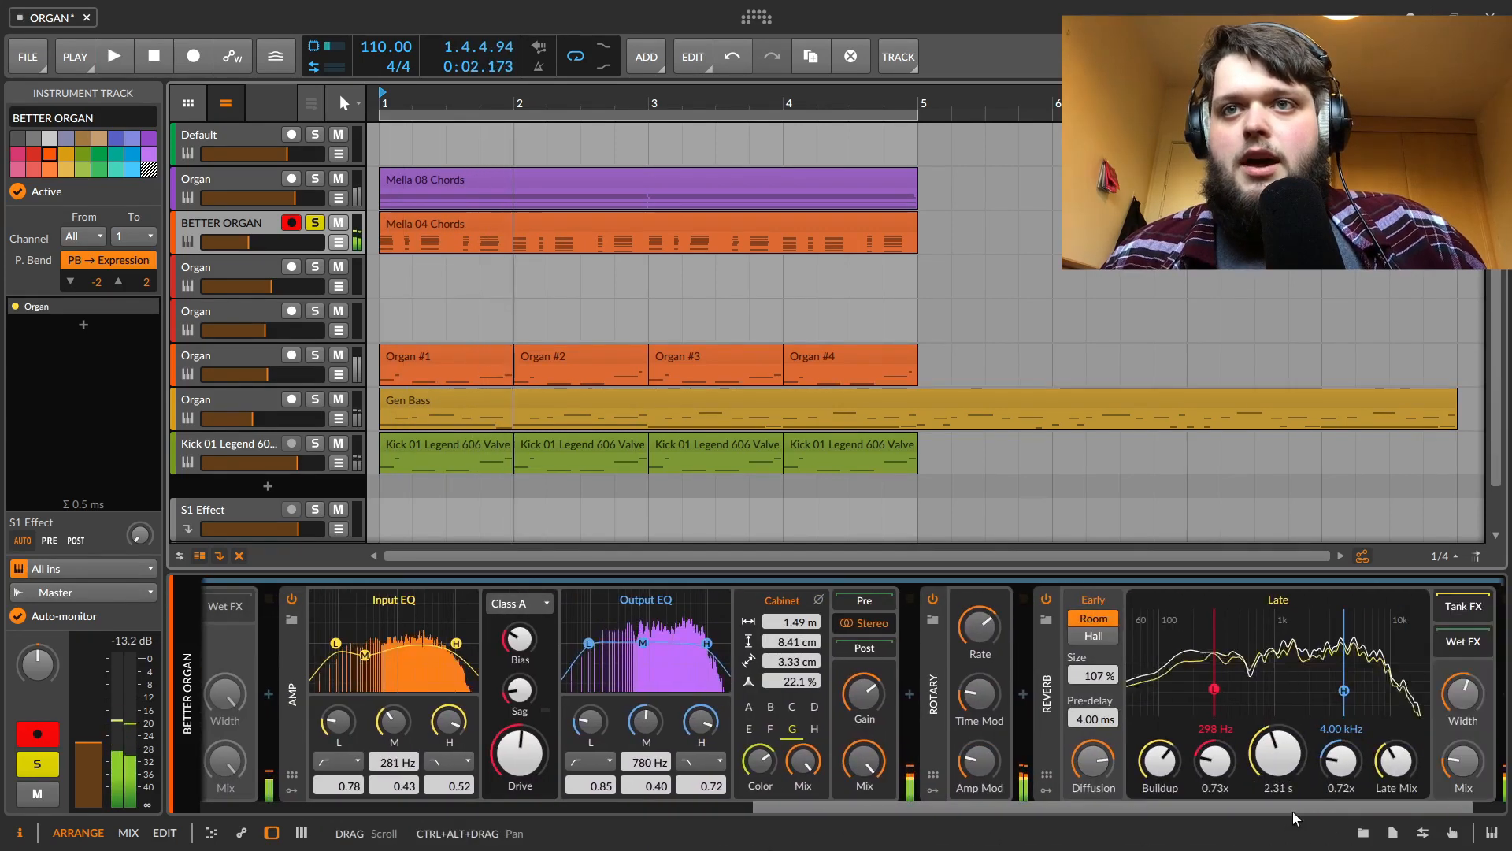
{"action": "left_click", "coordinate": [292, 600]}
{"action": "key", "text": "space"}
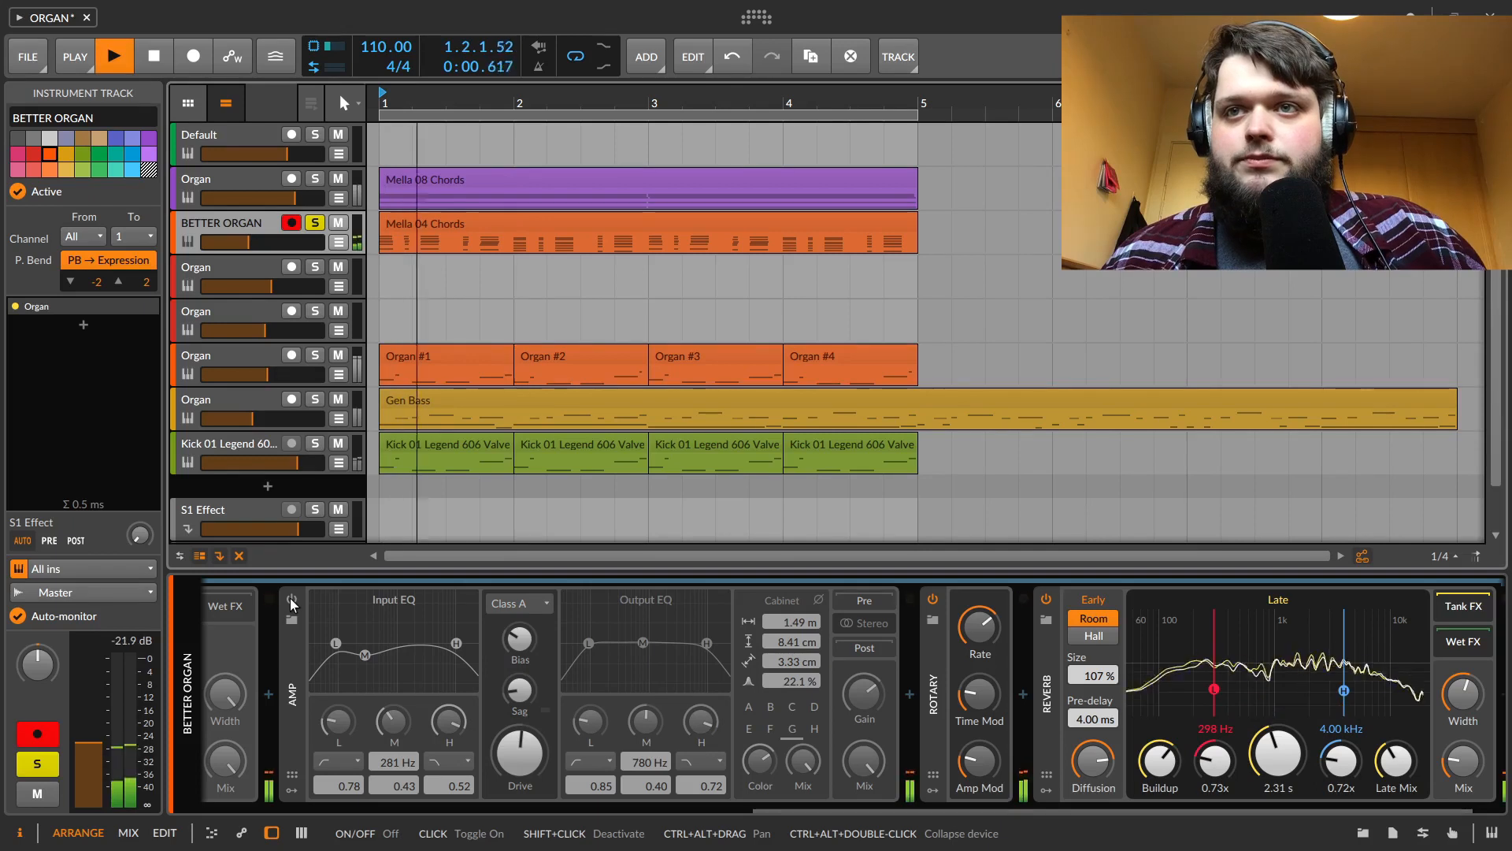
{"action": "key", "text": "space"}
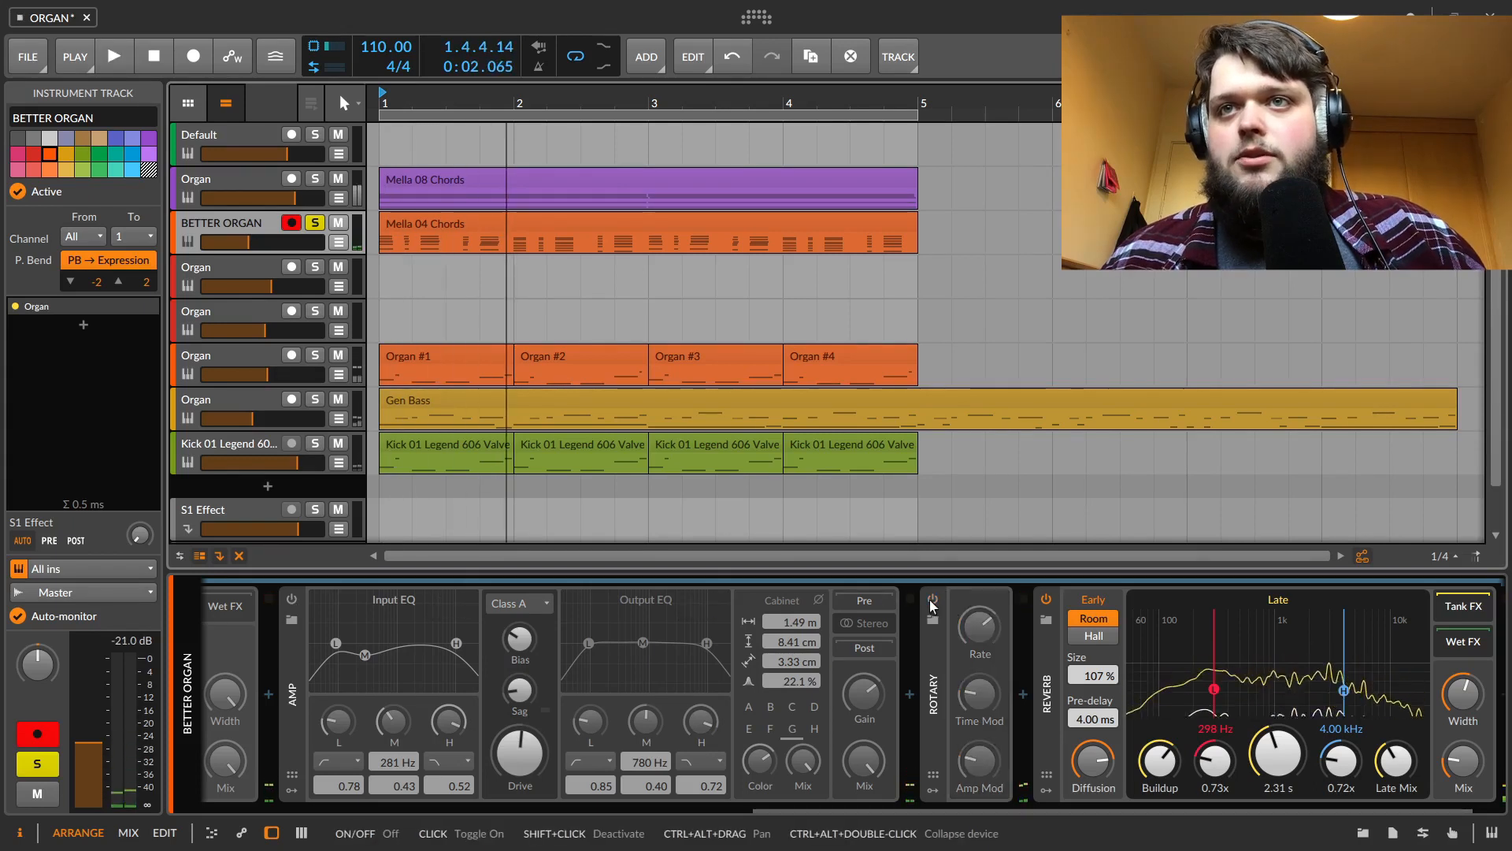
Bypass the Reverb device, re-enable the Amp and play the track
{"action": "left_click", "coordinate": [1045, 602]}
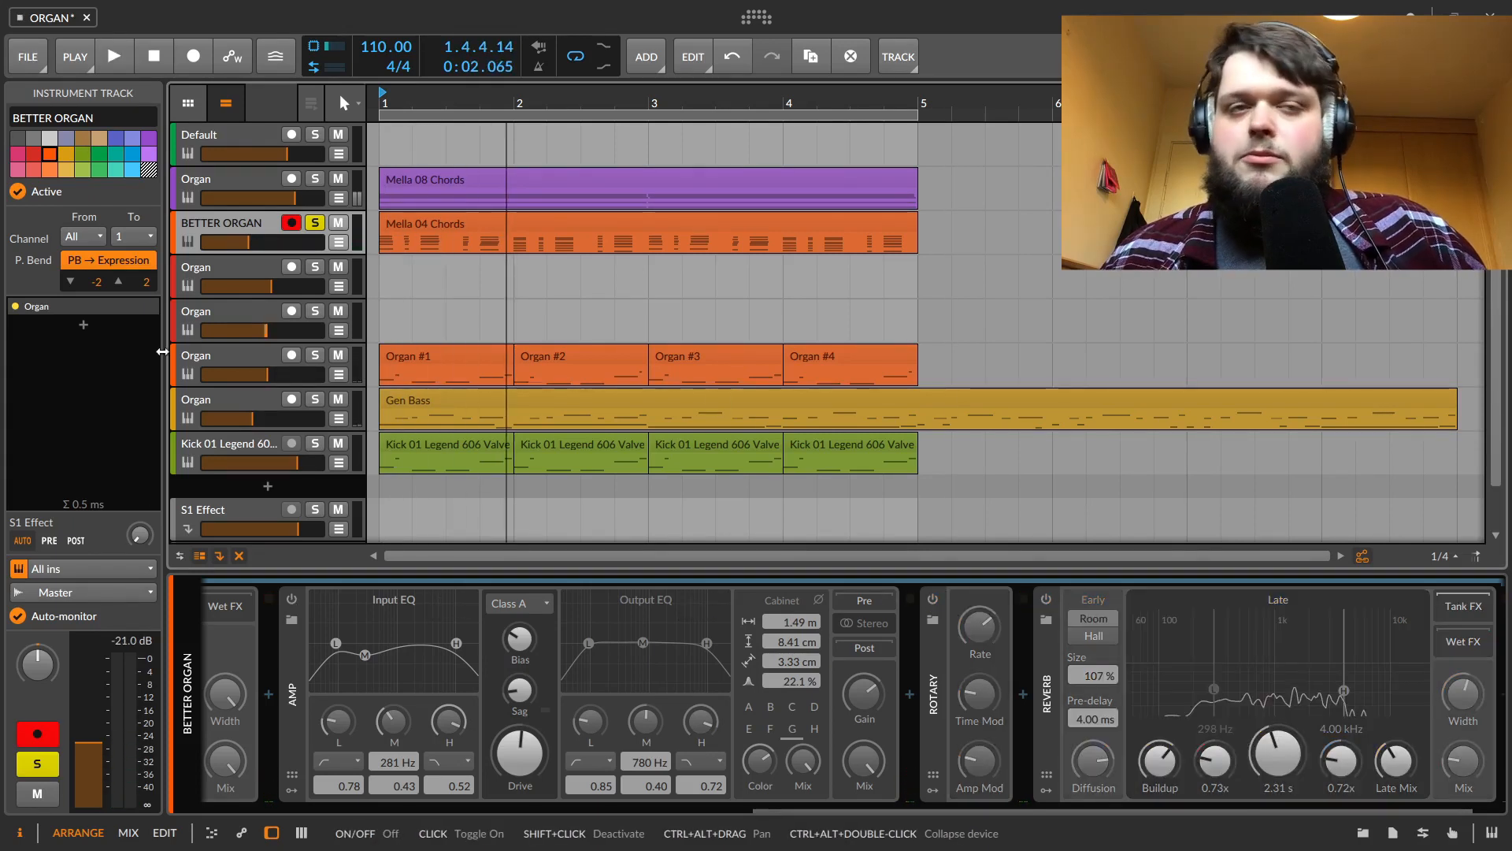
{"action": "left_click", "coordinate": [293, 602]}
{"action": "key", "text": "space"}
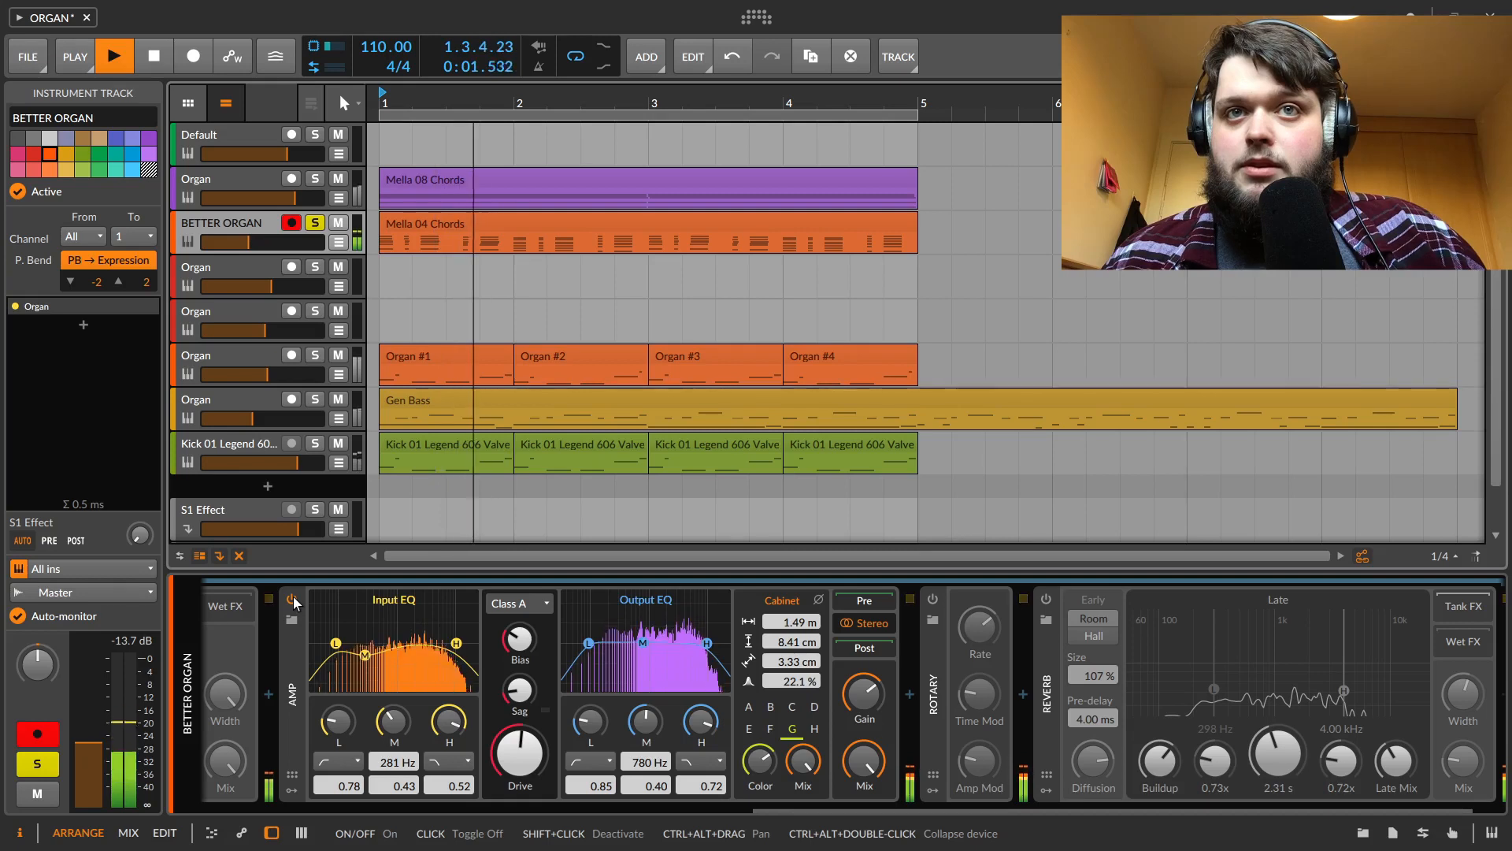
{"action": "key", "text": "space"}
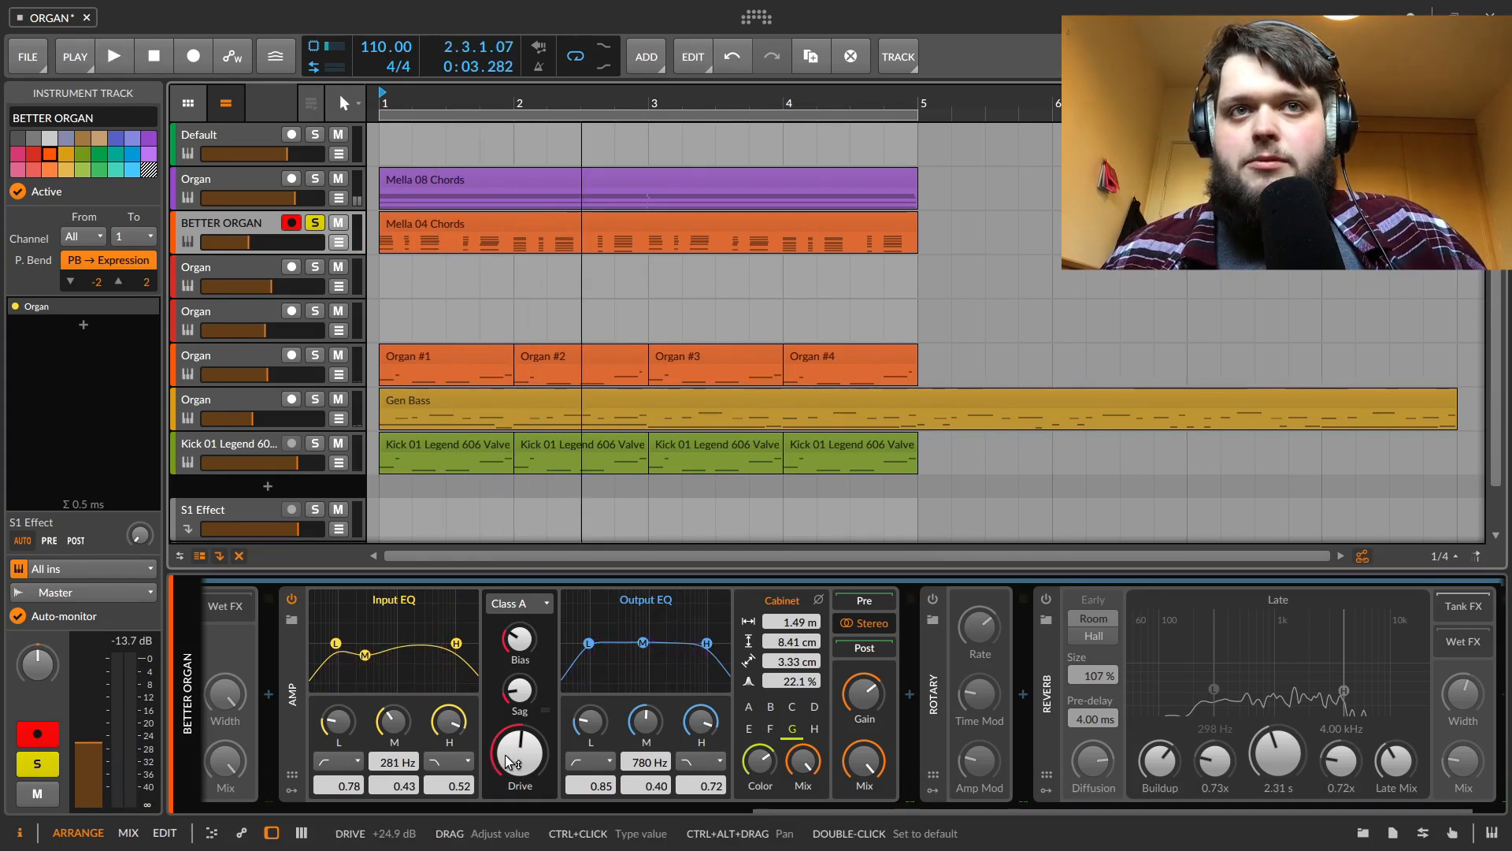
Lower the Amp's Drive while the track plays
{"action": "key", "text": "space"}
{"action": "mouse_move", "coordinate": [525, 760]}
{"action": "left_mouse_down"}
{"action": "mouse_move", "coordinate": [526, 734]}
{"action": "mouse_move", "coordinate": [526, 773]}
{"action": "left_mouse_up"}
{"action": "key", "text": "space"}
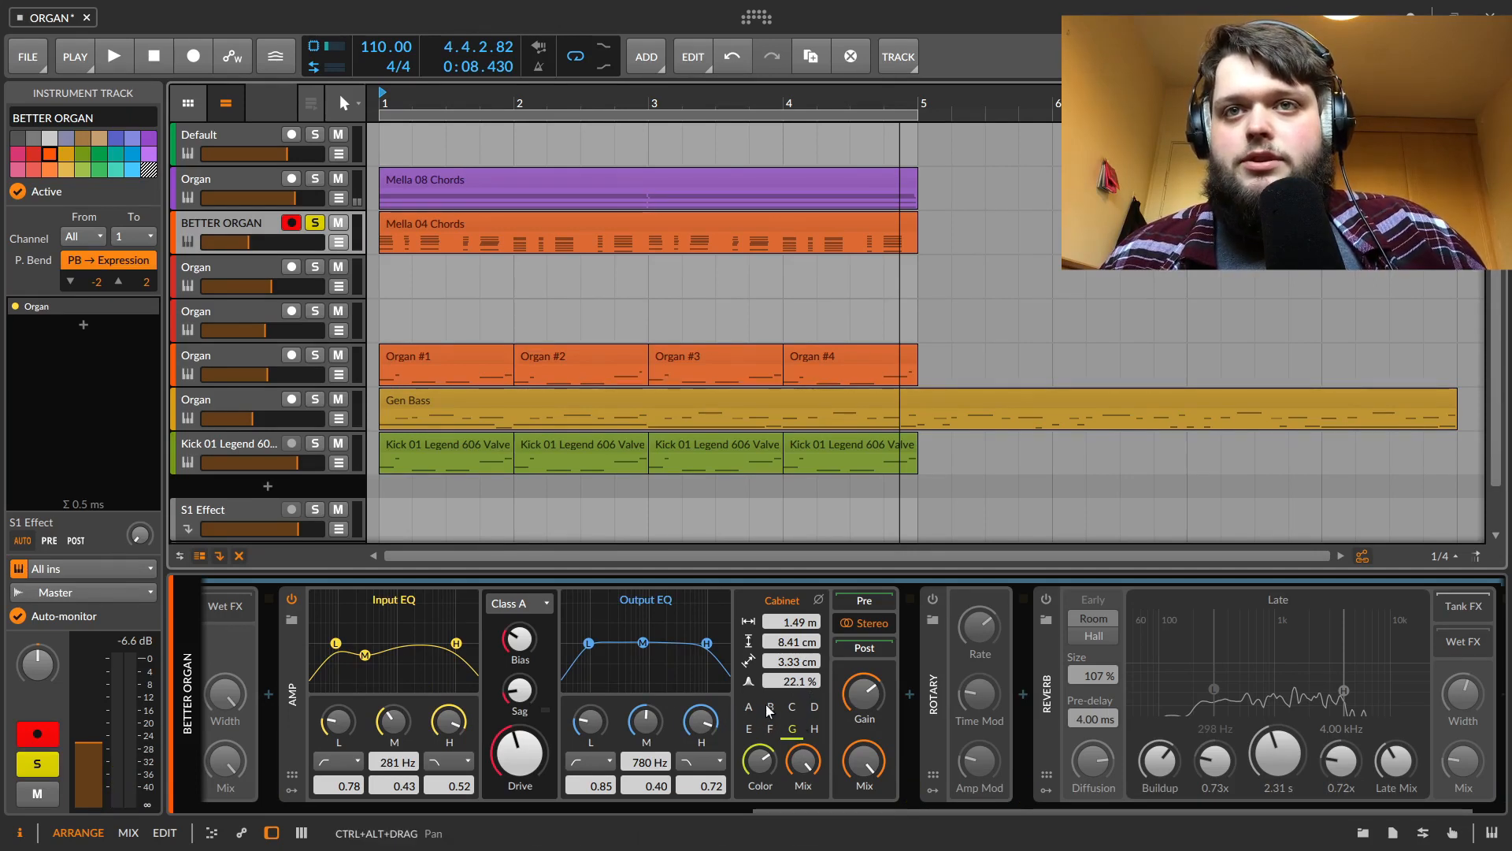
{"action": "key", "text": "space"}
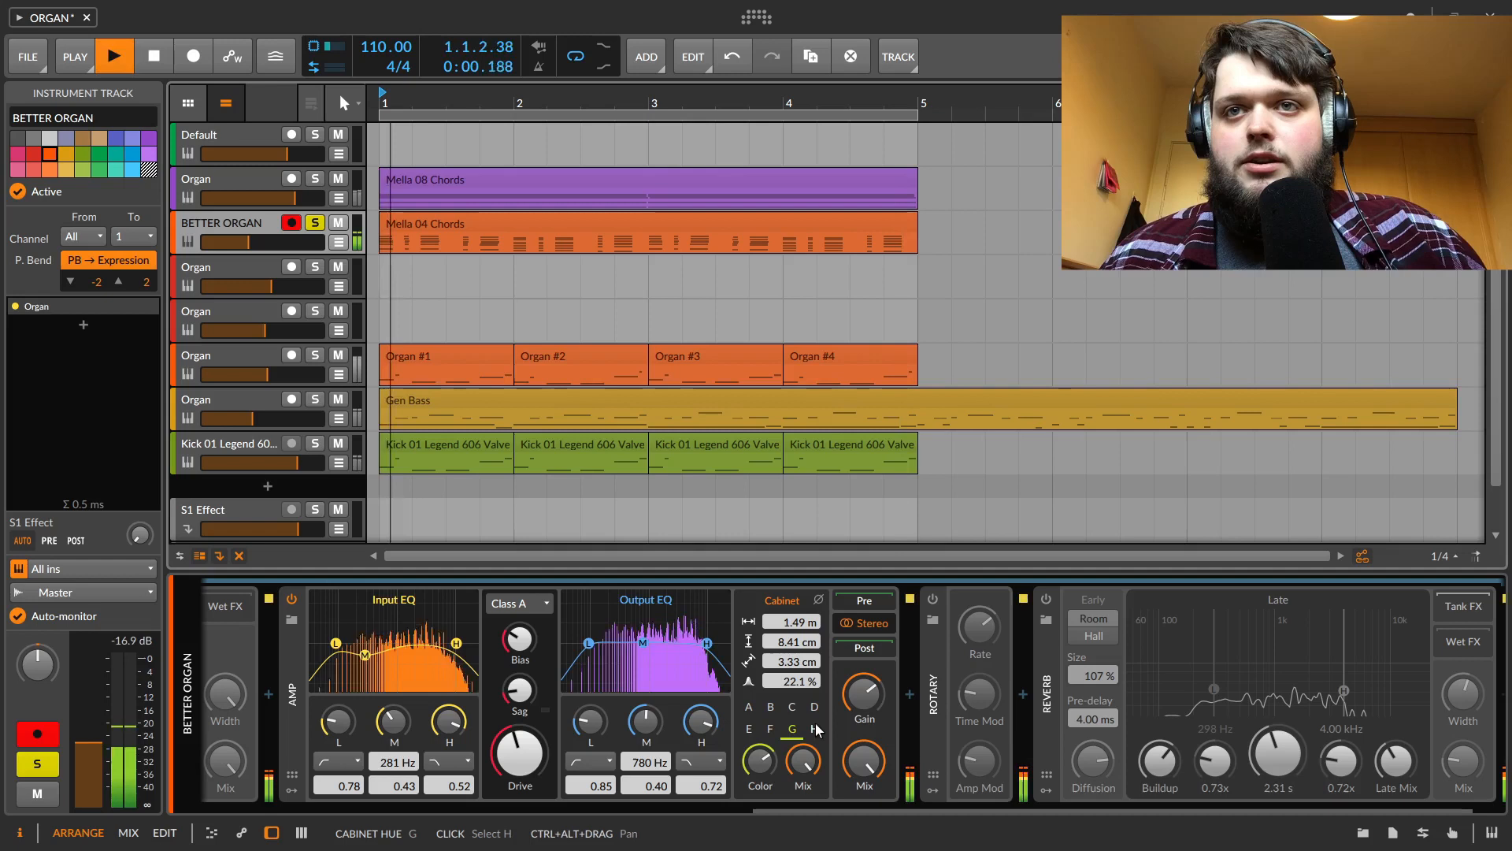
Switch the Amp's cabinet through D, C and A, settling on E
{"action": "left_click", "coordinate": [813, 707]}
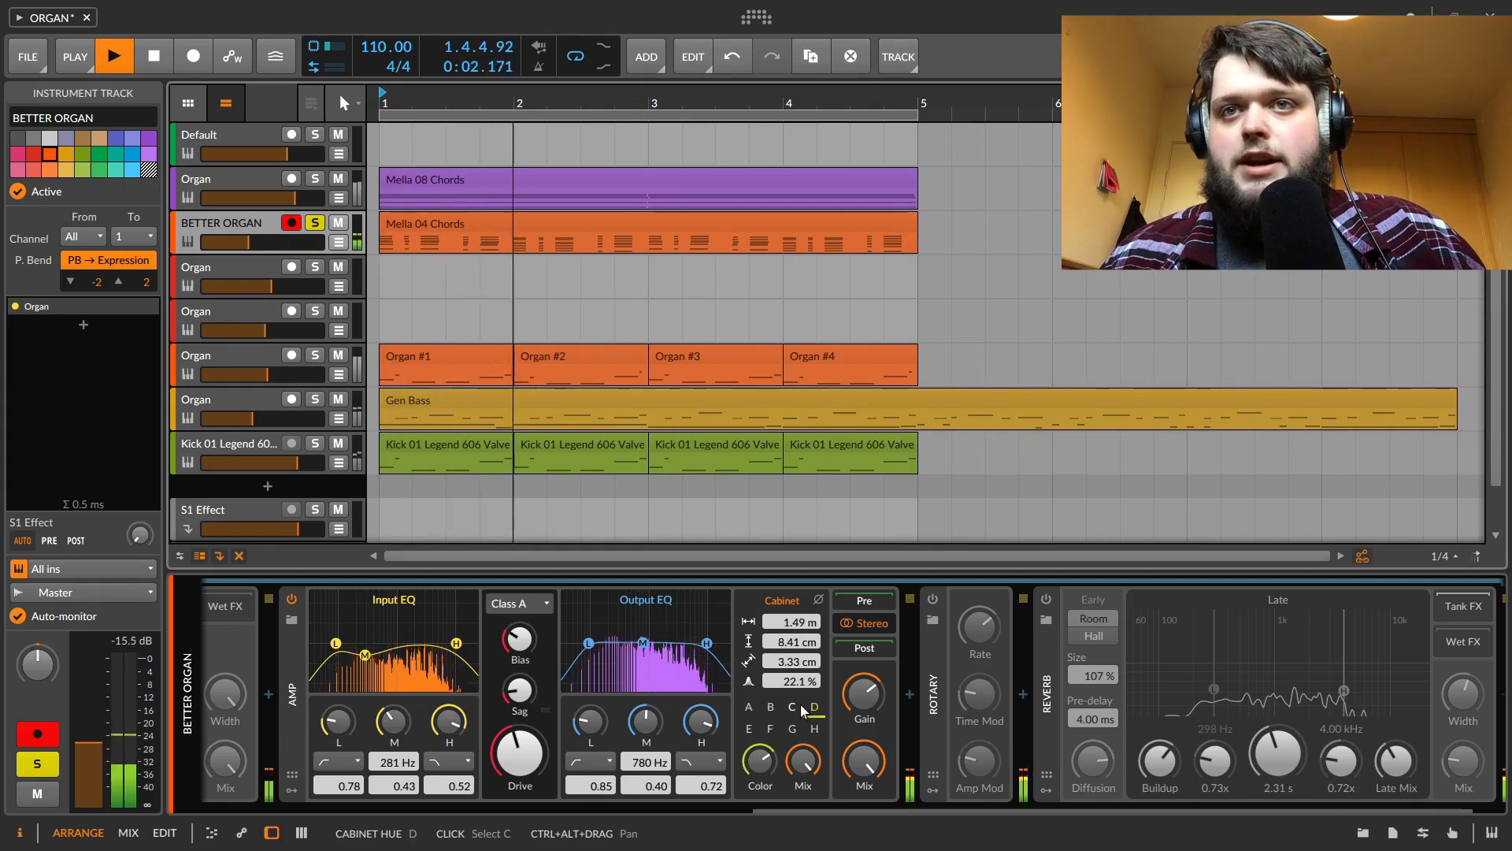
{"action": "left_click", "coordinate": [797, 705]}
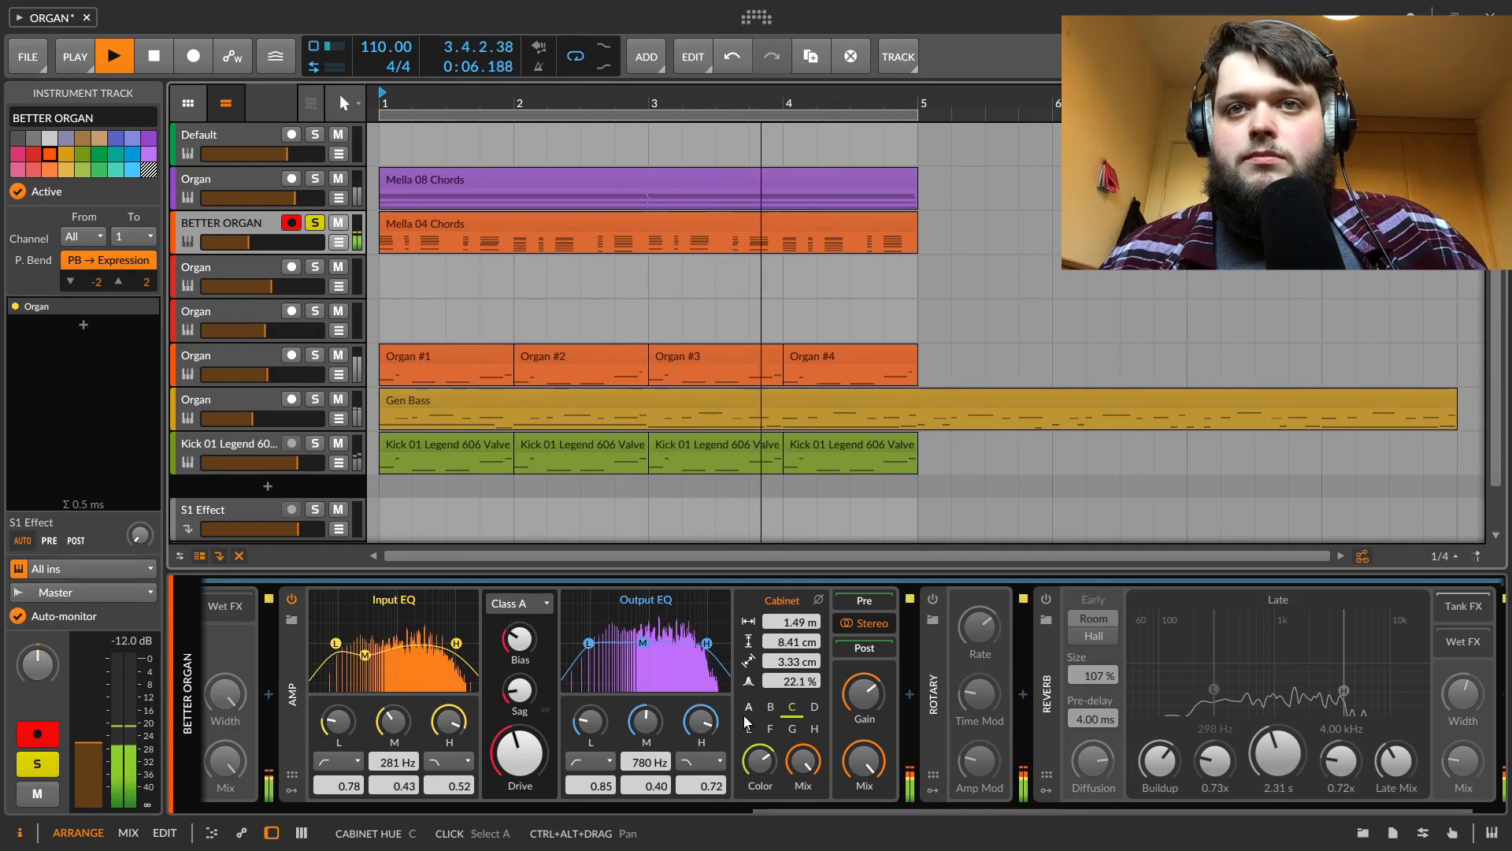
{"action": "left_click", "coordinate": [748, 706]}
{"action": "left_click", "coordinate": [750, 729]}
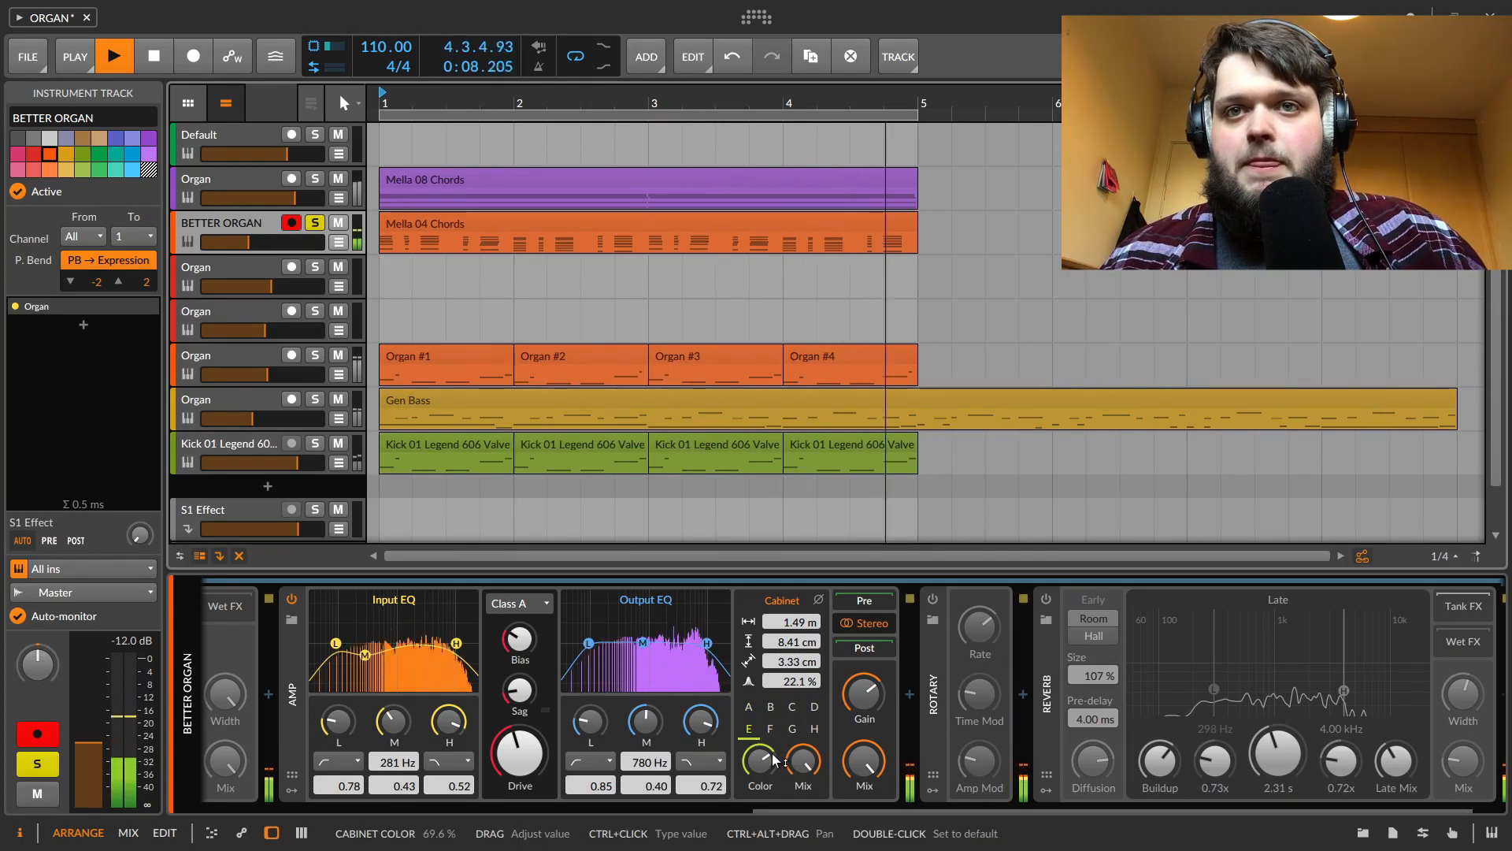
{"action": "key", "text": "space"}
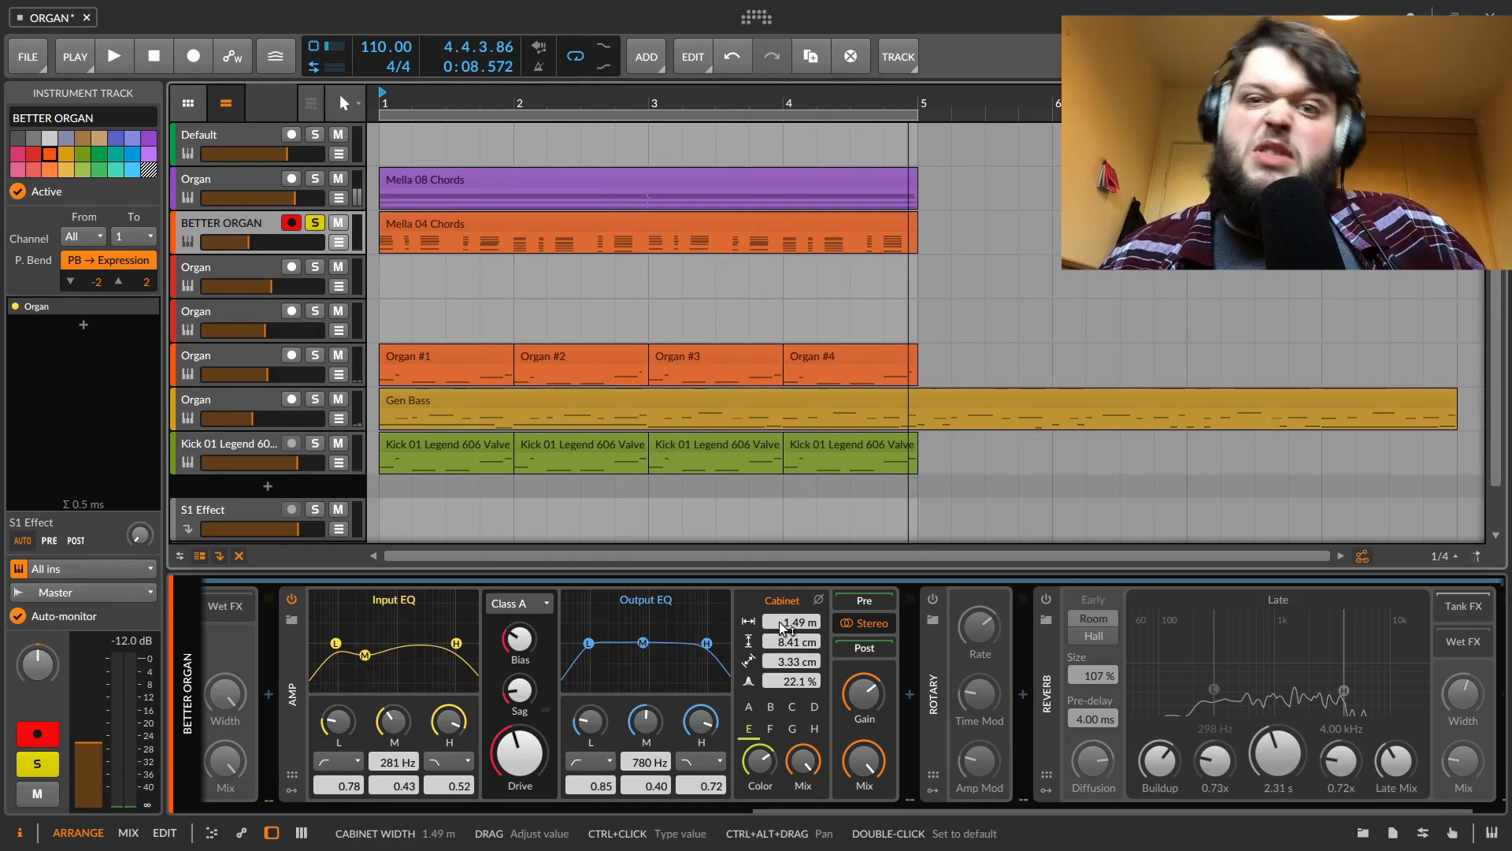
Enable the Rotary effect and play the track
{"action": "left_click", "coordinate": [933, 601]}
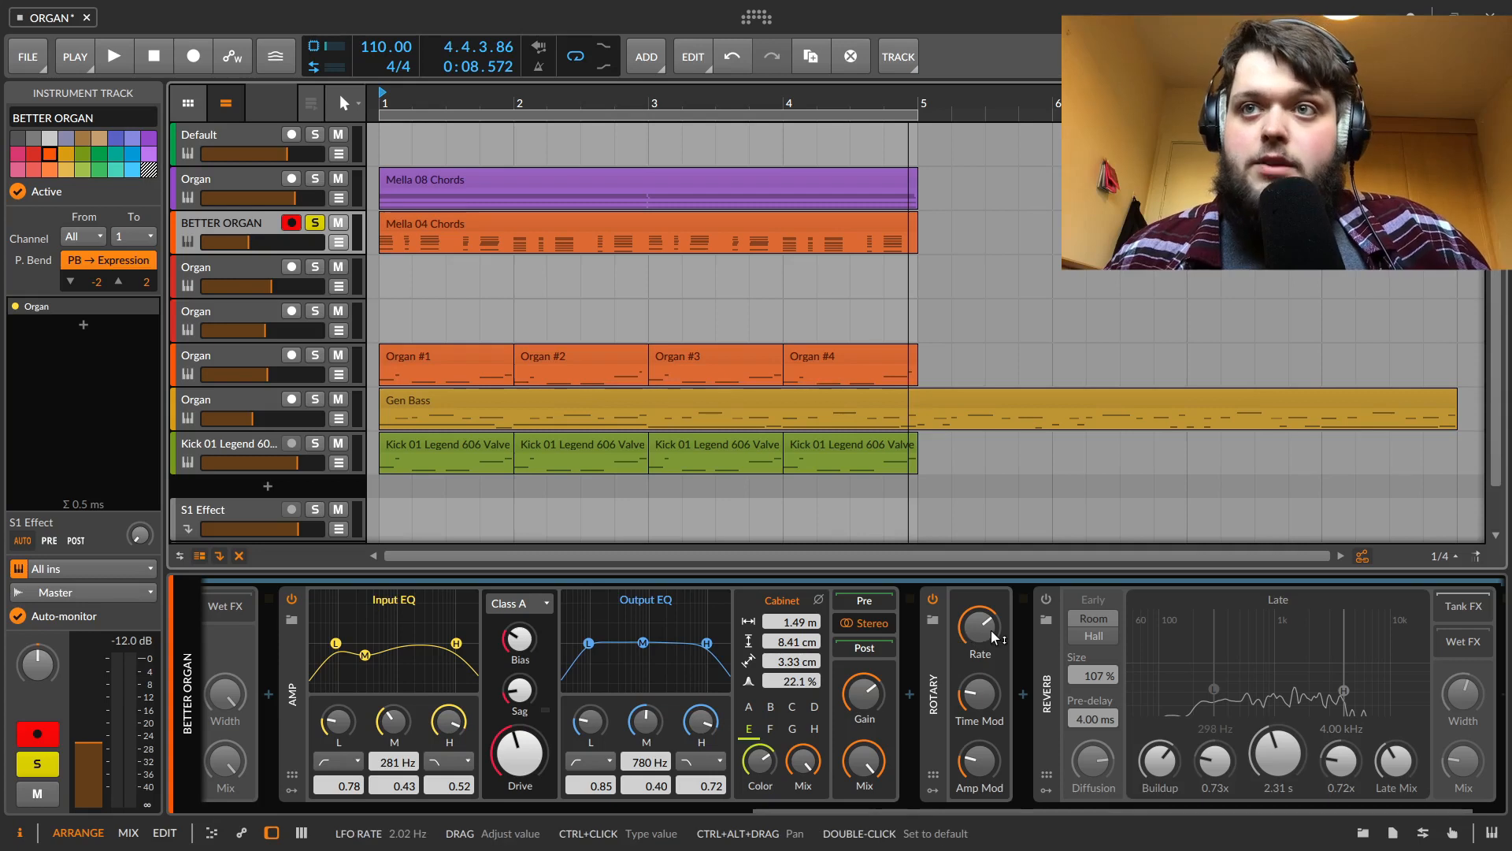
{"action": "key", "text": "space"}
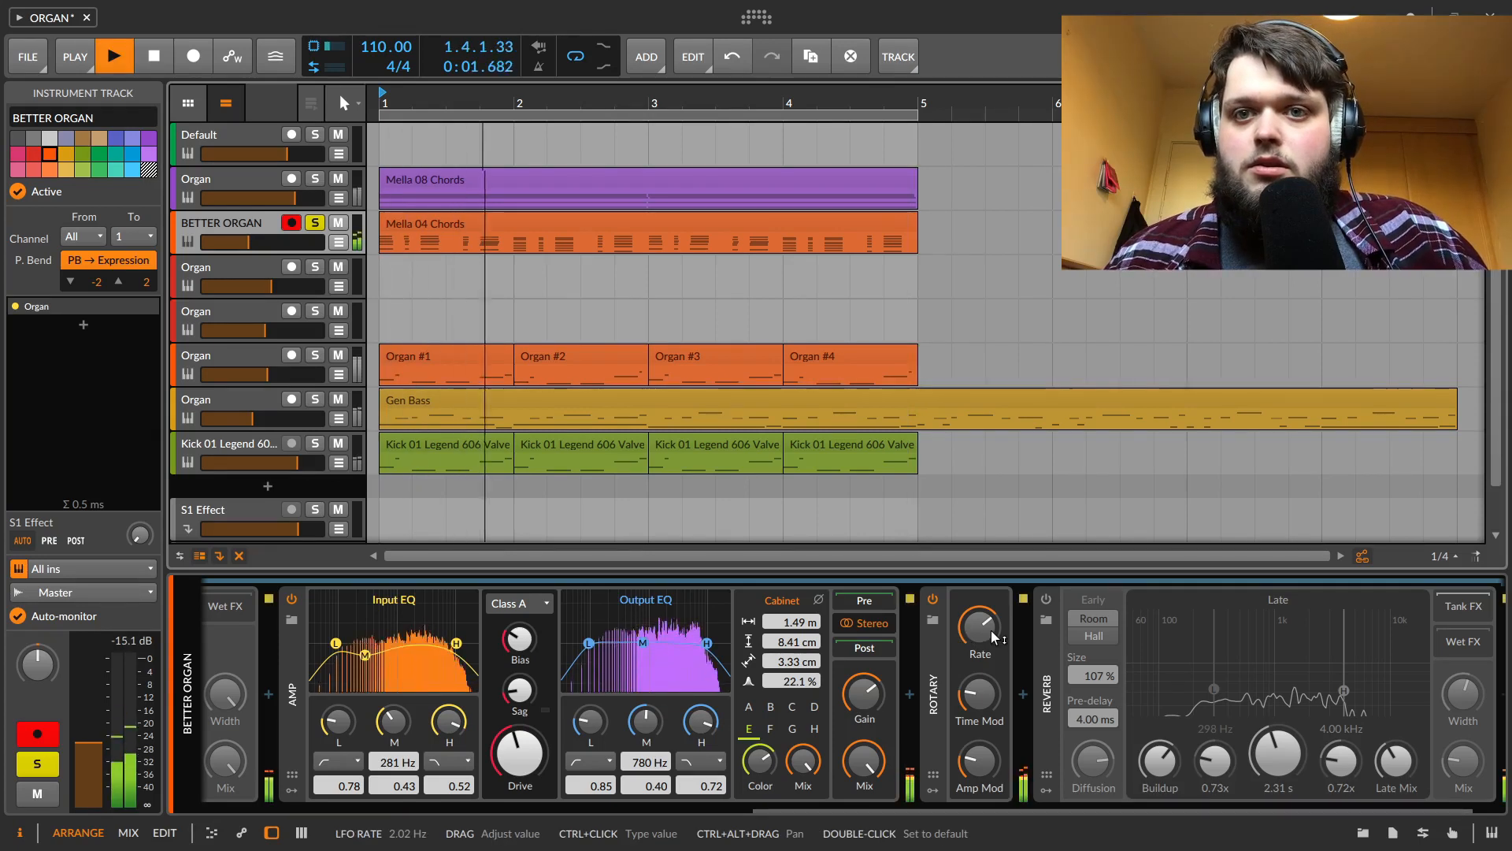
{"action": "key", "text": "space"}
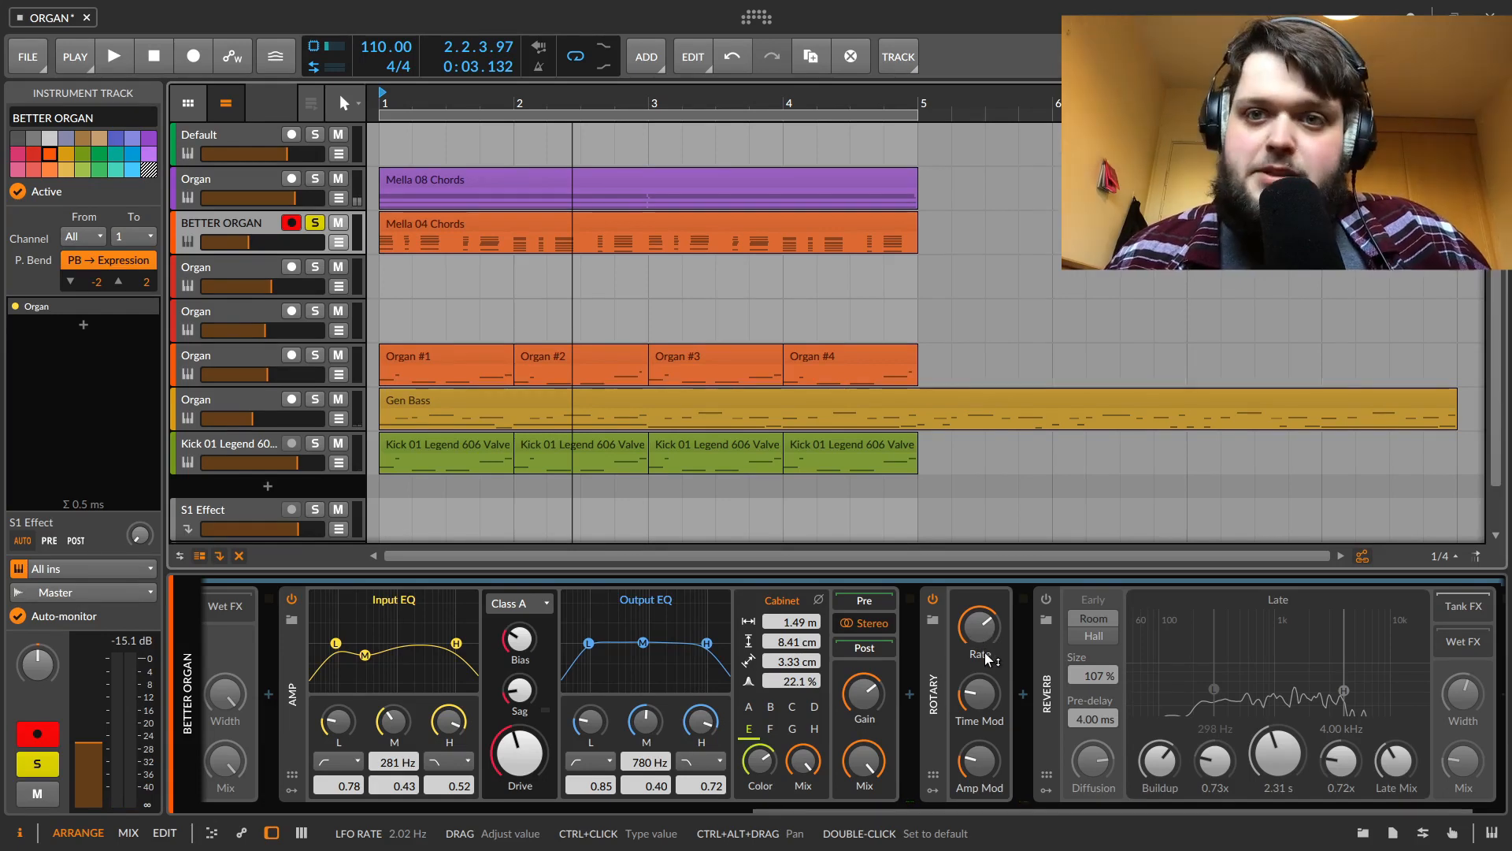
Nudge the Rotary's Rate and Time Mod knobs
{"action": "left_click", "coordinate": [986, 657]}
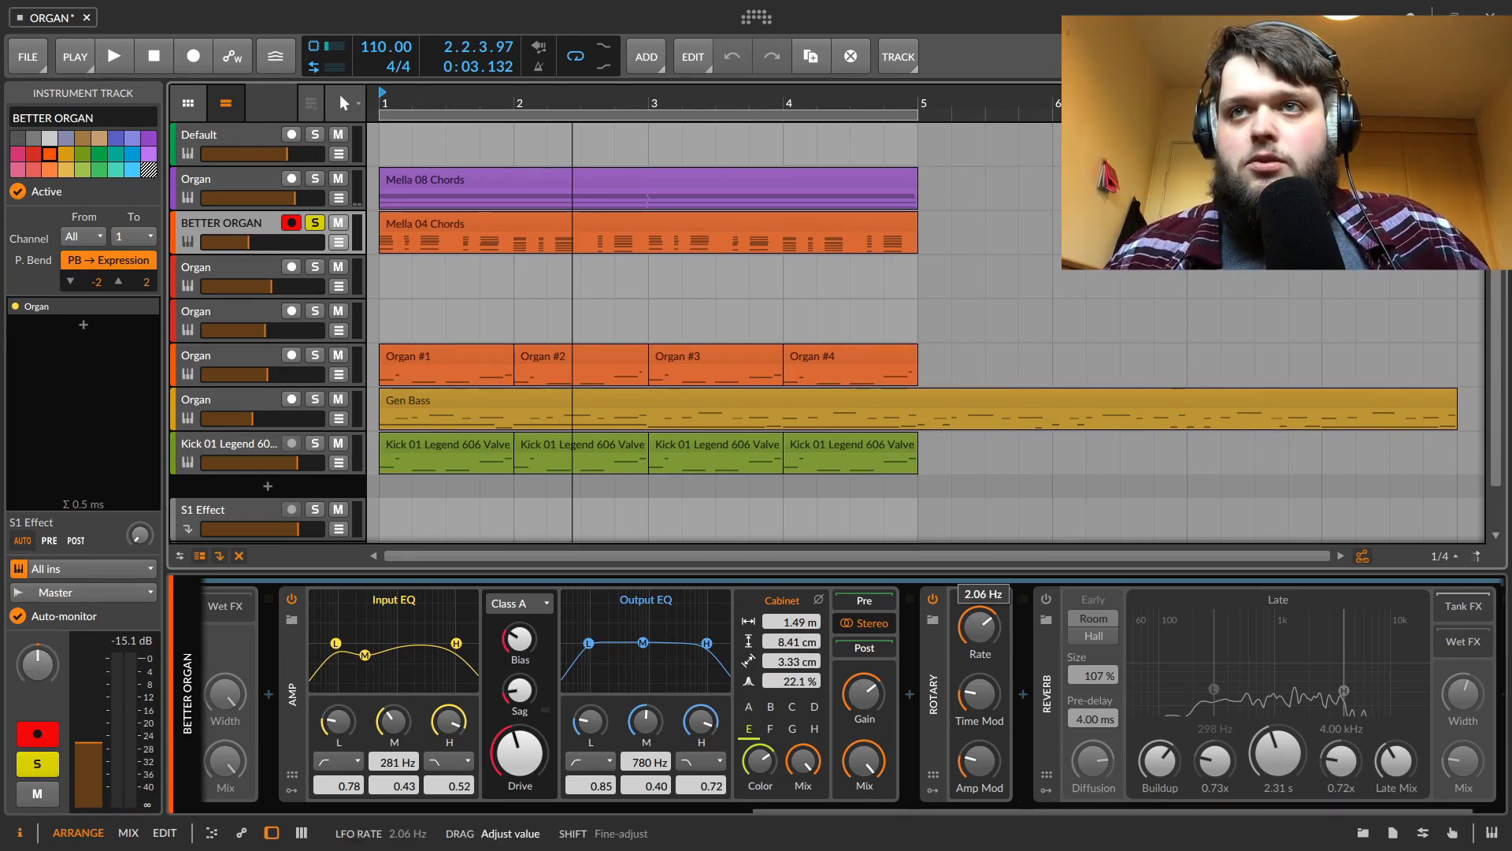
{"action": "left_click_drag", "start_coordinate": [986, 646], "coordinate": [987, 644]}
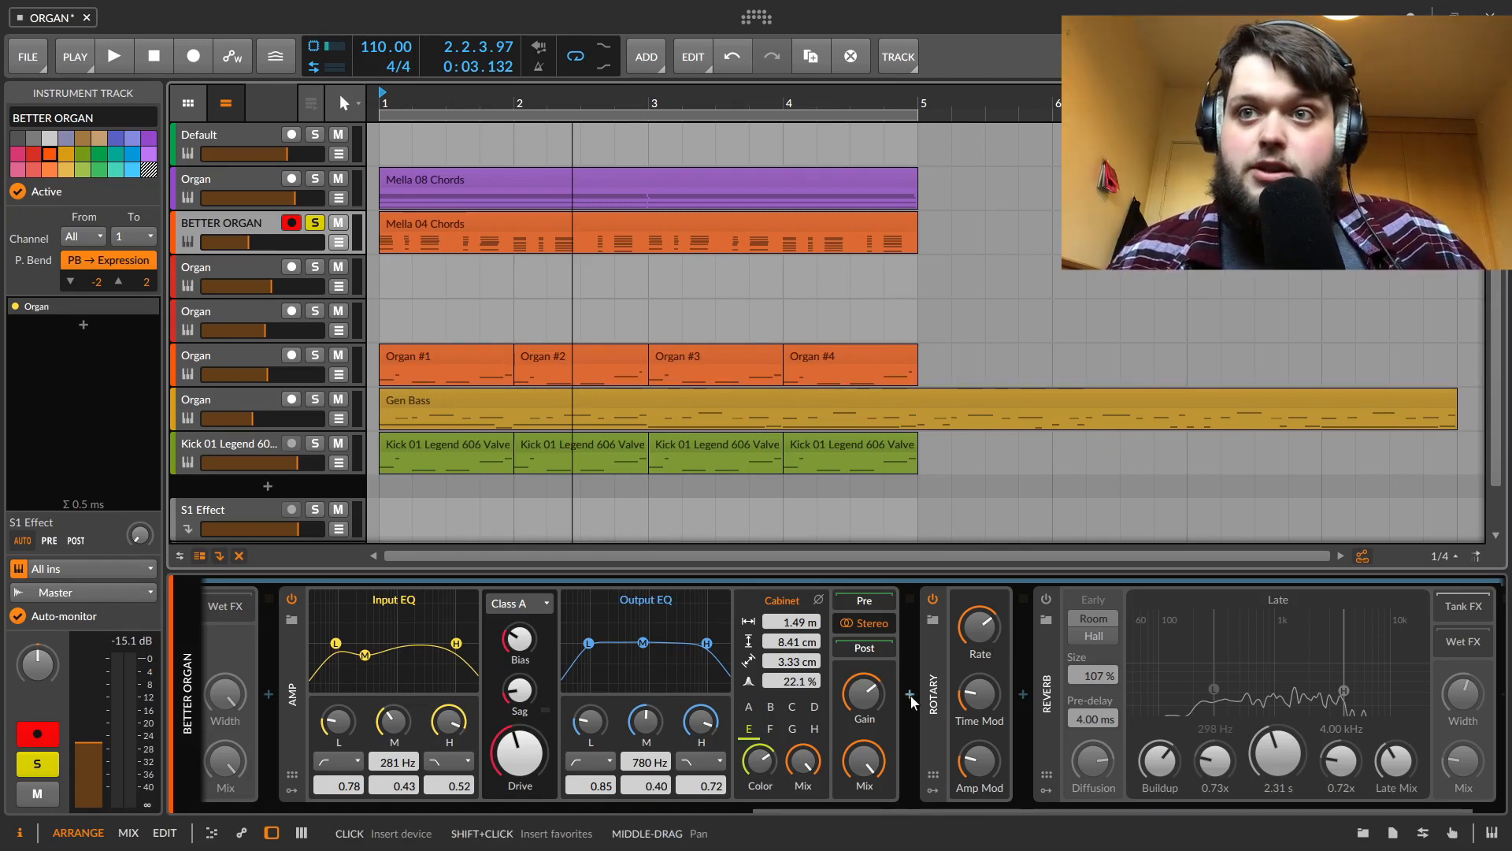
{"action": "left_click", "coordinate": [977, 693]}
{"action": "left_click_drag", "start_coordinate": [978, 694], "coordinate": [981, 696]}
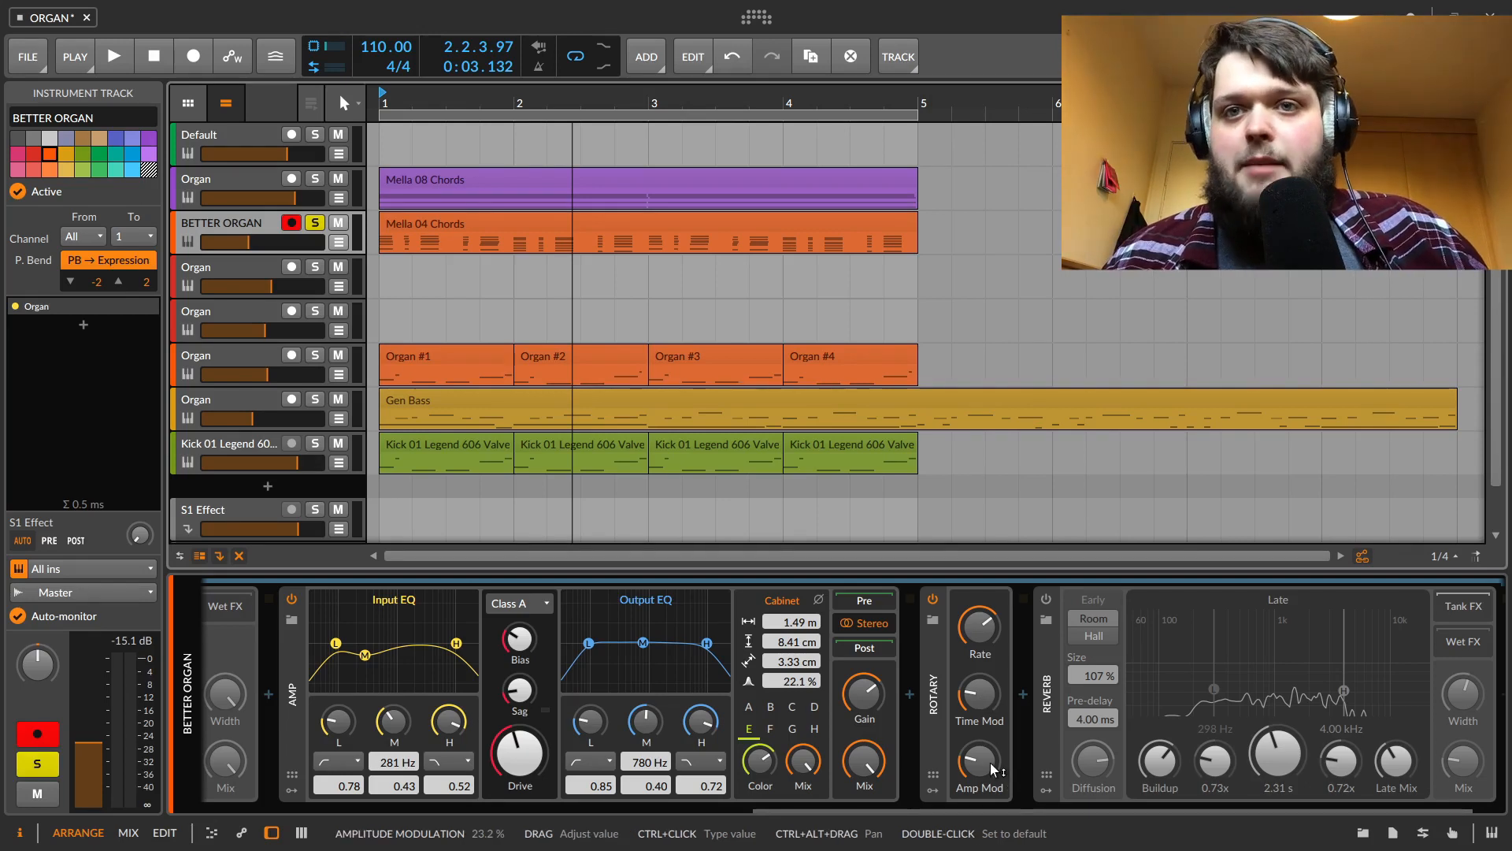
Raise the Rotary's Amp Mod and increase its Rate to 6.73 Hz while playing
{"action": "key", "text": "space"}
{"action": "left_click_drag", "start_coordinate": [990, 763], "coordinate": [990, 712]}
{"action": "left_click_drag", "start_coordinate": [979, 632], "coordinate": [979, 604]}
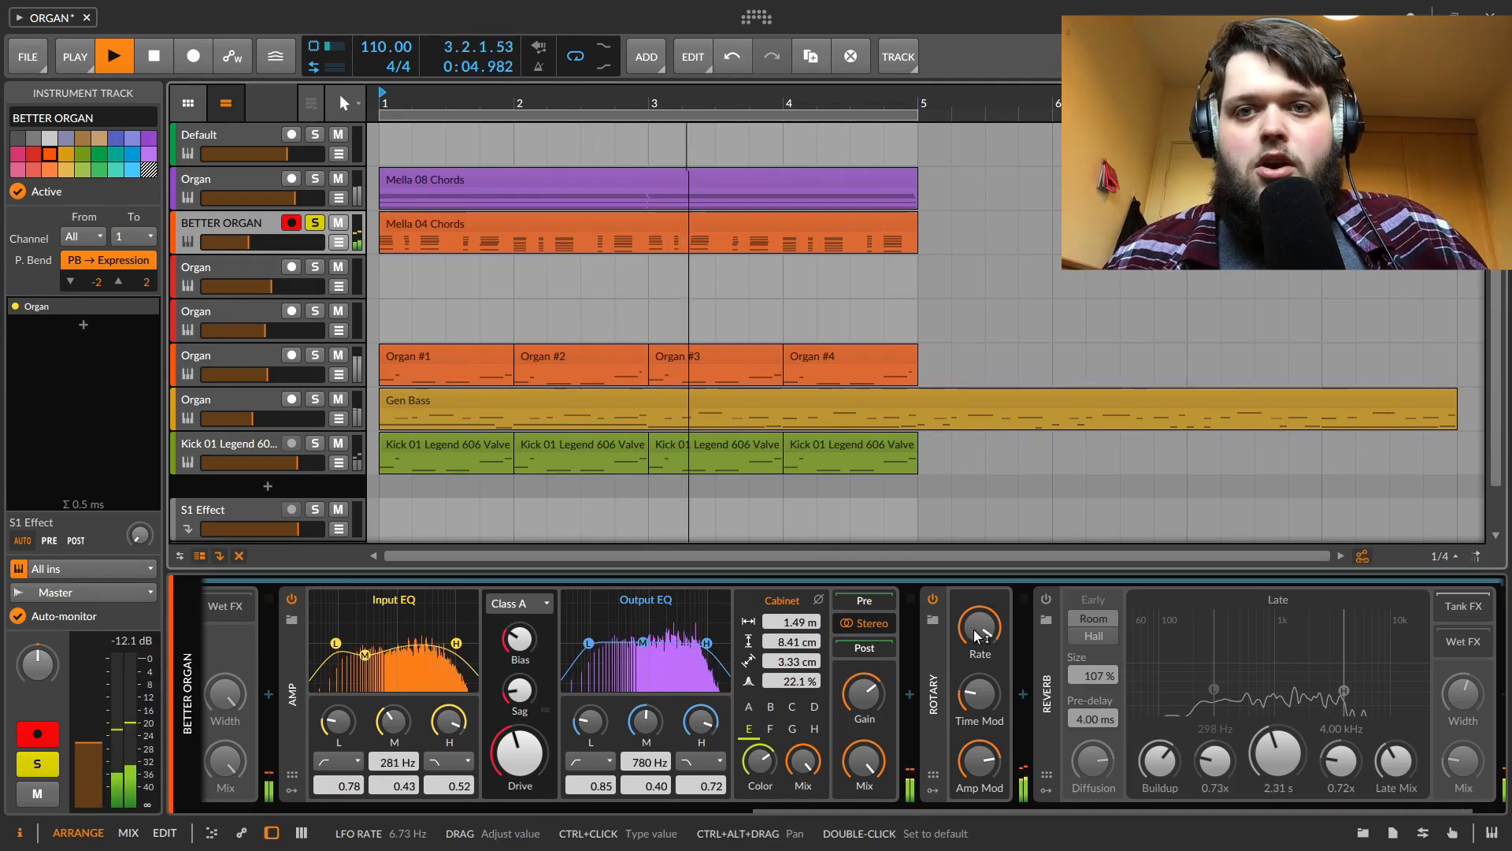
{"action": "key", "text": "space"}
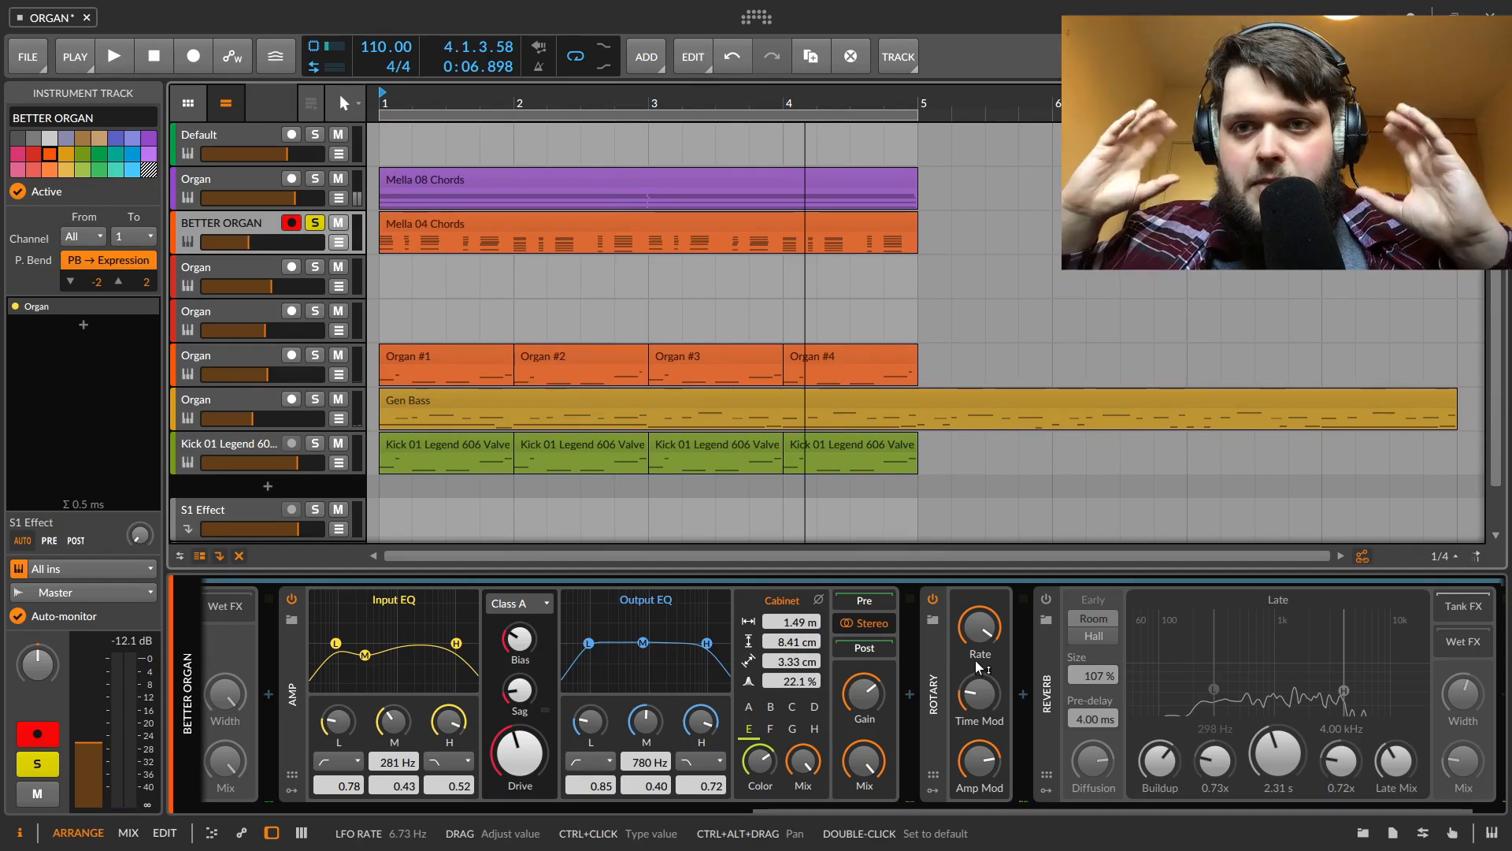
Lower the Rotary's Time Mod slightly while the track plays
{"action": "key", "text": "space"}
{"action": "left_click_drag", "start_coordinate": [980, 684], "coordinate": [980, 684]}
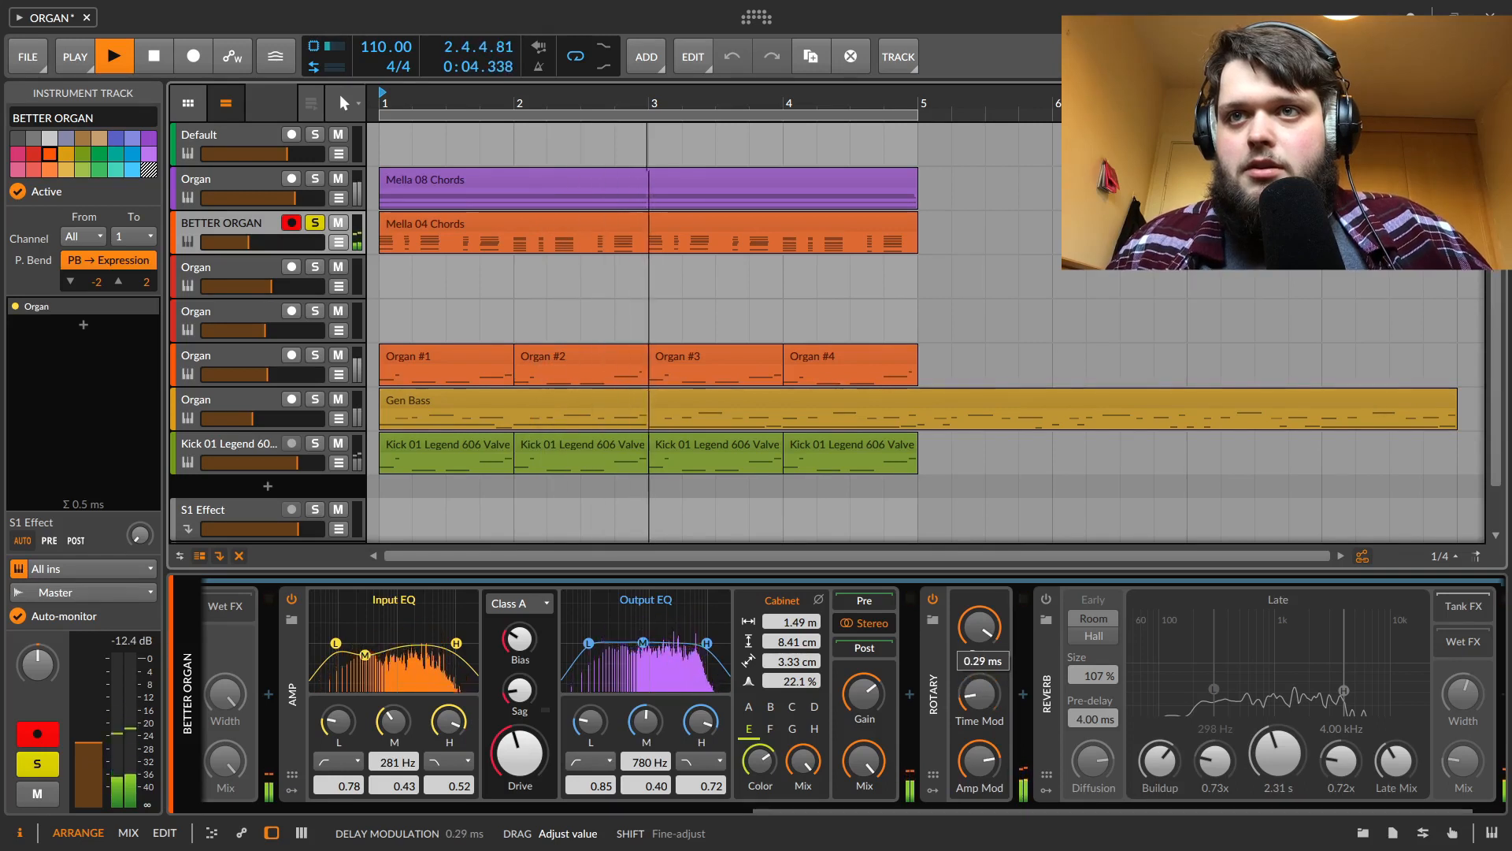
{"action": "left_click_drag", "start_coordinate": [981, 683], "coordinate": [979, 691]}
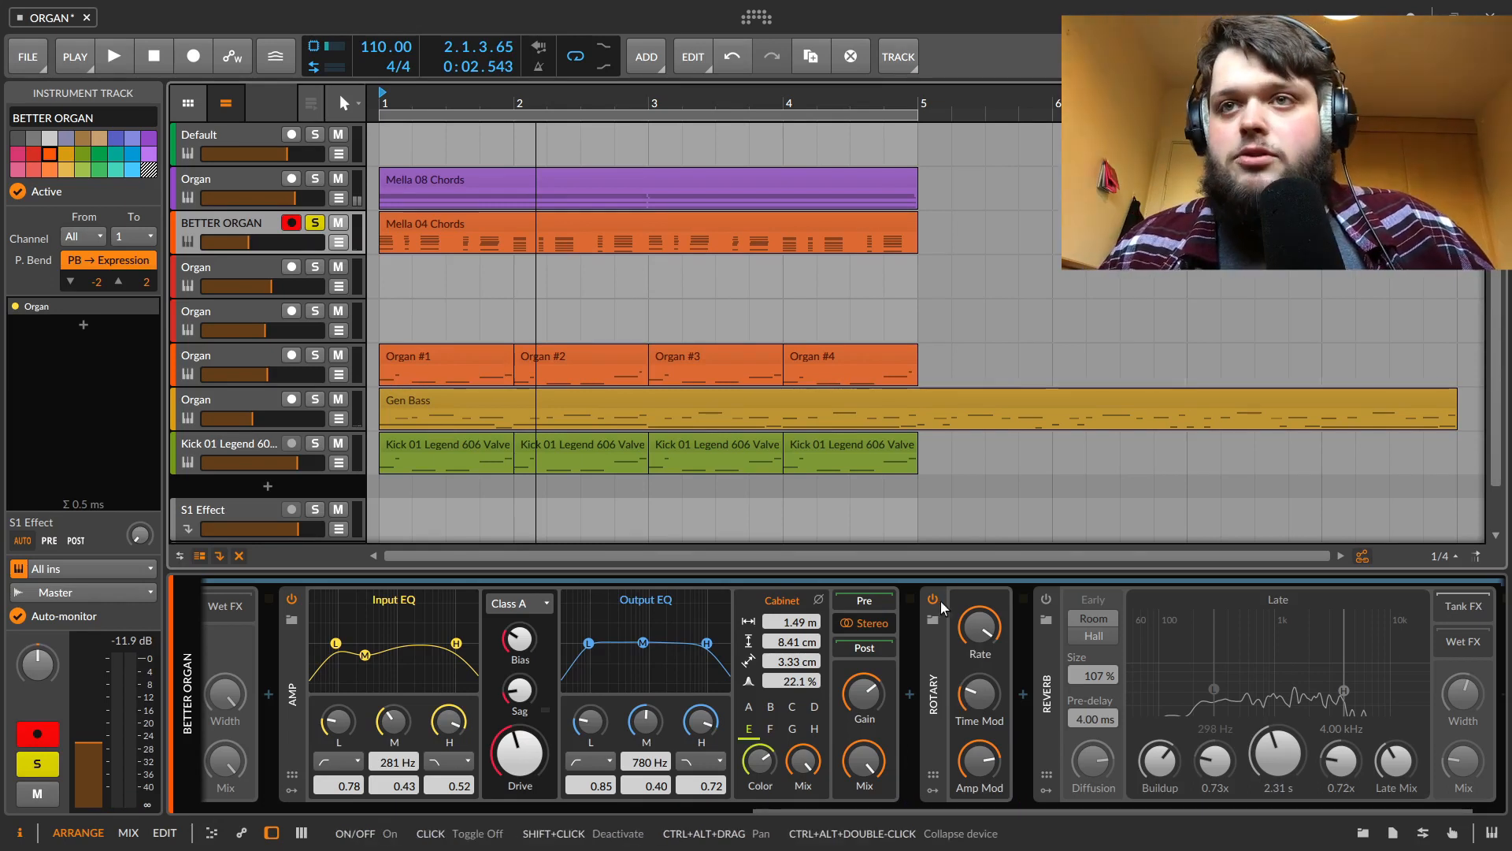
Re-enable the Reverb device and play the track
{"action": "left_click", "coordinate": [1044, 600]}
{"action": "key", "text": "space"}
{"action": "left_click_drag", "start_coordinate": [979, 626], "coordinate": [979, 626]}
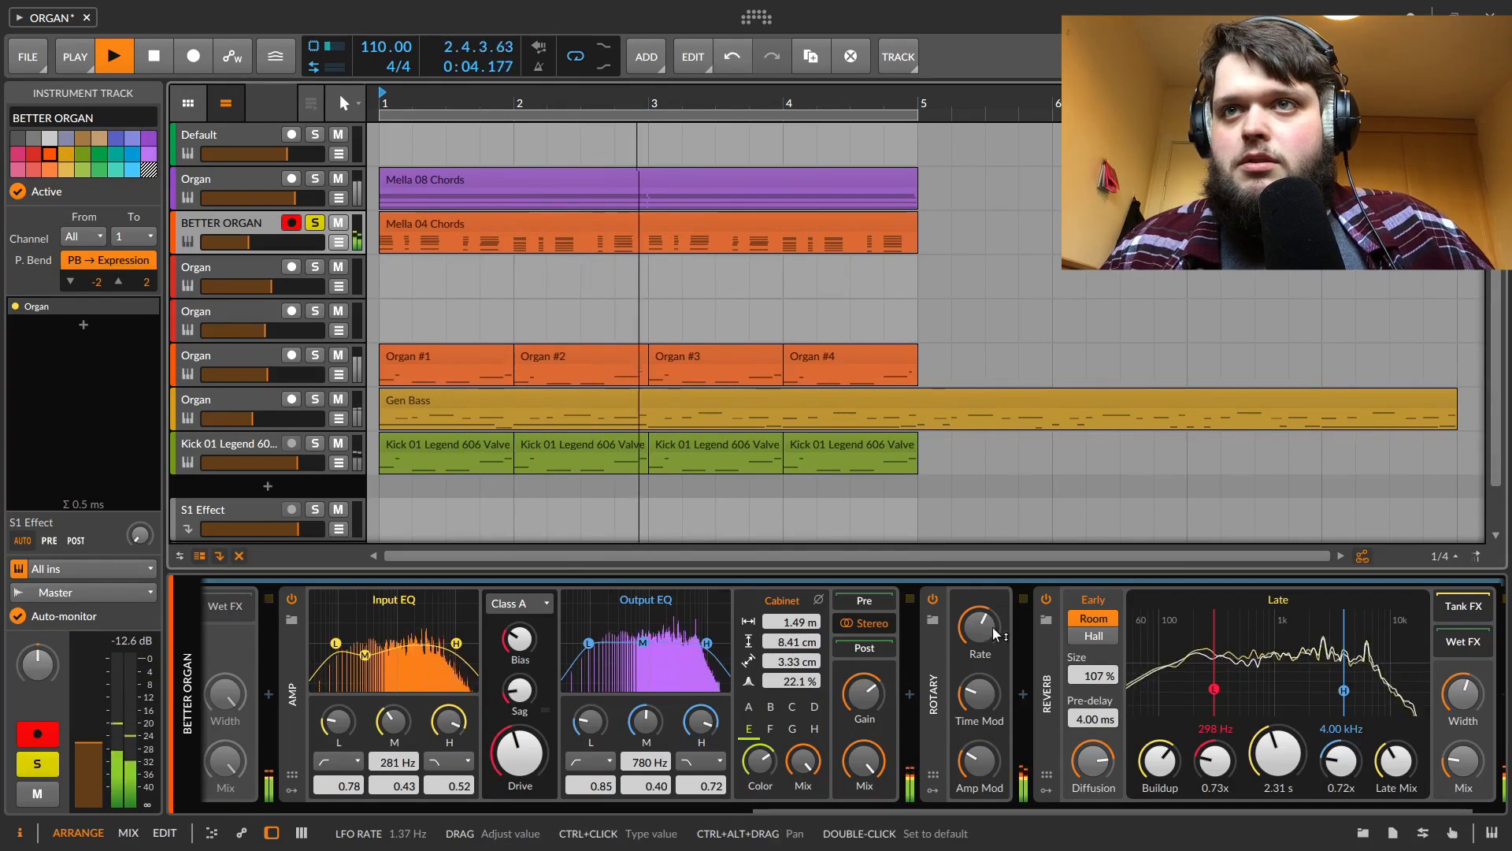
Bypass and re-enable the Rotary device while playing the track to compare the sound
{"action": "left_click", "coordinate": [934, 600]}
{"action": "key", "text": "space"}
{"action": "left_click", "coordinate": [933, 599]}
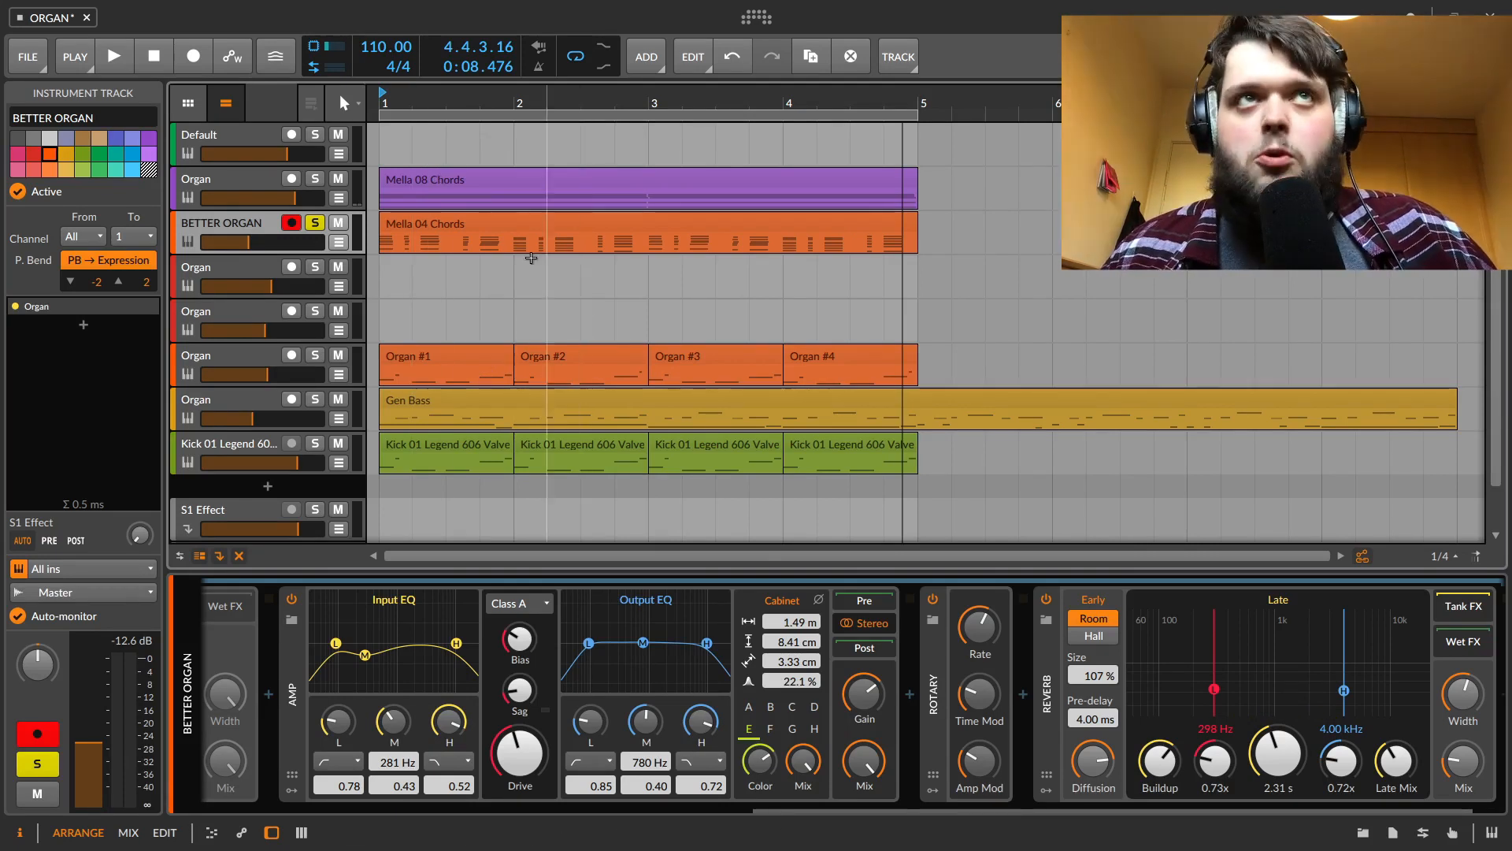
Solo the original Organ track and play it while scrolling through its device chain
{"action": "left_click", "coordinate": [315, 179]}
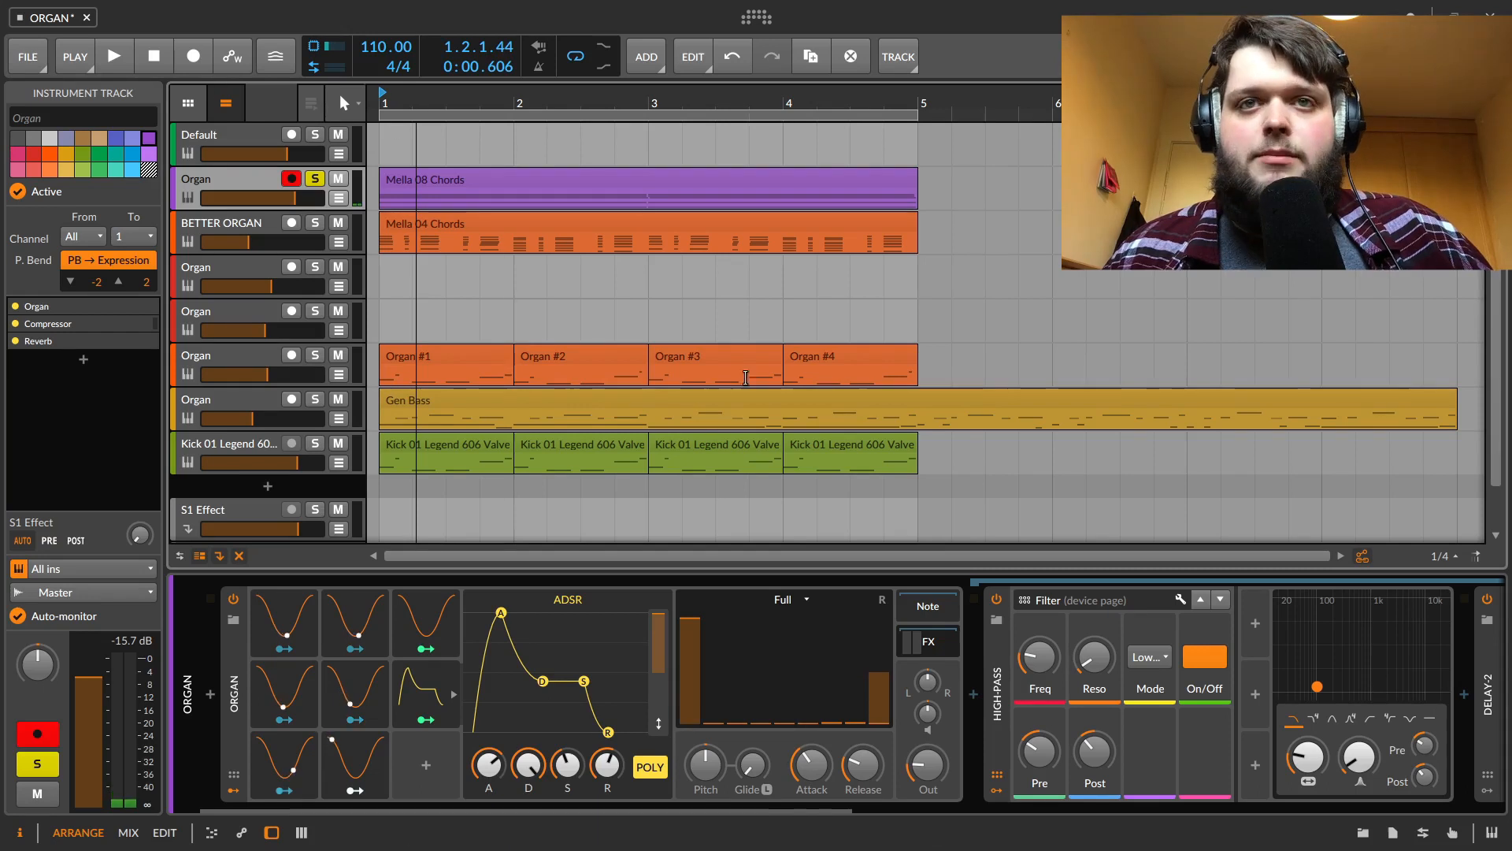
{"action": "key", "text": "space"}
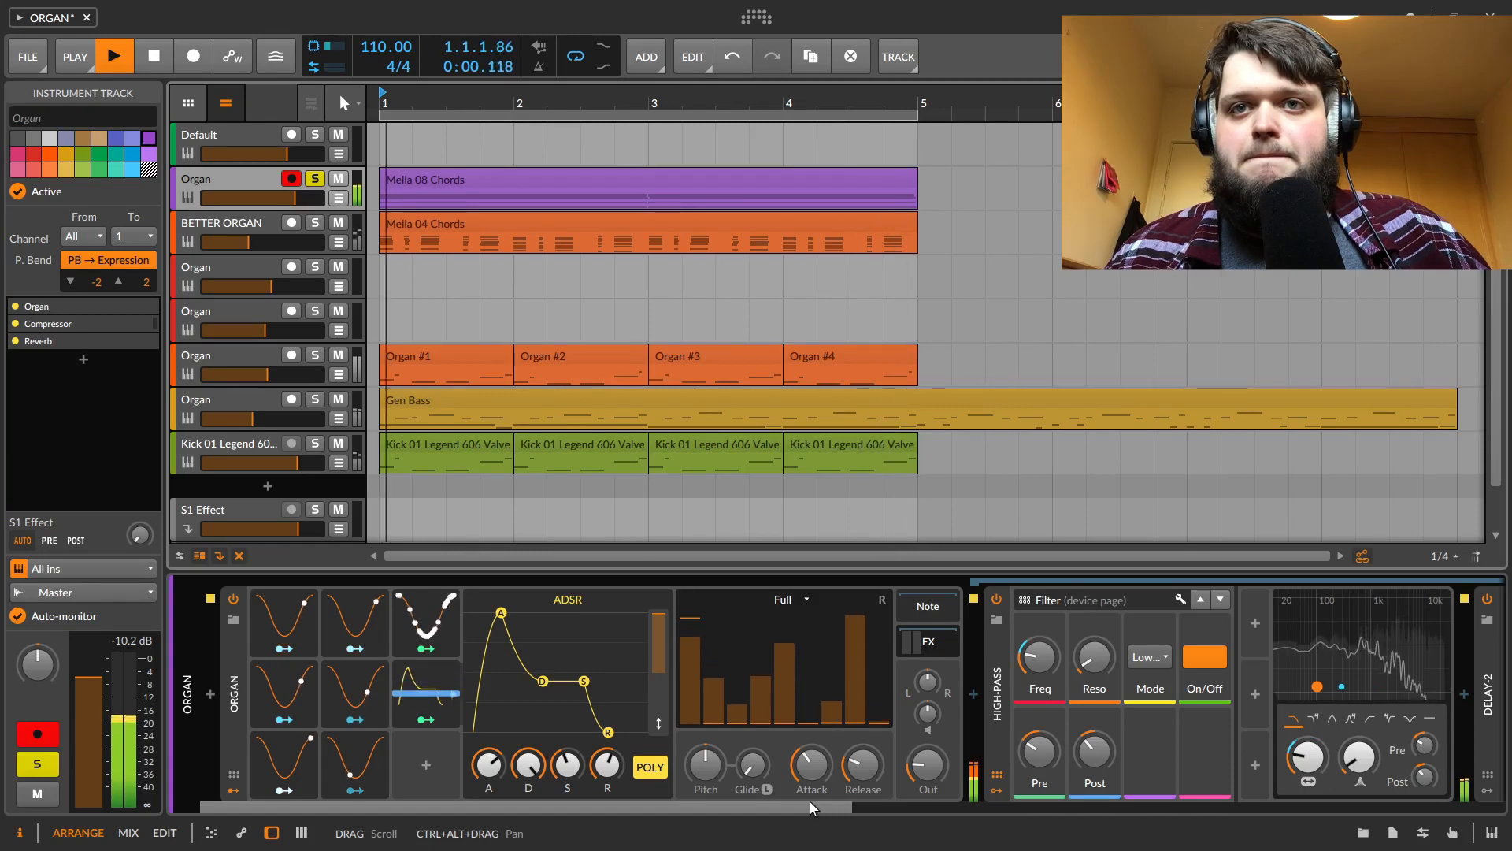
{"action": "left_click_drag", "start_coordinate": [821, 807], "coordinate": [806, 848]}
{"action": "key", "text": "space"}
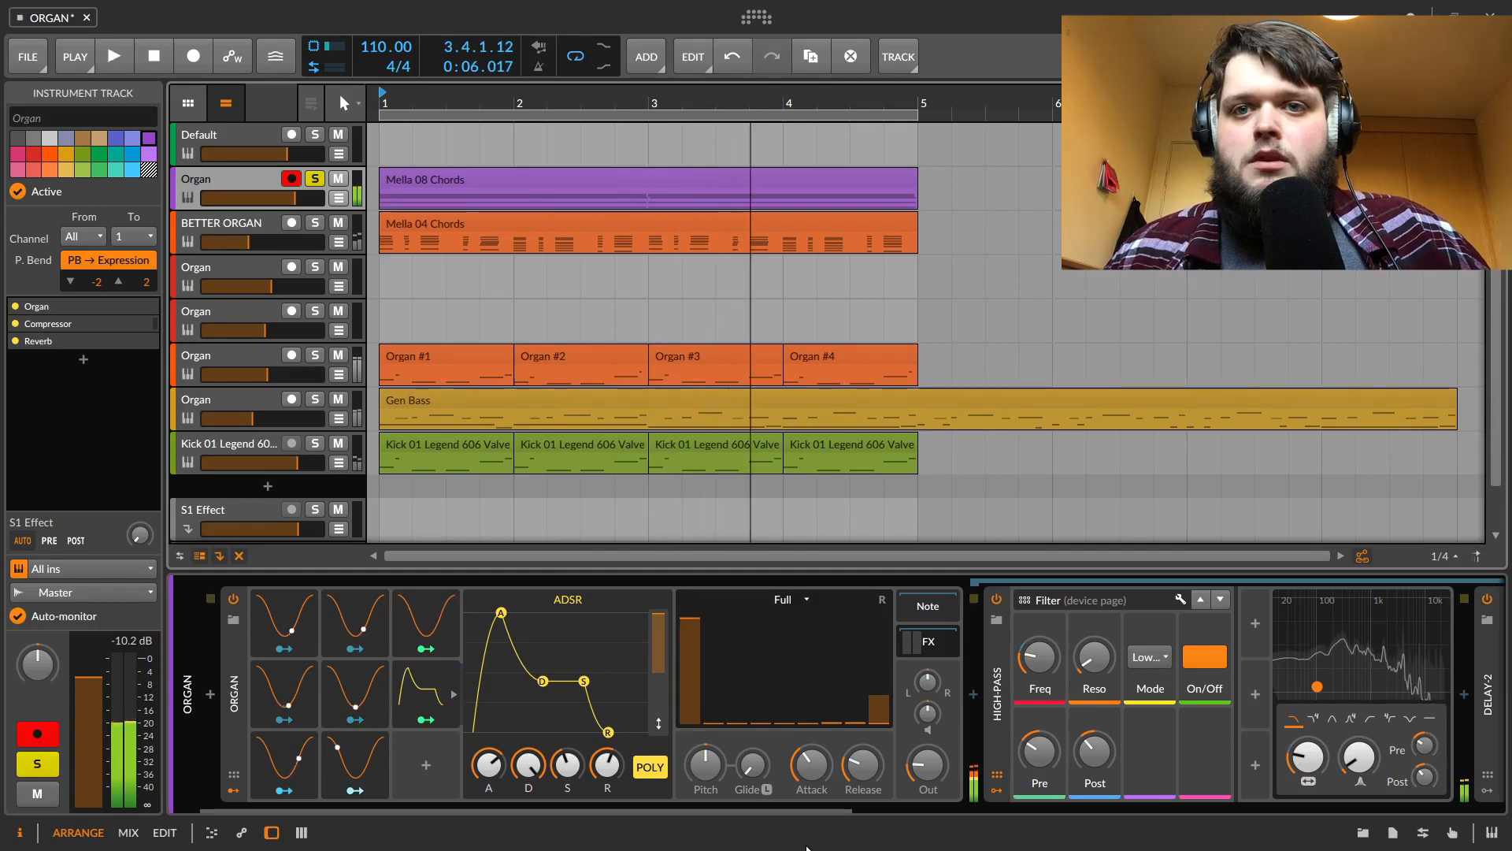
Bypass the High-pass, Delay-2, Compressor and Reverb devices on the Organ track and play it
{"action": "left_click", "coordinate": [996, 599]}
{"action": "left_click_drag", "start_coordinate": [843, 798], "coordinate": [1147, 774]}
{"action": "left_click", "coordinate": [884, 601]}
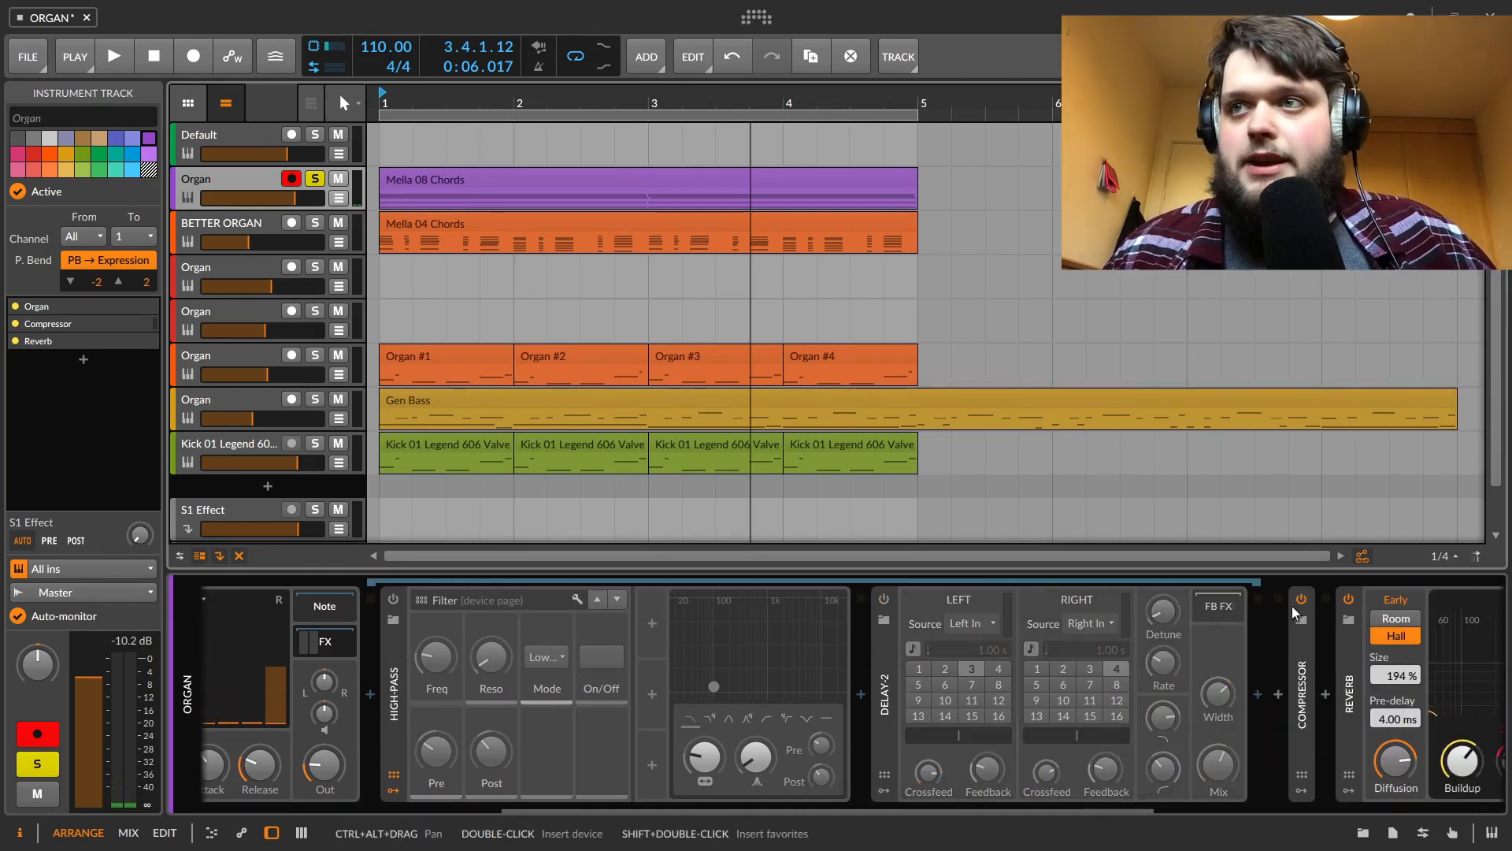
{"action": "left_click", "coordinate": [1302, 601]}
{"action": "left_click", "coordinate": [1348, 601]}
{"action": "key", "text": "space"}
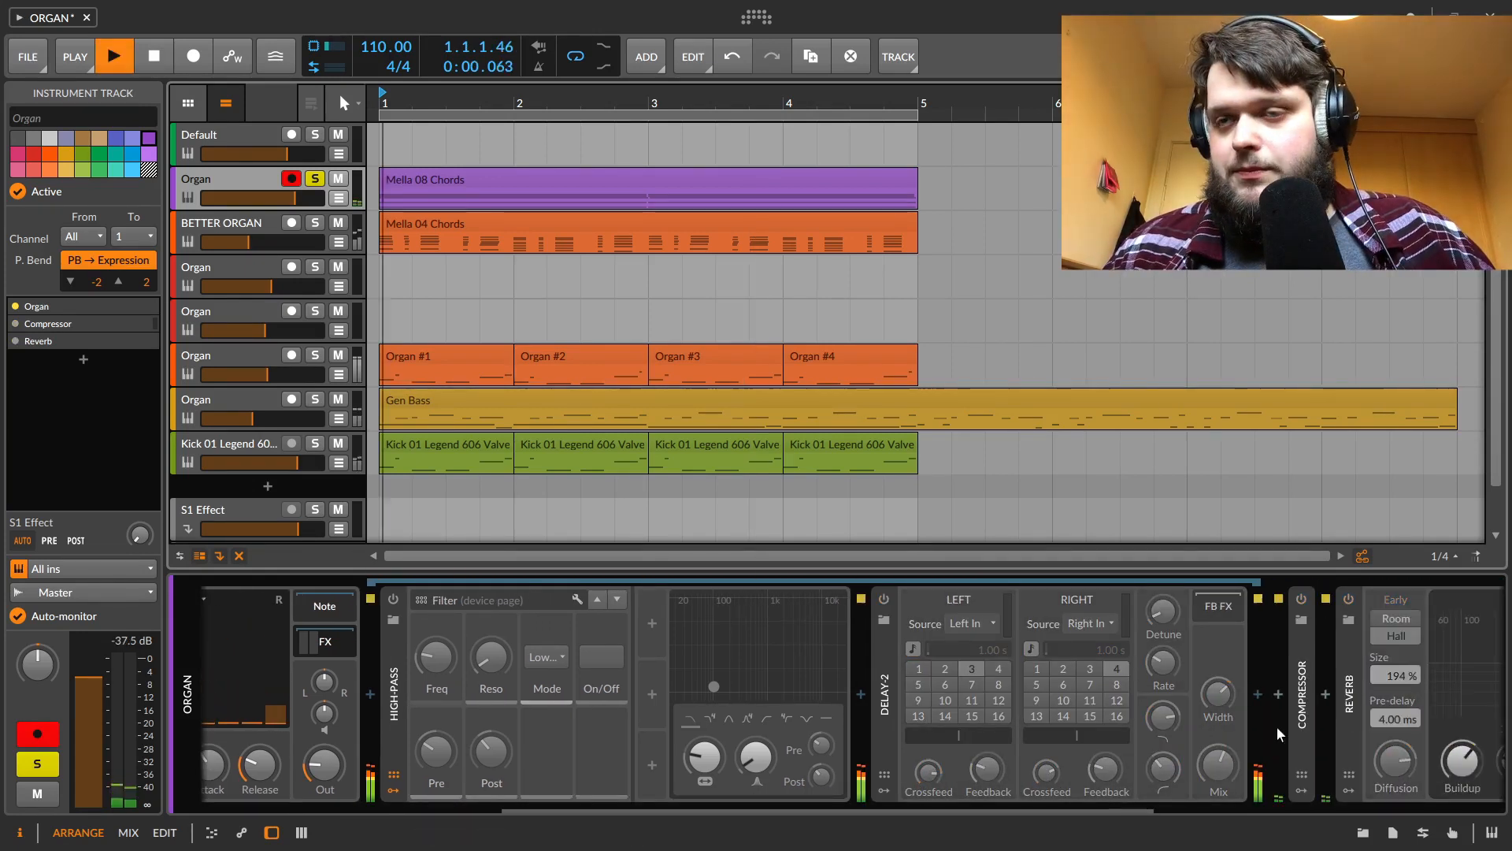
Raise the Organ instrument's Out level and stop playback
{"action": "left_click_drag", "start_coordinate": [1099, 806], "coordinate": [667, 800]}
{"action": "left_click_drag", "start_coordinate": [928, 764], "coordinate": [928, 738]}
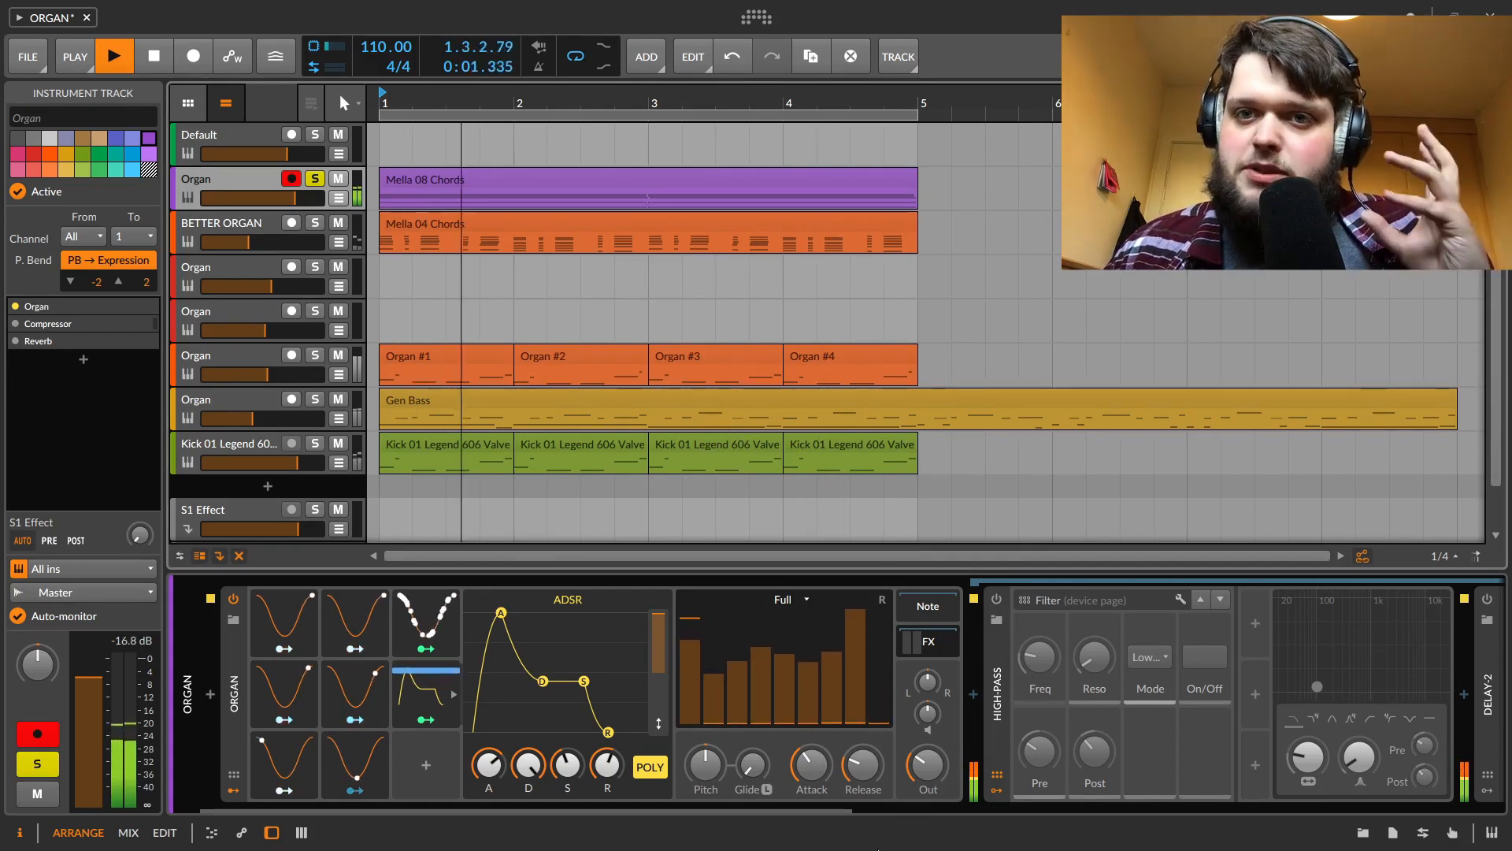
{"action": "key", "text": "space"}
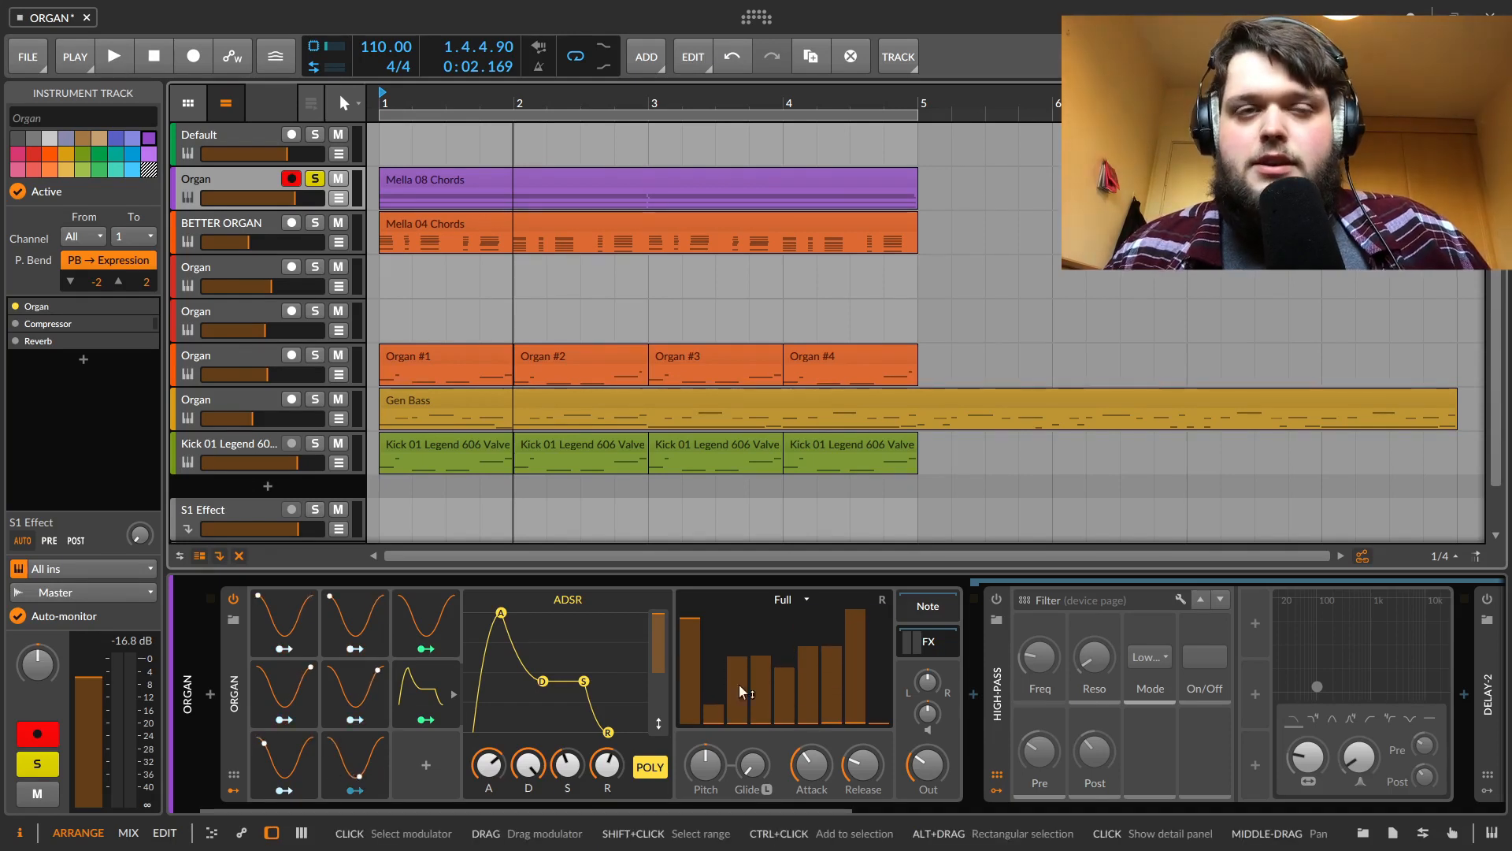
Inspect each Organ modulator to see which drawbar parameters it is mapped to, playing the track
{"action": "left_click", "coordinate": [283, 649]}
{"action": "left_click", "coordinate": [294, 716]}
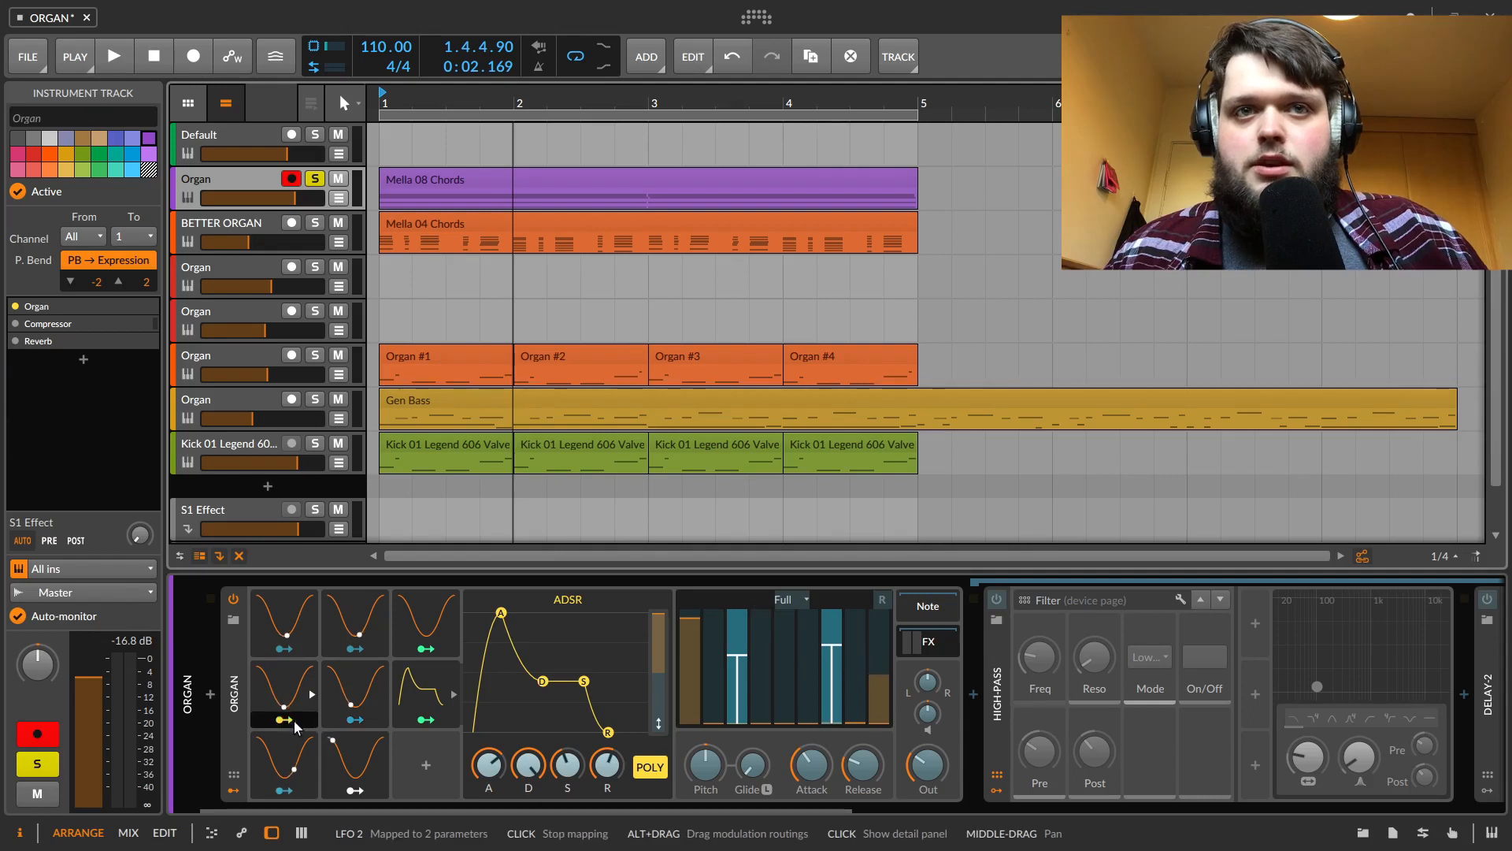
{"action": "left_click", "coordinate": [286, 790]}
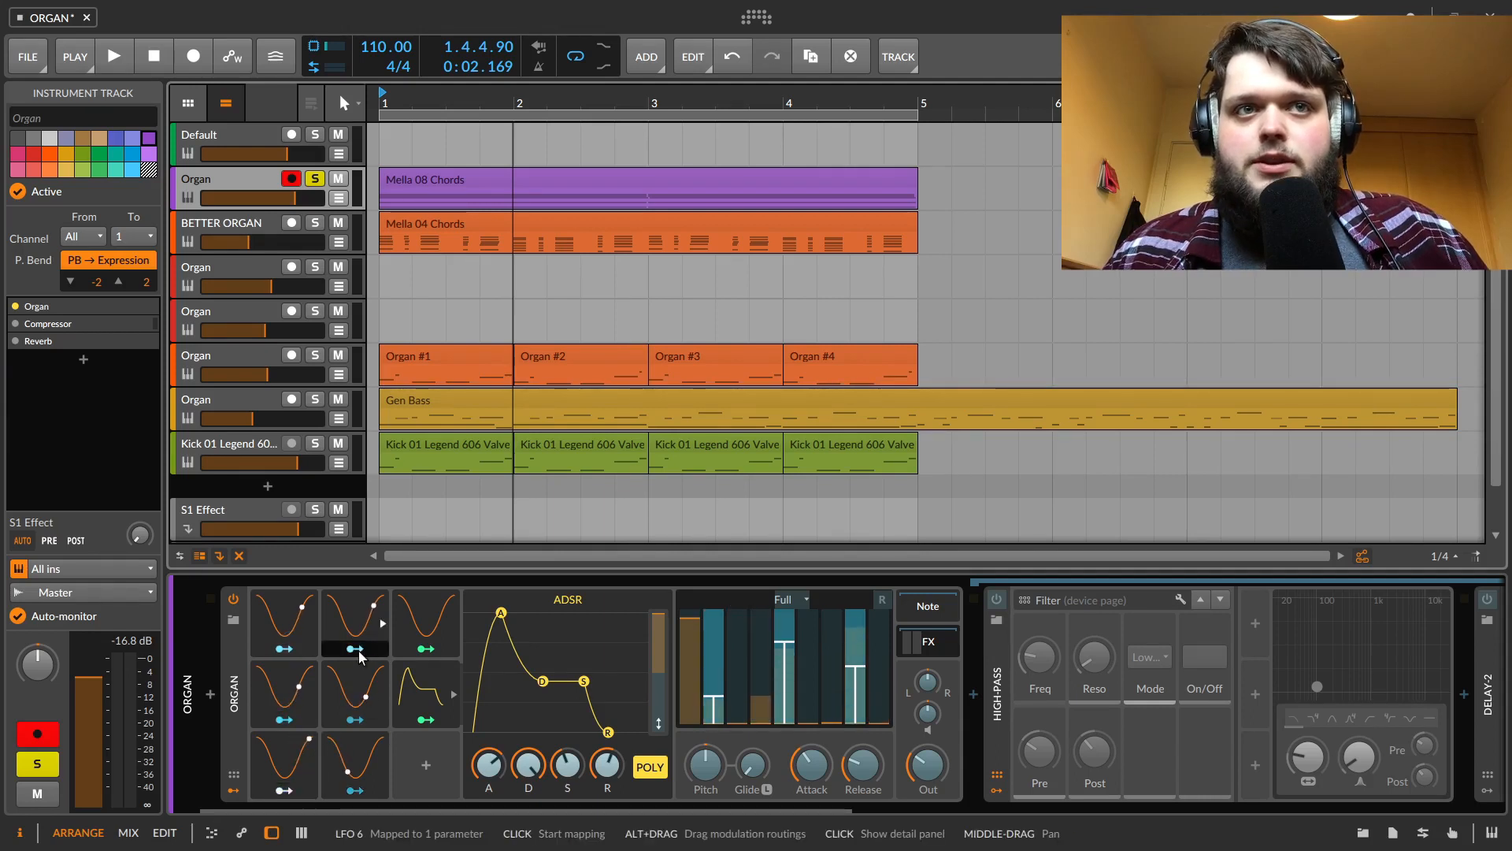
{"action": "left_click", "coordinate": [355, 719]}
{"action": "left_click", "coordinate": [358, 786]}
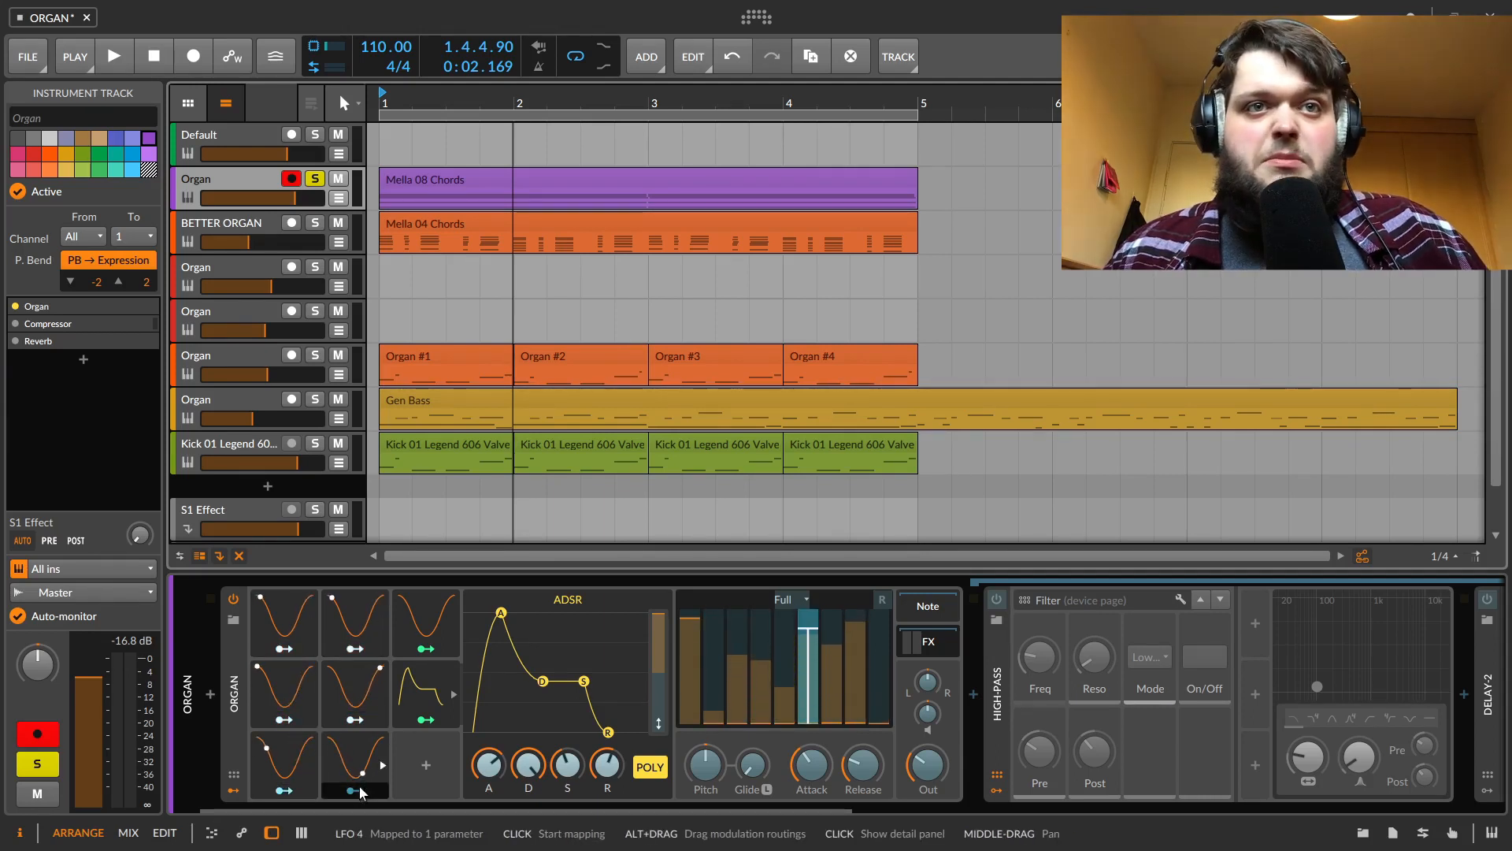
{"action": "left_click", "coordinate": [428, 650]}
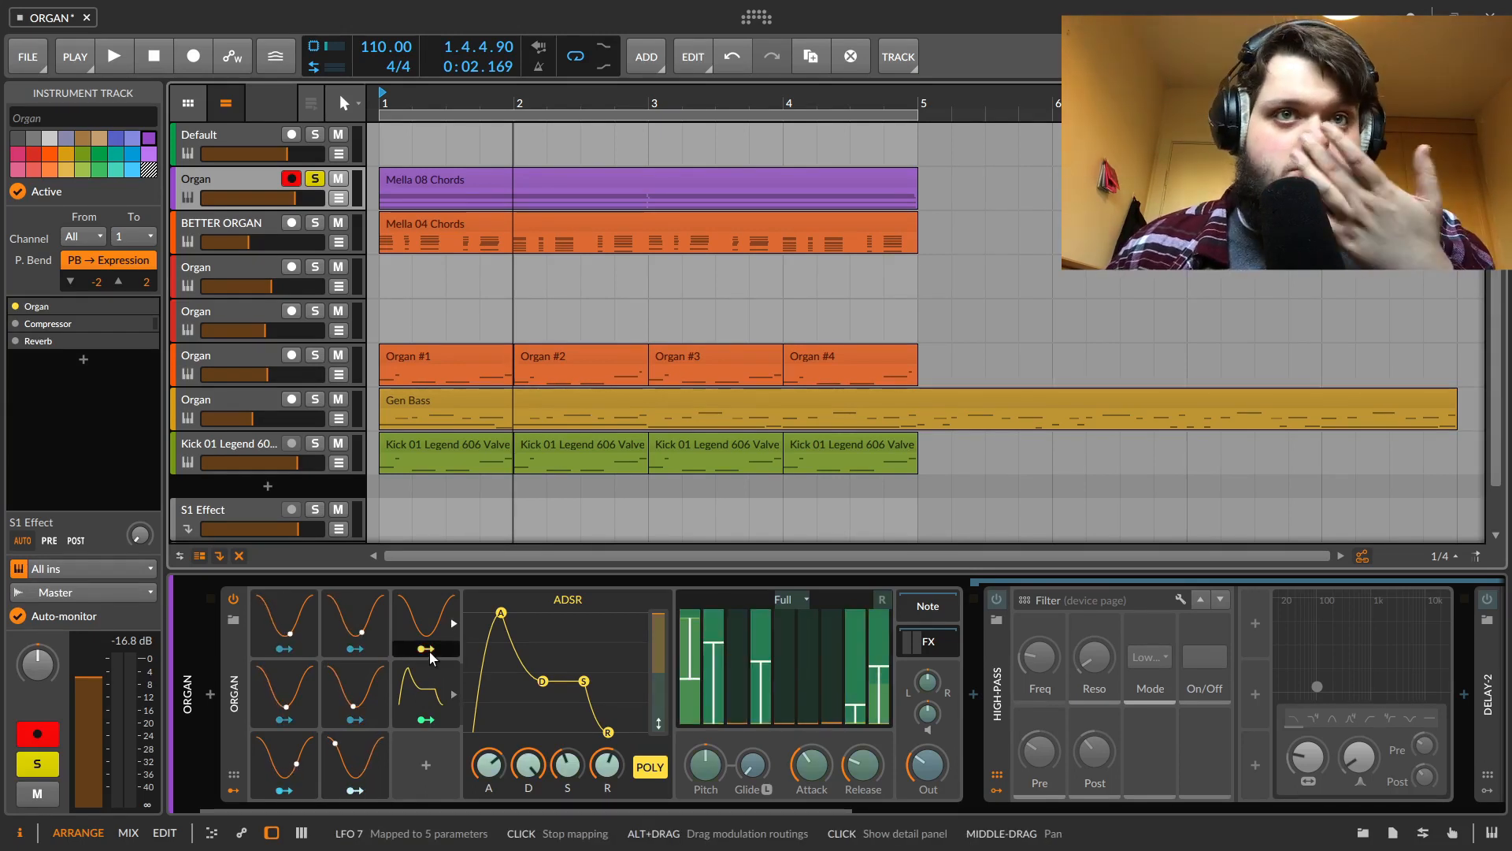
{"action": "left_click", "coordinate": [427, 661]}
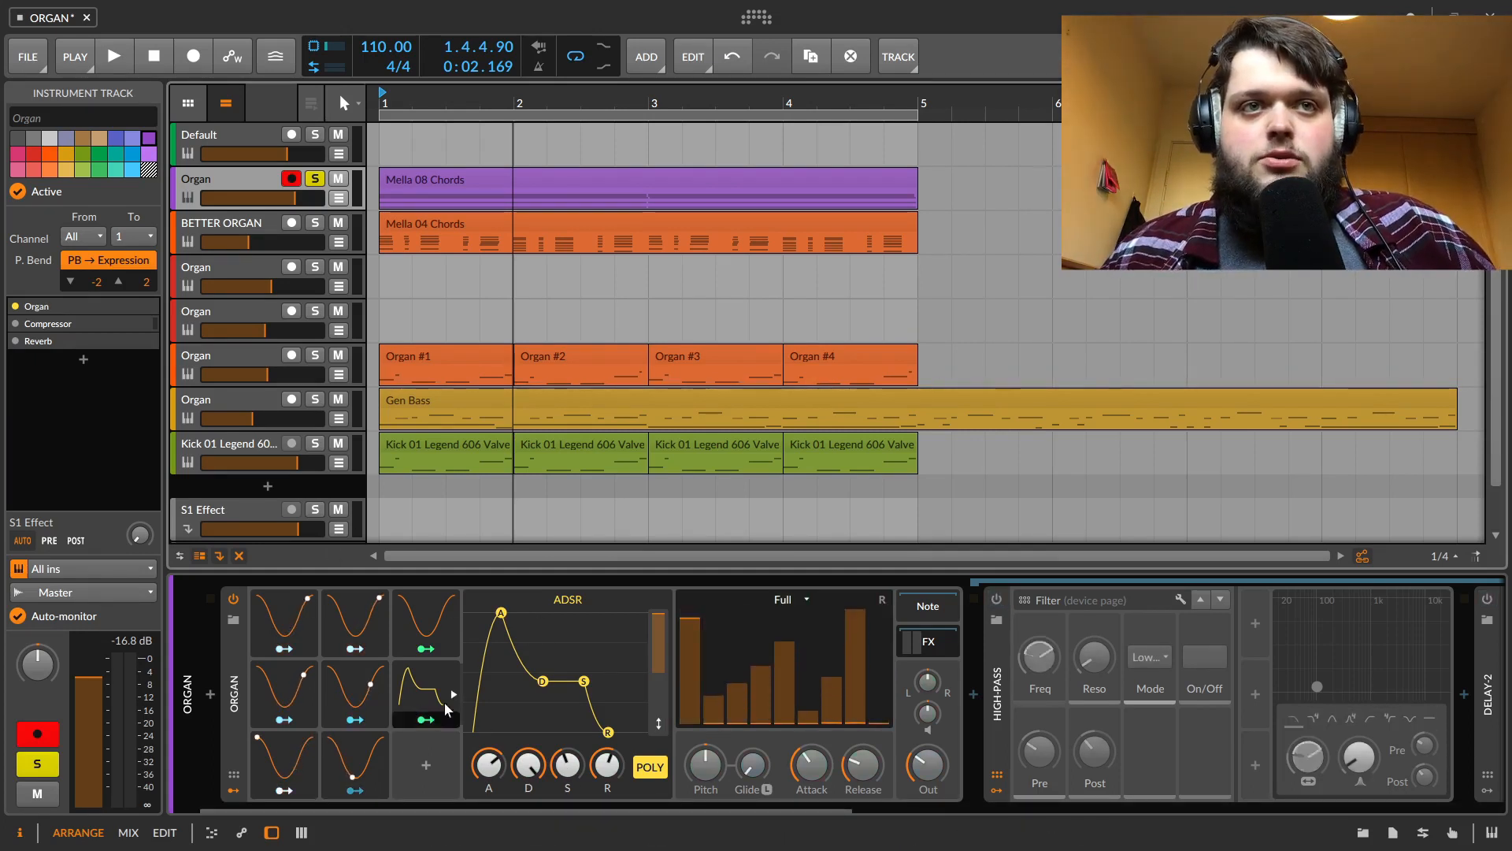
{"action": "key", "text": "space"}
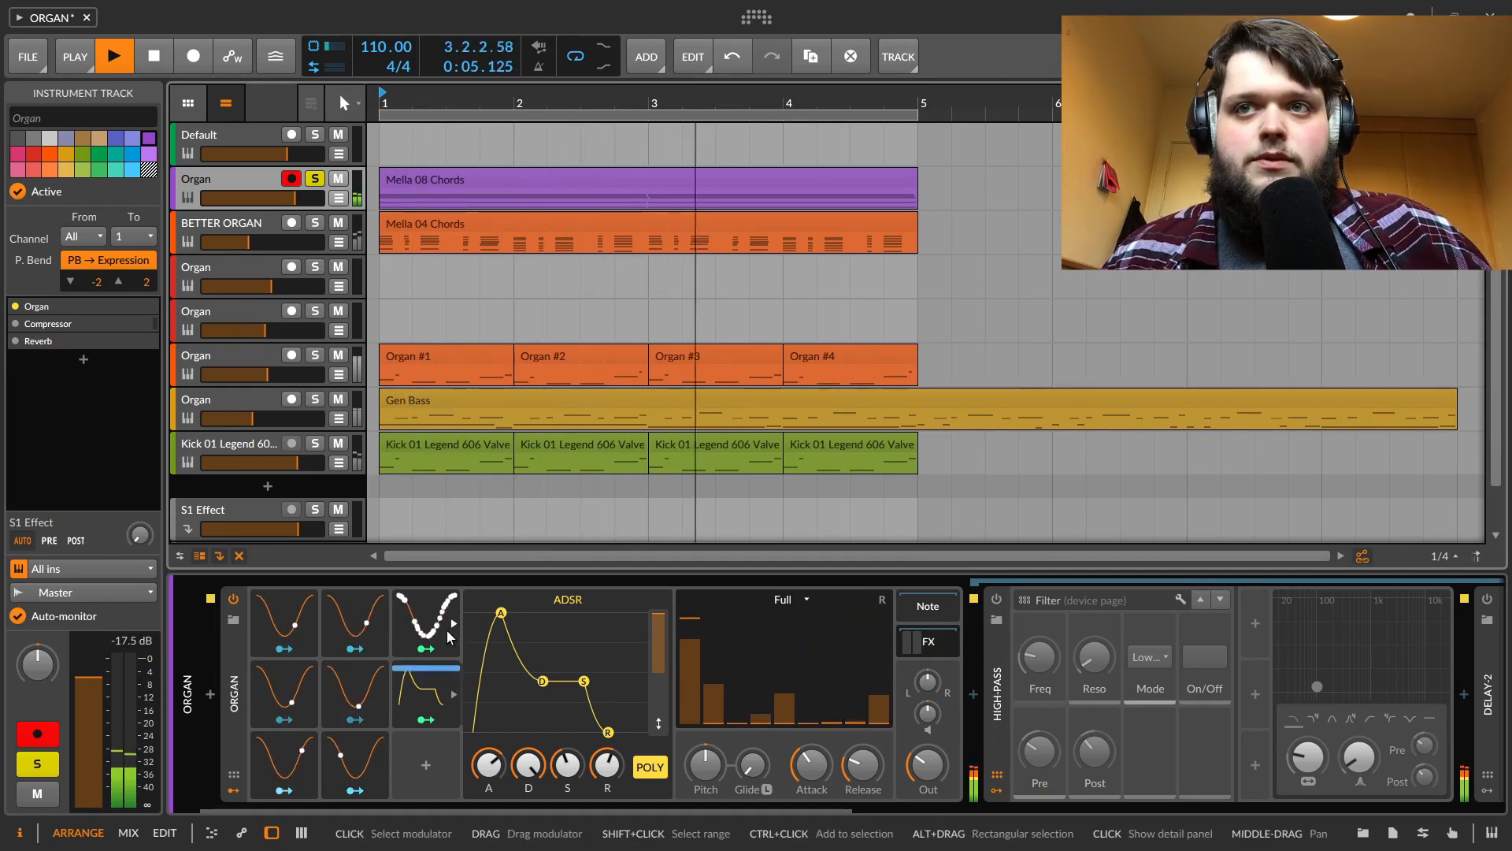
{"action": "key", "text": "space"}
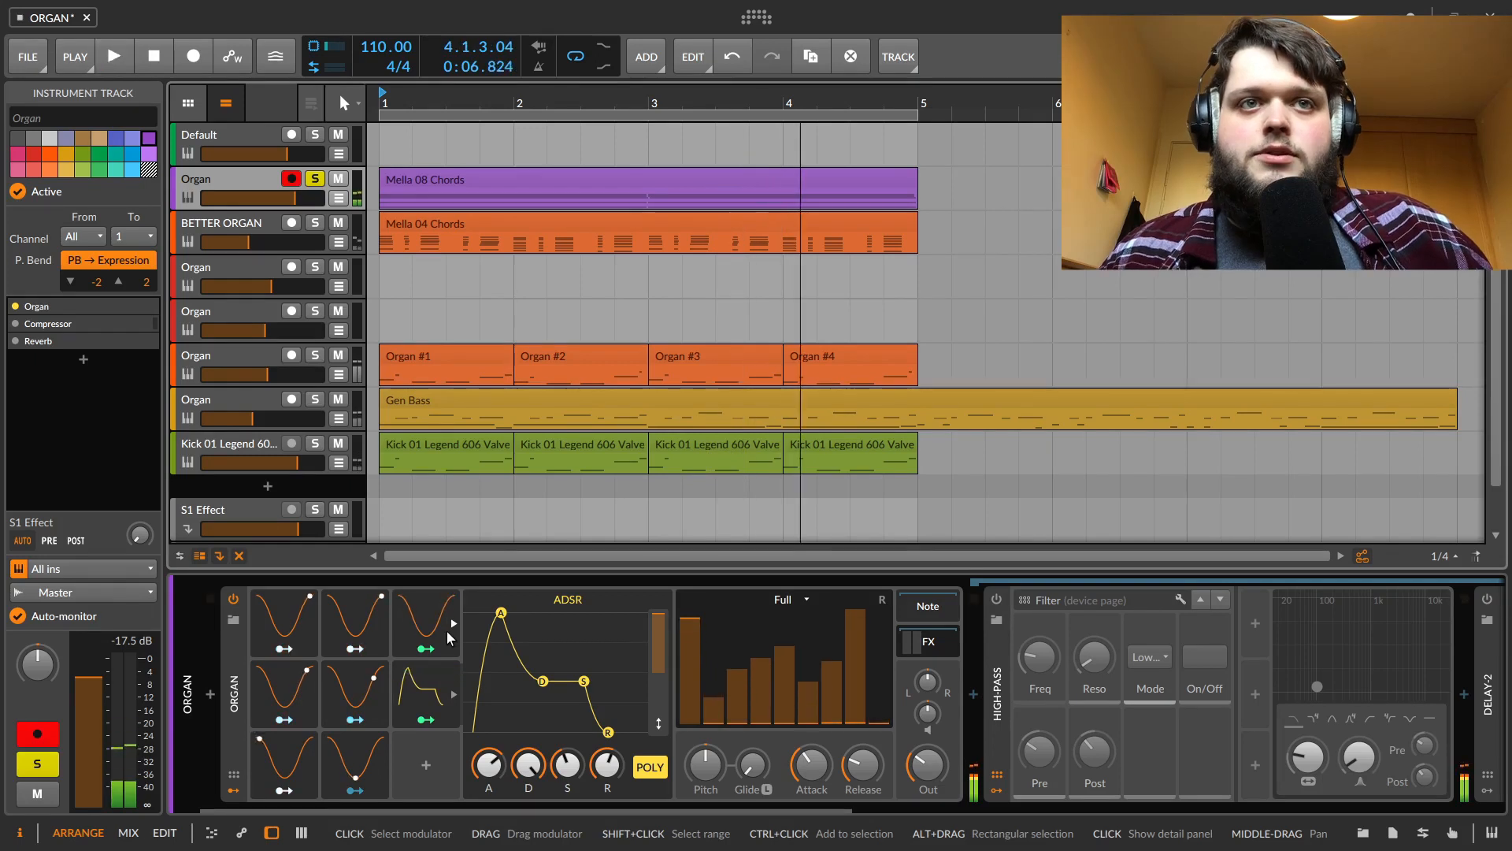
Examine the Organ's modulation mappings in the inspector and the LFO 7 modulator's targets
{"action": "left_click", "coordinate": [235, 679]}
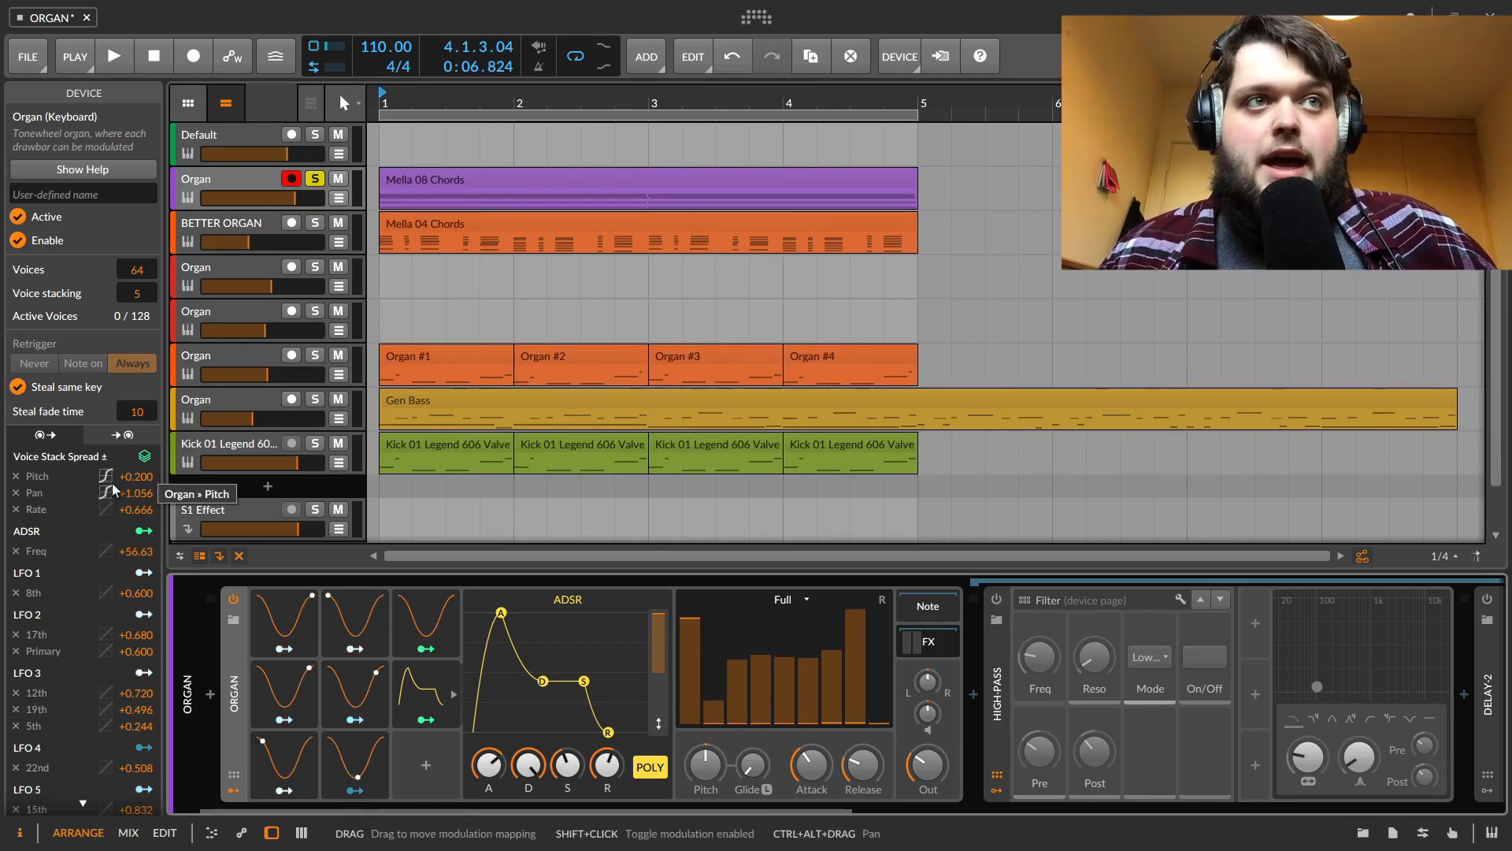
{"action": "key", "text": "space"}
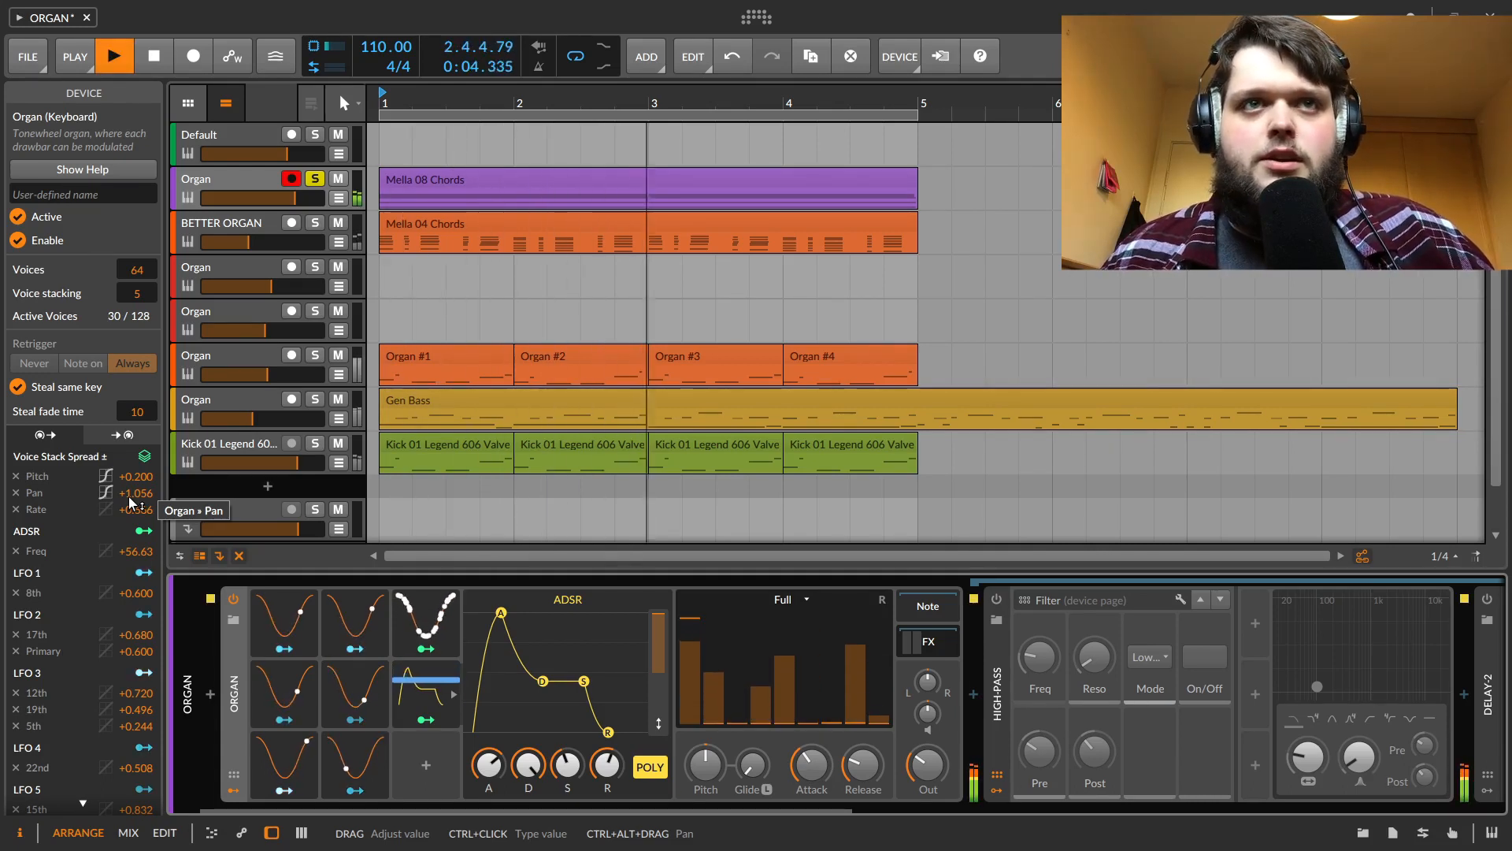
{"action": "key", "text": "space"}
{"action": "left_click", "coordinate": [425, 648]}
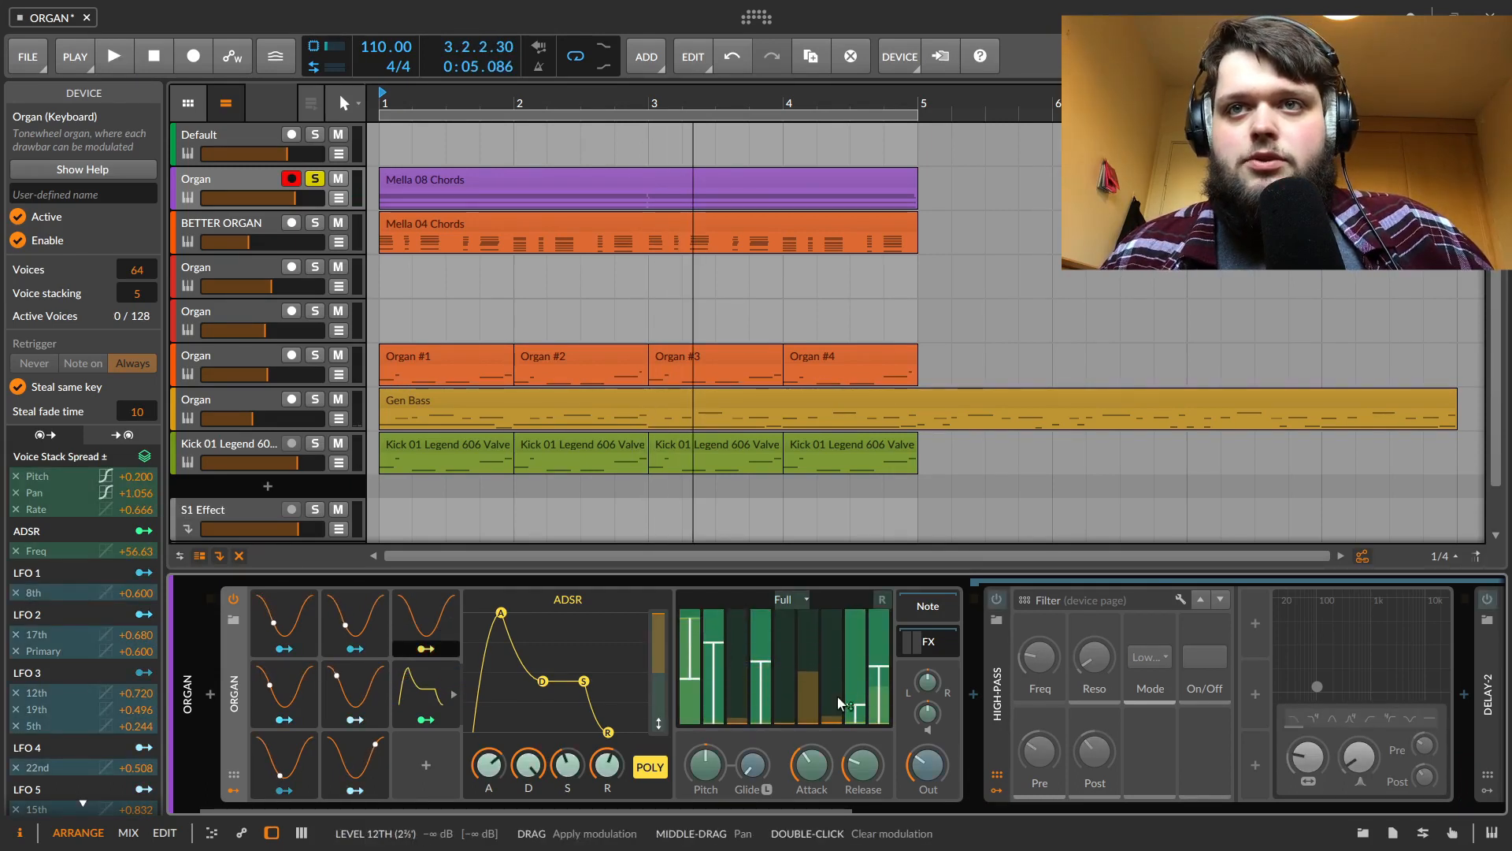
{"action": "left_click", "coordinate": [430, 646]}
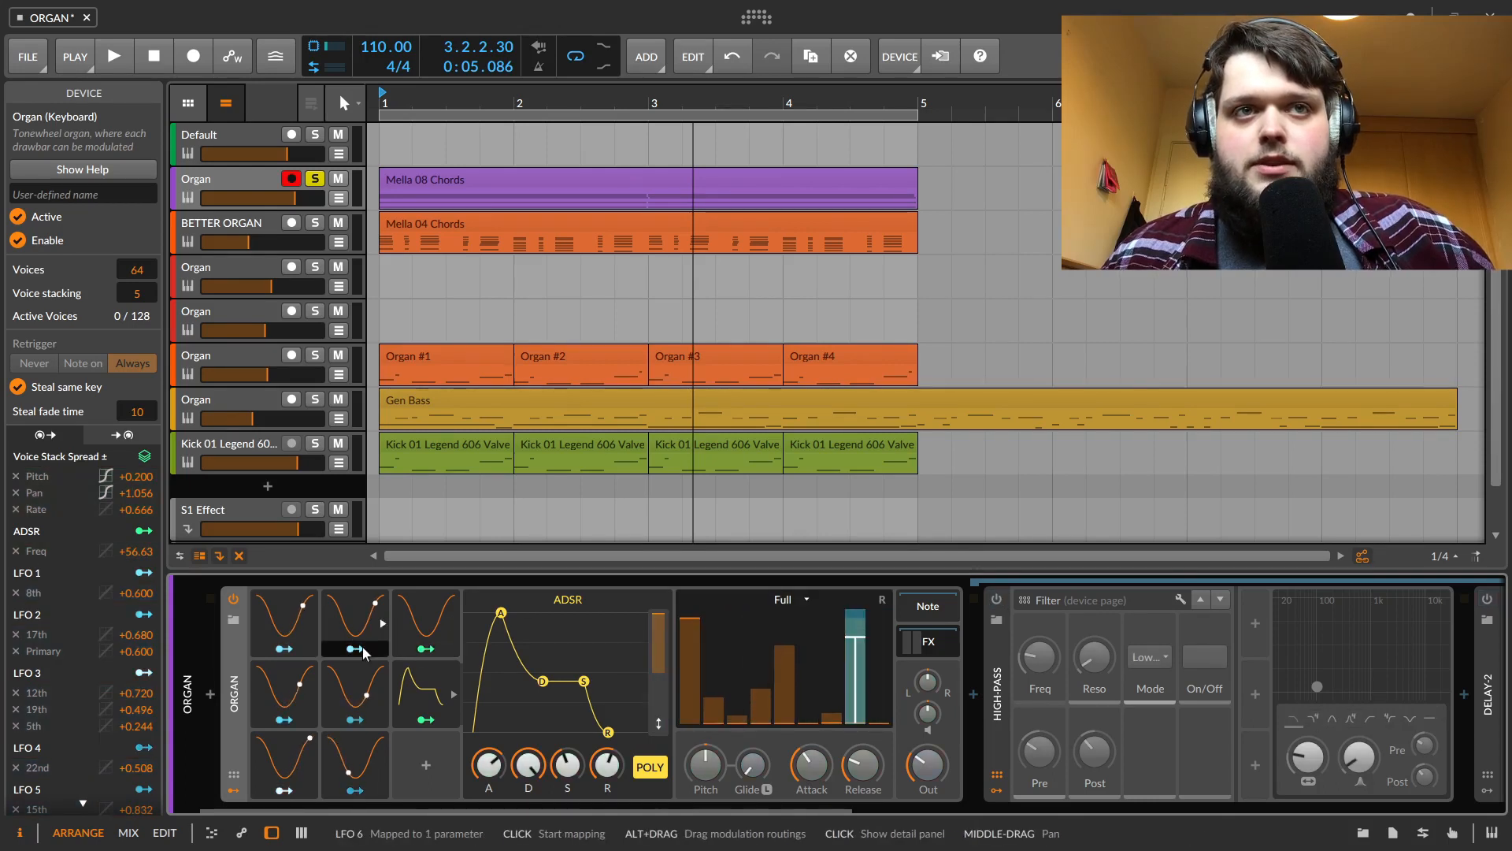
Try to delete the LFO 7 modulator and open its detail settings
{"action": "left_click", "coordinate": [431, 619]}
{"action": "key", "text": "Delete"}
{"action": "left_click", "coordinate": [433, 619]}
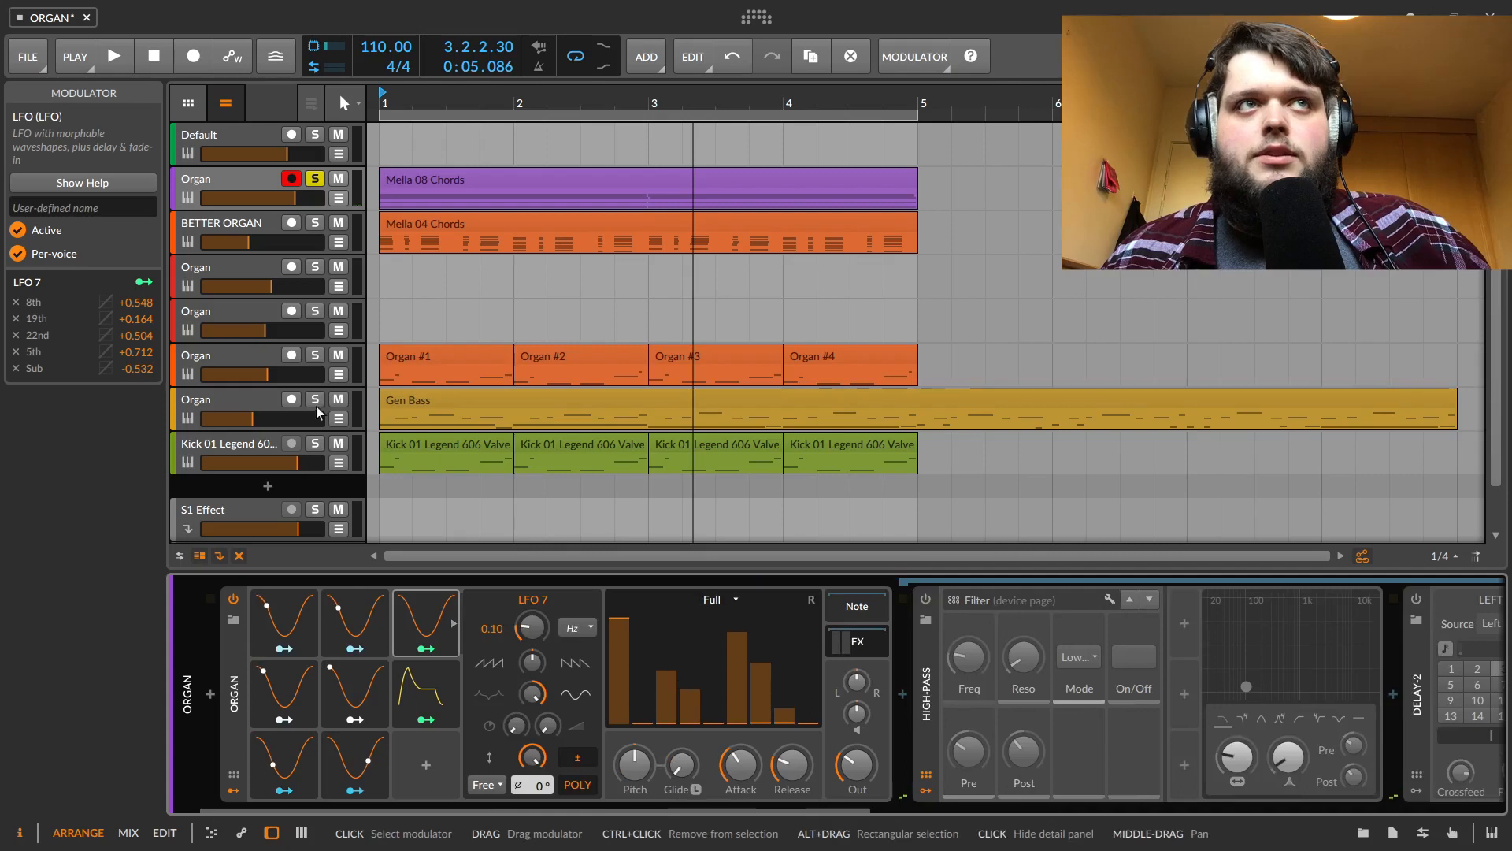
{"action": "left_click", "coordinate": [234, 684]}
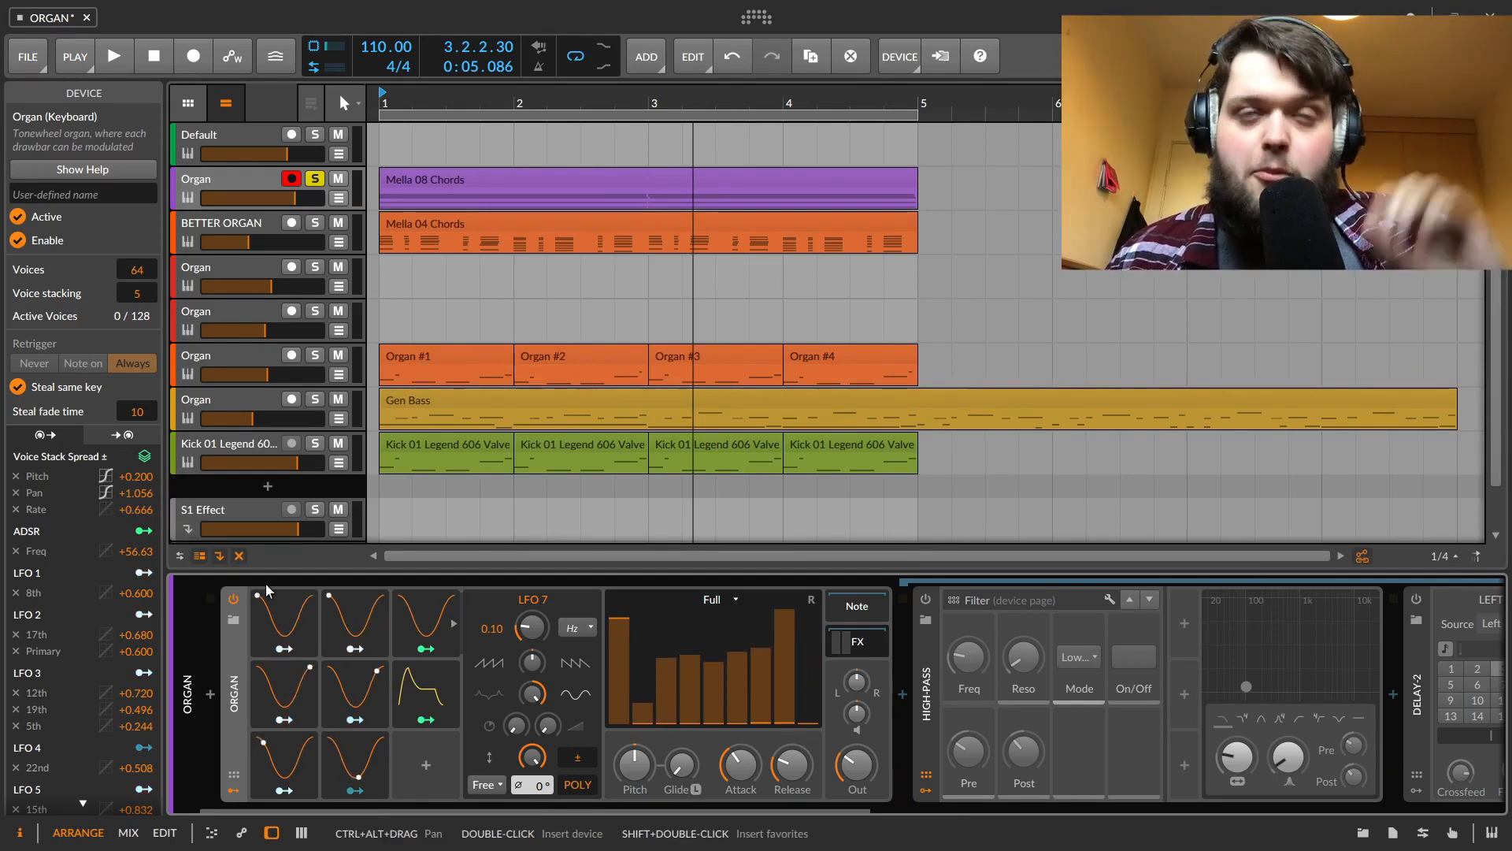
Re-enable the High-pass filter device and play the track
{"action": "key", "text": "space"}
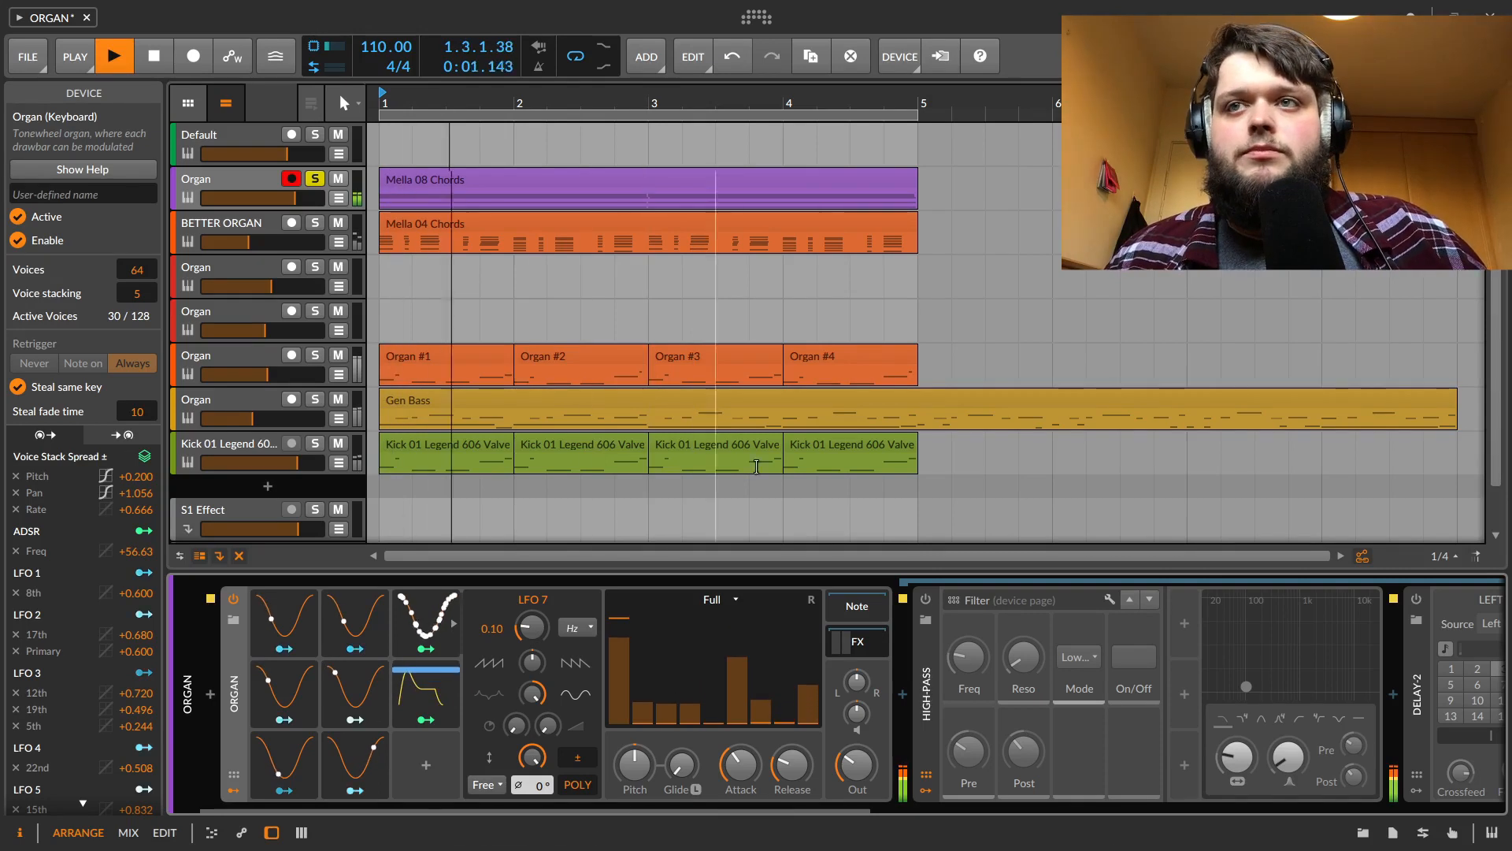
{"action": "key", "text": "space"}
{"action": "left_click", "coordinate": [927, 601]}
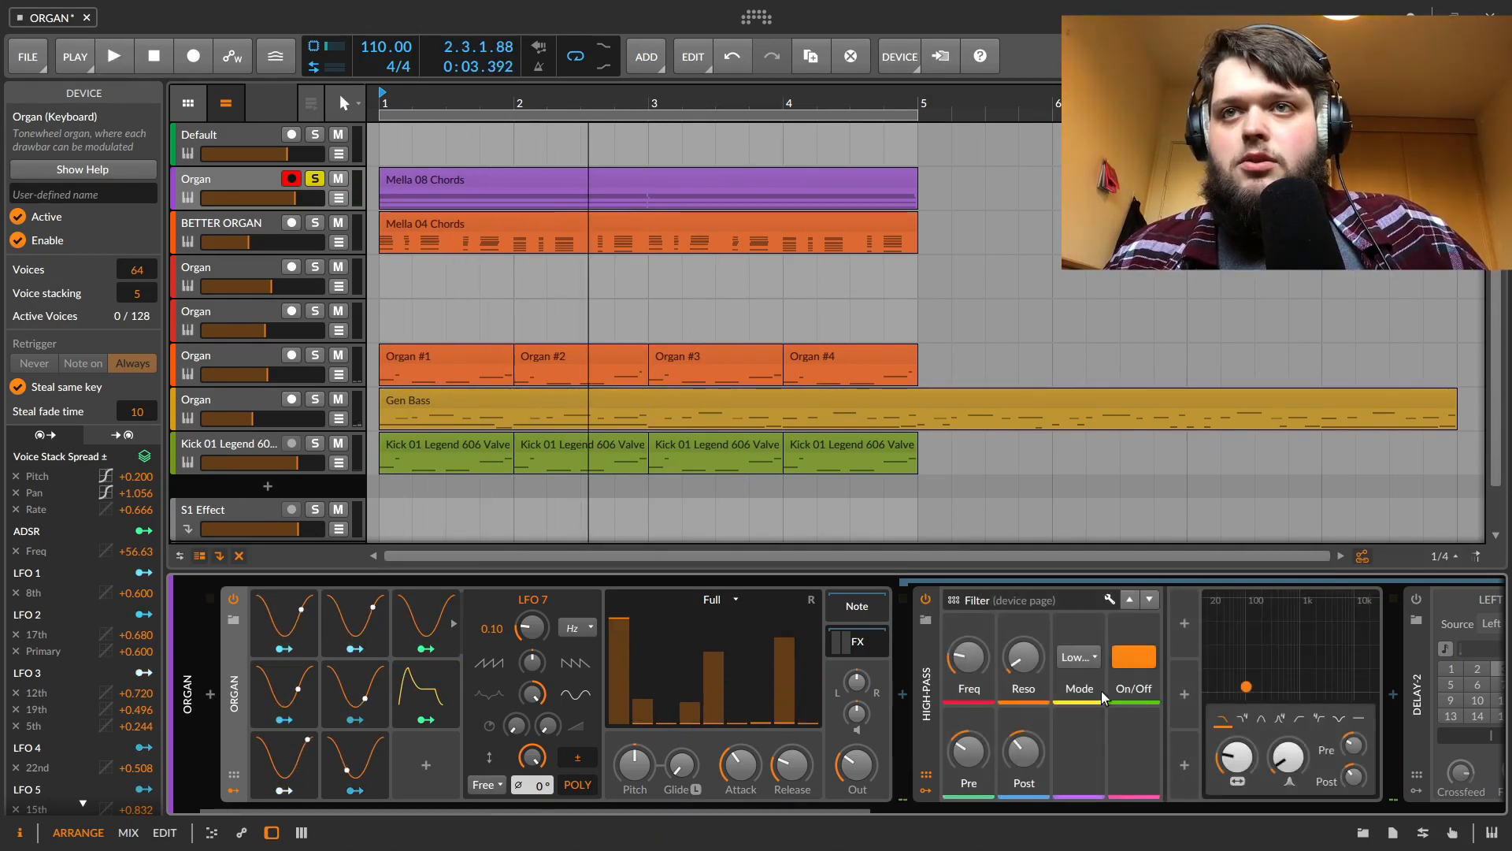
{"action": "key", "text": "space"}
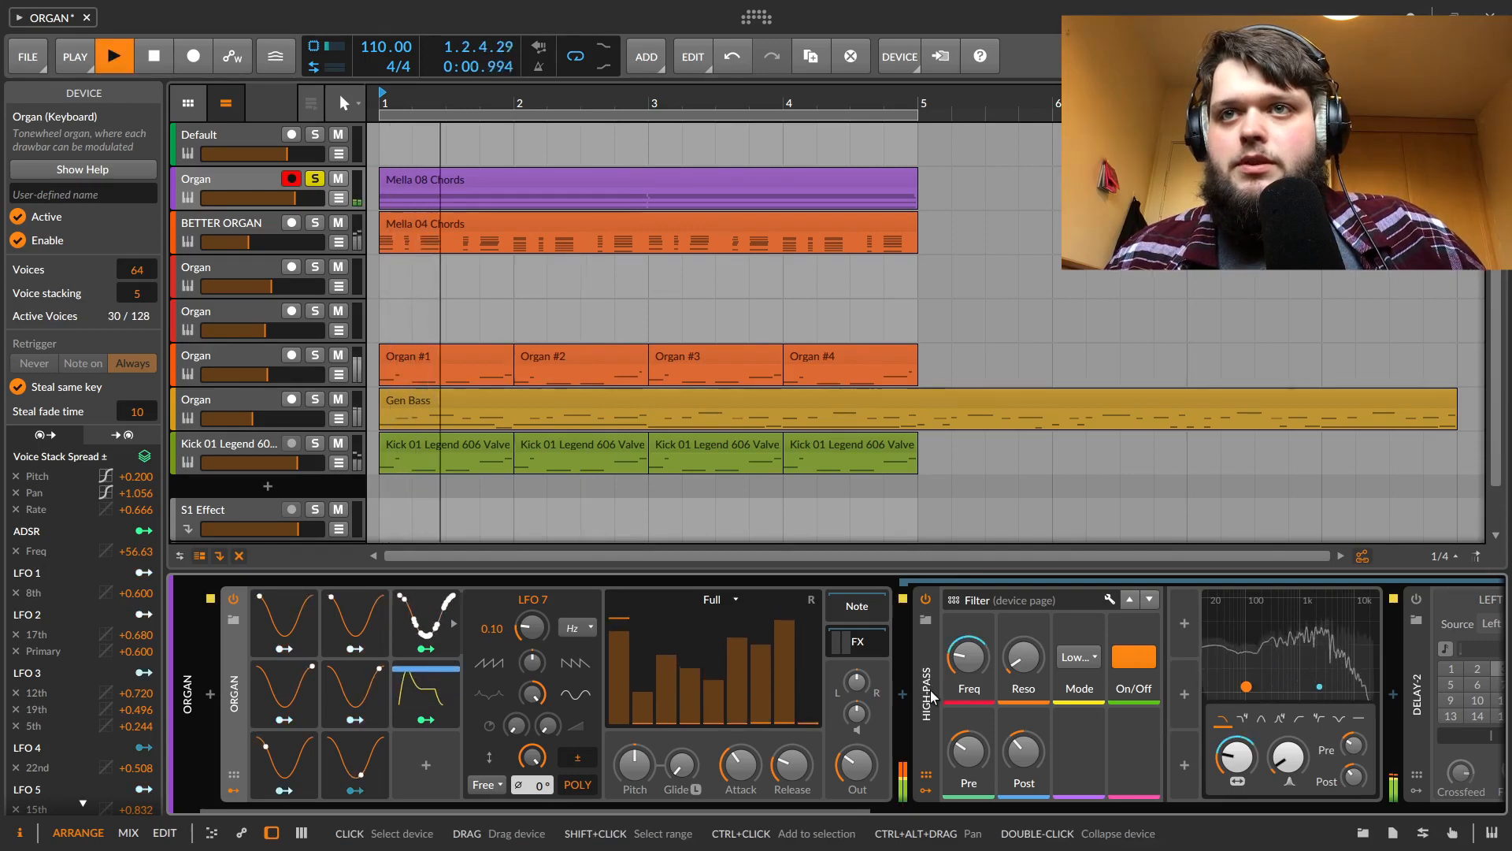
{"action": "left_click_drag", "start_coordinate": [820, 812], "coordinate": [1083, 811]}
{"action": "key", "text": "space"}
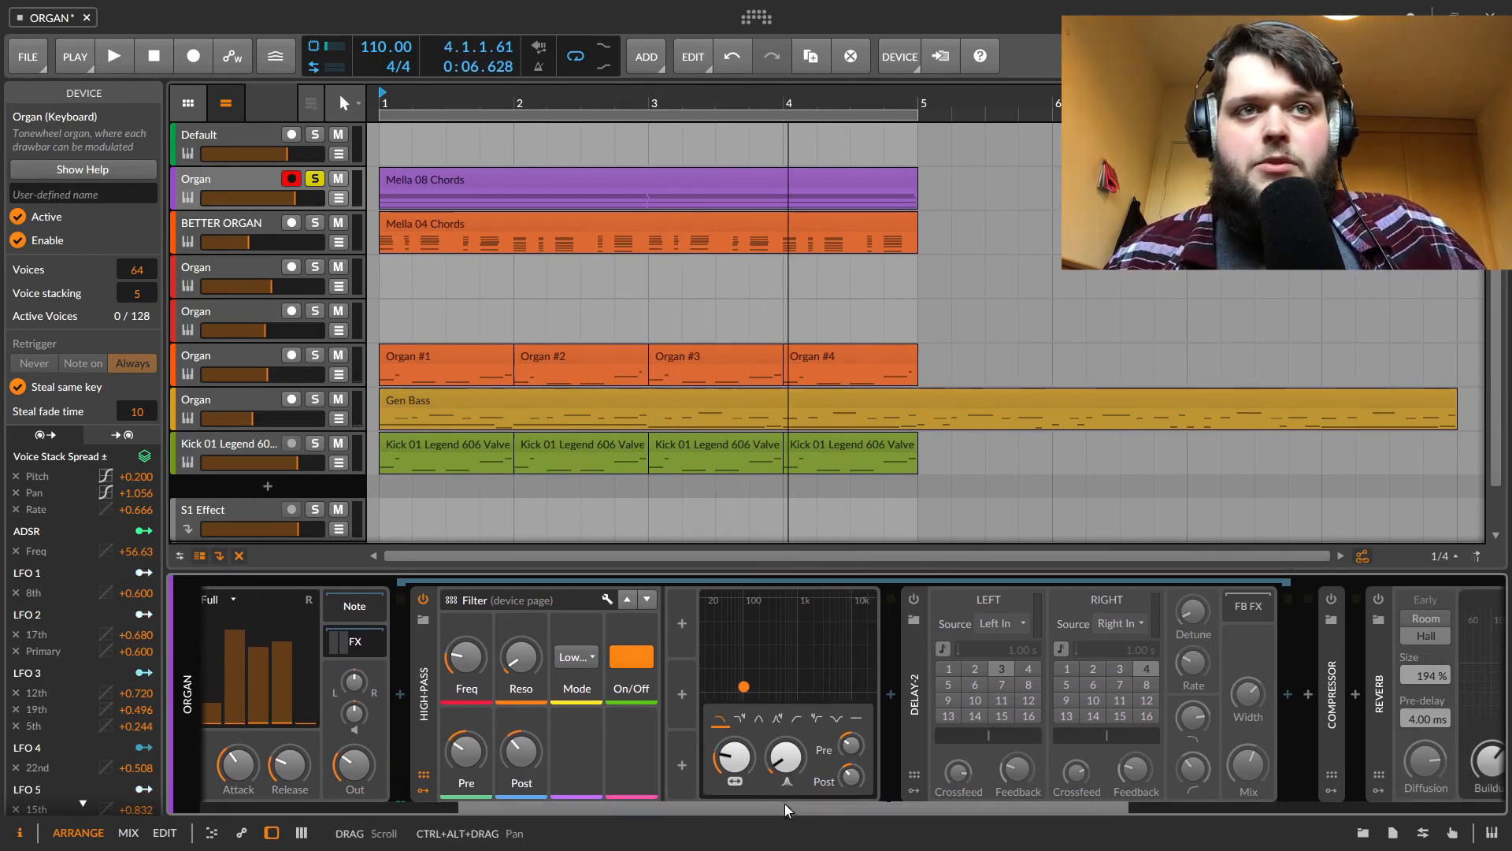
Inspect the envelope modulator's mapping to the filter resonance while playing the track
{"action": "left_click_drag", "start_coordinate": [785, 804], "coordinate": [528, 806]}
{"action": "left_click", "coordinate": [426, 720]}
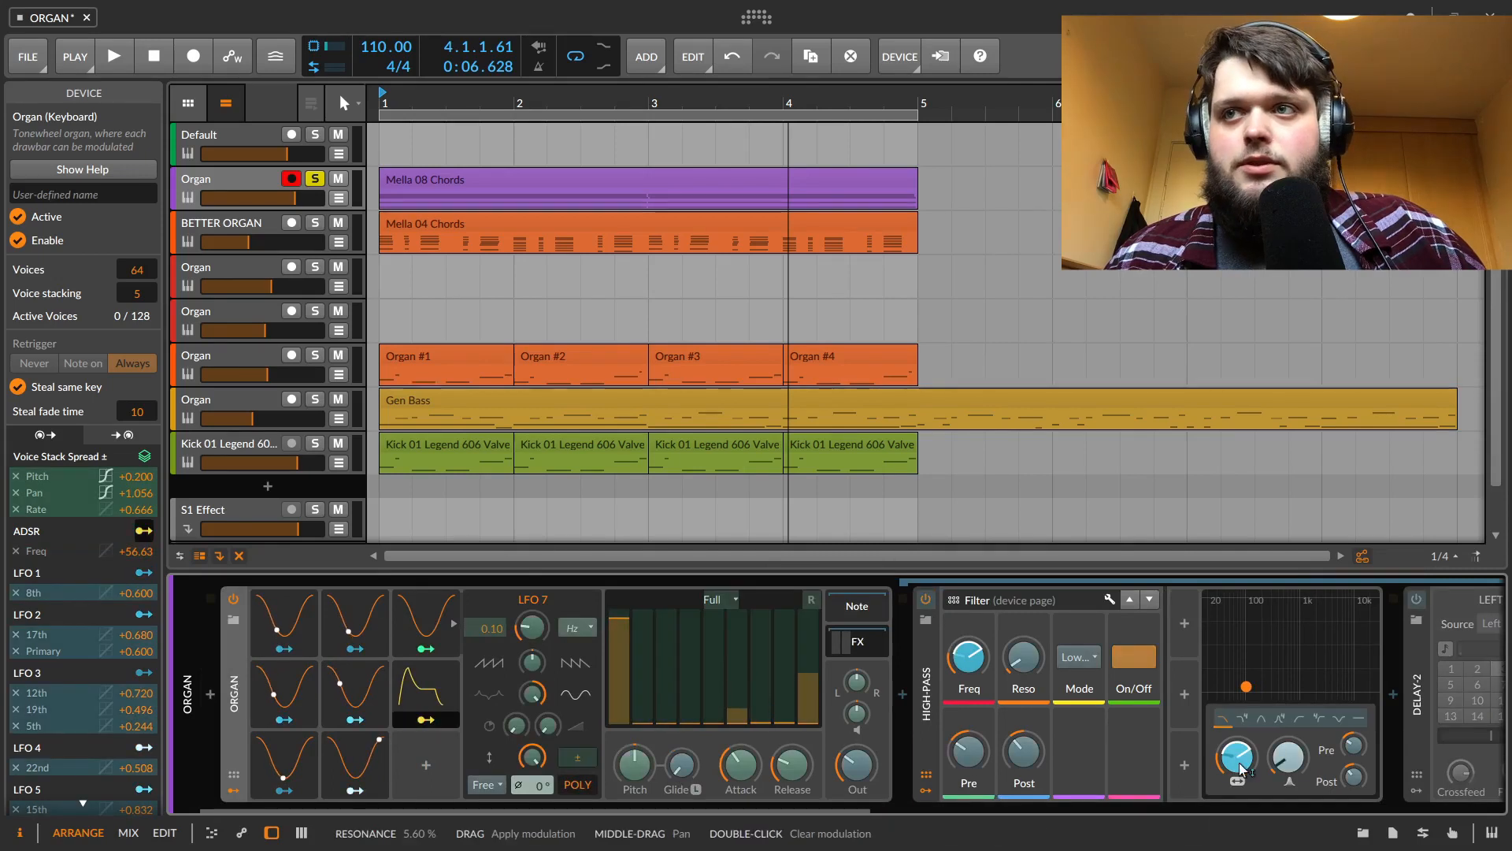
{"action": "left_click", "coordinate": [426, 719]}
{"action": "key", "text": "space"}
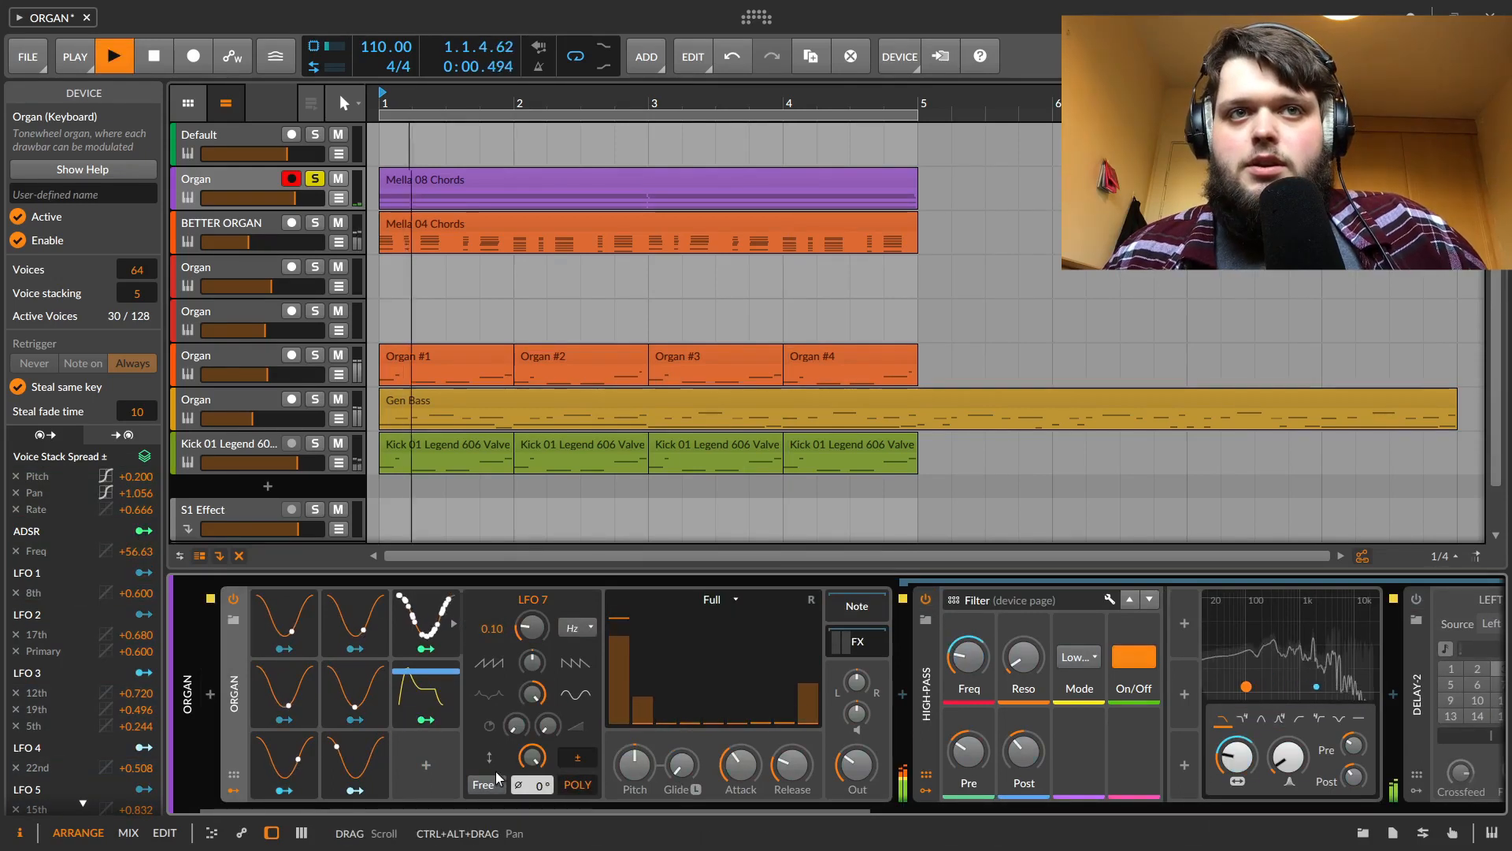
Re-enable the Delay-2 device and play the track
{"action": "left_click_drag", "start_coordinate": [593, 809], "coordinate": [802, 822]}
{"action": "key", "text": "space"}
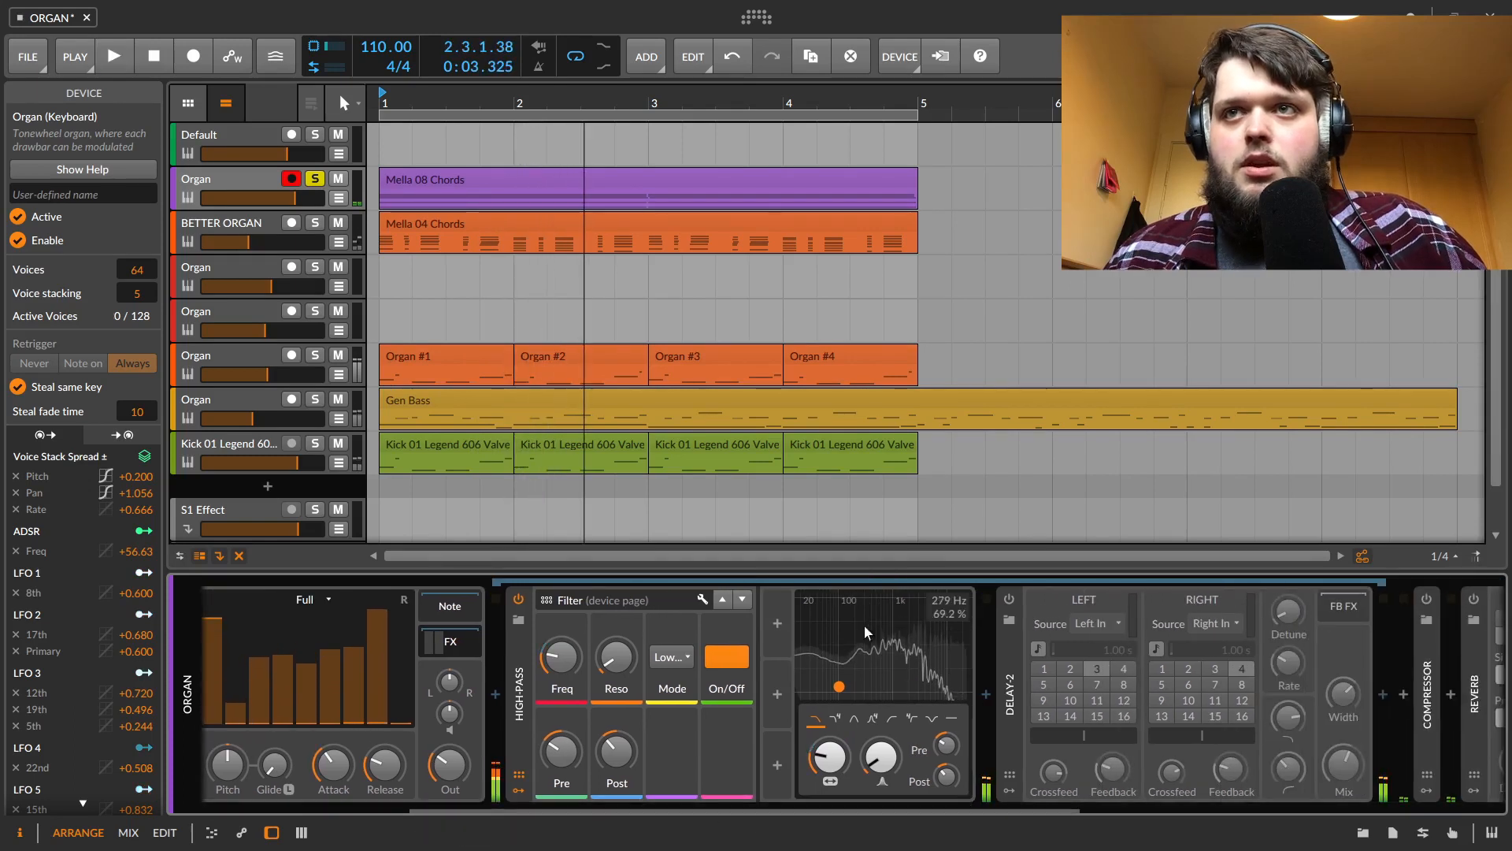
{"action": "left_click", "coordinate": [1009, 599]}
{"action": "key", "text": "space"}
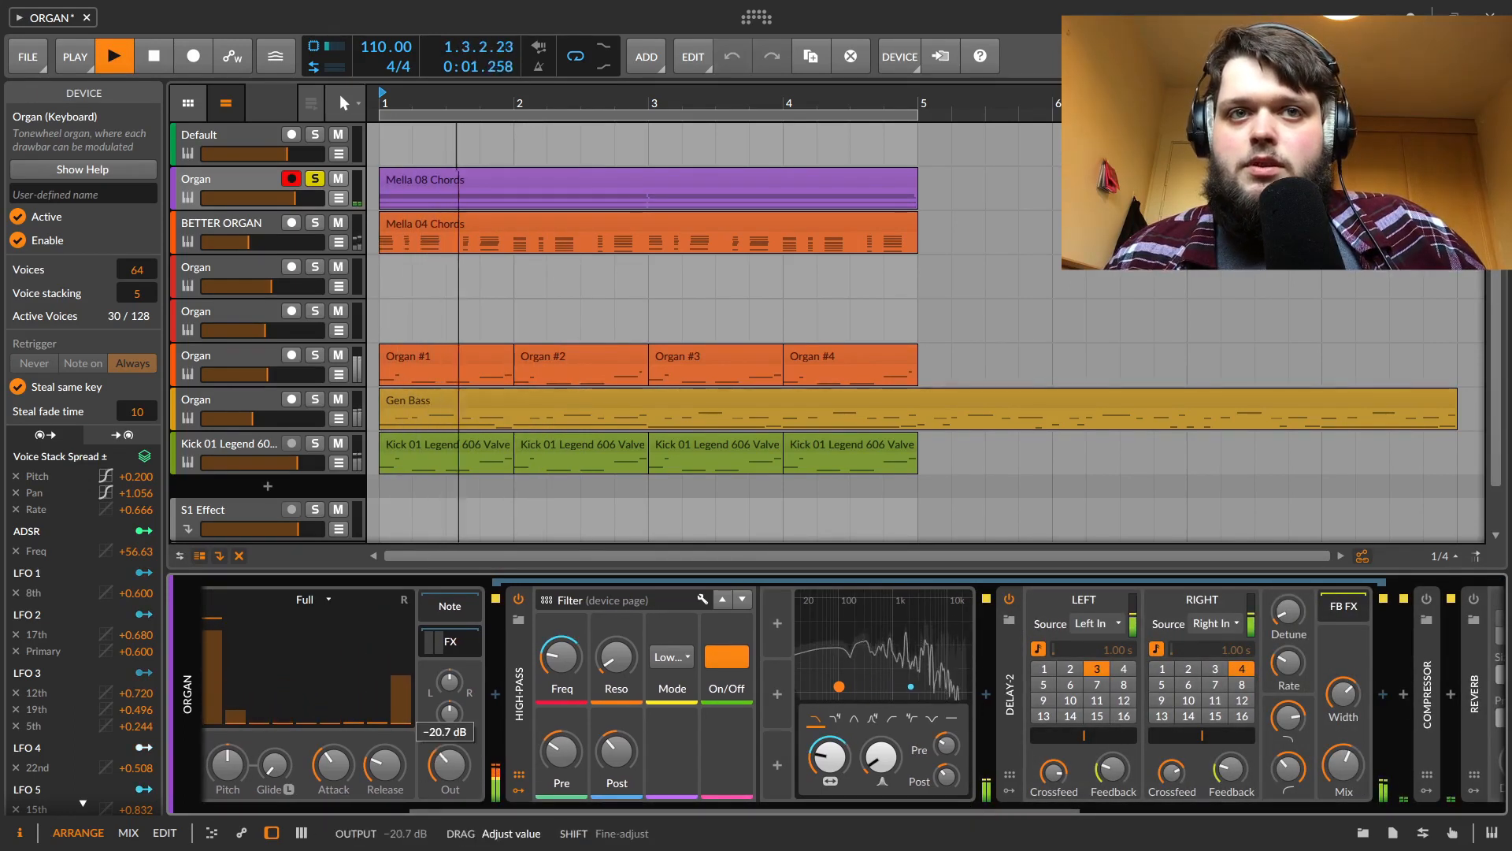
Lower the Organ's output slightly and re-enable the Compressor and Reverb devices
{"action": "left_click_drag", "start_coordinate": [450, 764], "coordinate": [450, 778]}
{"action": "left_click_drag", "start_coordinate": [665, 811], "coordinate": [899, 796]}
{"action": "left_click", "coordinate": [974, 599]}
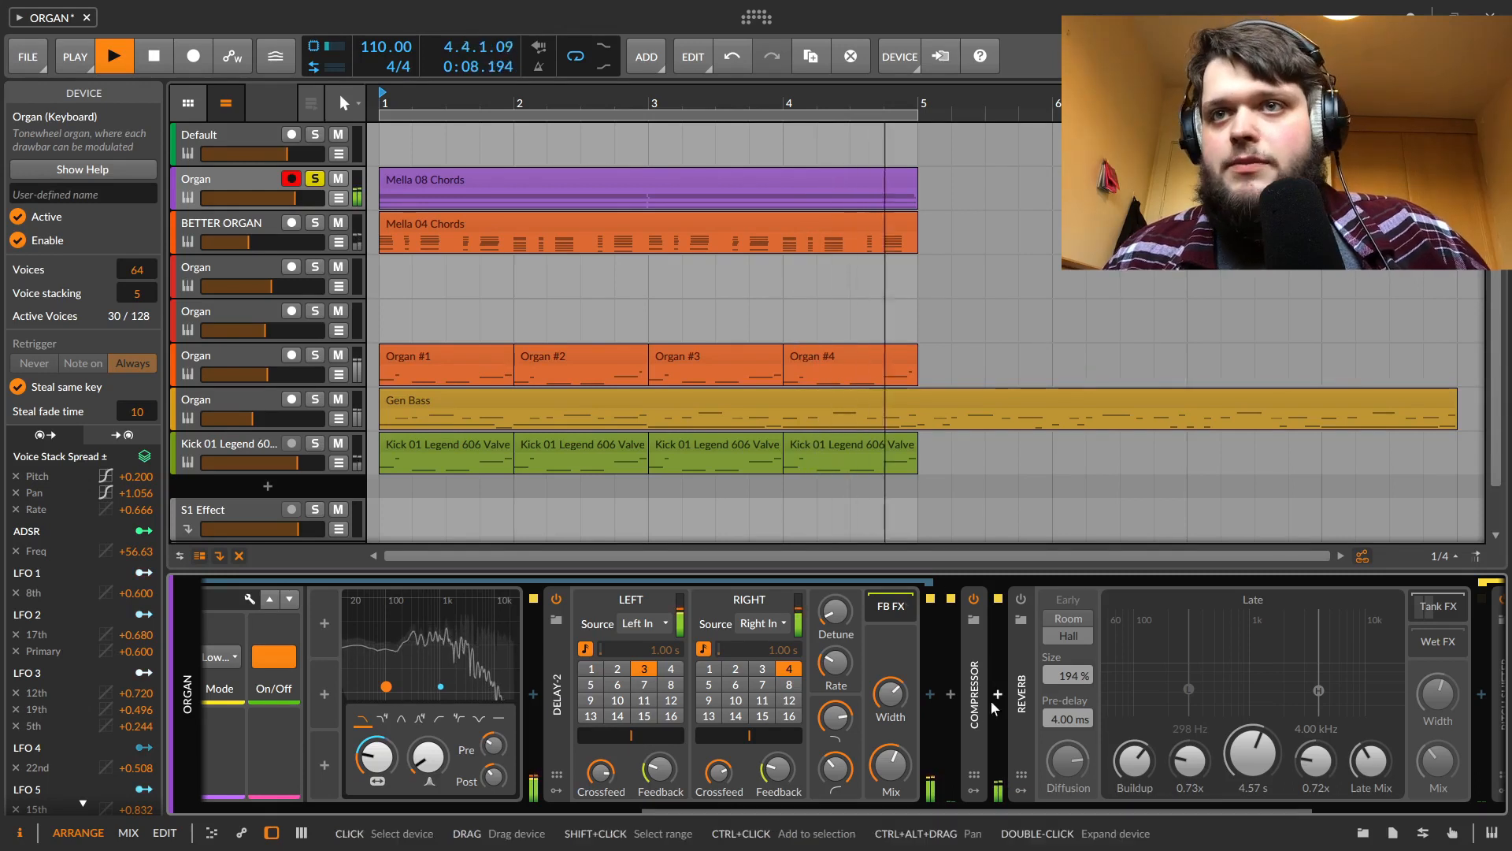
{"action": "left_click", "coordinate": [1021, 600]}
Lower the Reverb's Mix to 44.8% and stop playback
{"action": "left_click_drag", "start_coordinate": [968, 802], "coordinate": [1300, 815]}
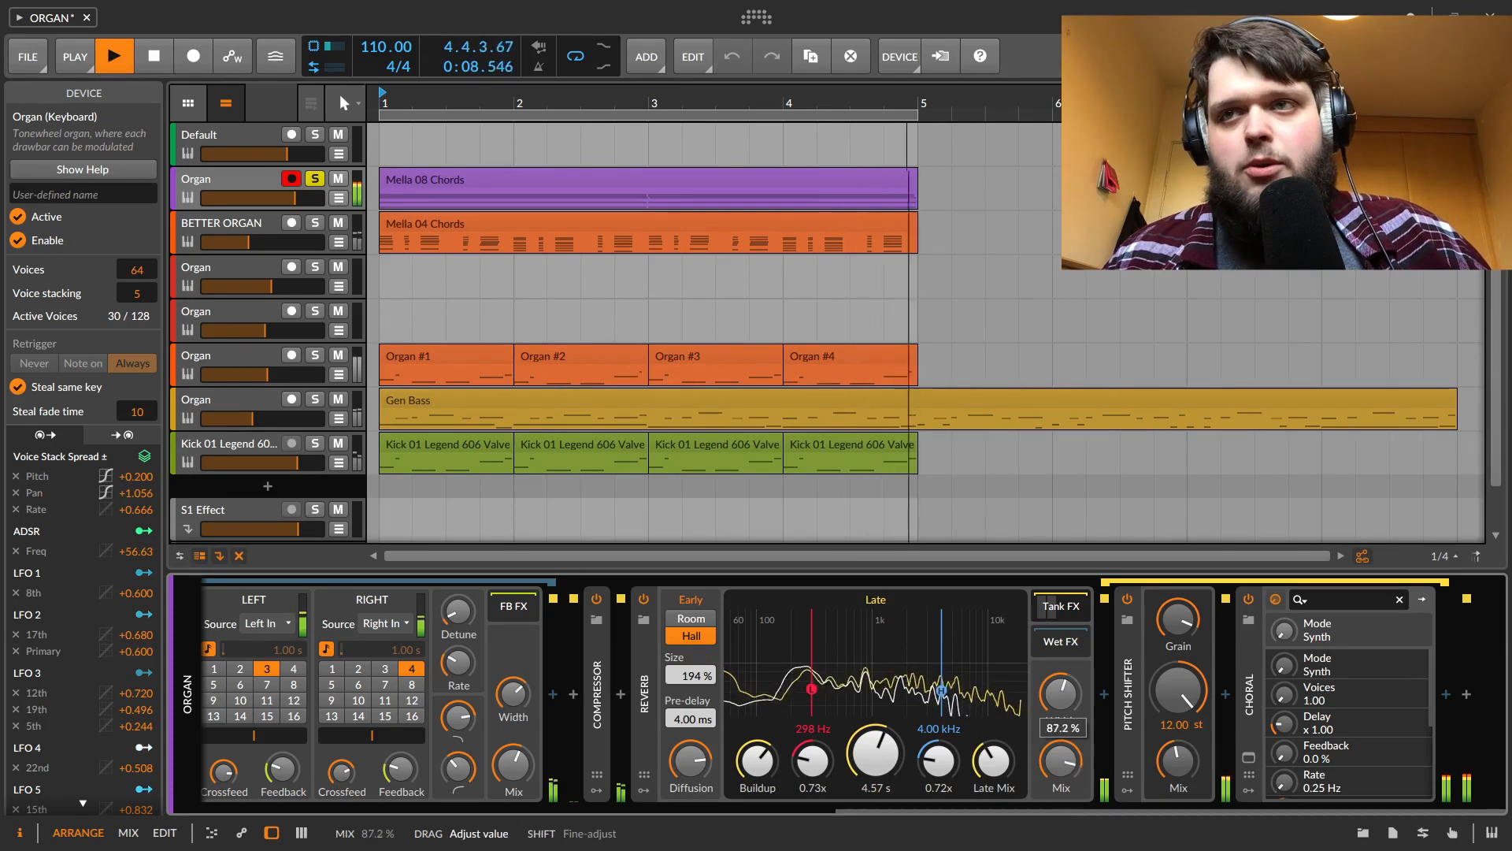
{"action": "mouse_move", "coordinate": [1075, 756]}
{"action": "left_mouse_down"}
{"action": "mouse_move", "coordinate": [1075, 788]}
{"action": "mouse_move", "coordinate": [1069, 762]}
{"action": "left_mouse_up"}
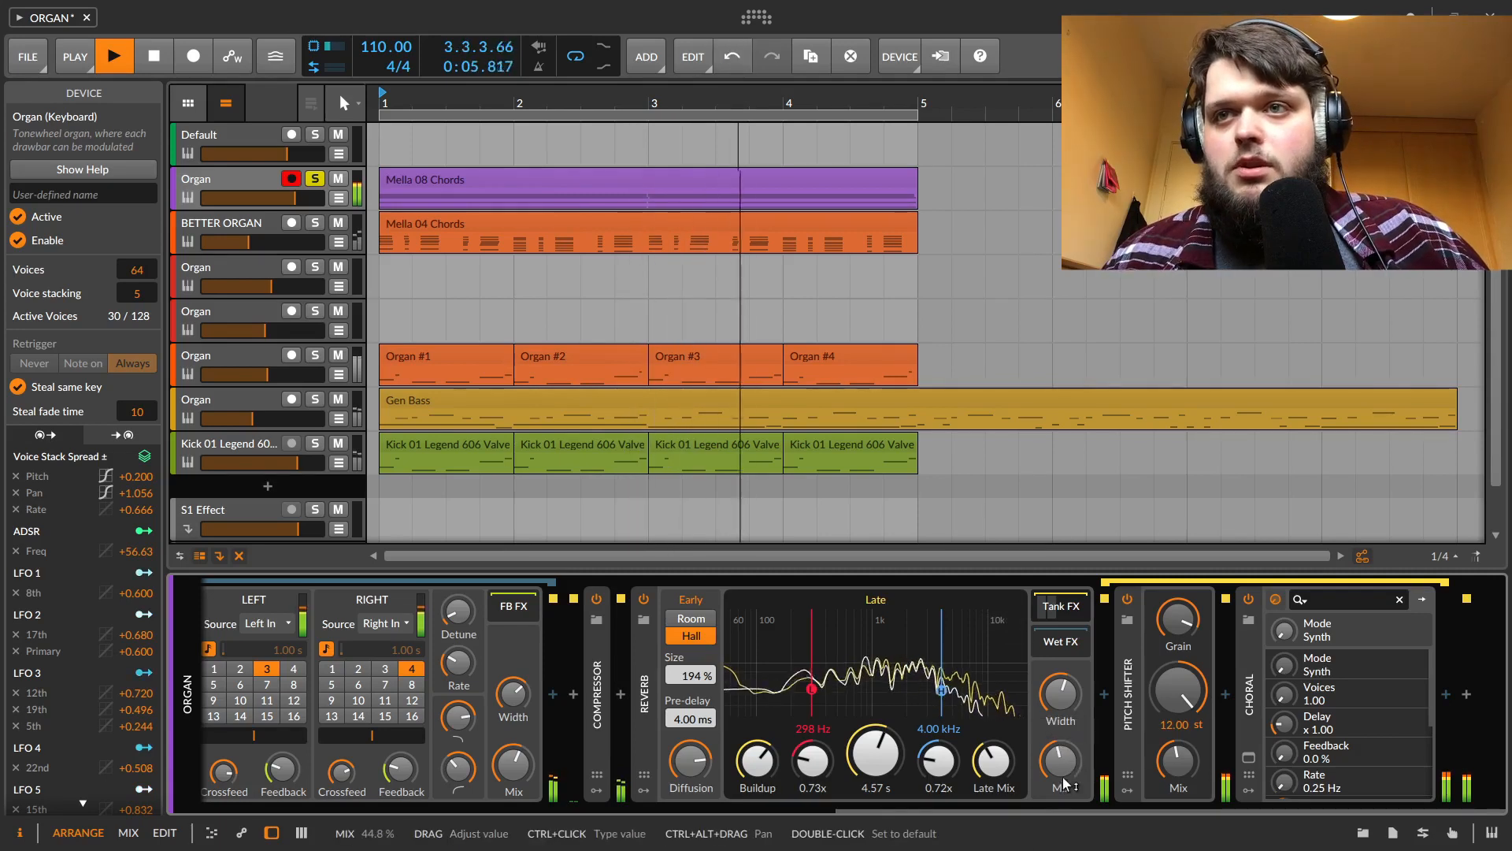
{"action": "left_click_drag", "start_coordinate": [951, 809], "coordinate": [376, 791]}
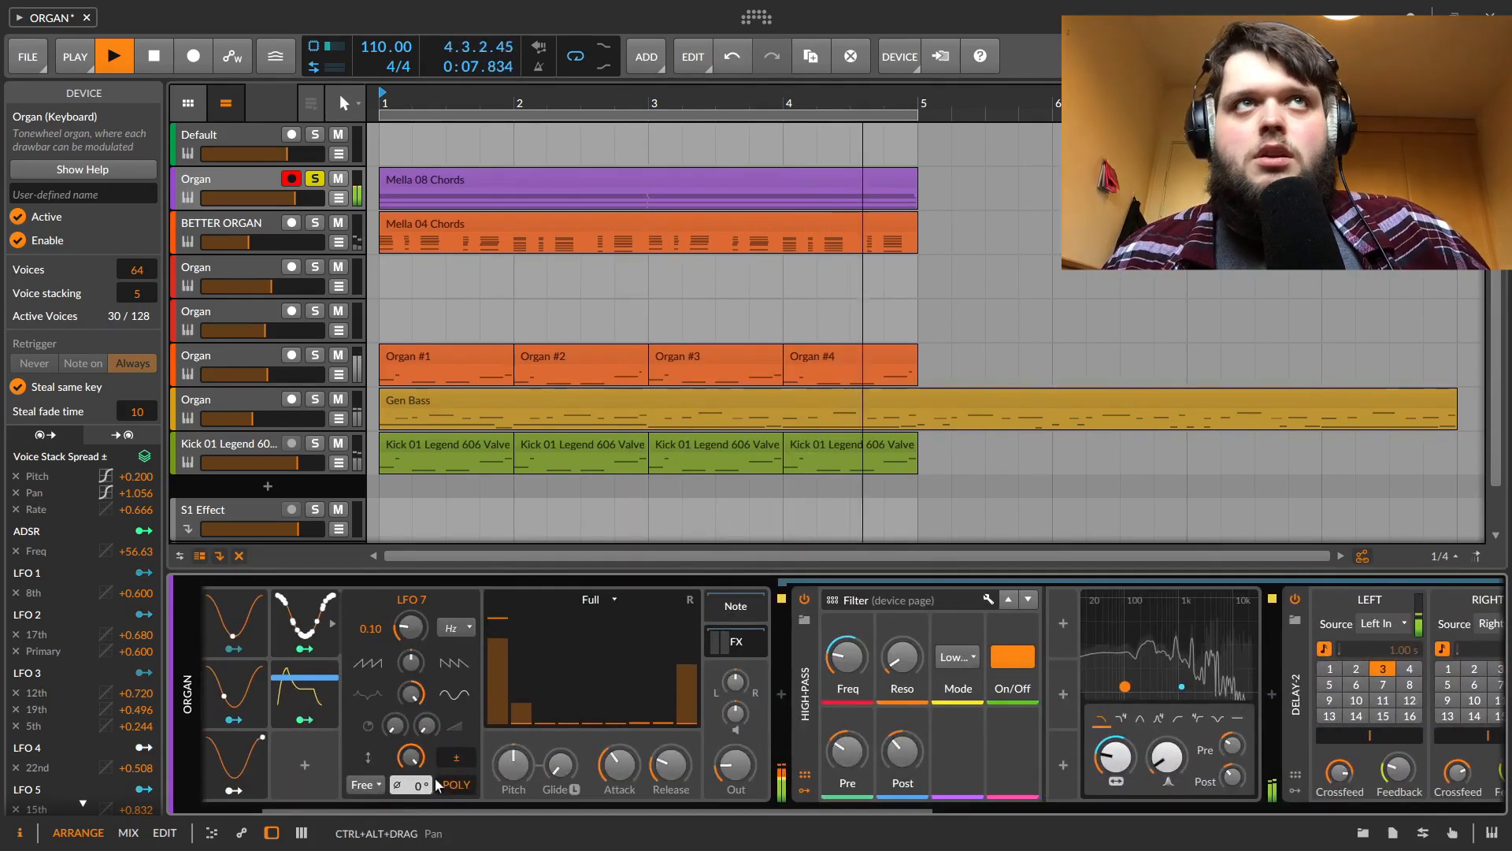
{"action": "key", "text": "space"}
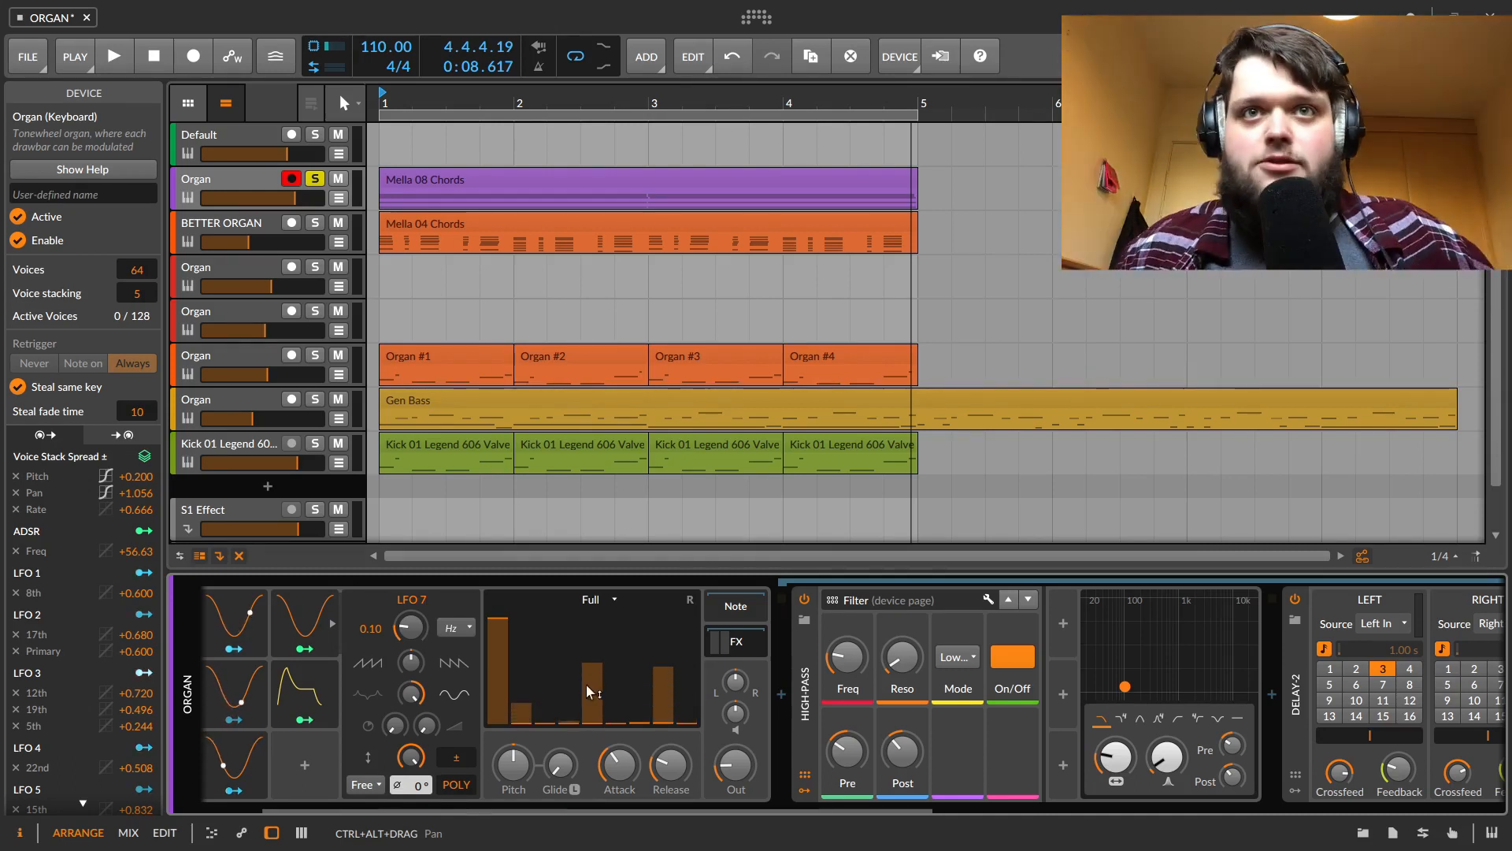
{"action": "left_click", "coordinate": [603, 599]}
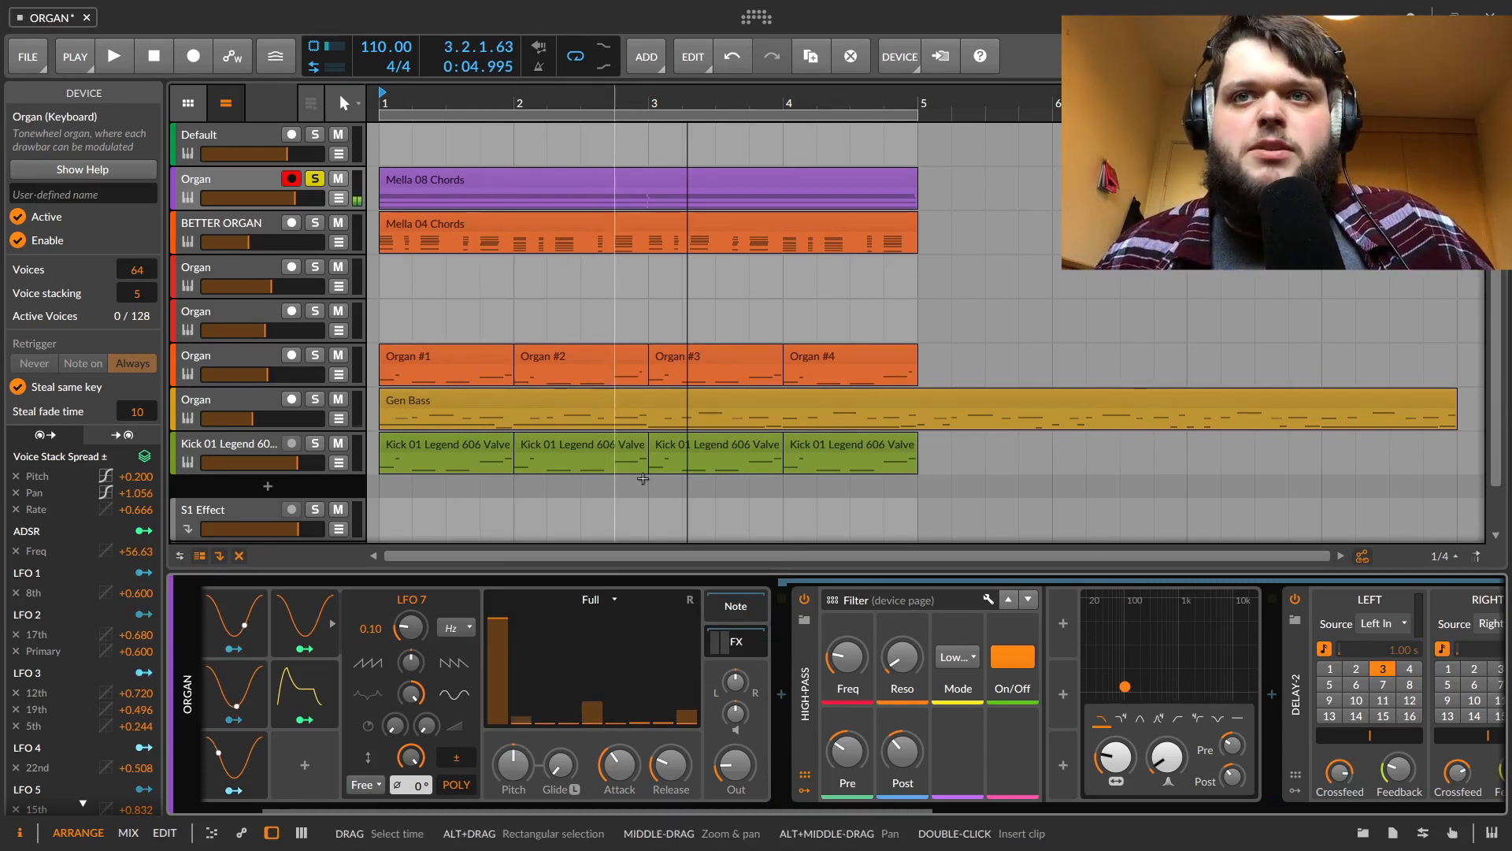
Scroll through the current track's effect chain, then select the fourth Organ track to show its ParSeq-8 modulator
{"action": "left_click_drag", "start_coordinate": [832, 810], "coordinate": [1510, 737]}
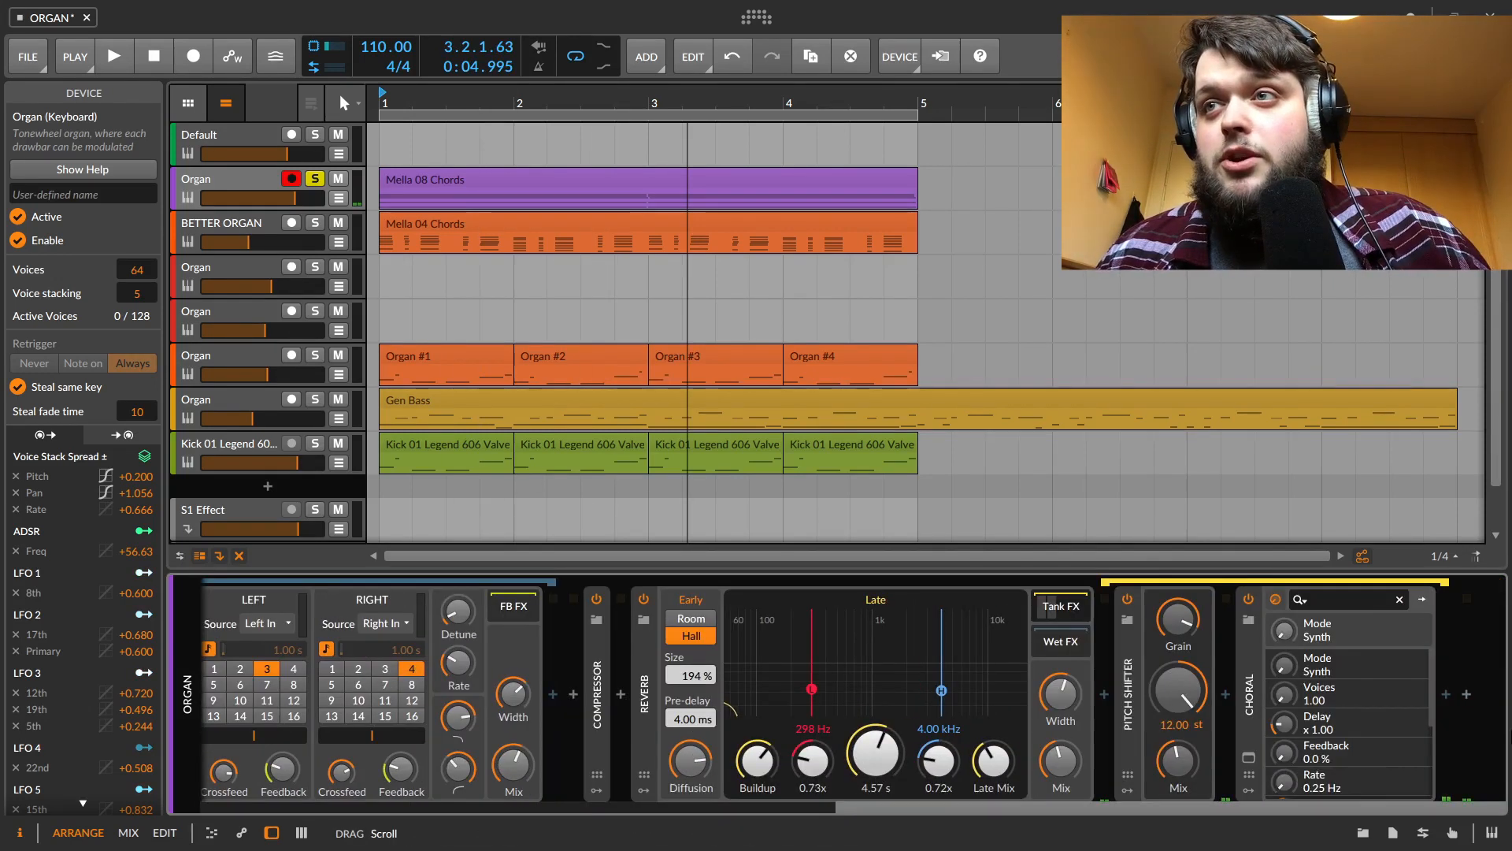
{"action": "left_click", "coordinate": [792, 807]}
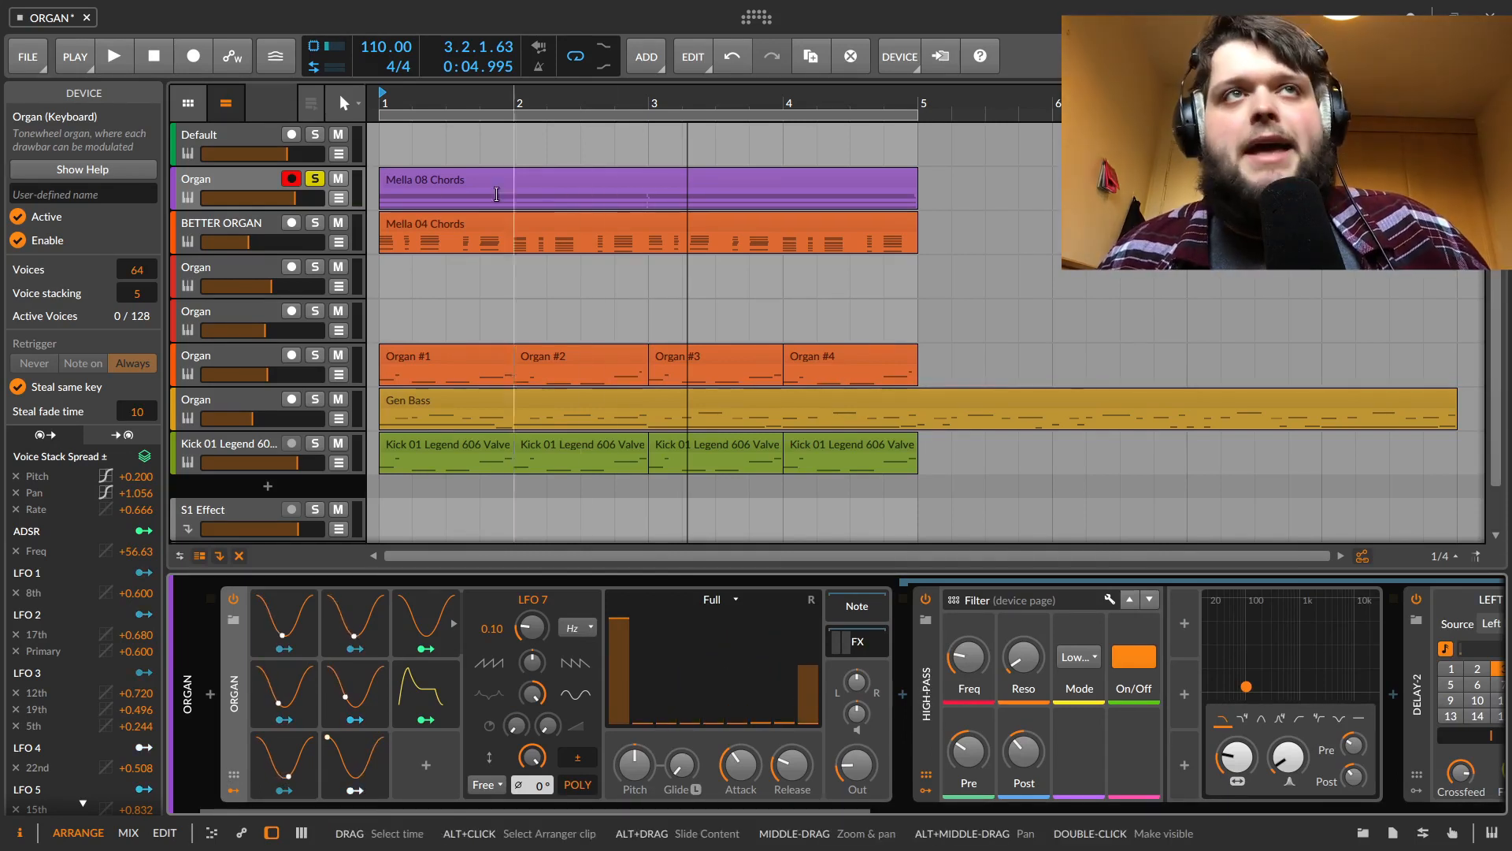
{"action": "left_click", "coordinate": [255, 280]}
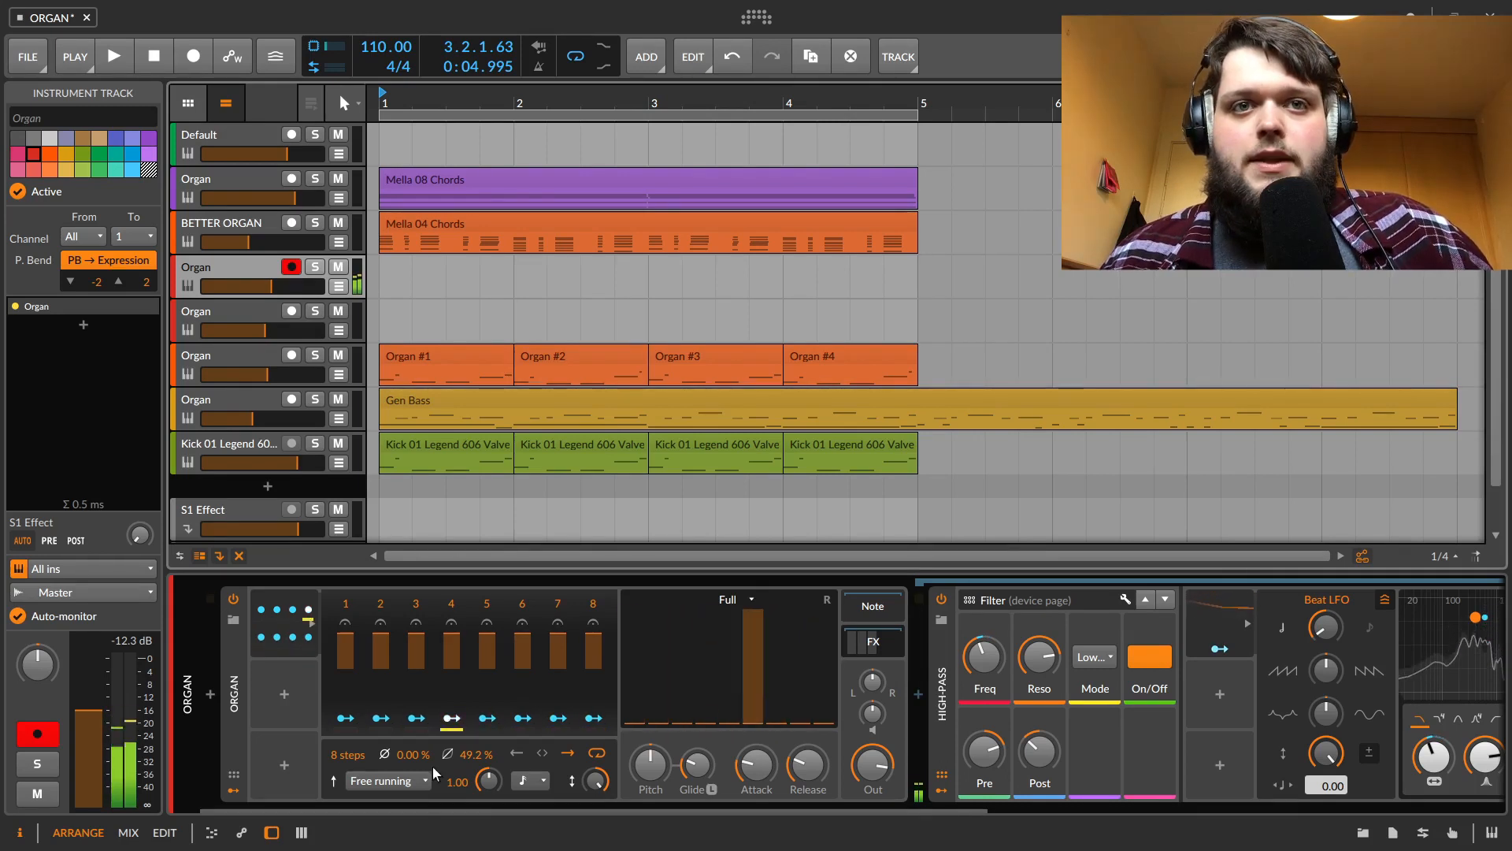
{"action": "left_click", "coordinate": [523, 786]}
{"action": "left_click", "coordinate": [523, 787]}
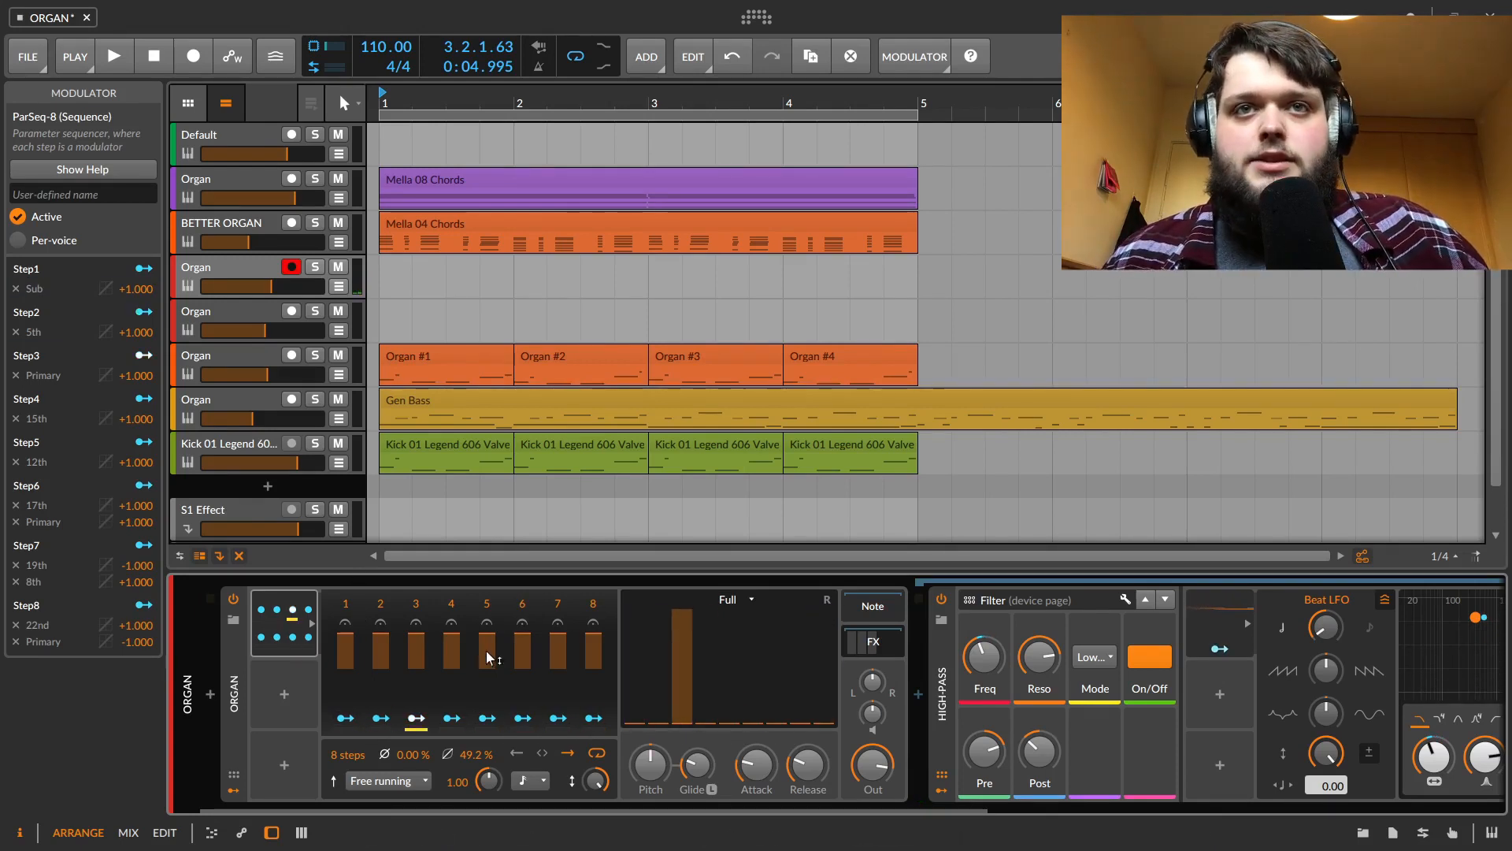
Inspect each ParSeq-8 step's drawbar mappings in turn
{"action": "left_click", "coordinate": [345, 718]}
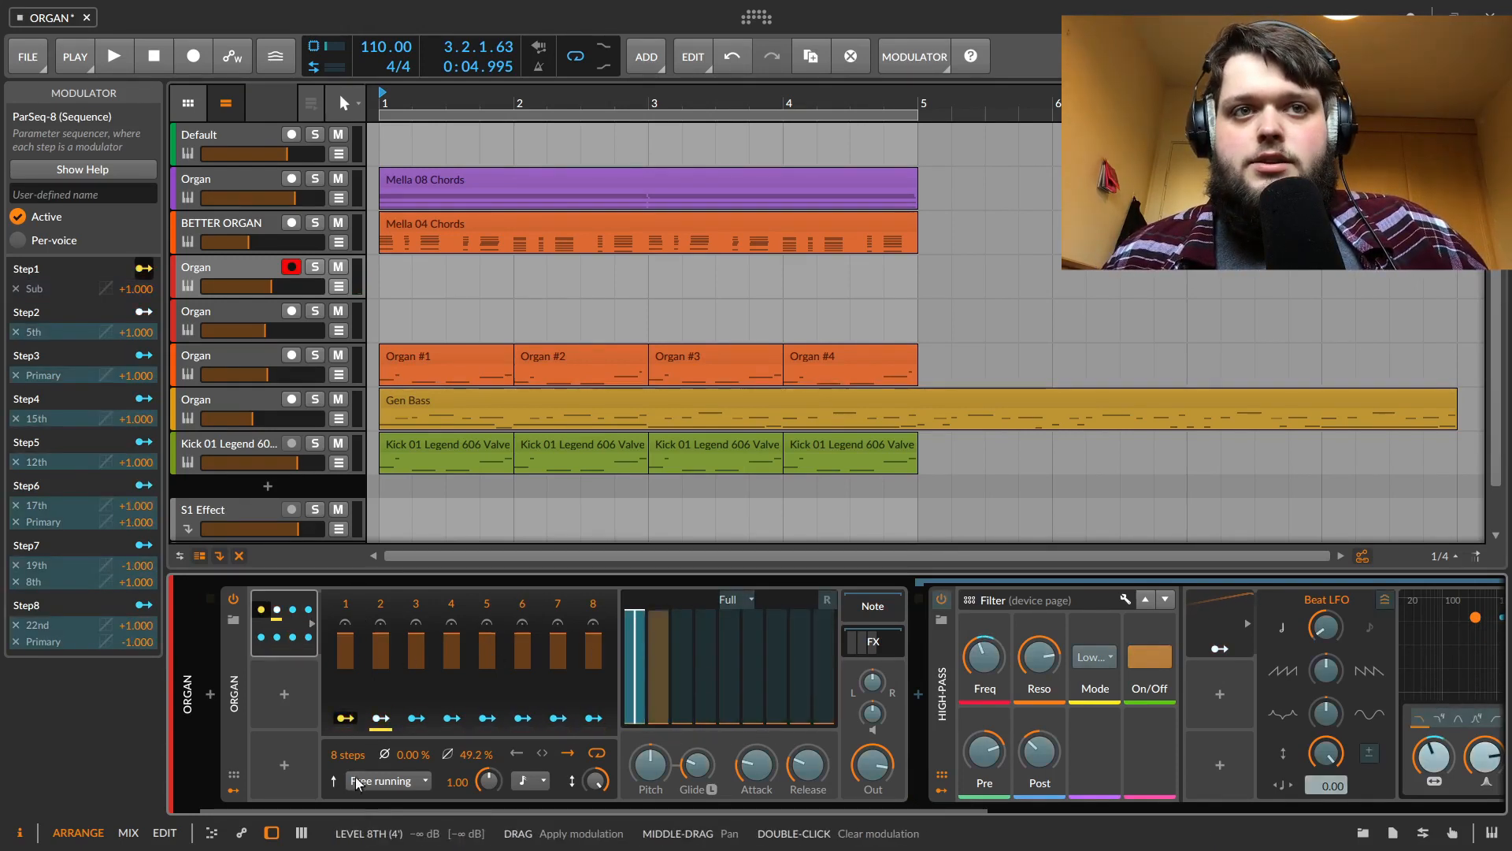
{"action": "left_click", "coordinate": [380, 719]}
{"action": "left_click", "coordinate": [416, 718]}
{"action": "left_click", "coordinate": [453, 718]}
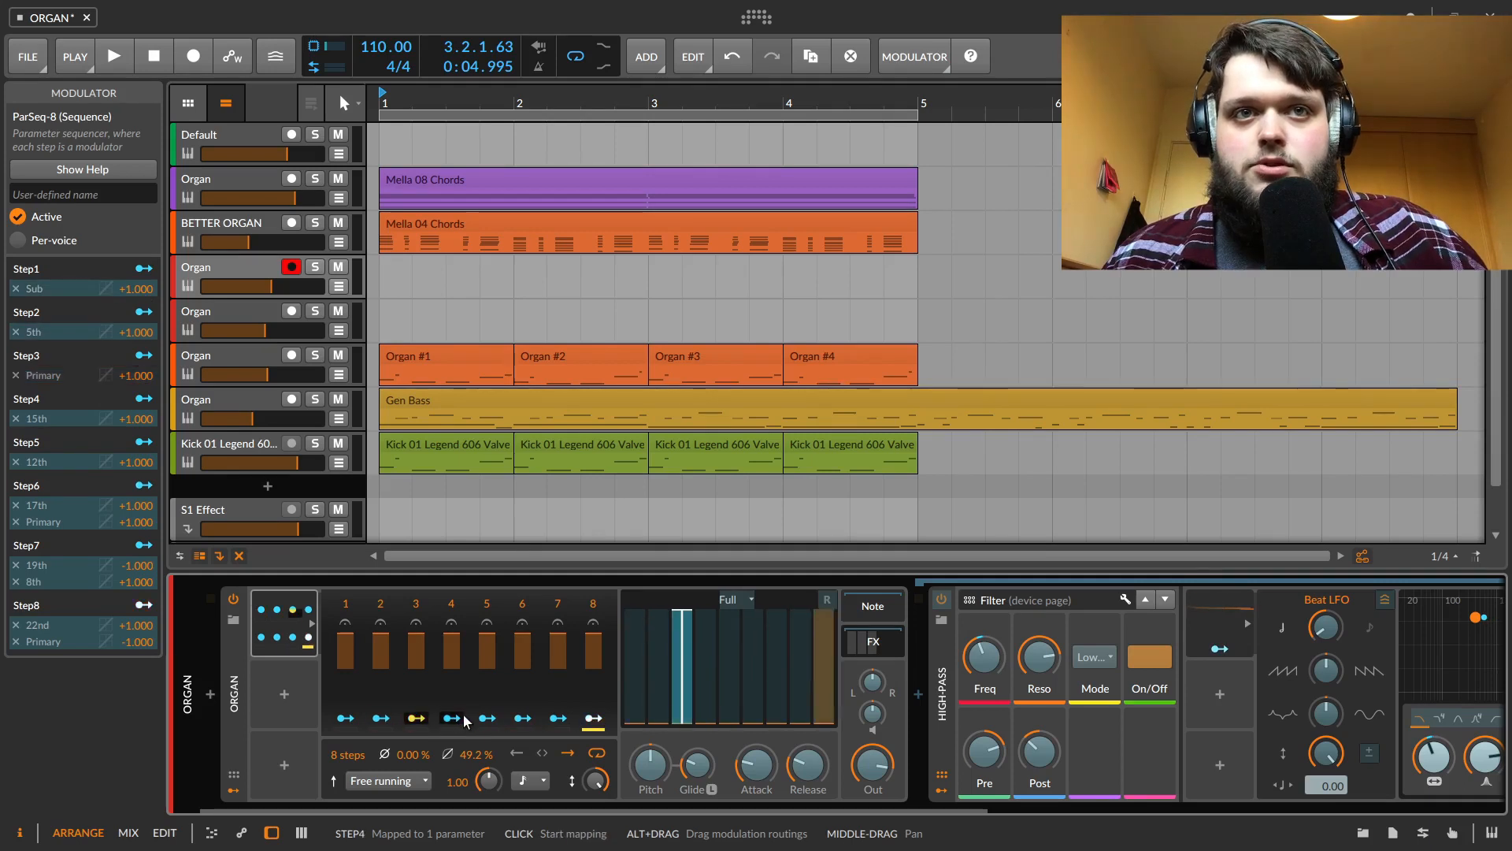
{"action": "left_click", "coordinate": [466, 718]}
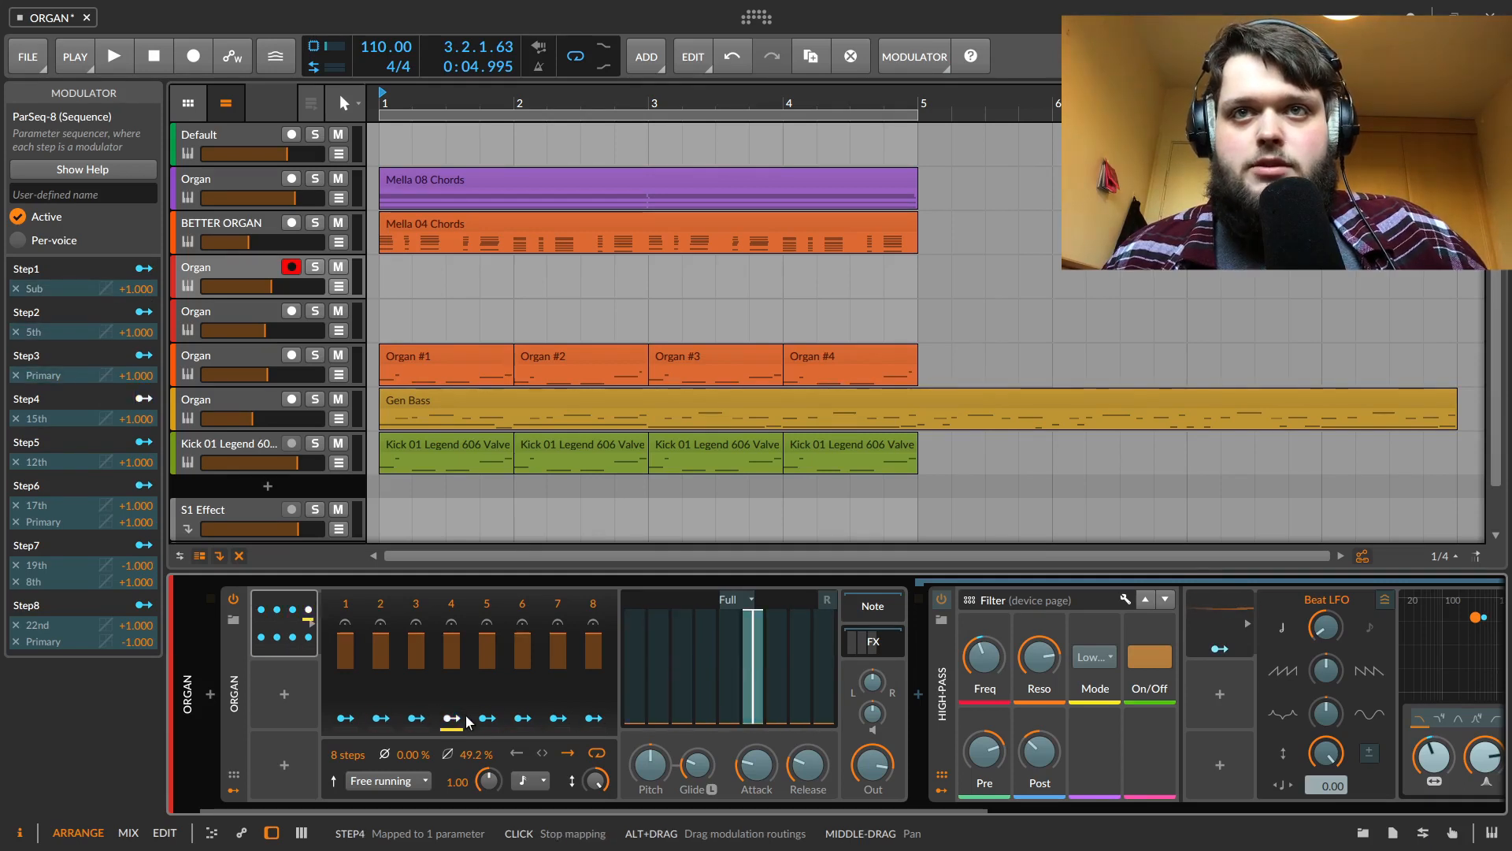
{"action": "left_click", "coordinate": [557, 717]}
{"action": "left_click", "coordinate": [564, 719]}
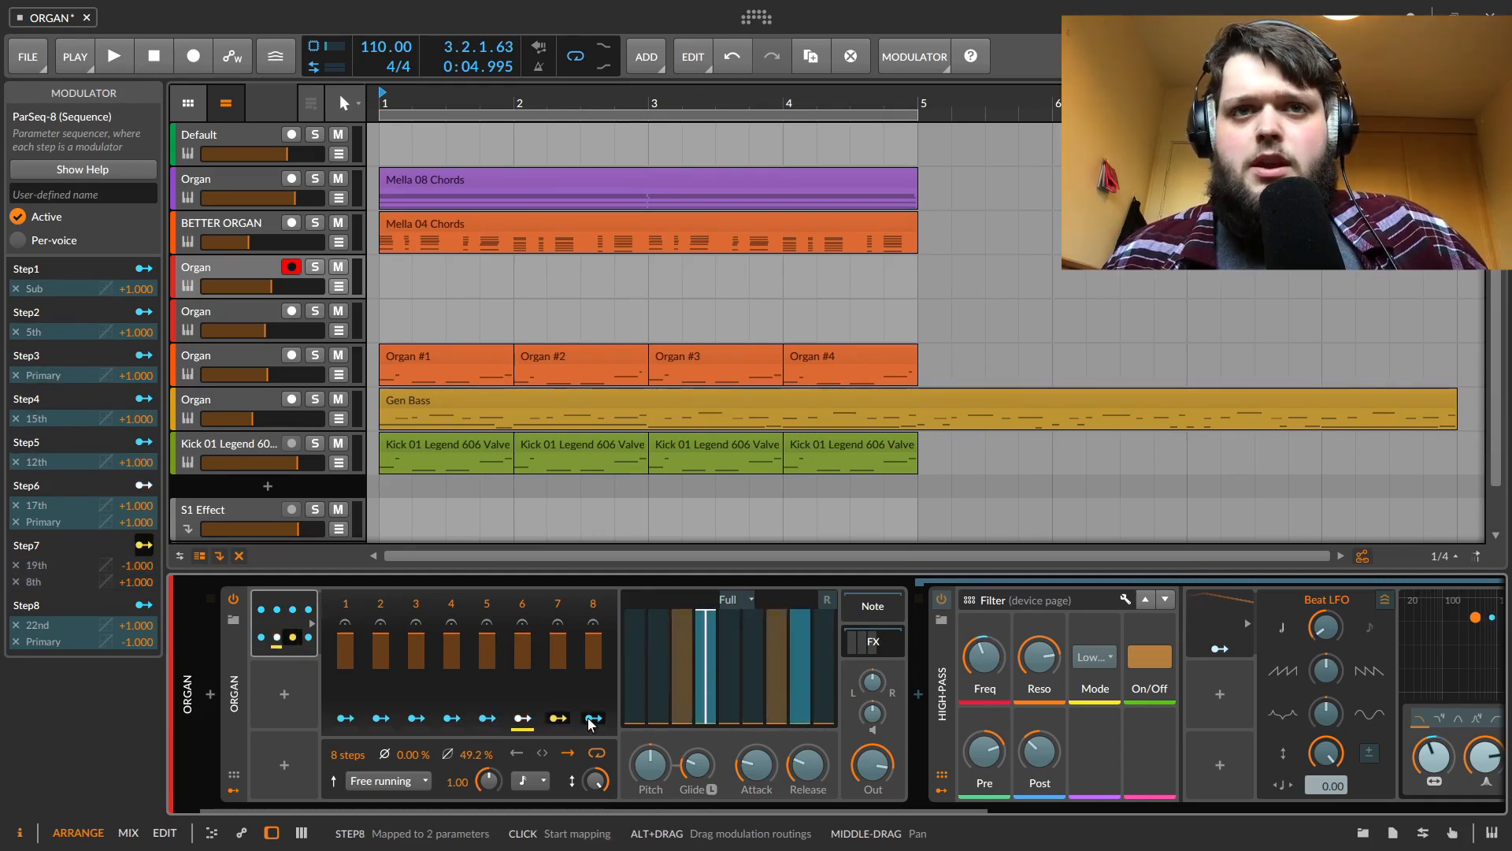
{"action": "left_click", "coordinate": [346, 719]}
{"action": "left_click", "coordinate": [380, 719]}
{"action": "left_click", "coordinate": [416, 717]}
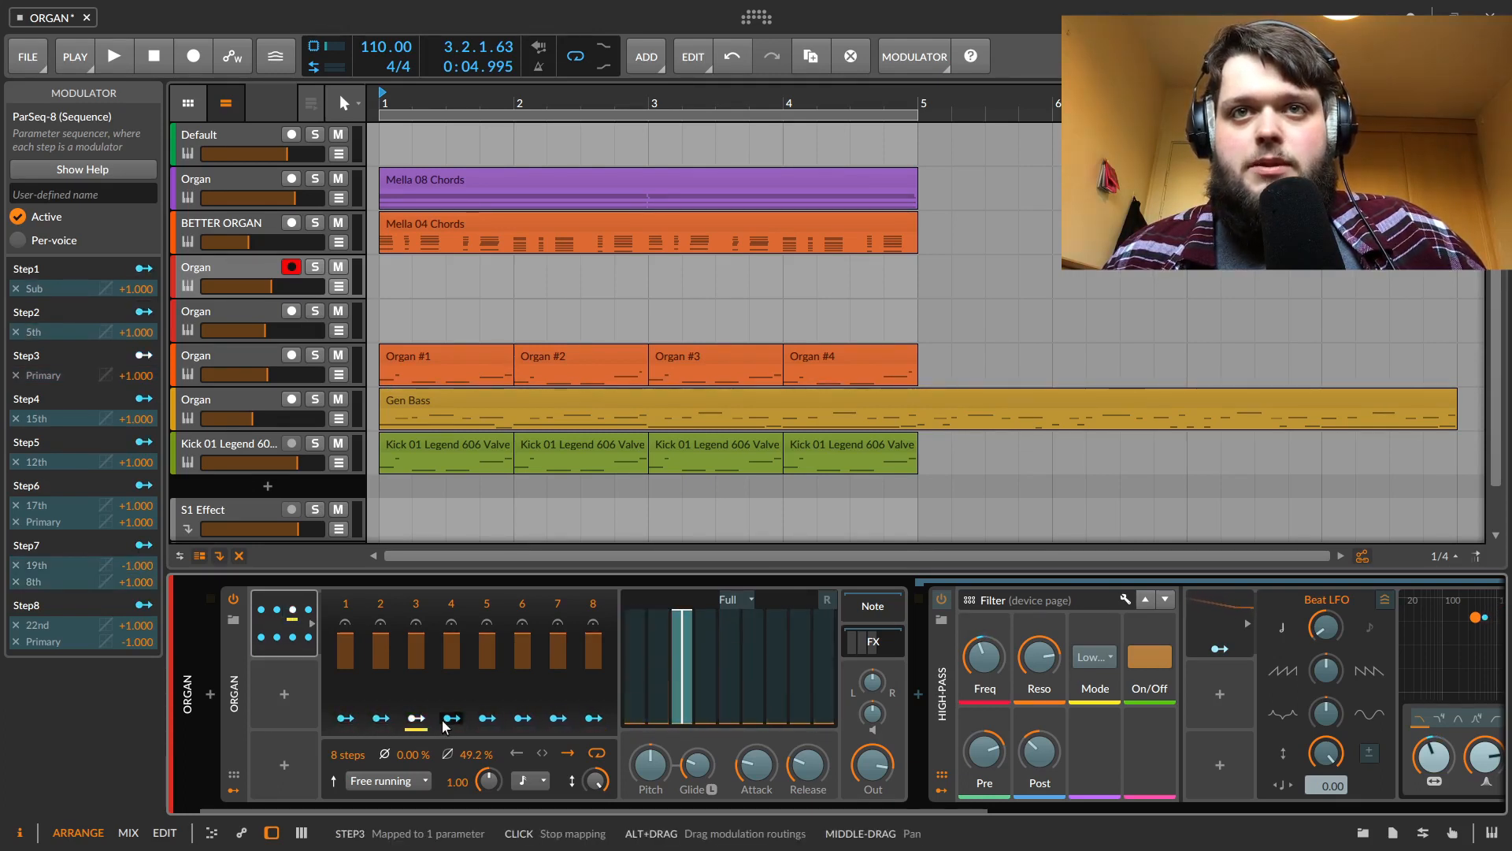
{"action": "left_click", "coordinate": [451, 718]}
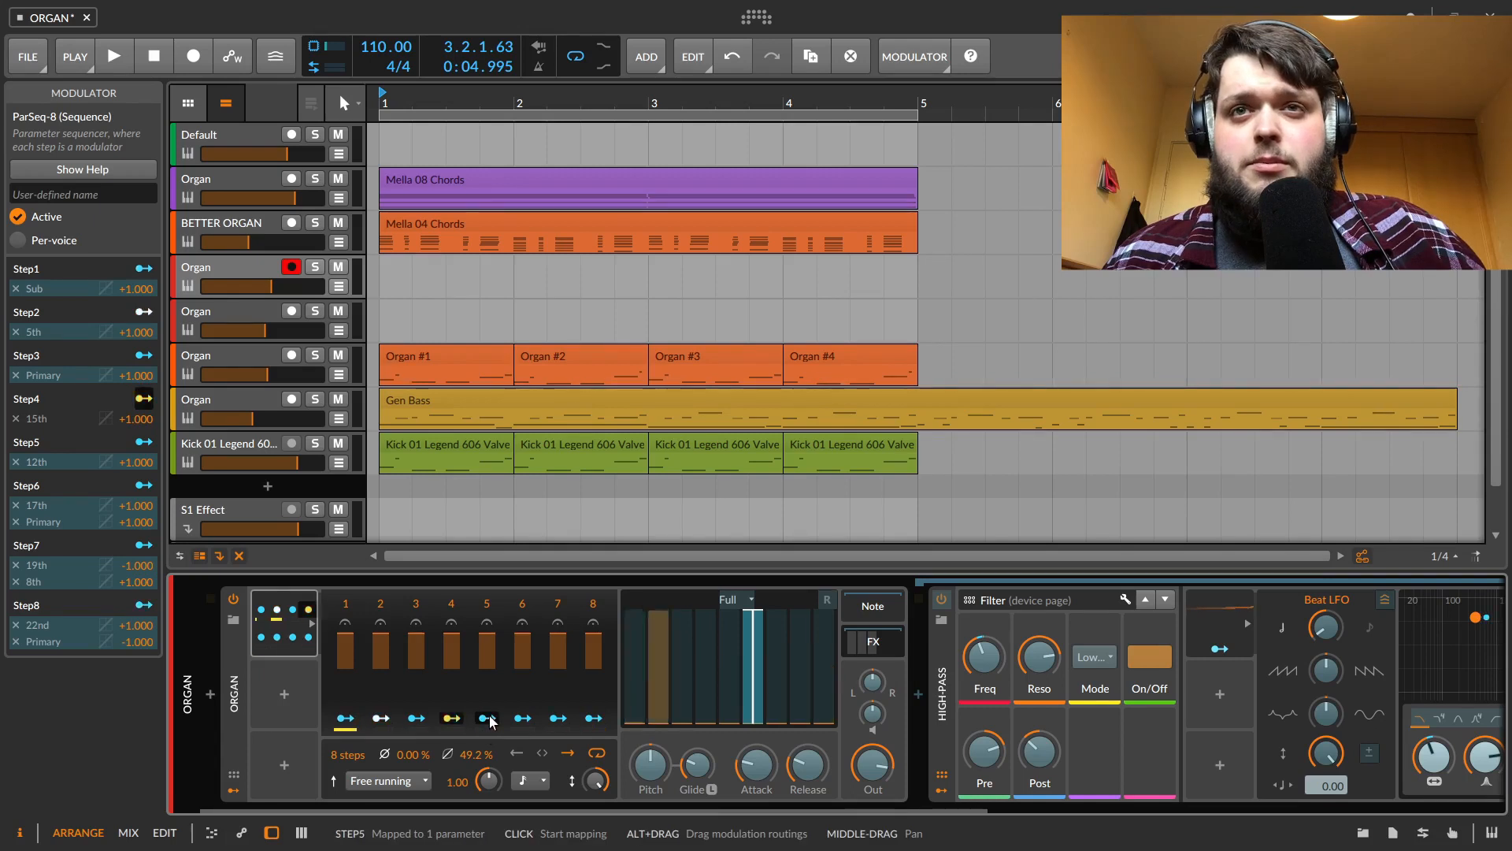
{"action": "left_click", "coordinate": [487, 717]}
{"action": "left_click", "coordinate": [522, 717]}
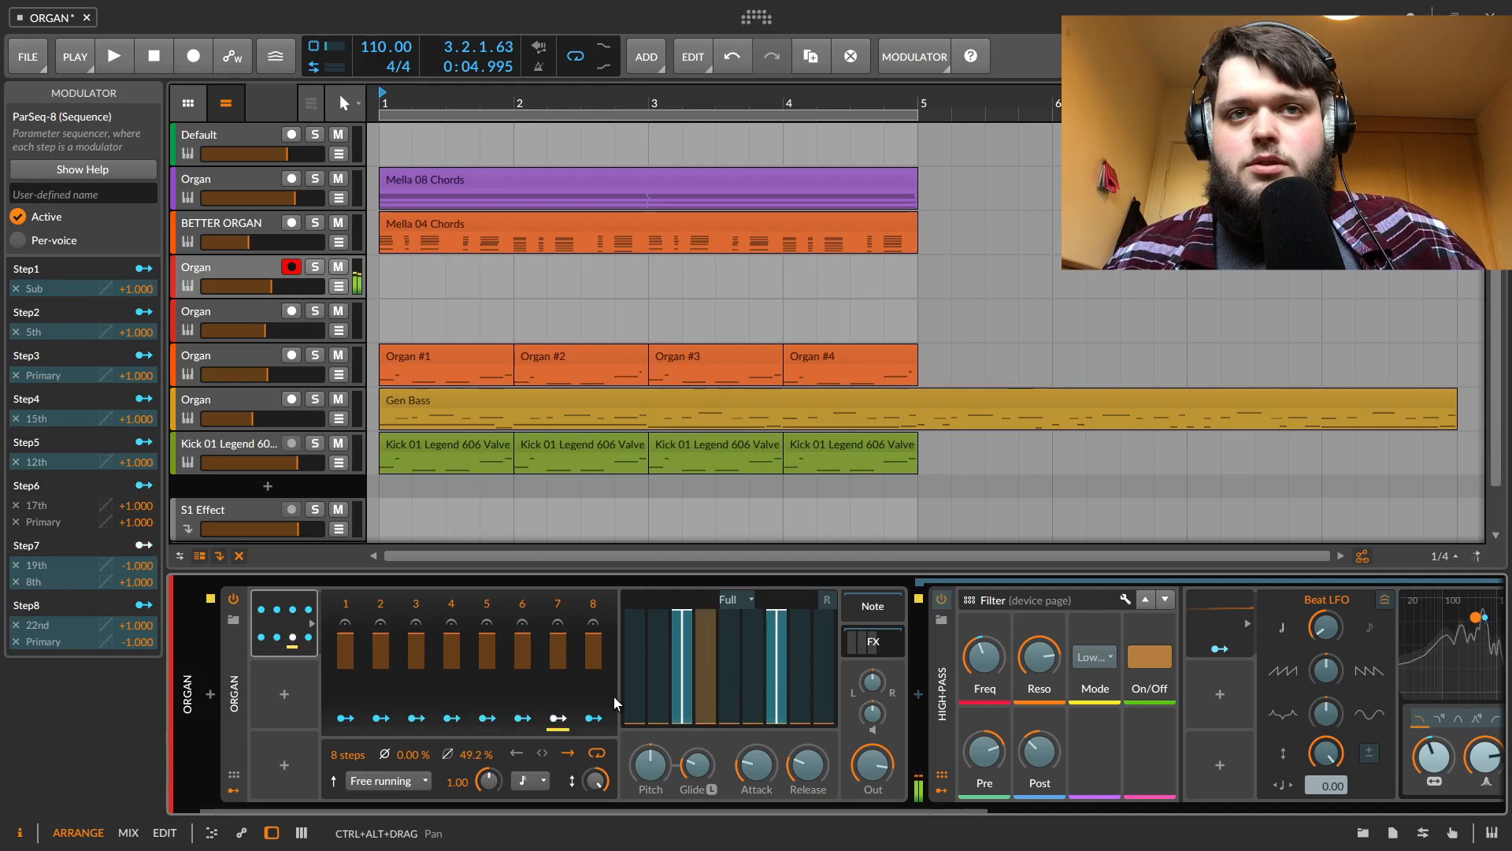
{"action": "left_click", "coordinate": [565, 717]}
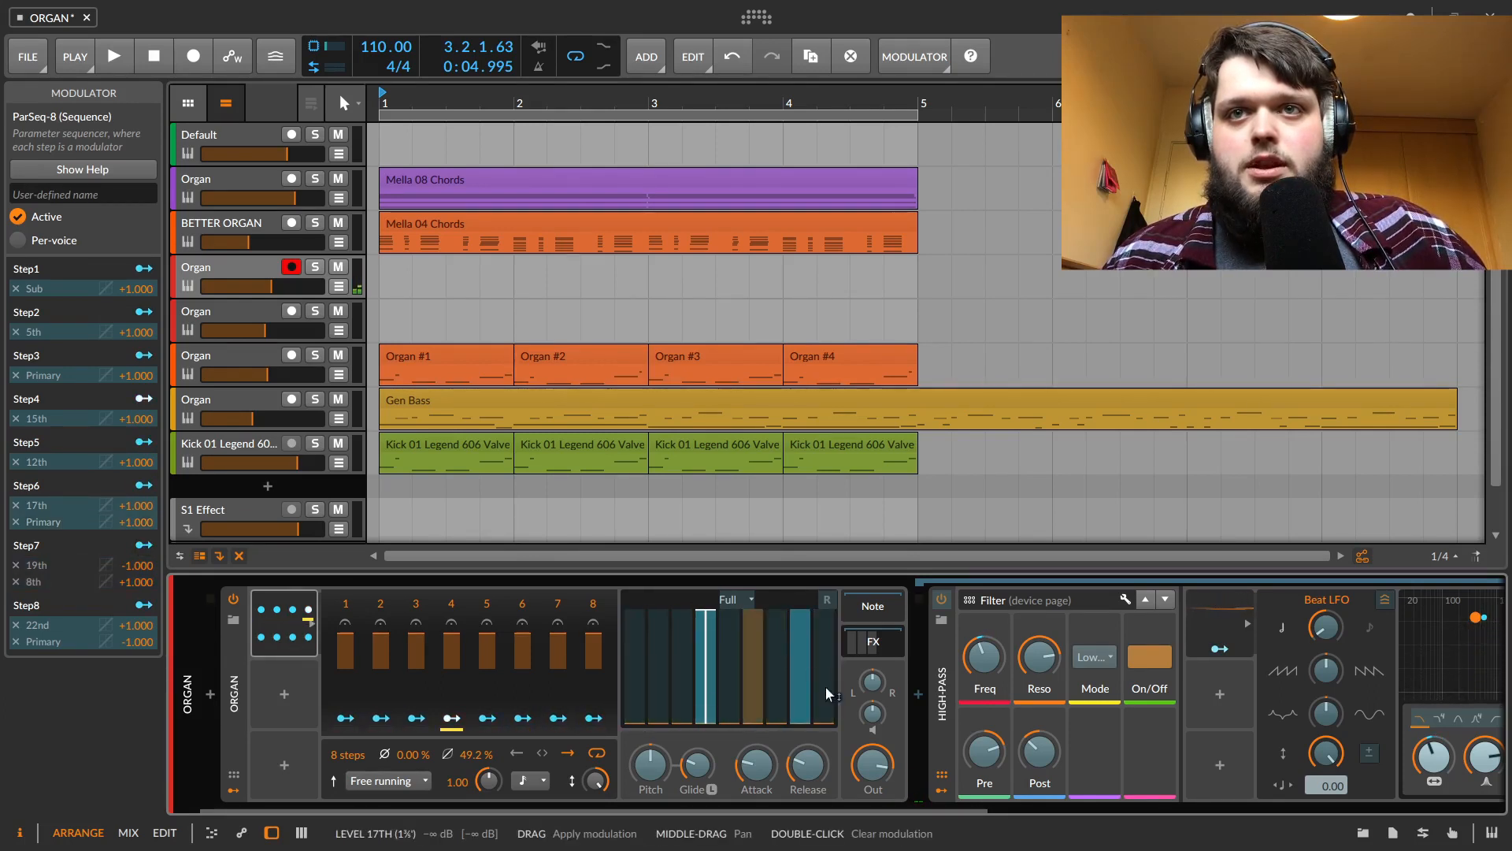
Remove step 7's 19th drawbar mapping and map step 8 to the 8th and 17th drawbars at +1.000
{"action": "double_click", "coordinate": [721, 667]}
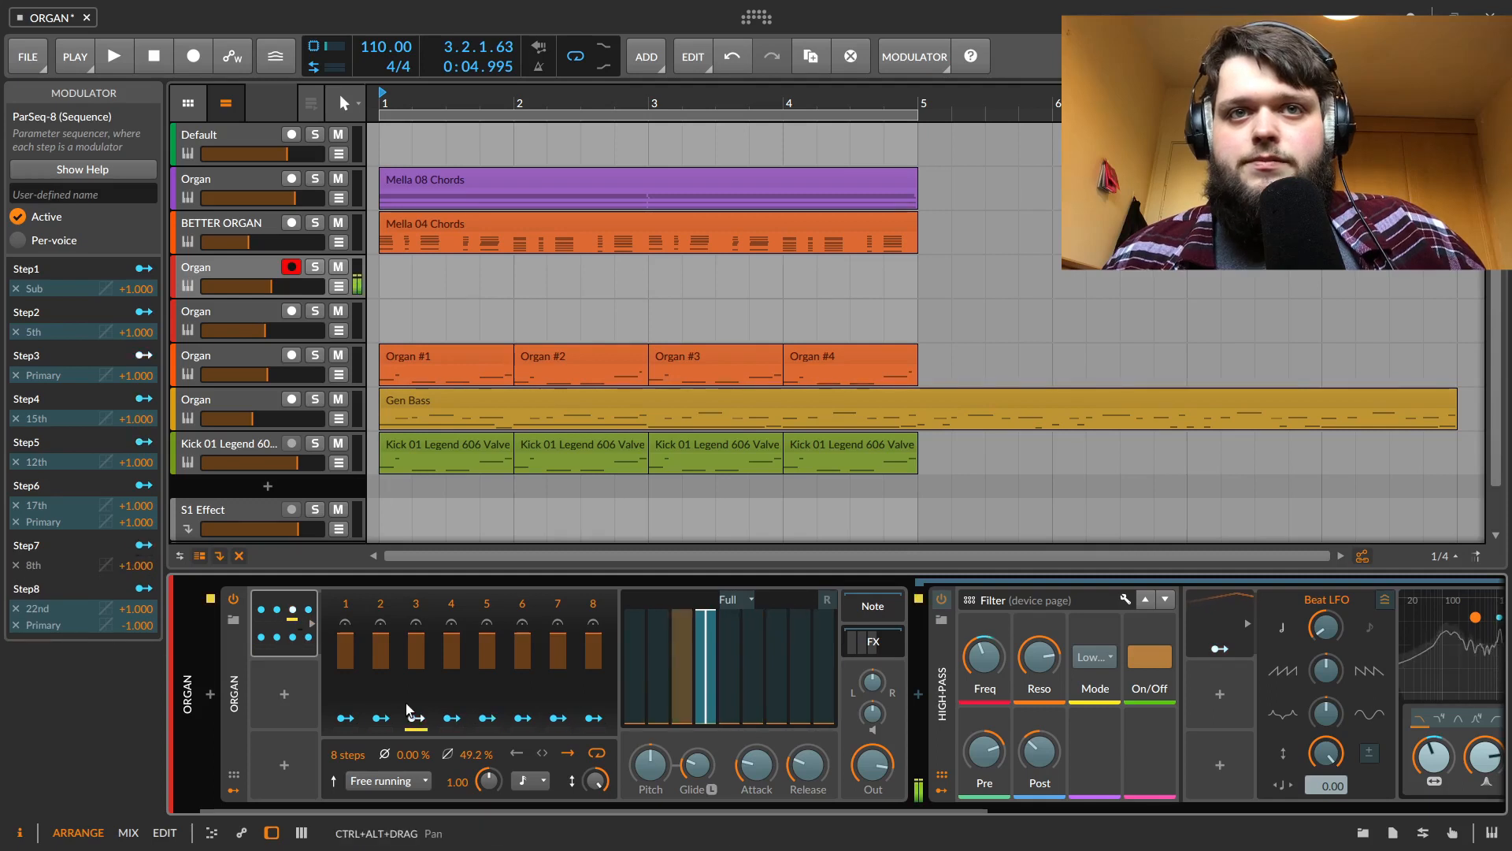
{"action": "left_click", "coordinate": [593, 718]}
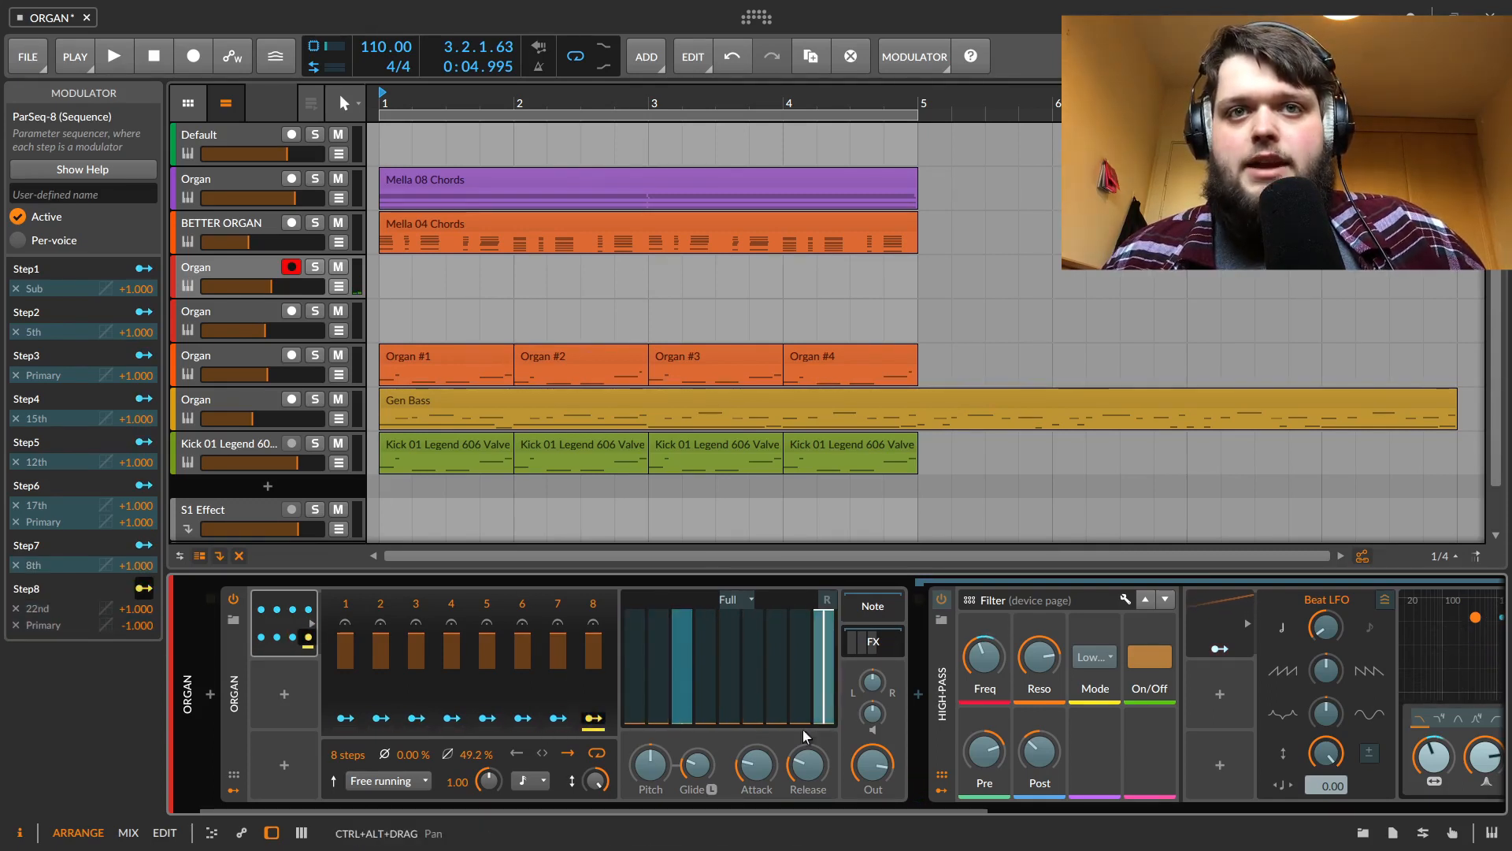
{"action": "left_click", "coordinate": [709, 711]}
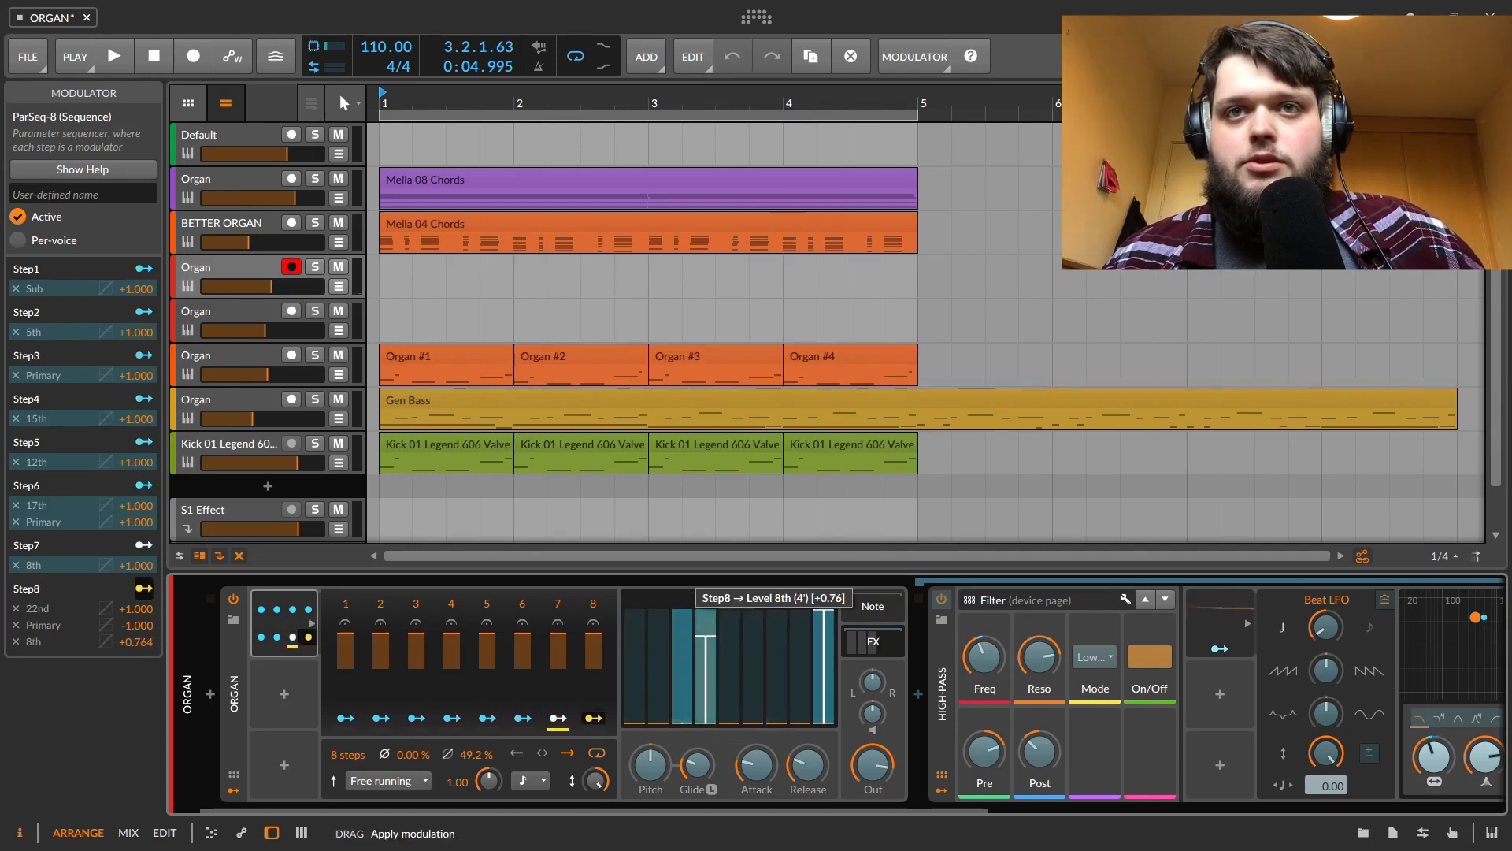
{"action": "left_click", "coordinate": [778, 683]}
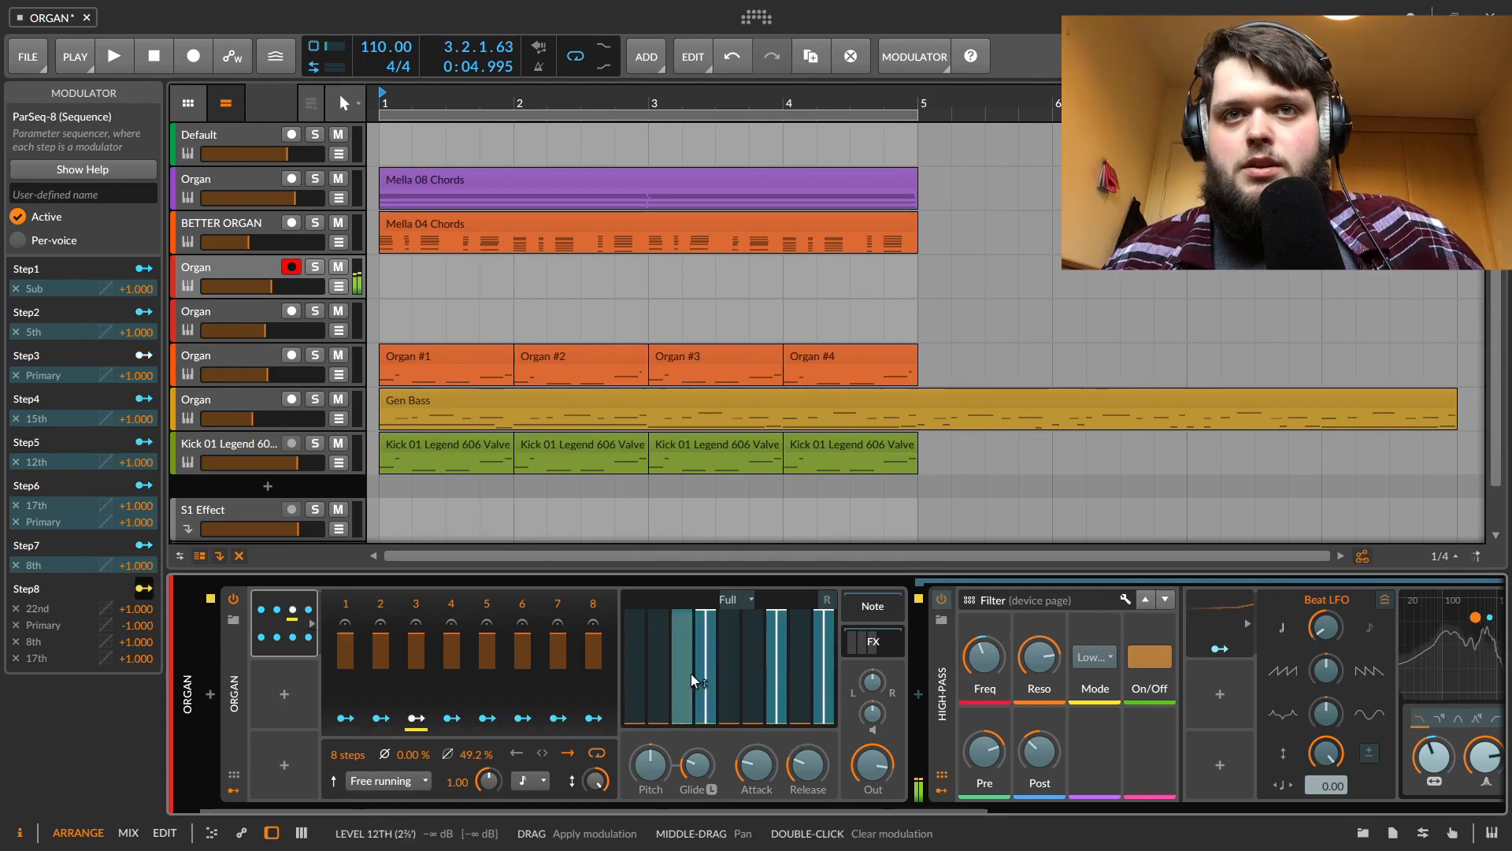
Map ParSeq step 3 to the 17th and Primary drawbars at -1.000 and the 22nd and 12th at +1.000
{"action": "left_click", "coordinate": [416, 718]}
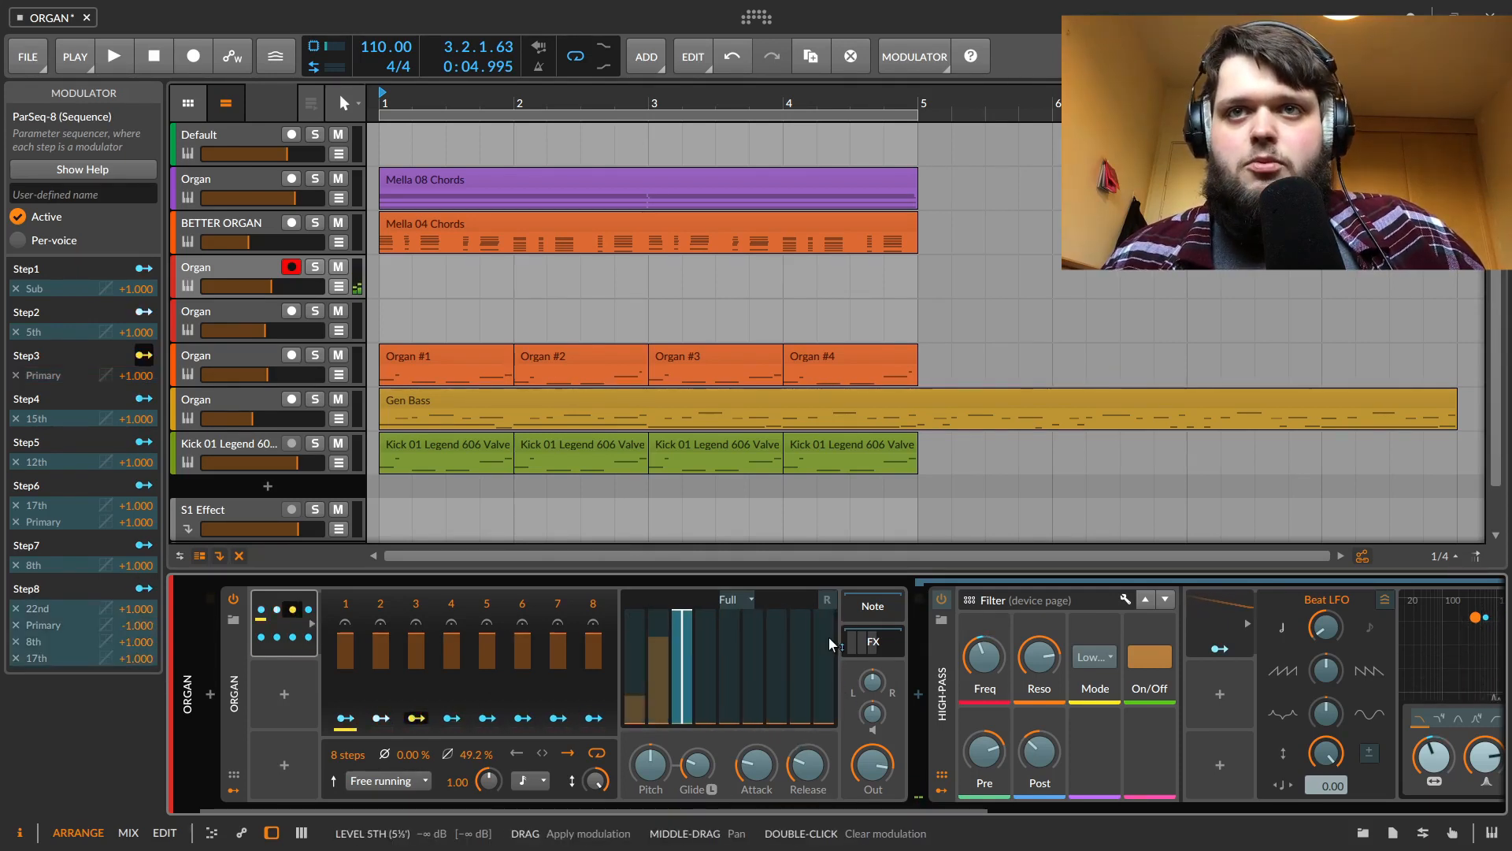
{"action": "left_click", "coordinate": [777, 685]}
{"action": "left_click_drag", "start_coordinate": [827, 715], "coordinate": [827, 602]}
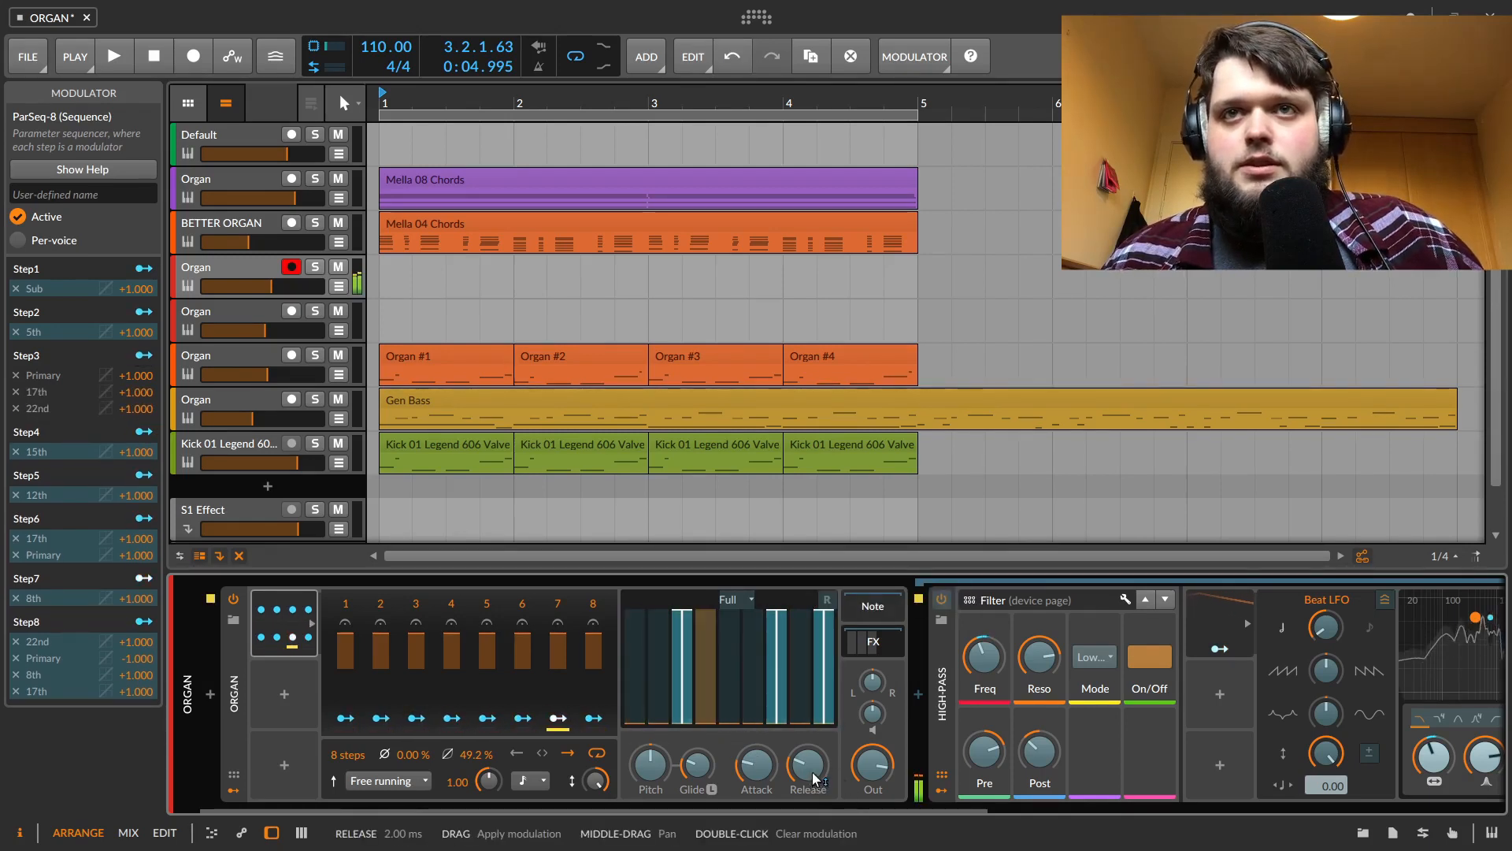
{"action": "left_click_drag", "start_coordinate": [778, 620], "coordinate": [778, 834]}
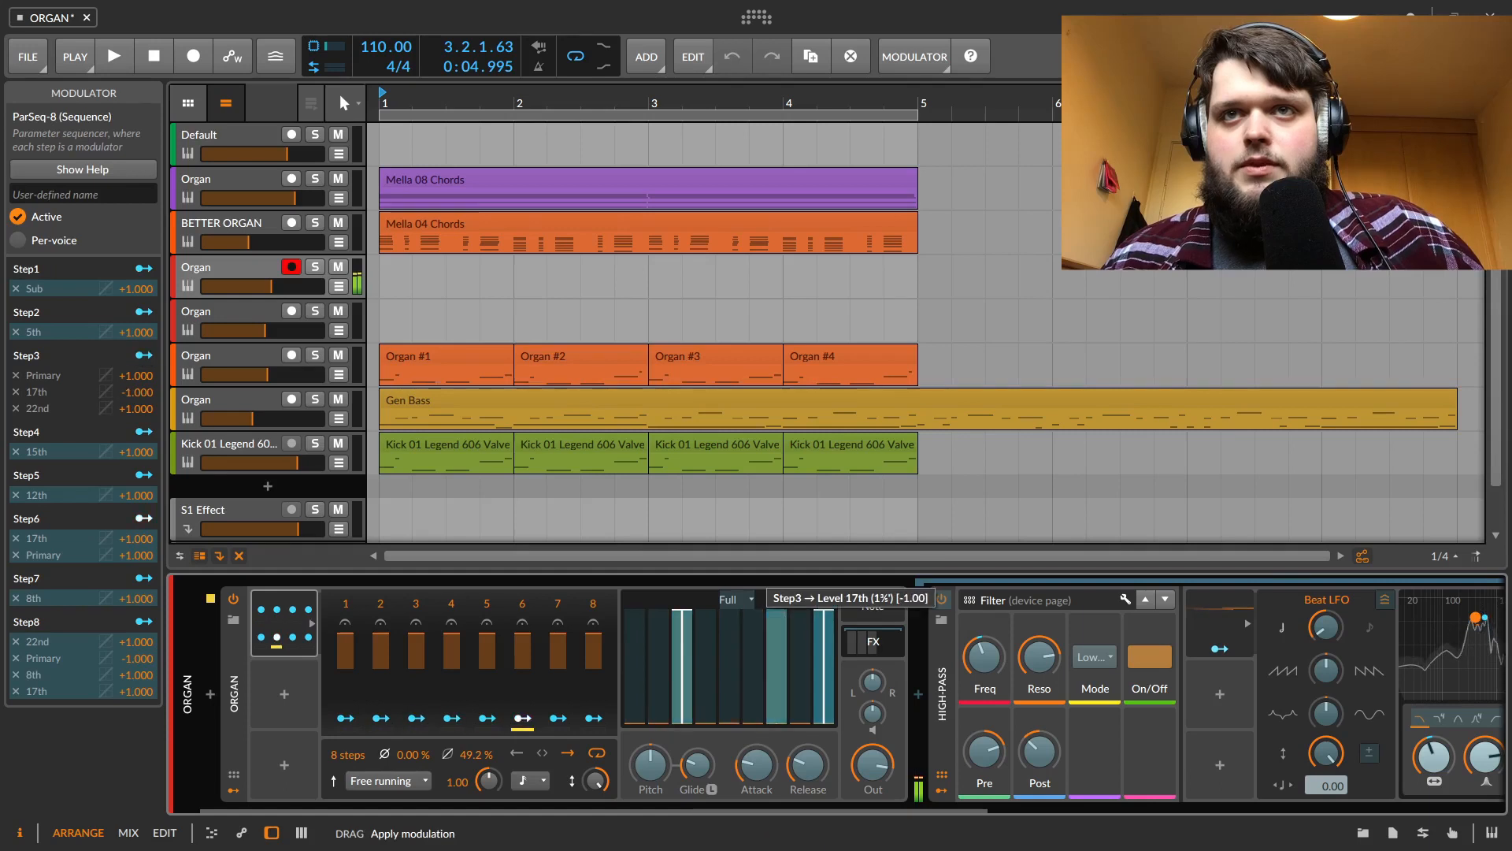
{"action": "left_click_drag", "start_coordinate": [684, 628], "coordinate": [685, 841]}
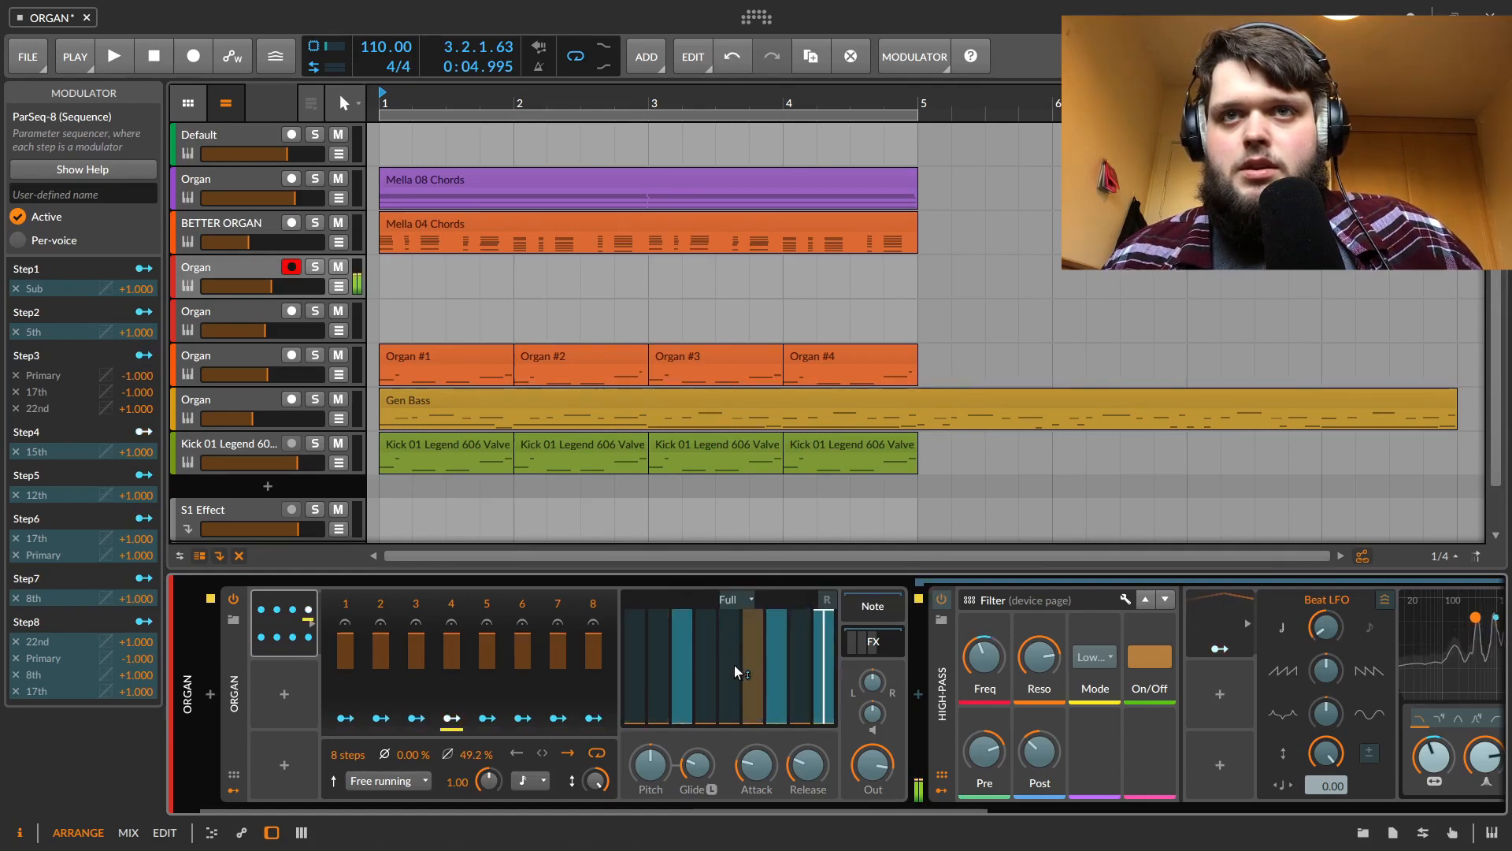
{"action": "left_click_drag", "start_coordinate": [734, 663], "coordinate": [734, 548]}
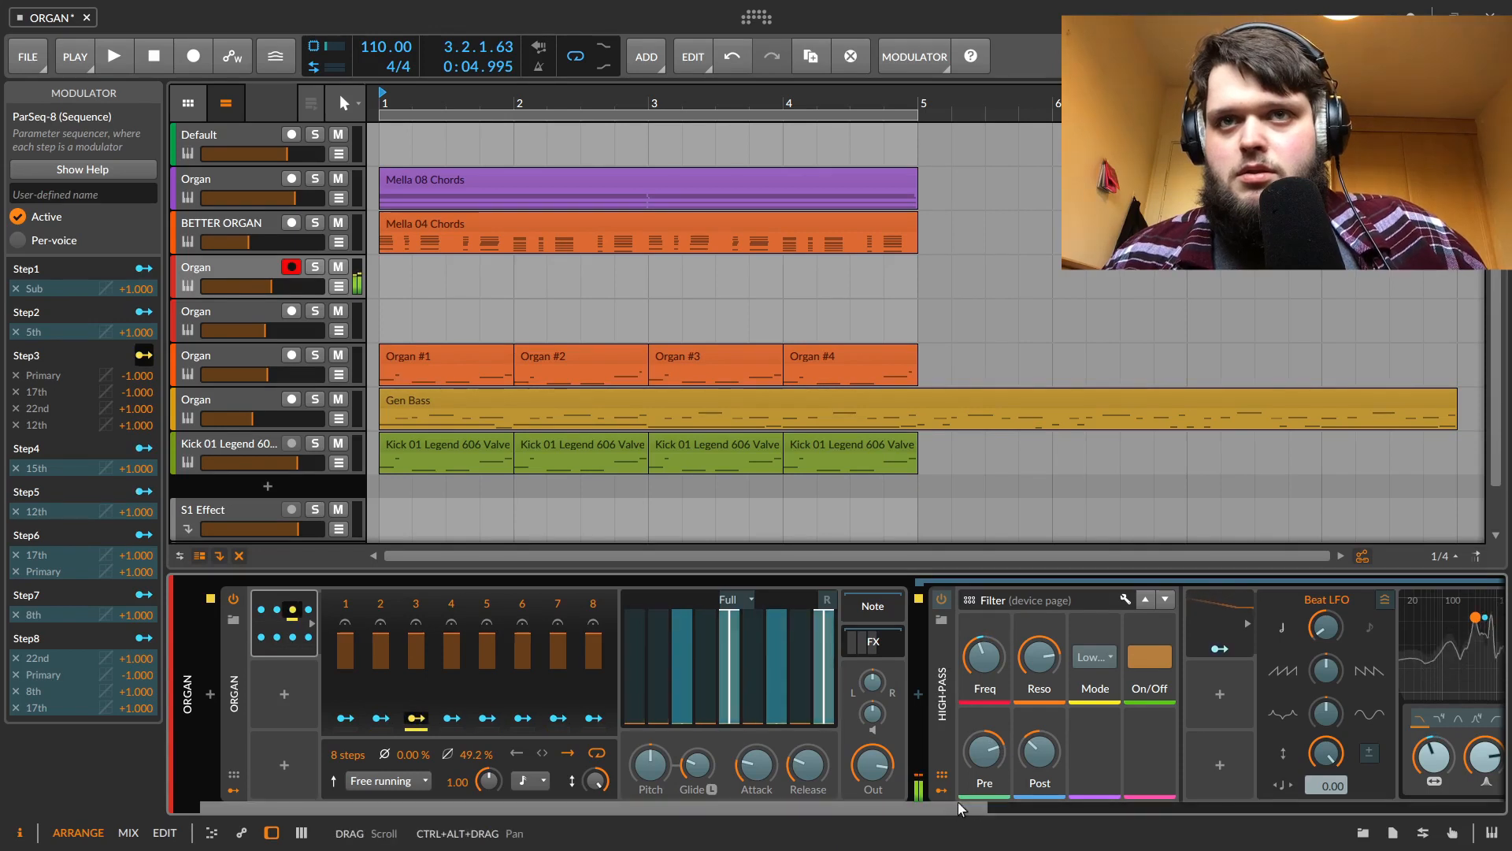
Set the ParSeq-8 timebase to Pitch (of current note) and its rate to 2.00
{"action": "left_click_drag", "start_coordinate": [956, 805], "coordinate": [1425, 812]}
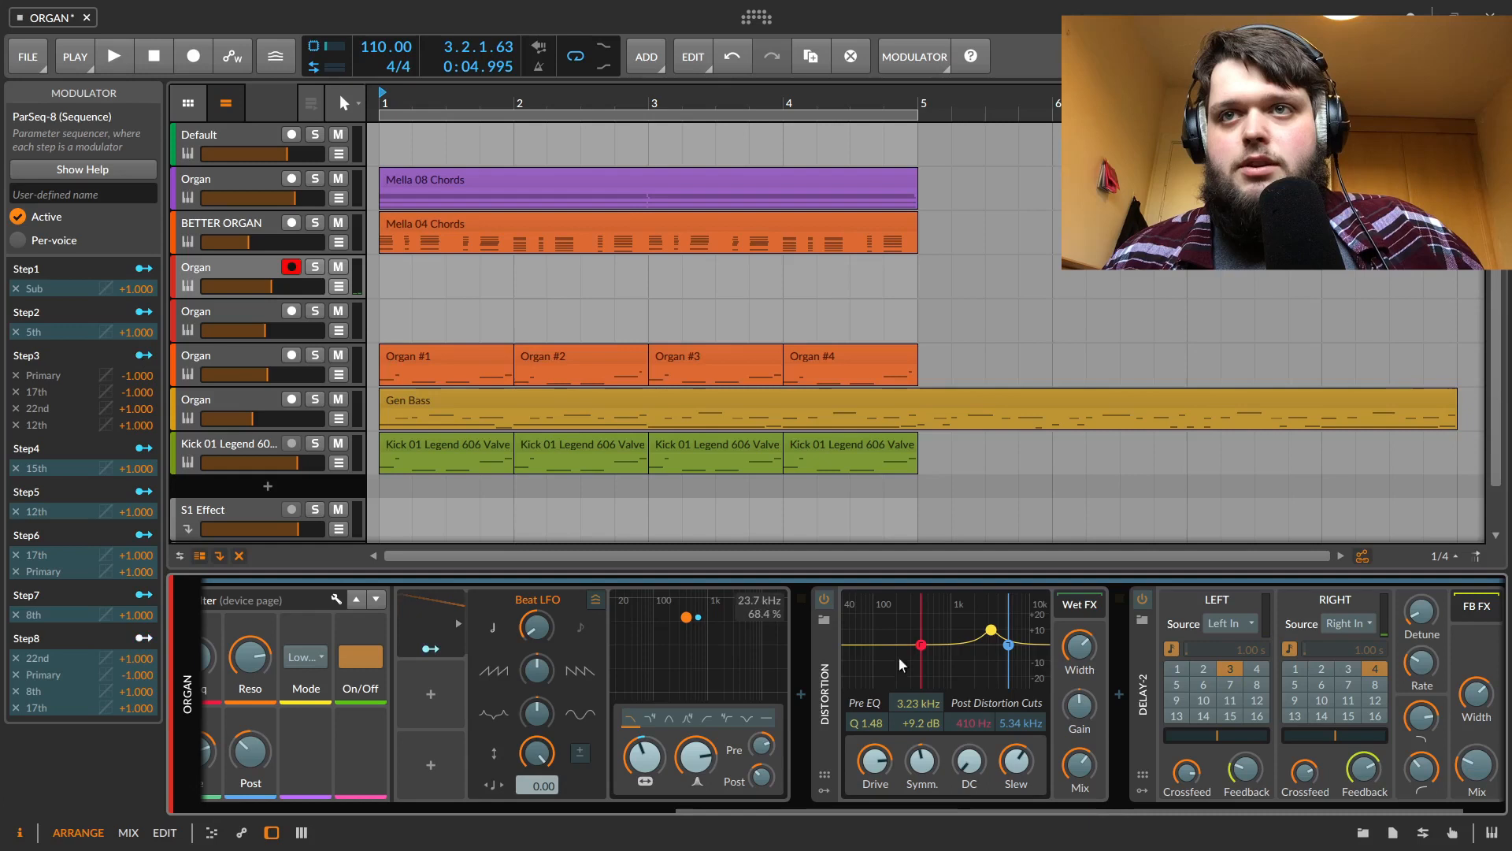
{"action": "left_click_drag", "start_coordinate": [827, 806], "coordinate": [942, 801]}
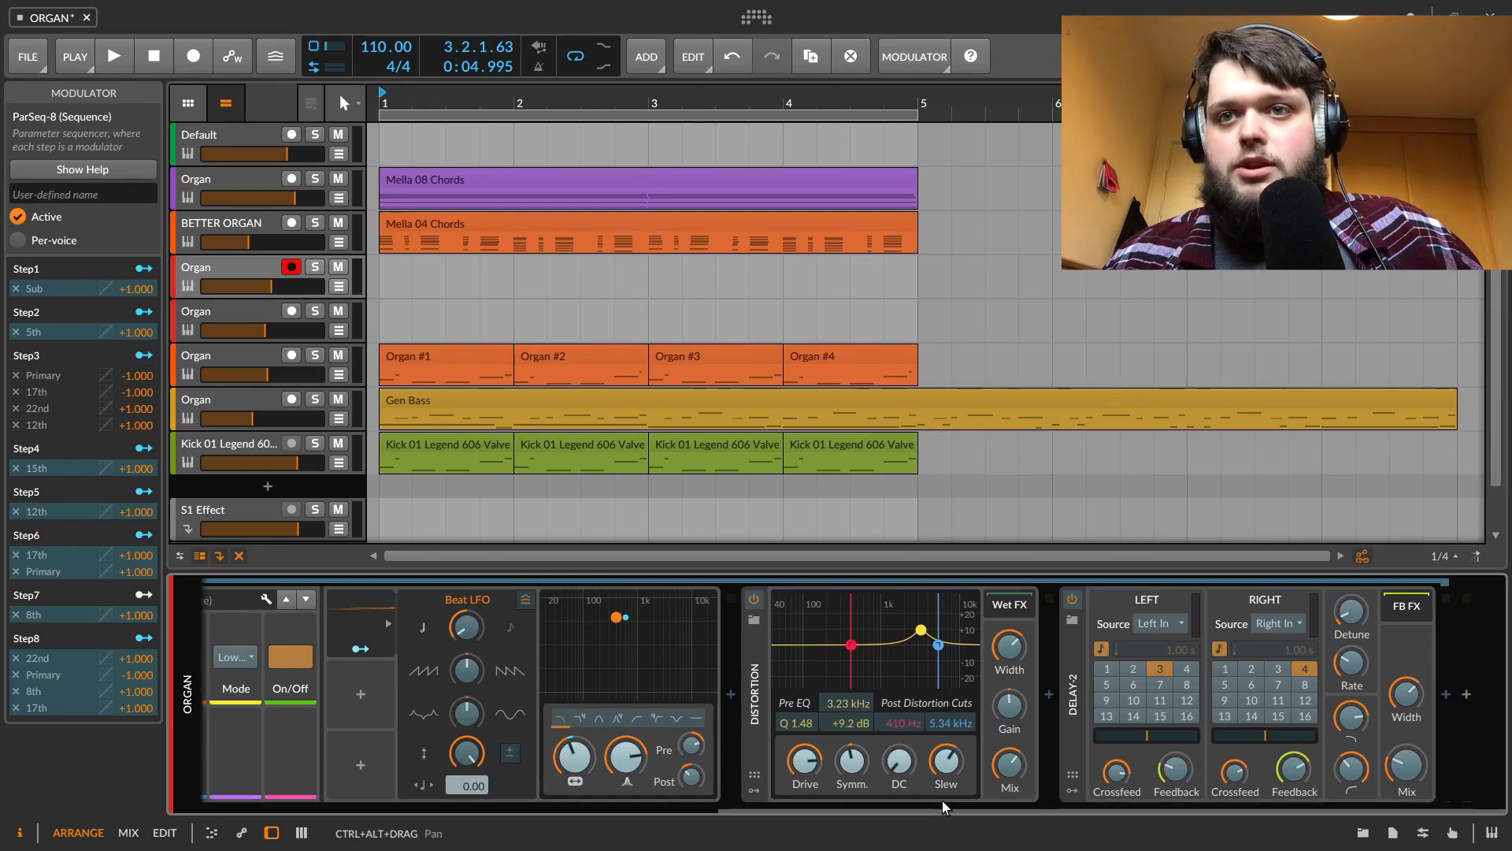
{"action": "left_click", "coordinate": [630, 806]}
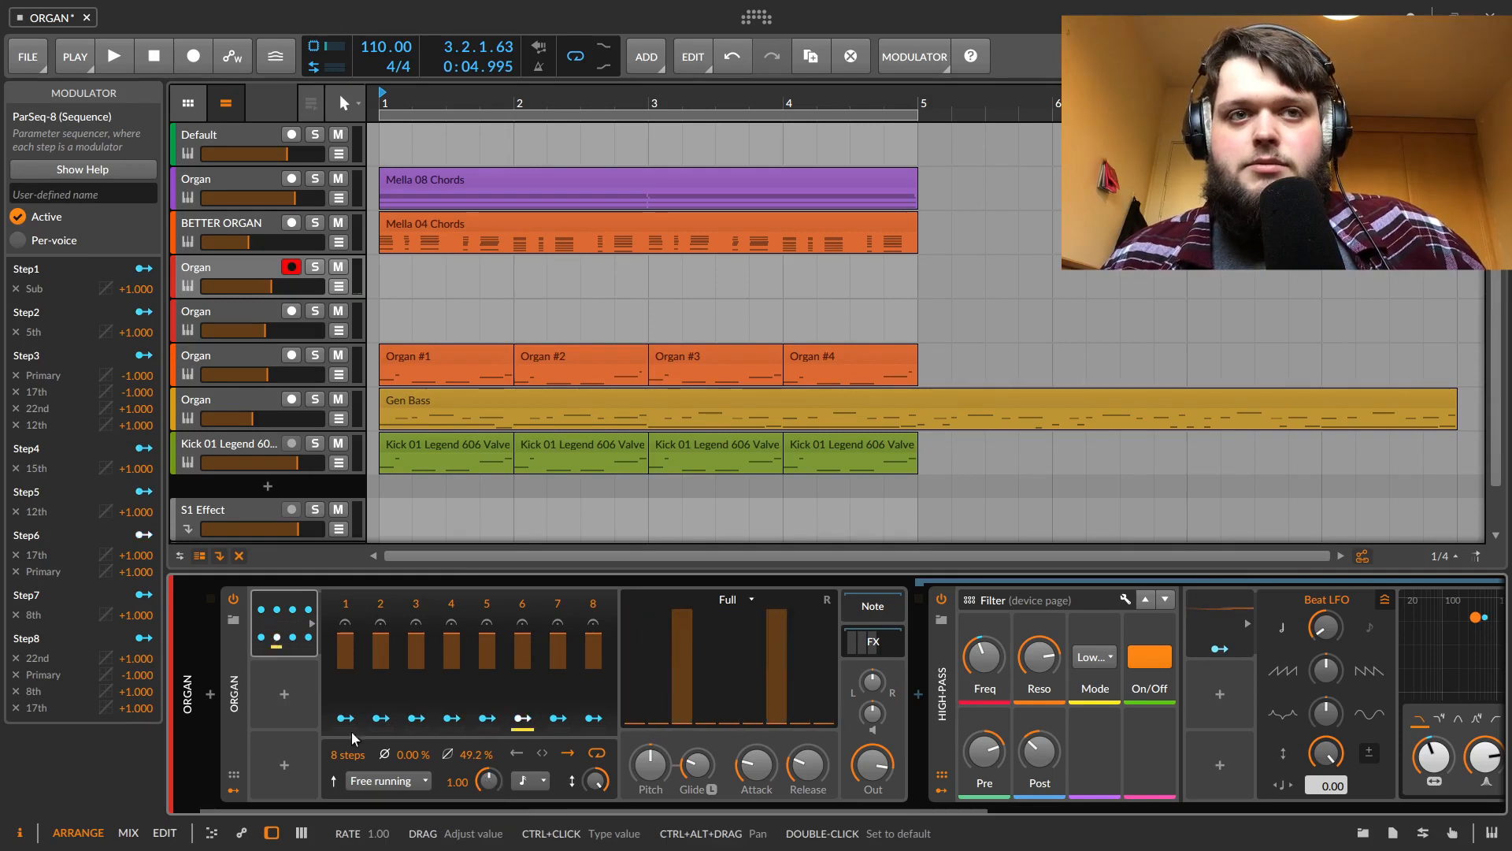
{"action": "left_click_drag", "start_coordinate": [488, 781], "coordinate": [489, 802]}
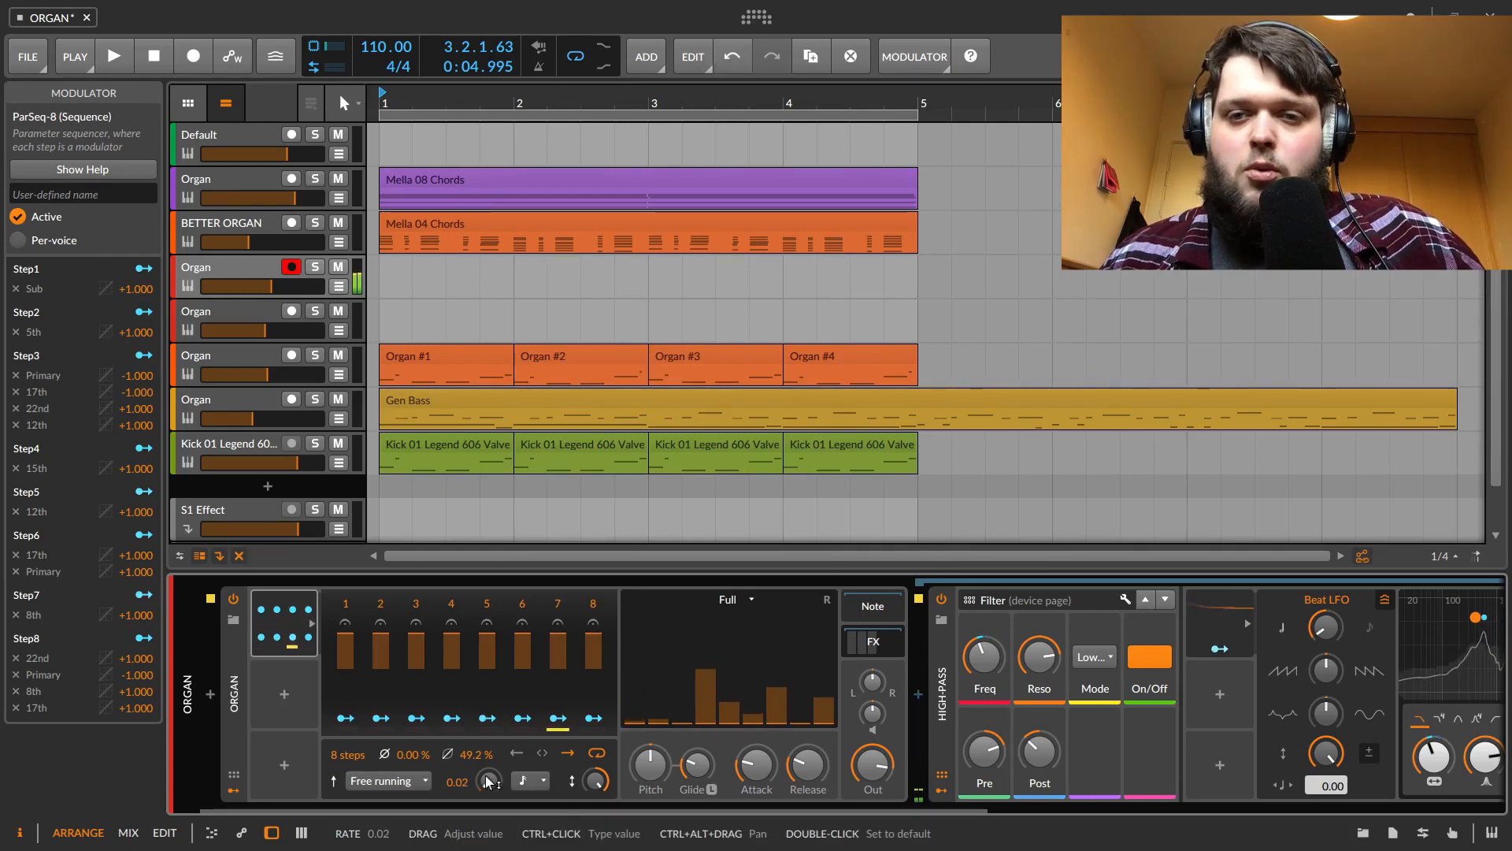
{"action": "mouse_move", "coordinate": [488, 782]}
{"action": "left_mouse_down"}
{"action": "mouse_move", "coordinate": [489, 745]}
{"action": "mouse_move", "coordinate": [489, 781]}
{"action": "left_mouse_up"}
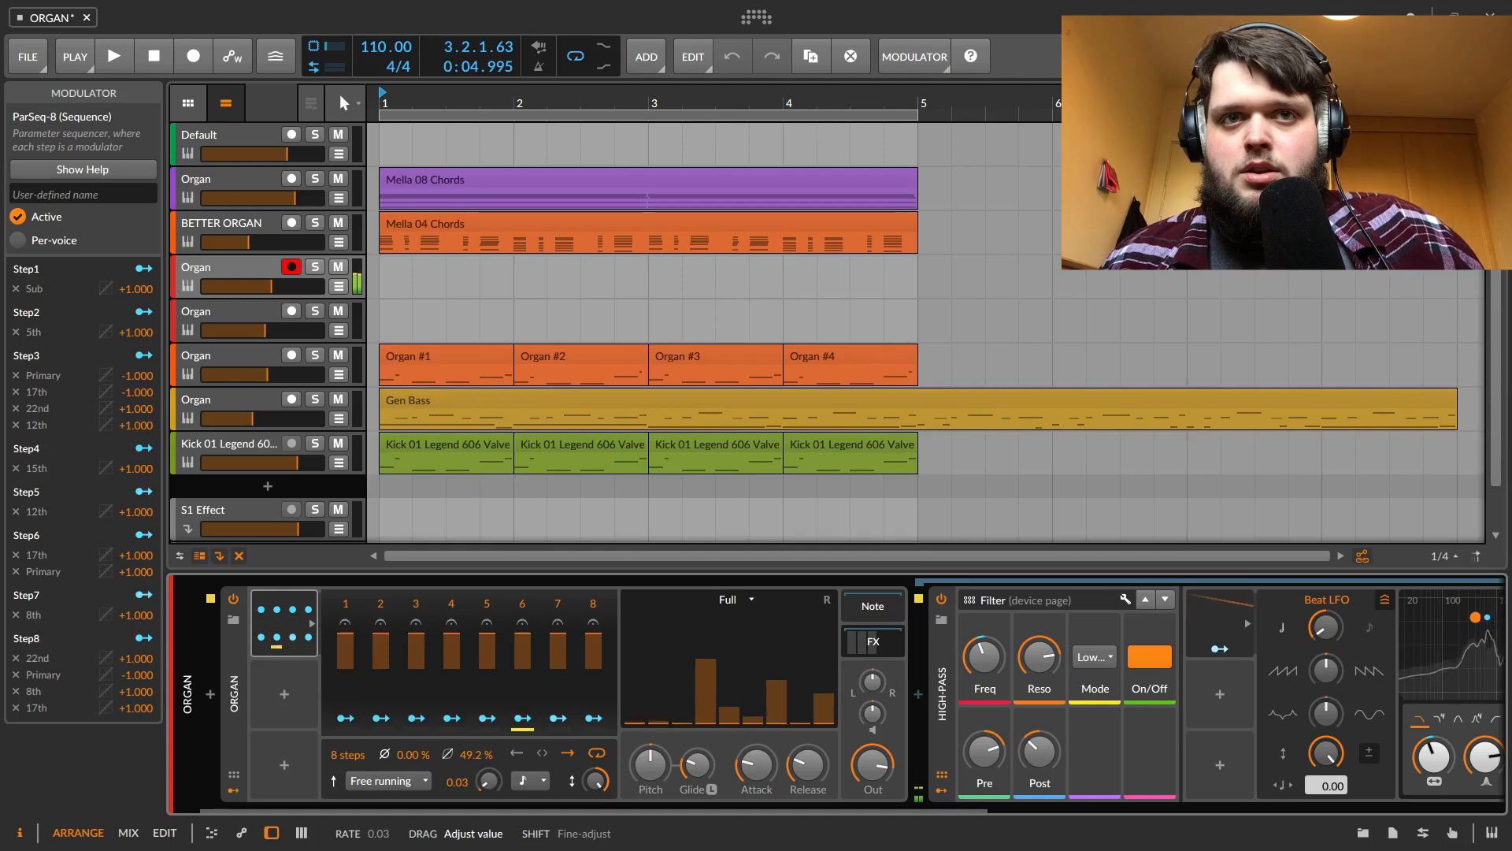
{"action": "left_click", "coordinate": [535, 786]}
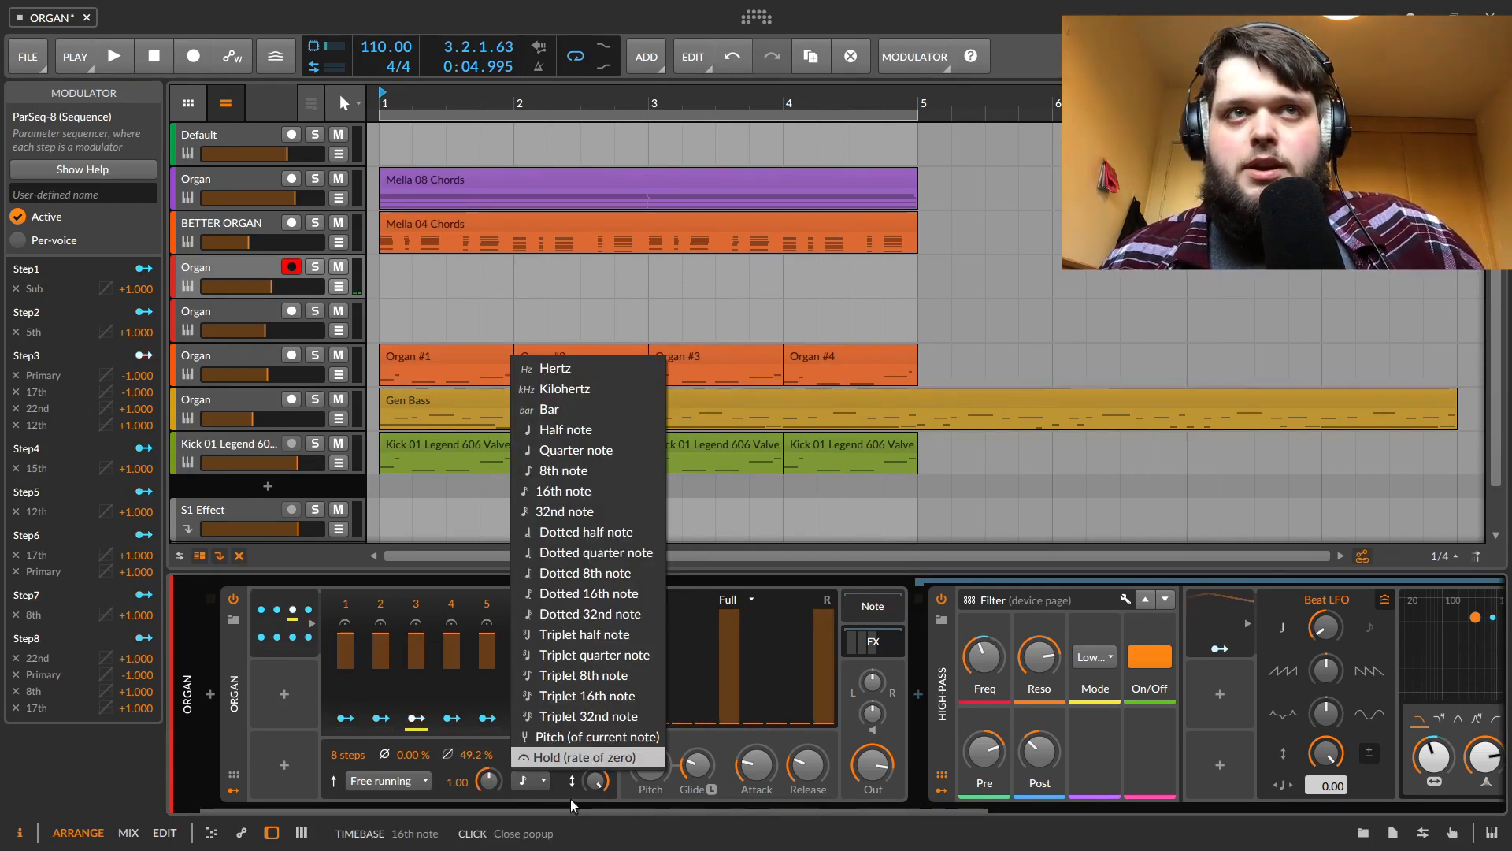
{"action": "left_click", "coordinate": [603, 737]}
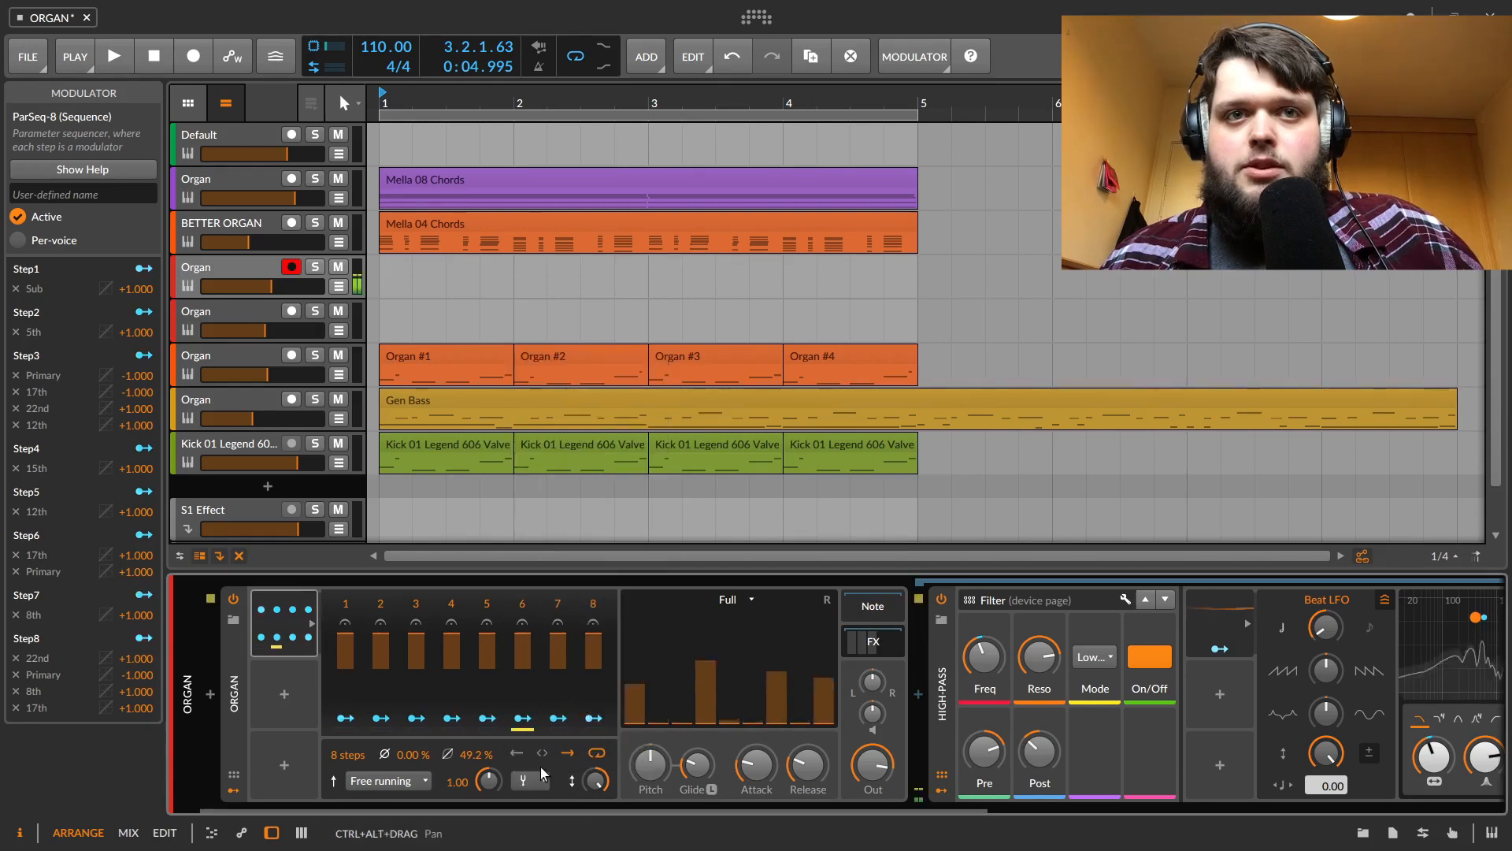
{"action": "left_click_drag", "start_coordinate": [487, 780], "coordinate": [485, 806]}
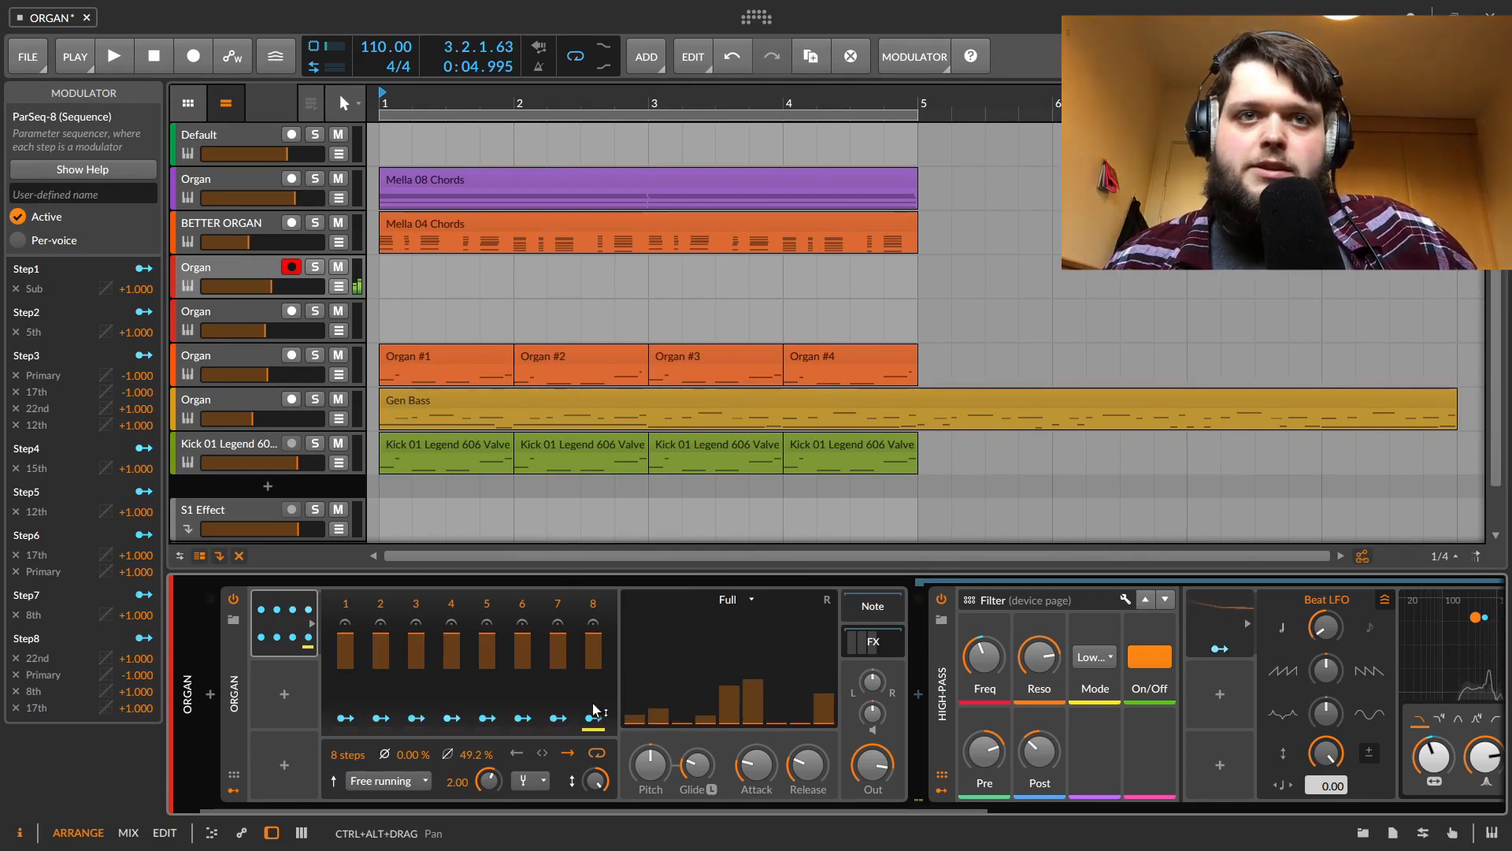
Draw varied depths across the ParSeq steps, then reset every step to full depth
{"action": "left_click_drag", "start_coordinate": [479, 642], "coordinate": [416, 682]}
{"action": "left_click_drag", "start_coordinate": [522, 646], "coordinate": [557, 658]}
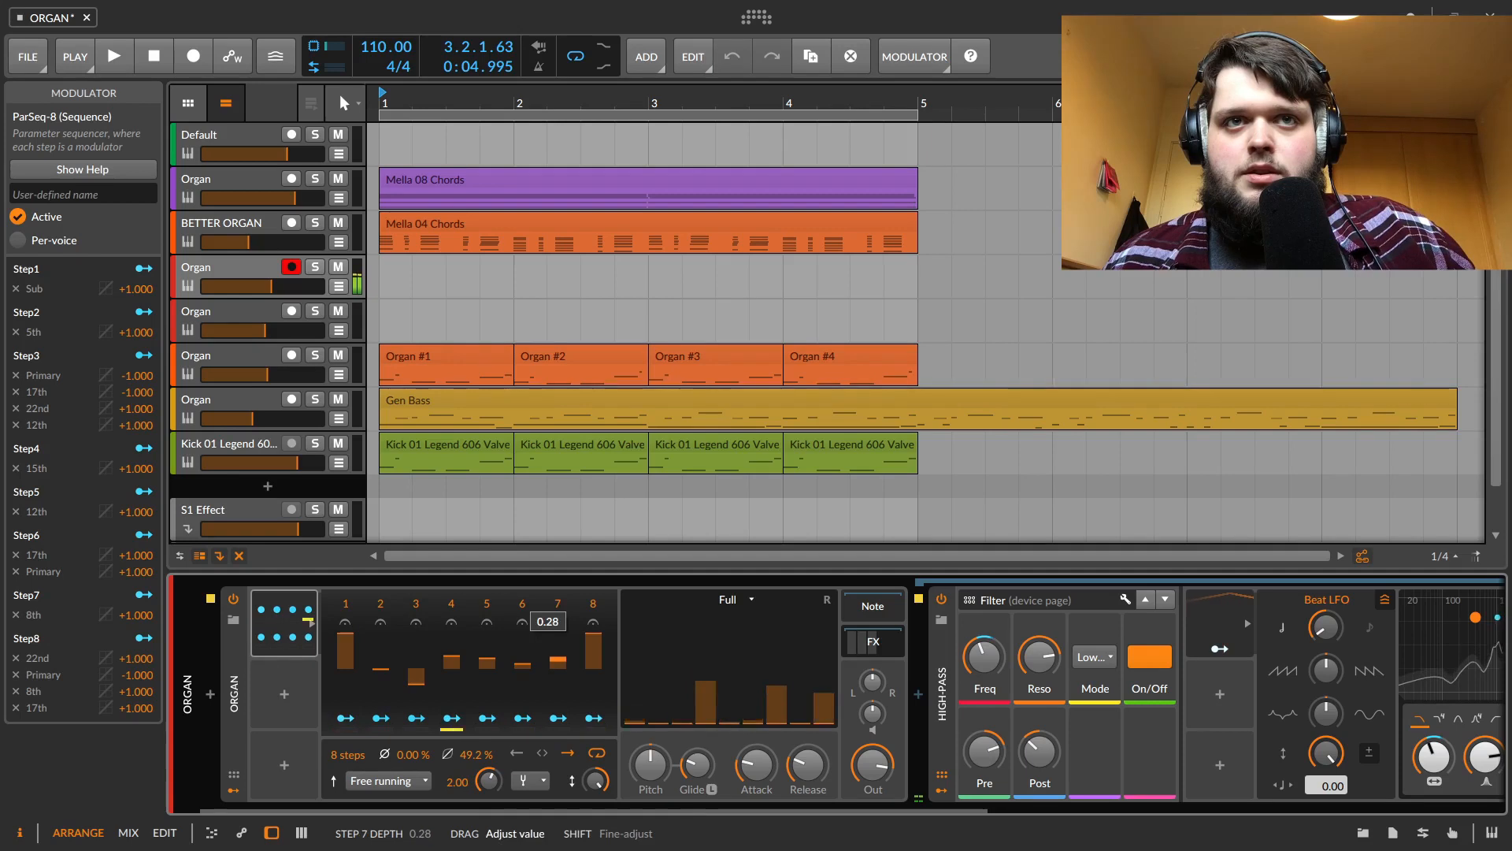
{"action": "left_click_drag", "start_coordinate": [540, 643], "coordinate": [540, 645]}
{"action": "double_click", "coordinate": [541, 643]}
{"action": "double_click", "coordinate": [520, 642]}
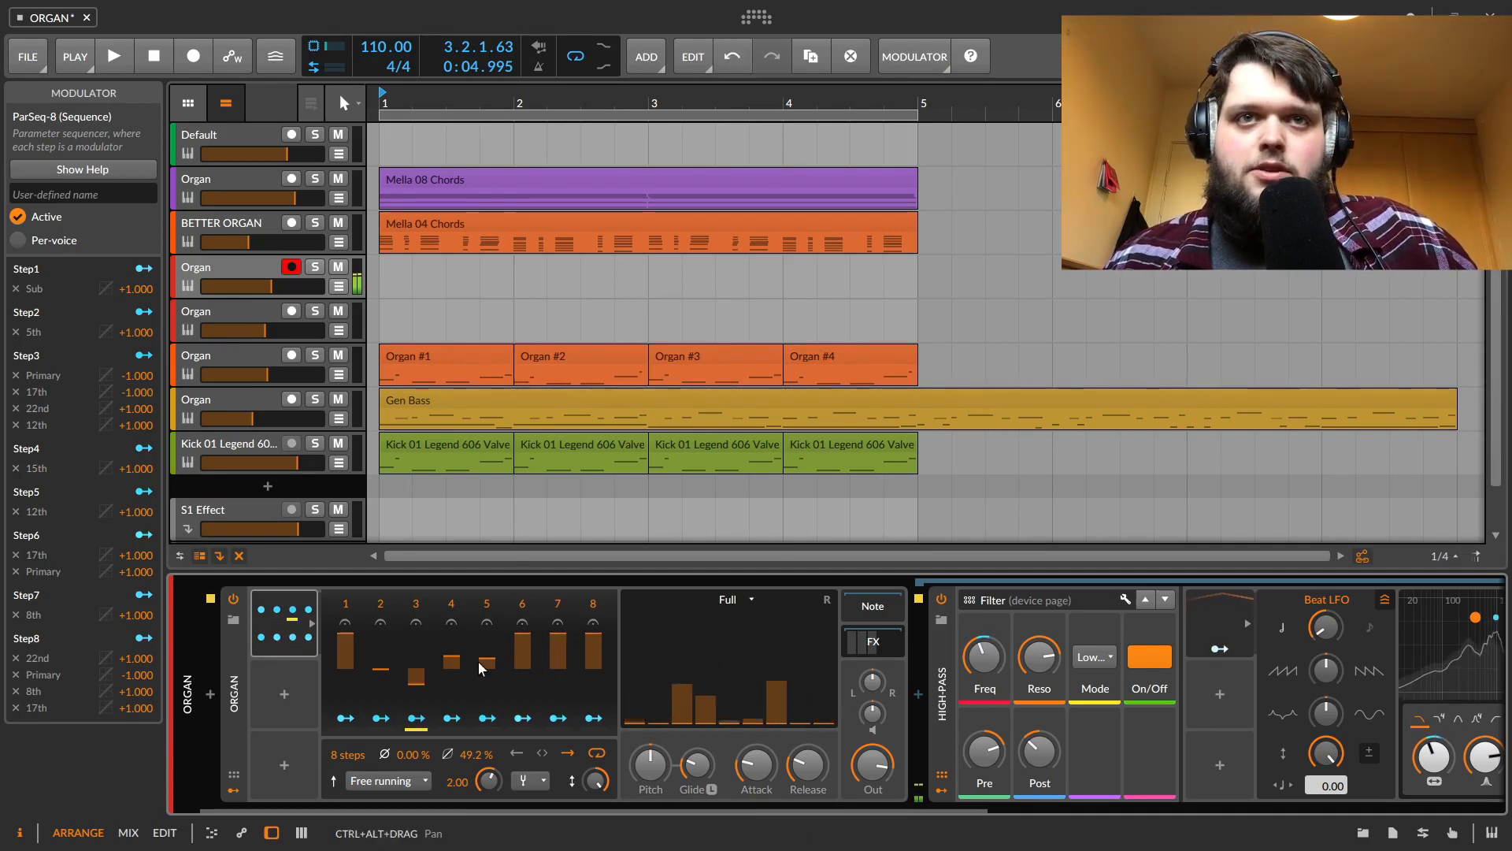
{"action": "left_click", "coordinate": [502, 648]}
{"action": "double_click", "coordinate": [487, 658]}
{"action": "double_click", "coordinate": [451, 658]}
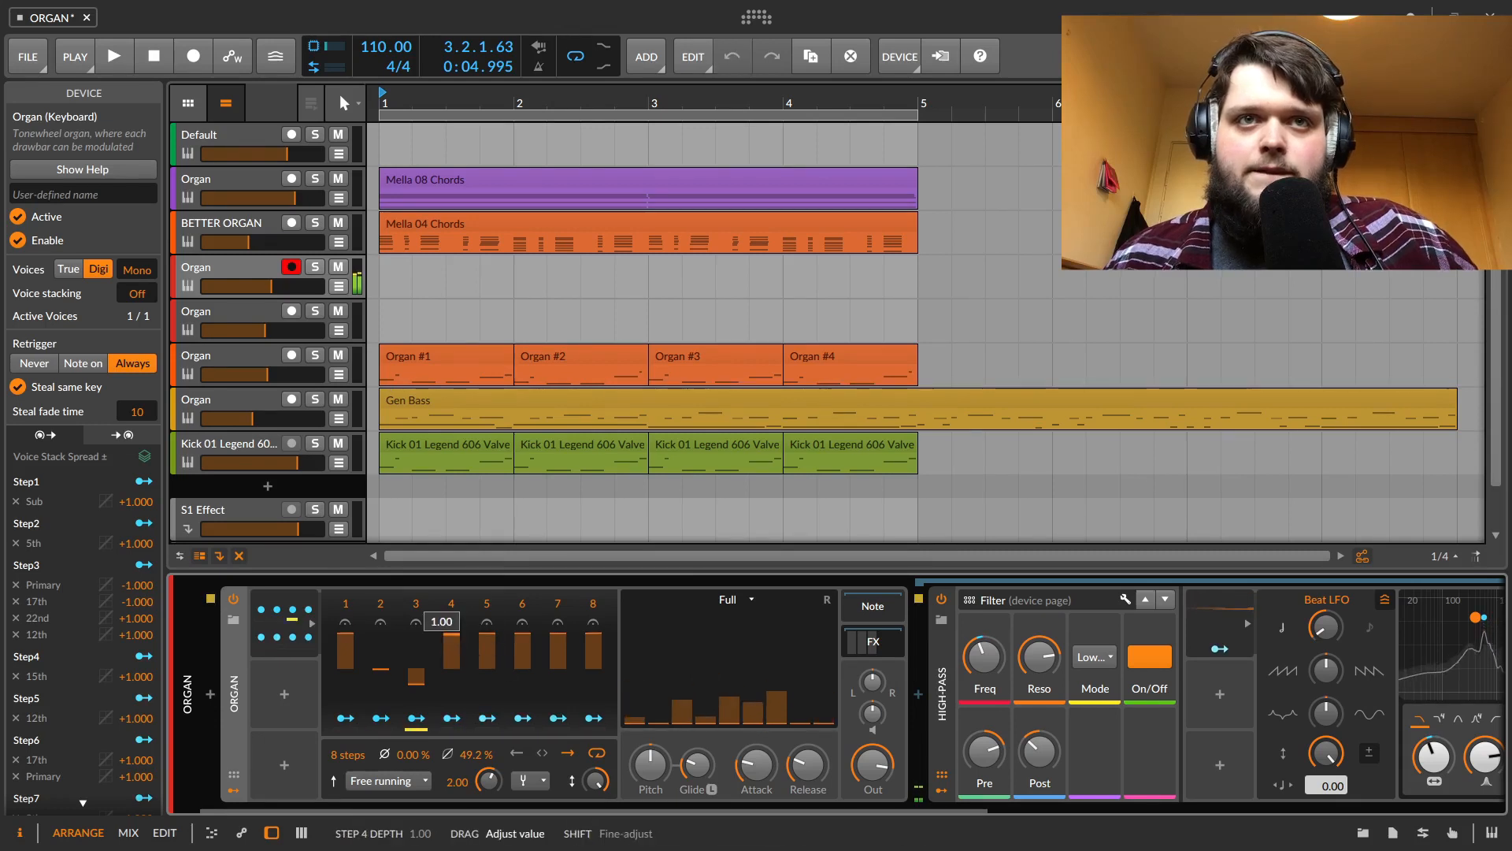
{"action": "left_click_drag", "start_coordinate": [429, 679], "coordinate": [429, 644]}
{"action": "double_click", "coordinate": [382, 658]}
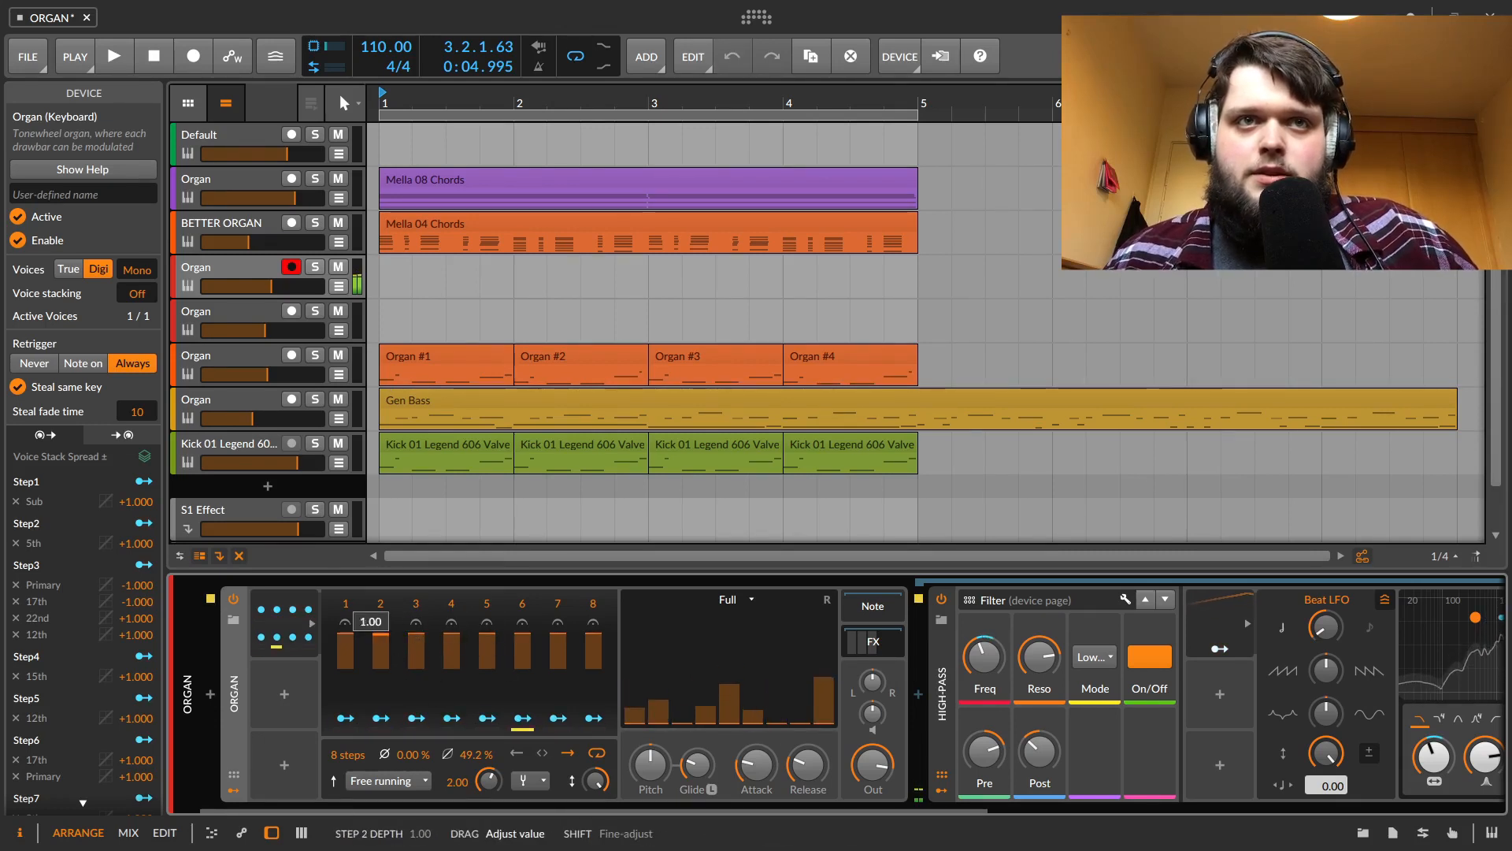
Set the ParSeq-8 smoothing to 20.8% and draw new step depths, keeping steps 1 and 8 full and lowering steps 2 to 7
{"action": "mouse_move", "coordinate": [477, 755]}
{"action": "left_mouse_down"}
{"action": "mouse_move", "coordinate": [478, 787]}
{"action": "mouse_move", "coordinate": [490, 756]}
{"action": "left_mouse_up"}
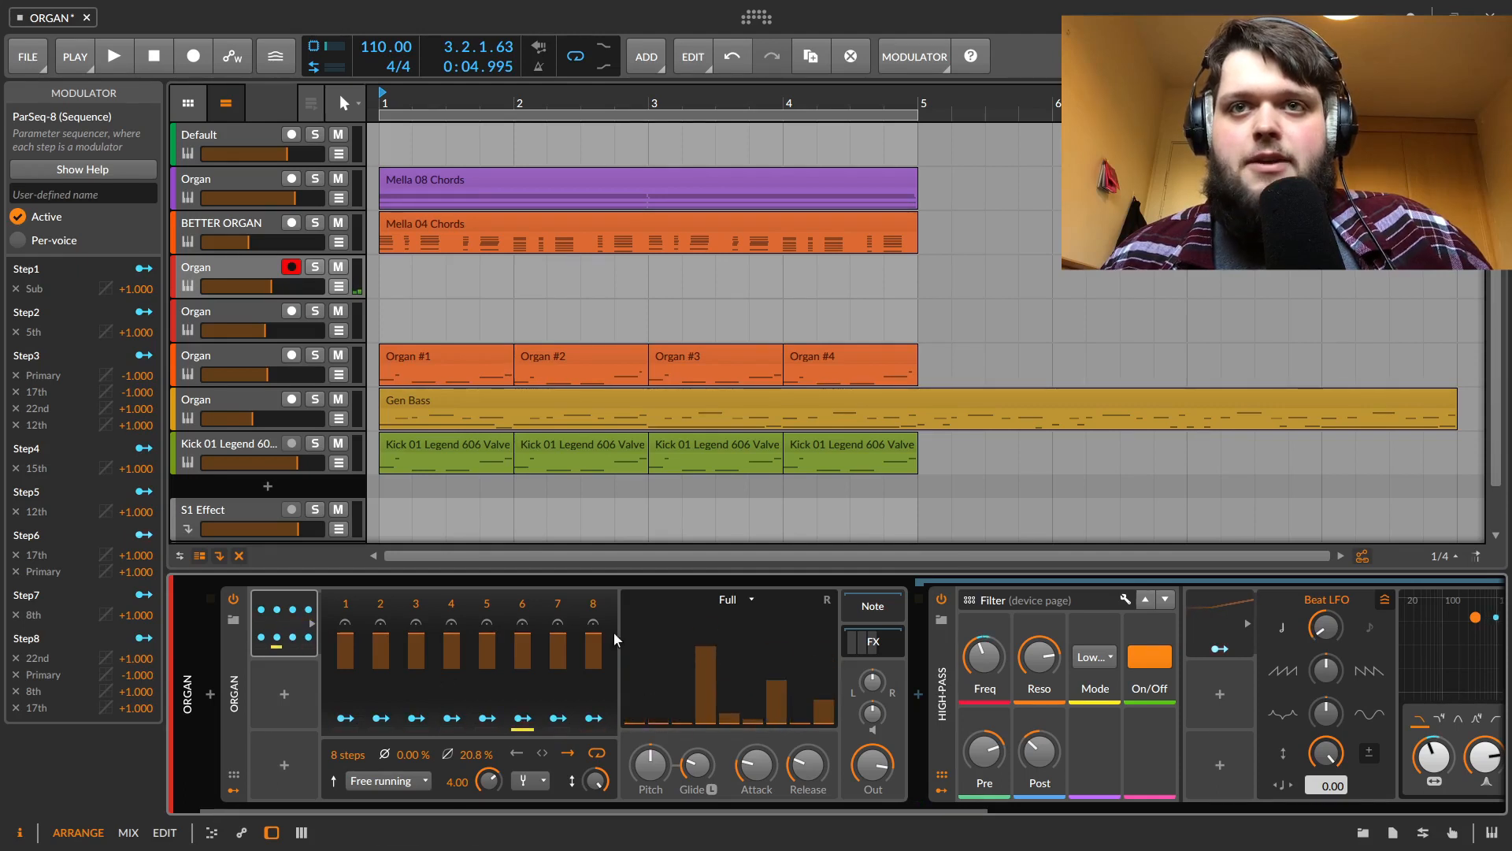
{"action": "left_click_drag", "start_coordinate": [488, 643], "coordinate": [418, 702]}
{"action": "left_click_drag", "start_coordinate": [382, 647], "coordinate": [435, 670]}
{"action": "left_click", "coordinate": [533, 639]}
{"action": "left_click_drag", "start_coordinate": [517, 639], "coordinate": [558, 667]}
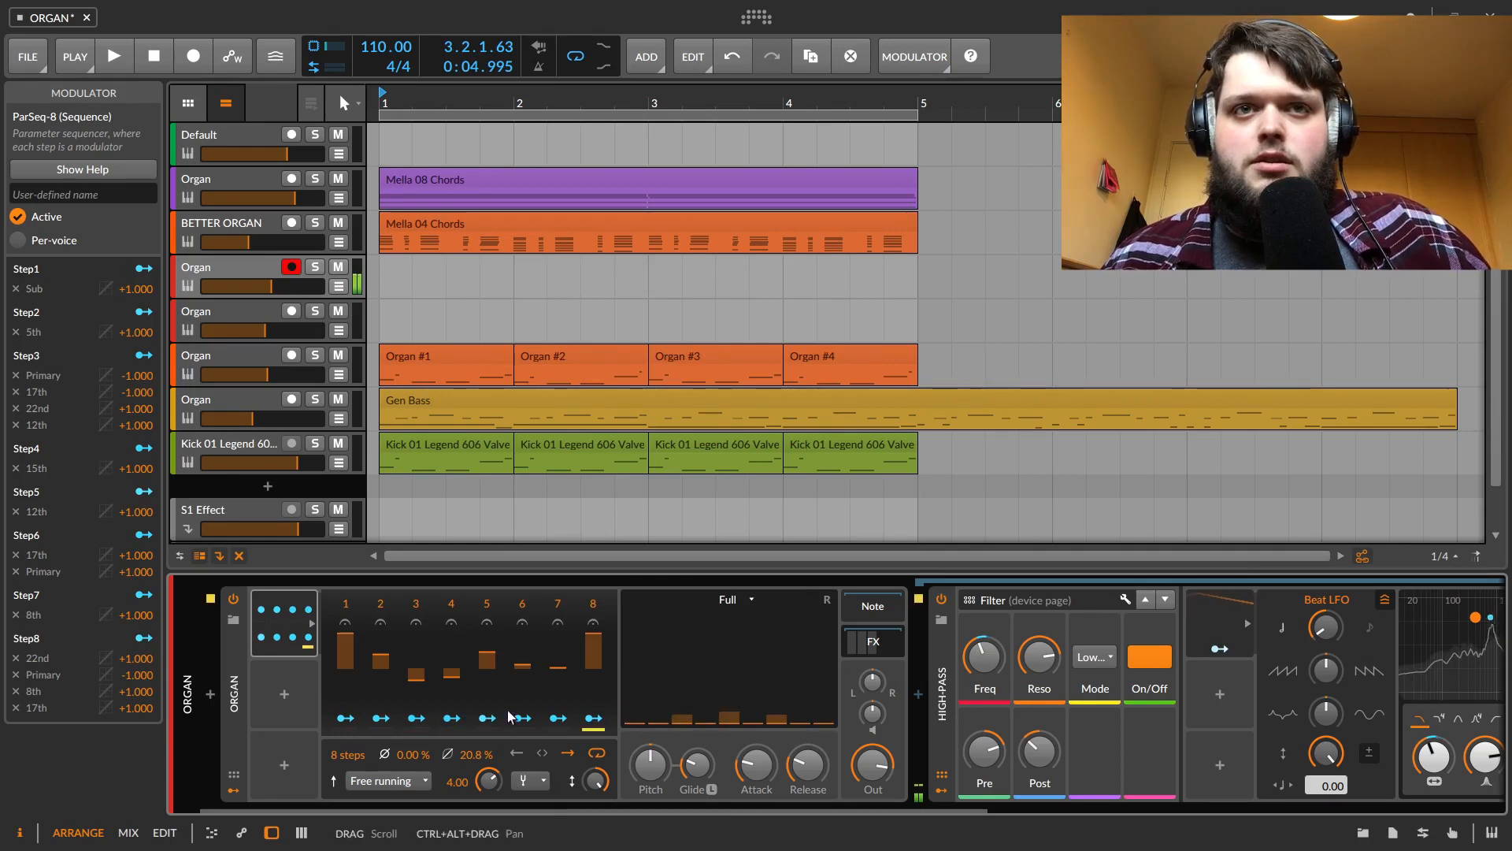
Raise ParSeq-8 steps 3 and 4 and set the ParSeq rate to 50.00
{"action": "left_click_drag", "start_coordinate": [461, 676], "coordinate": [416, 635]}
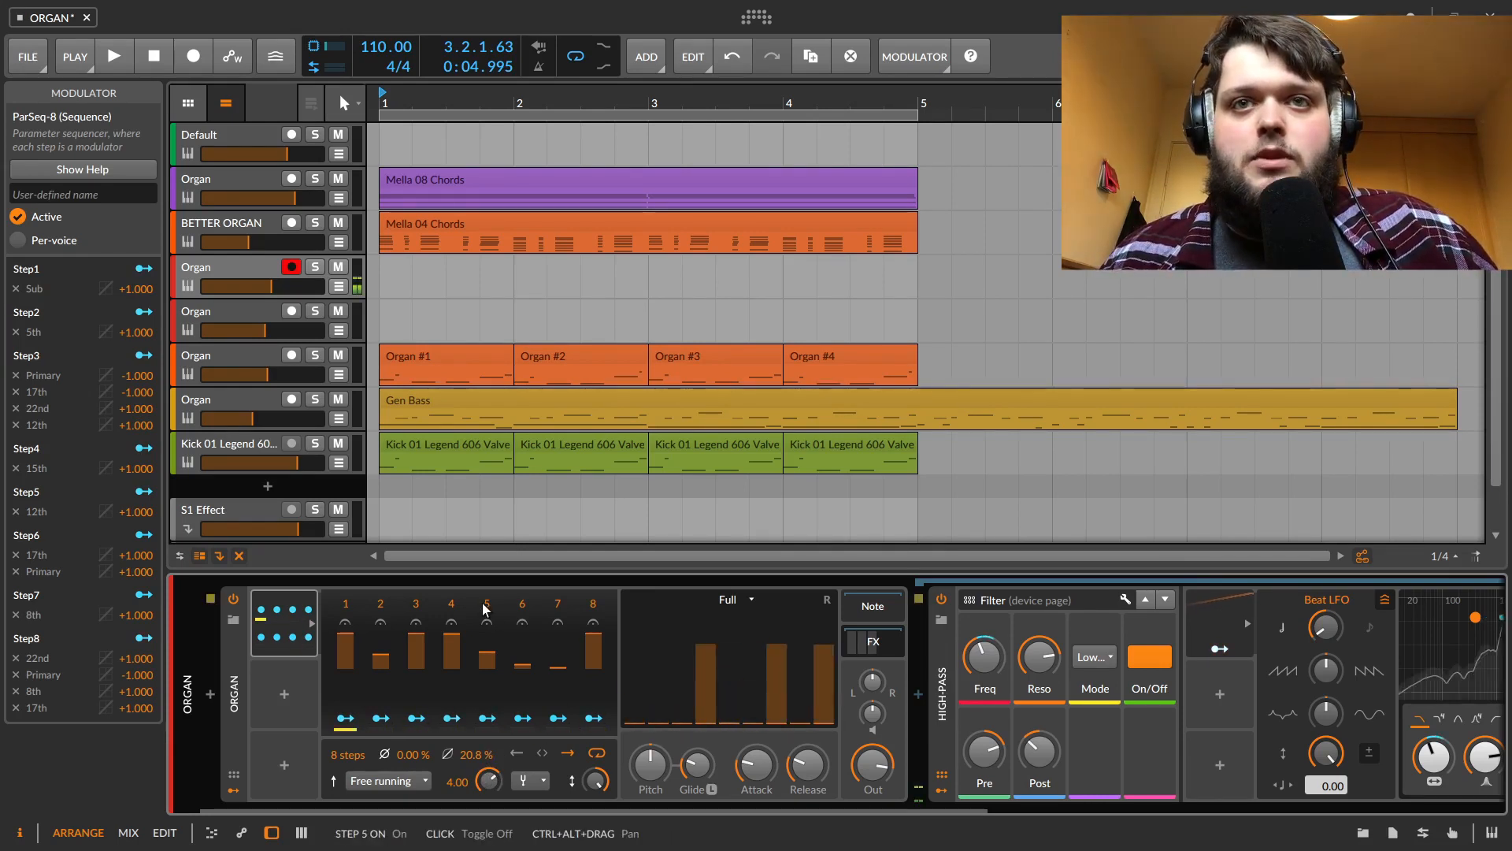
{"action": "left_click_drag", "start_coordinate": [486, 783], "coordinate": [488, 701]}
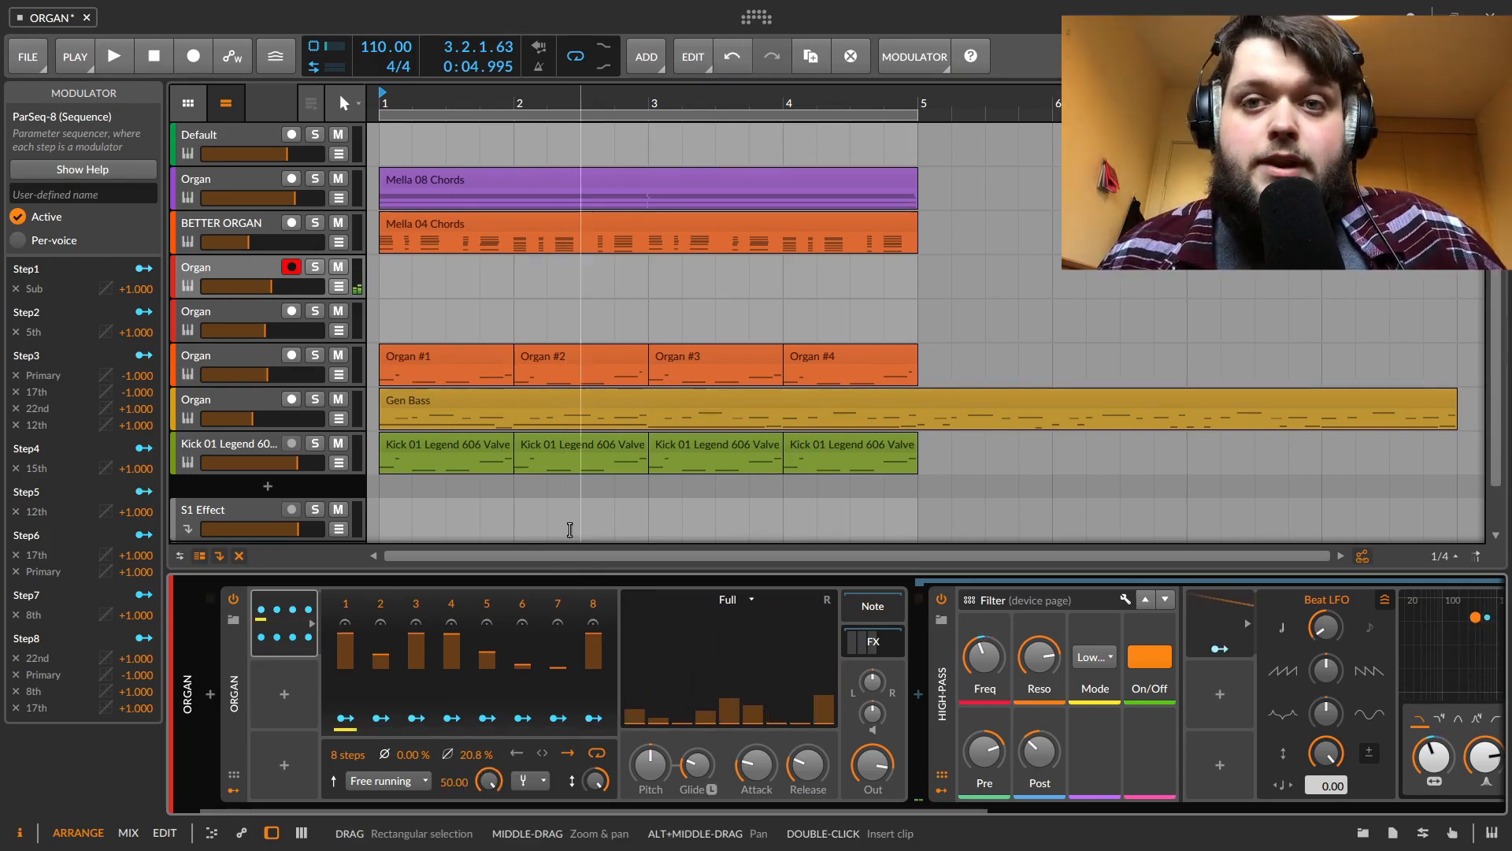
Solo the next Organ track and set its Delay-2 right-channel delay time to step 11
{"action": "left_click", "coordinate": [317, 309]}
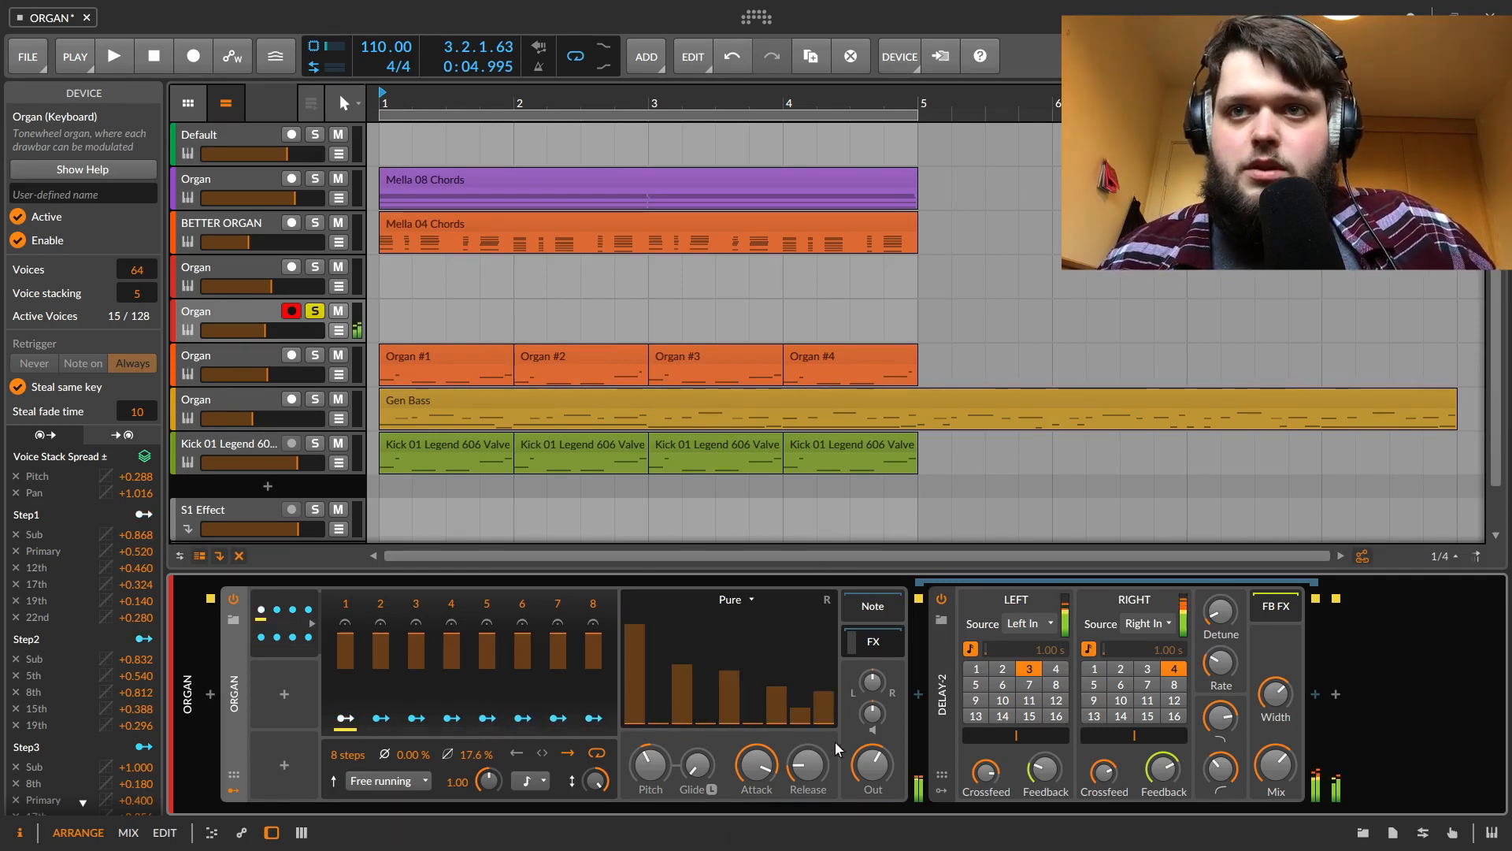
{"action": "left_click_drag", "start_coordinate": [872, 765], "coordinate": [872, 755]}
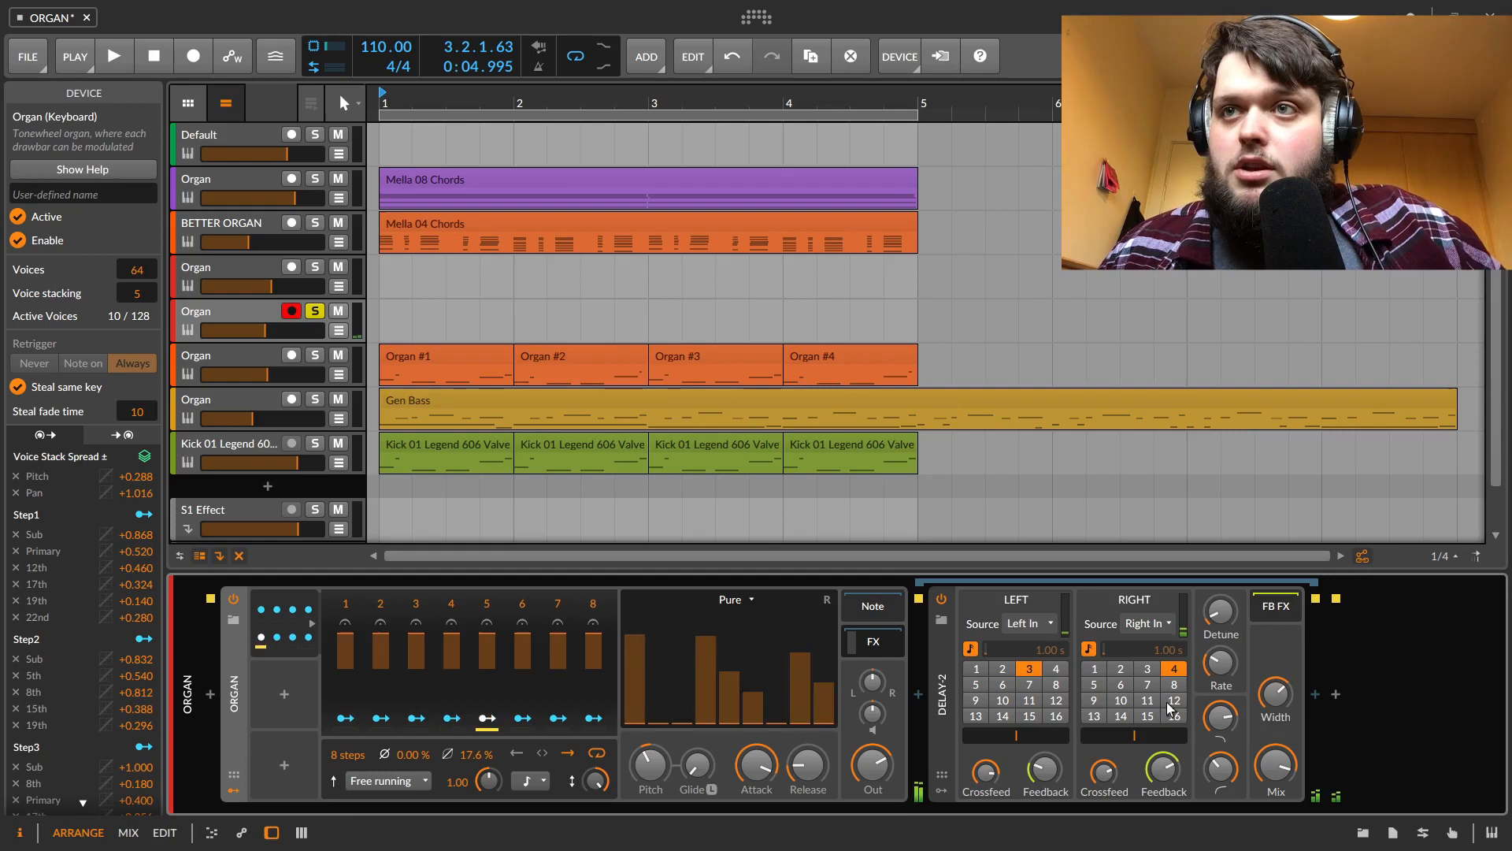
{"action": "left_click", "coordinate": [1094, 669]}
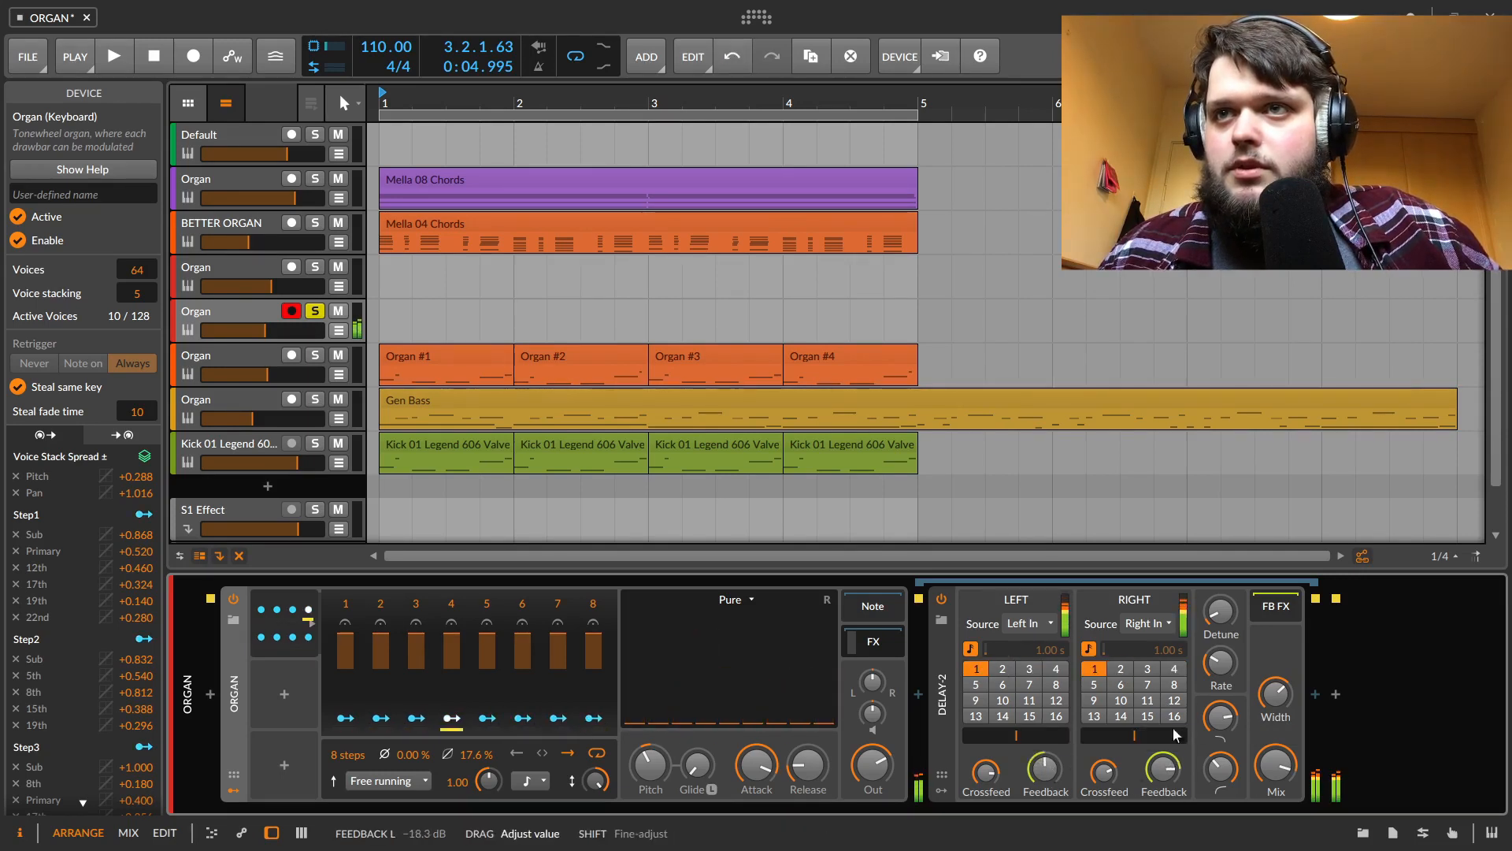
{"action": "left_click", "coordinate": [1148, 700]}
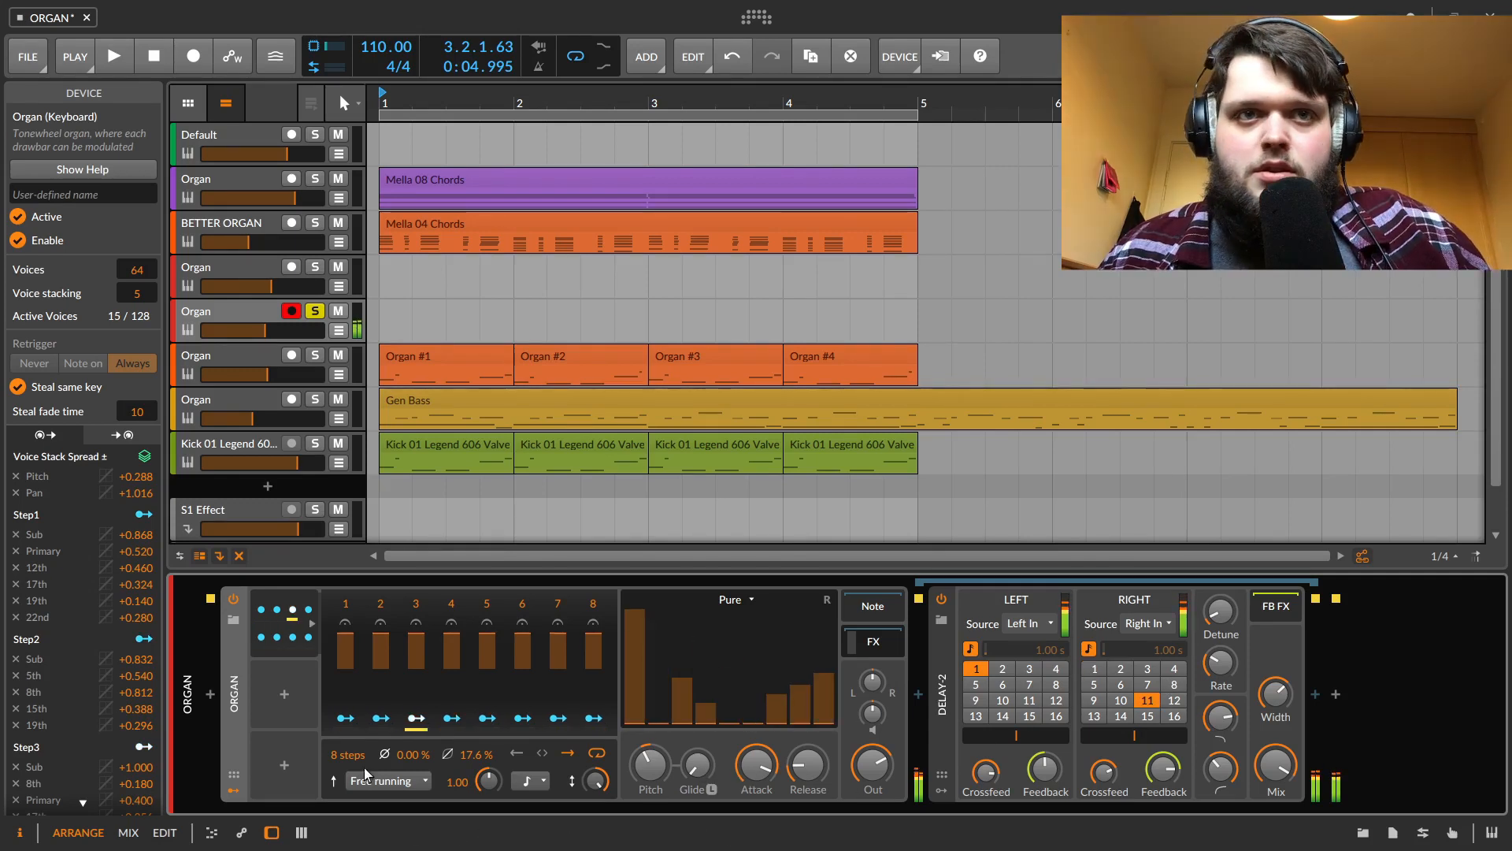
Set this track's ParSeq-8 rate to 0.28 and unsolo the track
{"action": "mouse_move", "coordinate": [475, 772]}
{"action": "left_mouse_down"}
{"action": "mouse_move", "coordinate": [475, 733]}
{"action": "mouse_move", "coordinate": [476, 788]}
{"action": "left_mouse_up"}
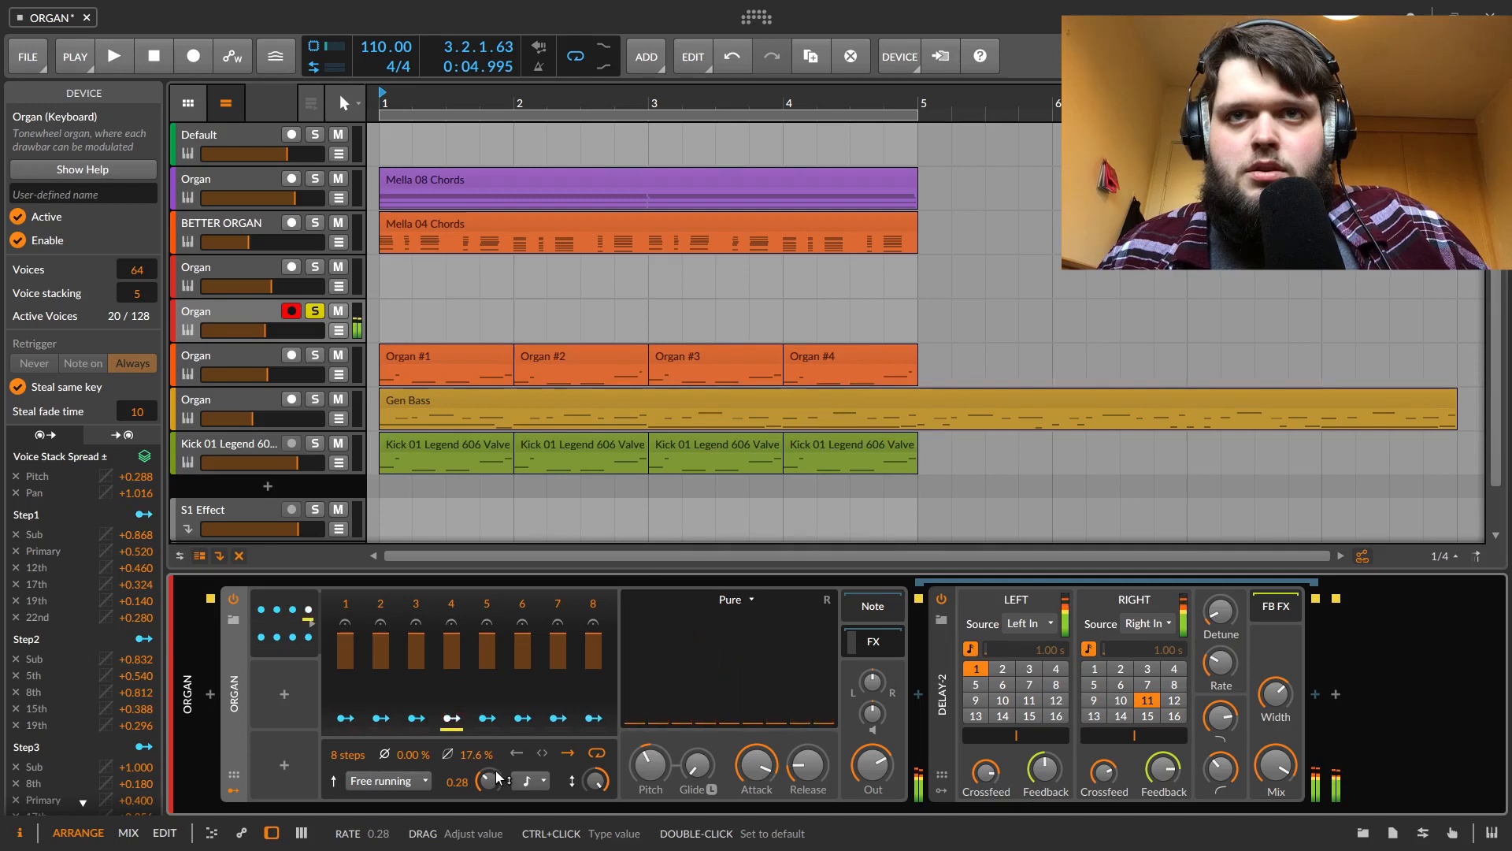
{"action": "left_click", "coordinate": [317, 311]}
Solo and select the Organ track with the ADSR organ, select its Amp device and start playback
{"action": "left_click", "coordinate": [316, 355]}
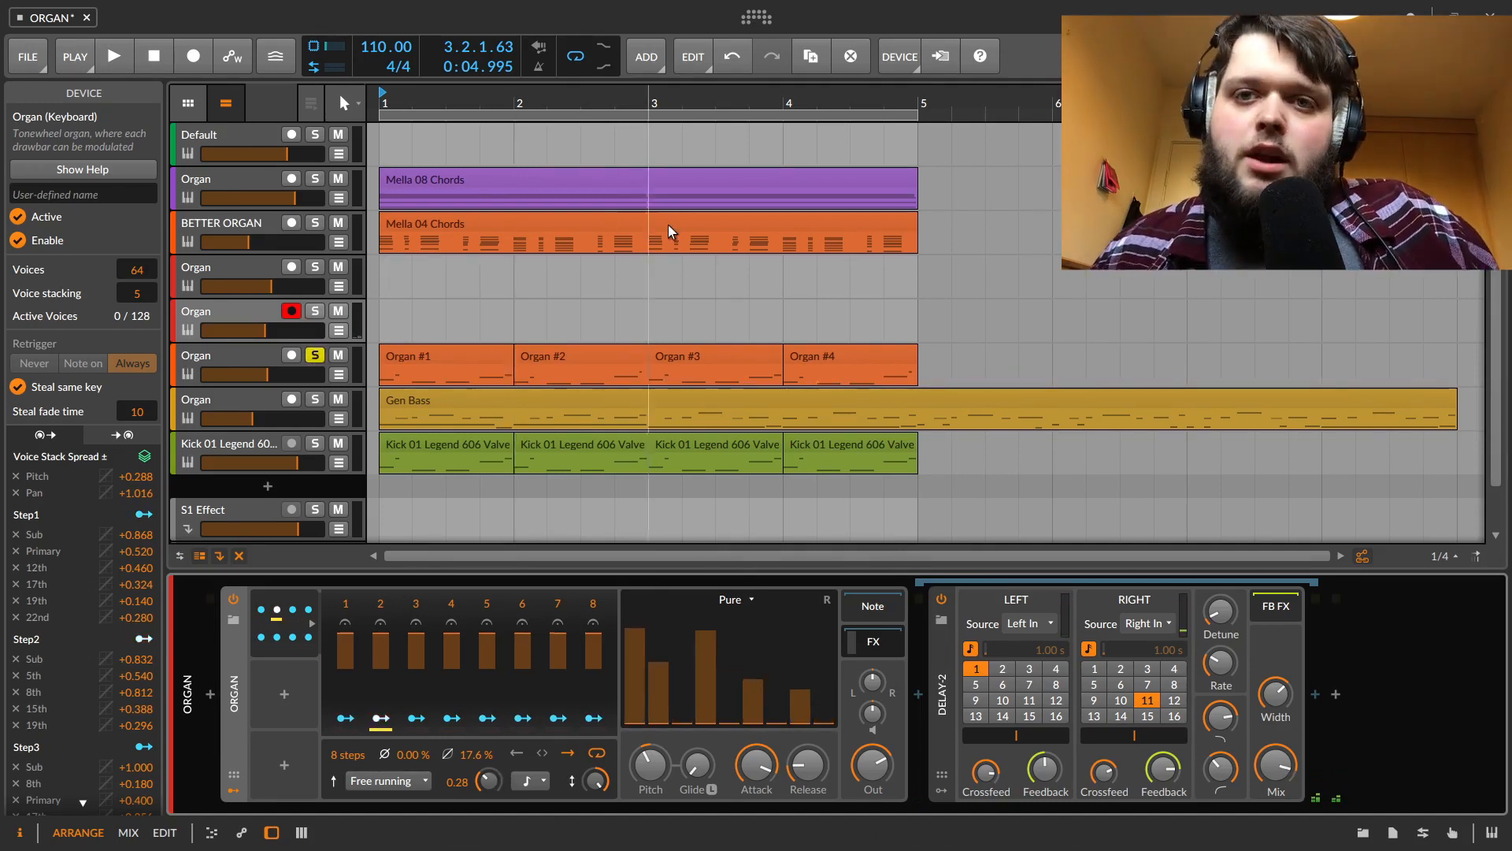
{"action": "left_click", "coordinate": [231, 356]}
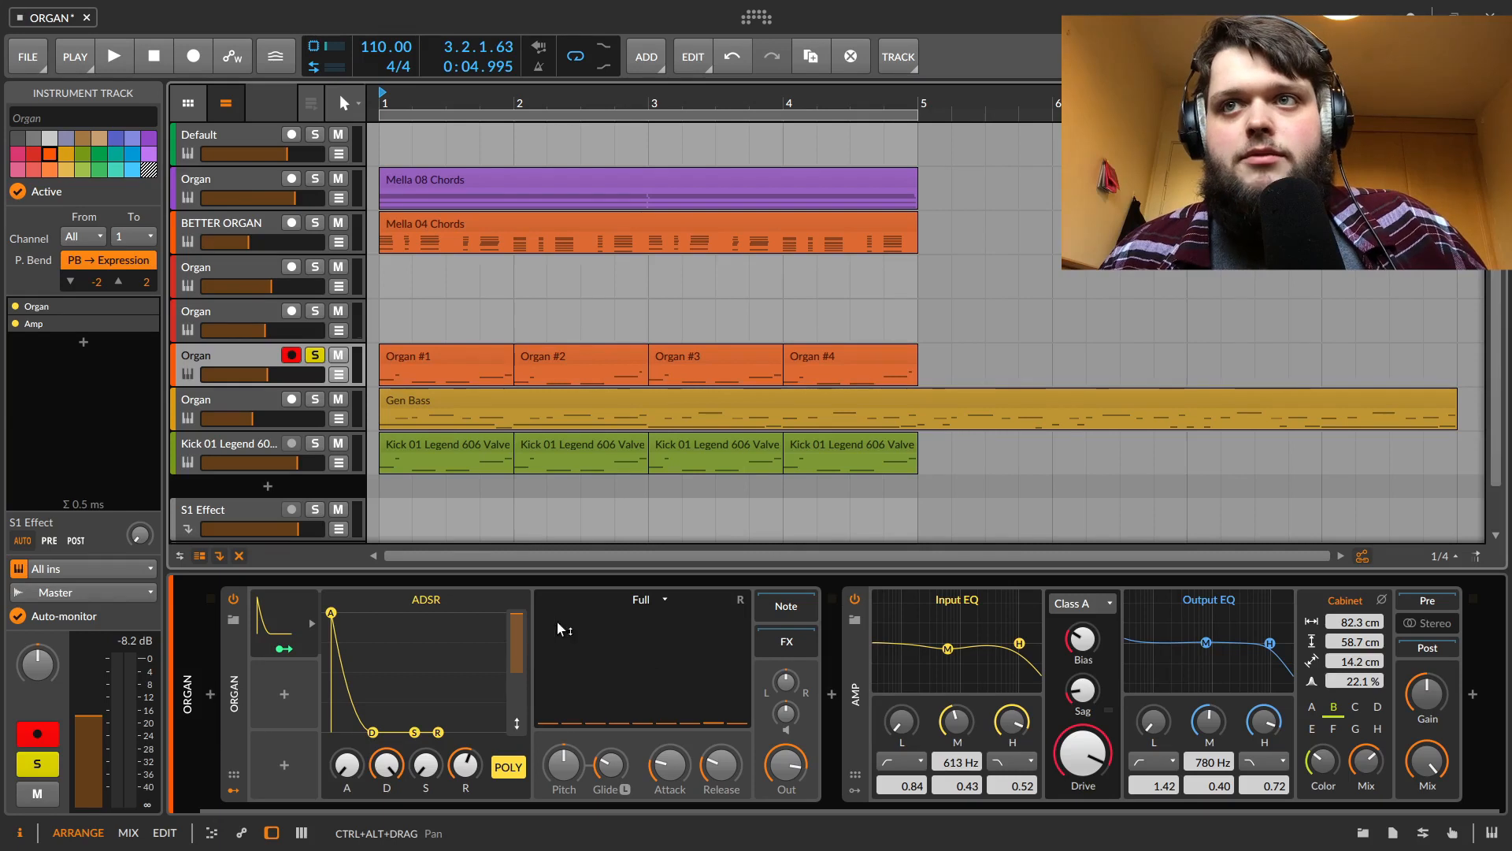
{"action": "left_click", "coordinate": [863, 669]}
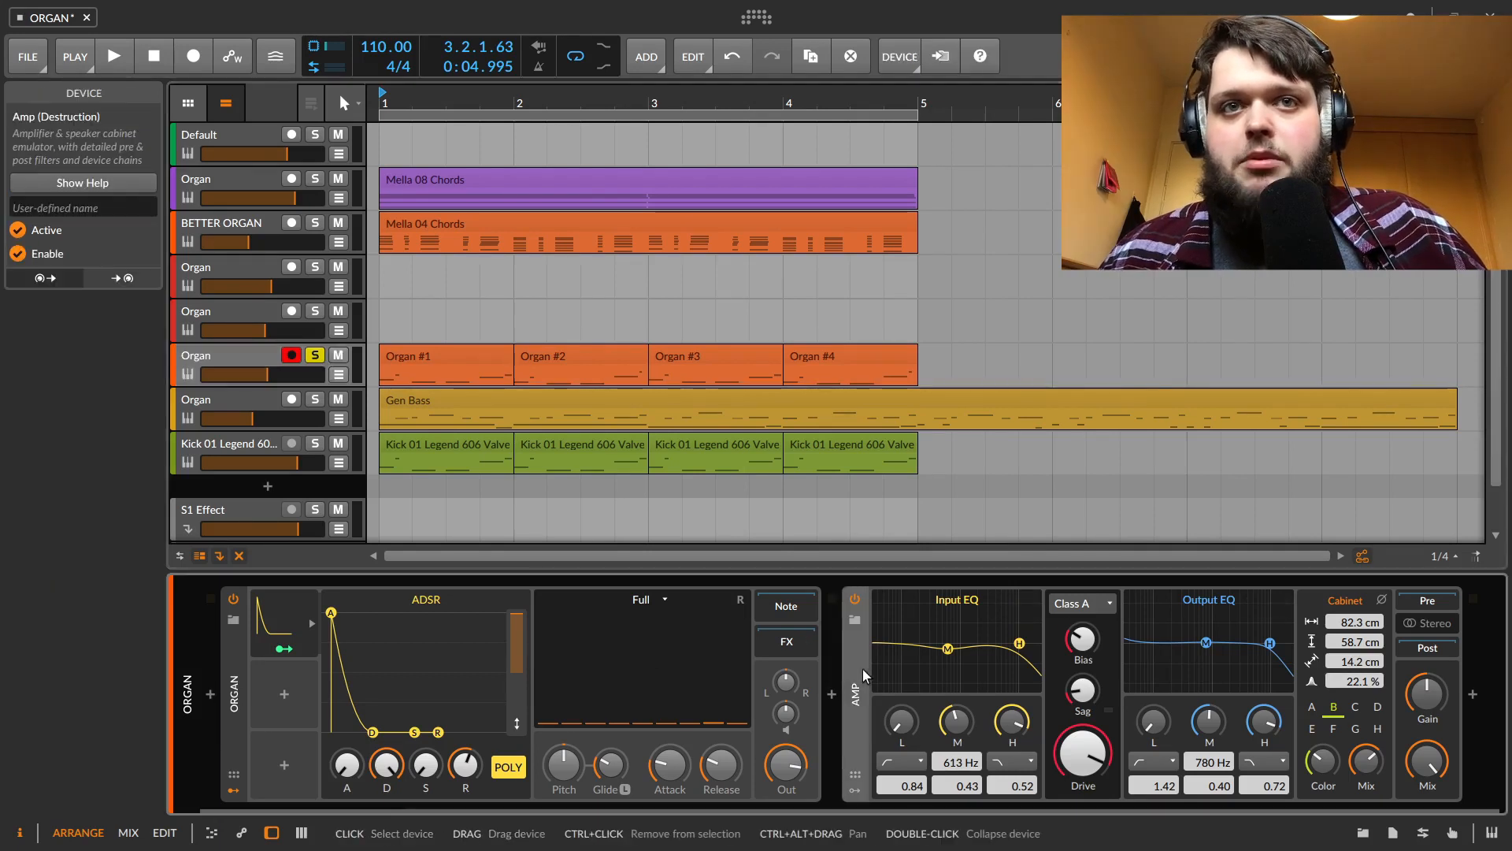
{"action": "key", "text": "space"}
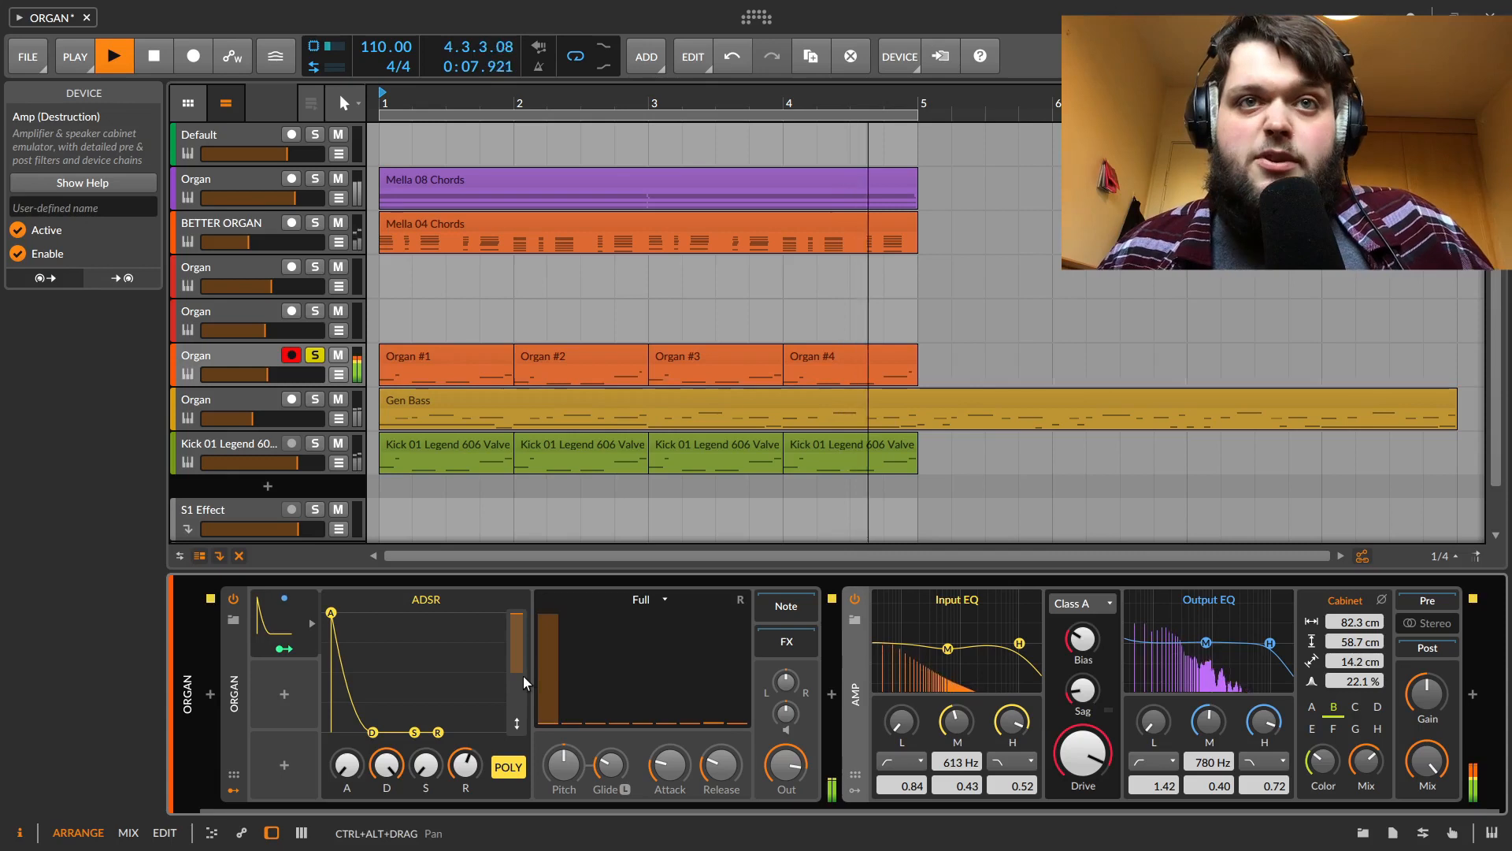
Shorten the ADSR decay to about 78.4% and raise the organ's Release knob
{"action": "left_click", "coordinate": [276, 635]}
{"action": "left_click_drag", "start_coordinate": [373, 732], "coordinate": [384, 761]}
{"action": "left_click_drag", "start_coordinate": [720, 766], "coordinate": [720, 736]}
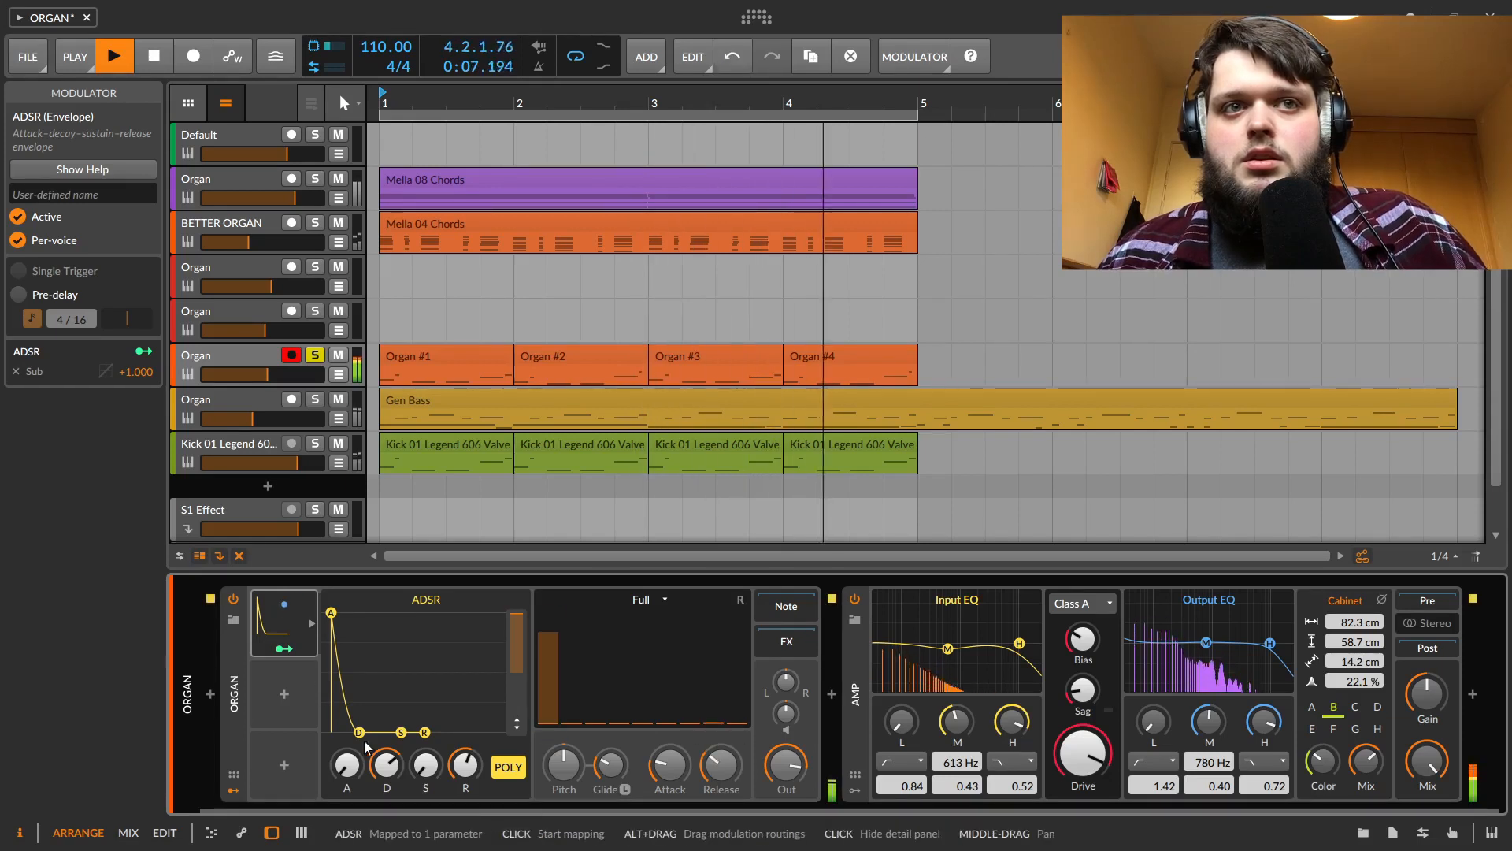
{"action": "left_click_drag", "start_coordinate": [359, 733], "coordinate": [363, 732]}
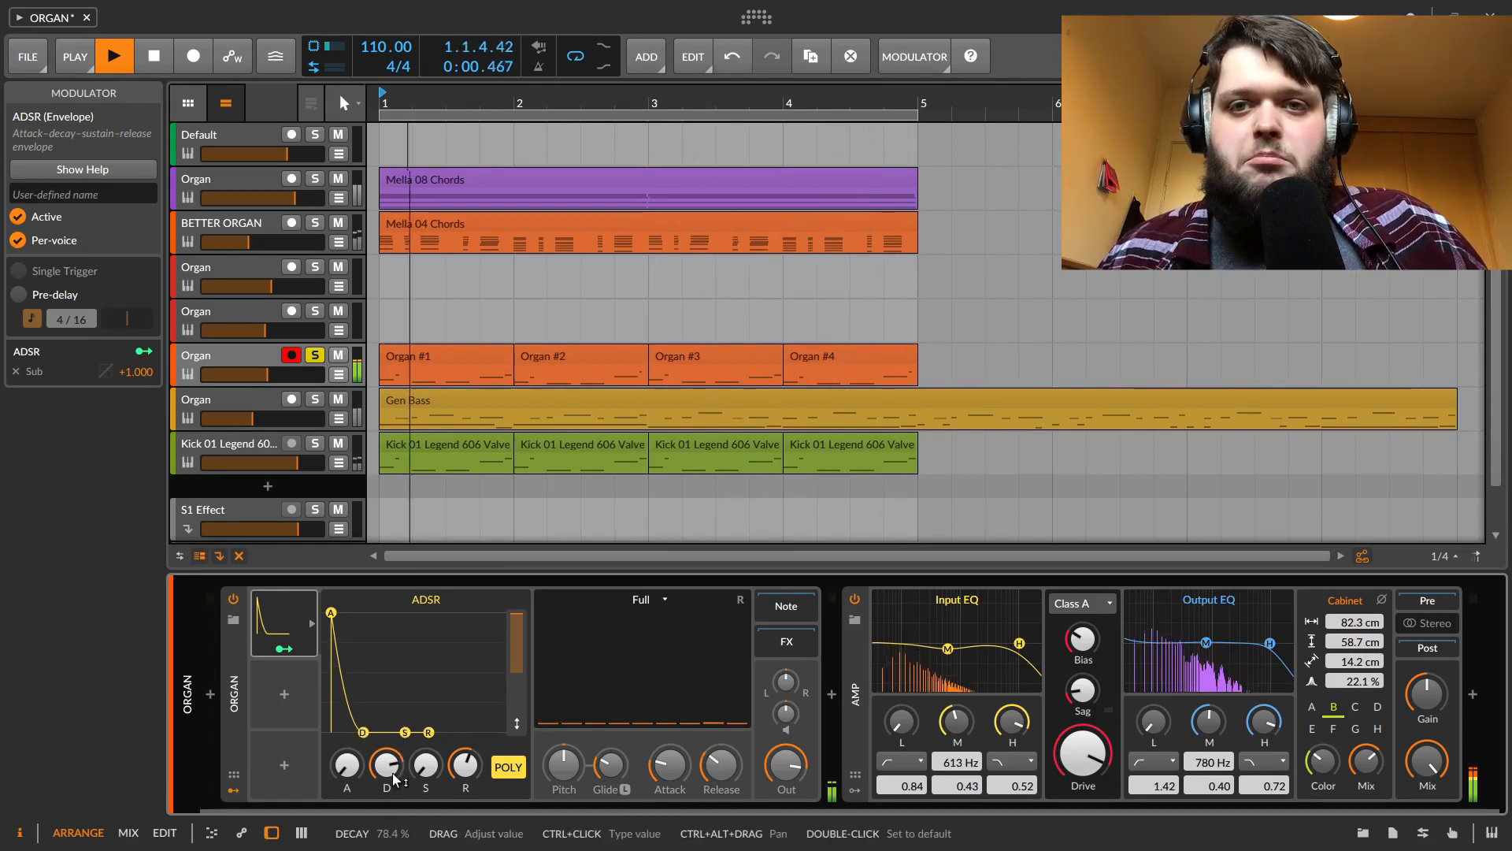
Map the ADSR modulator to the 8th drawbar and several higher drawbars
{"action": "left_click", "coordinate": [283, 648]}
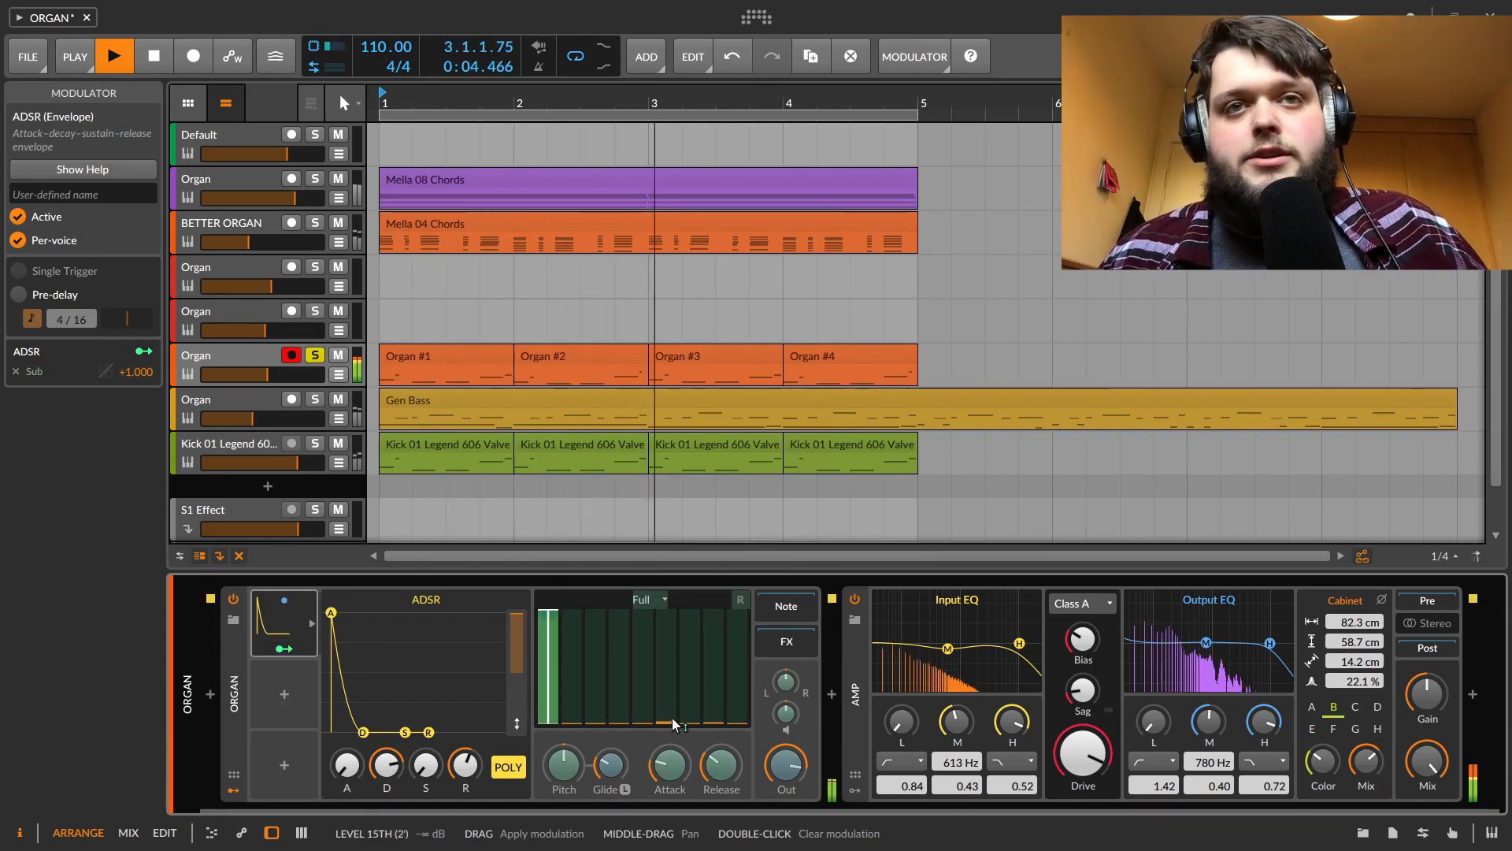
{"action": "left_click_drag", "start_coordinate": [608, 717], "coordinate": [619, 665]}
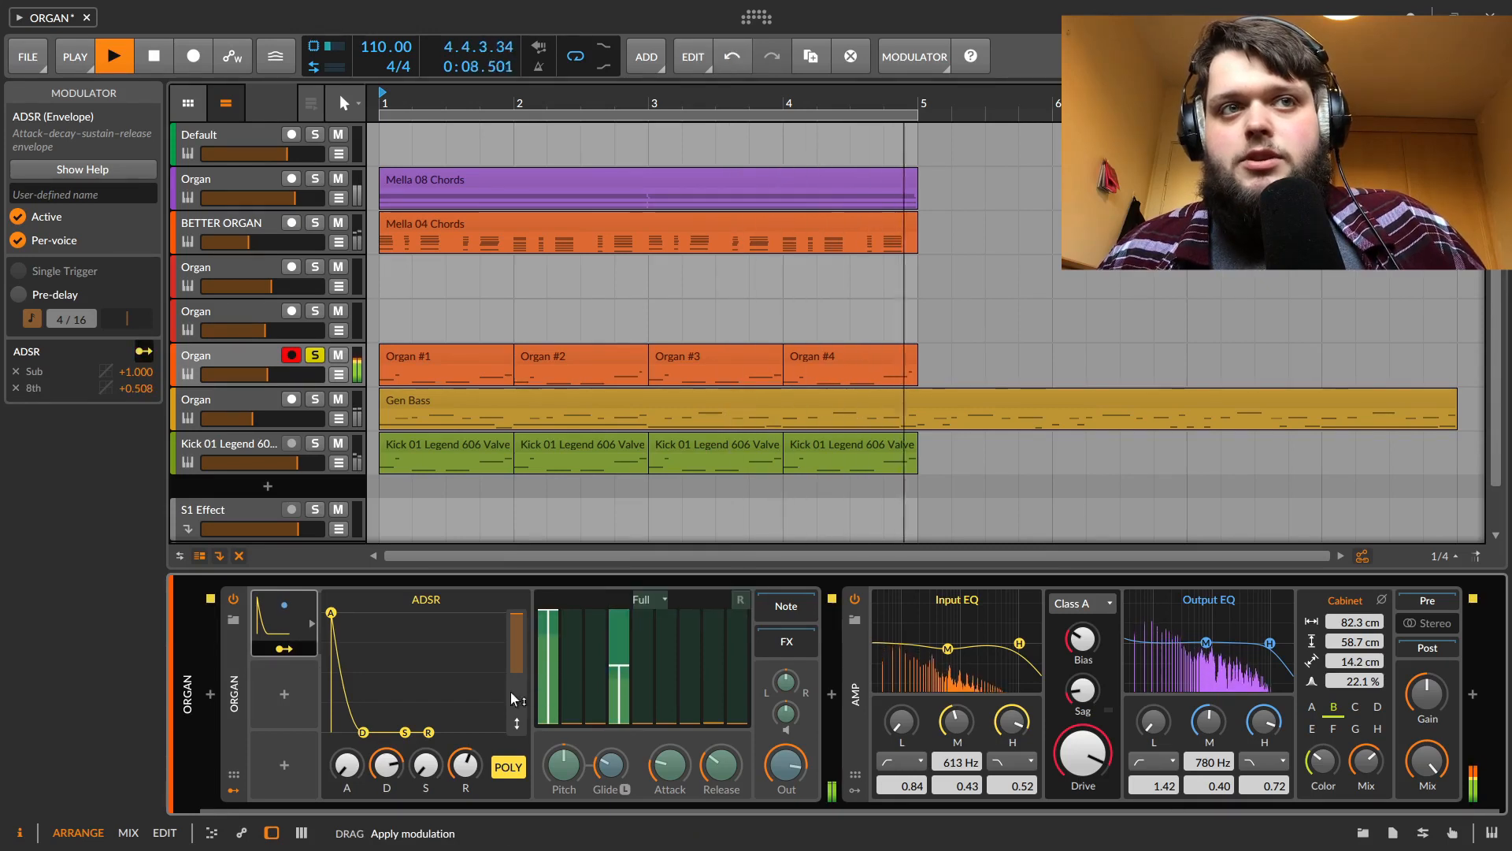
{"action": "left_click_drag", "start_coordinate": [690, 711], "coordinate": [744, 689]}
{"action": "left_click", "coordinate": [712, 689]}
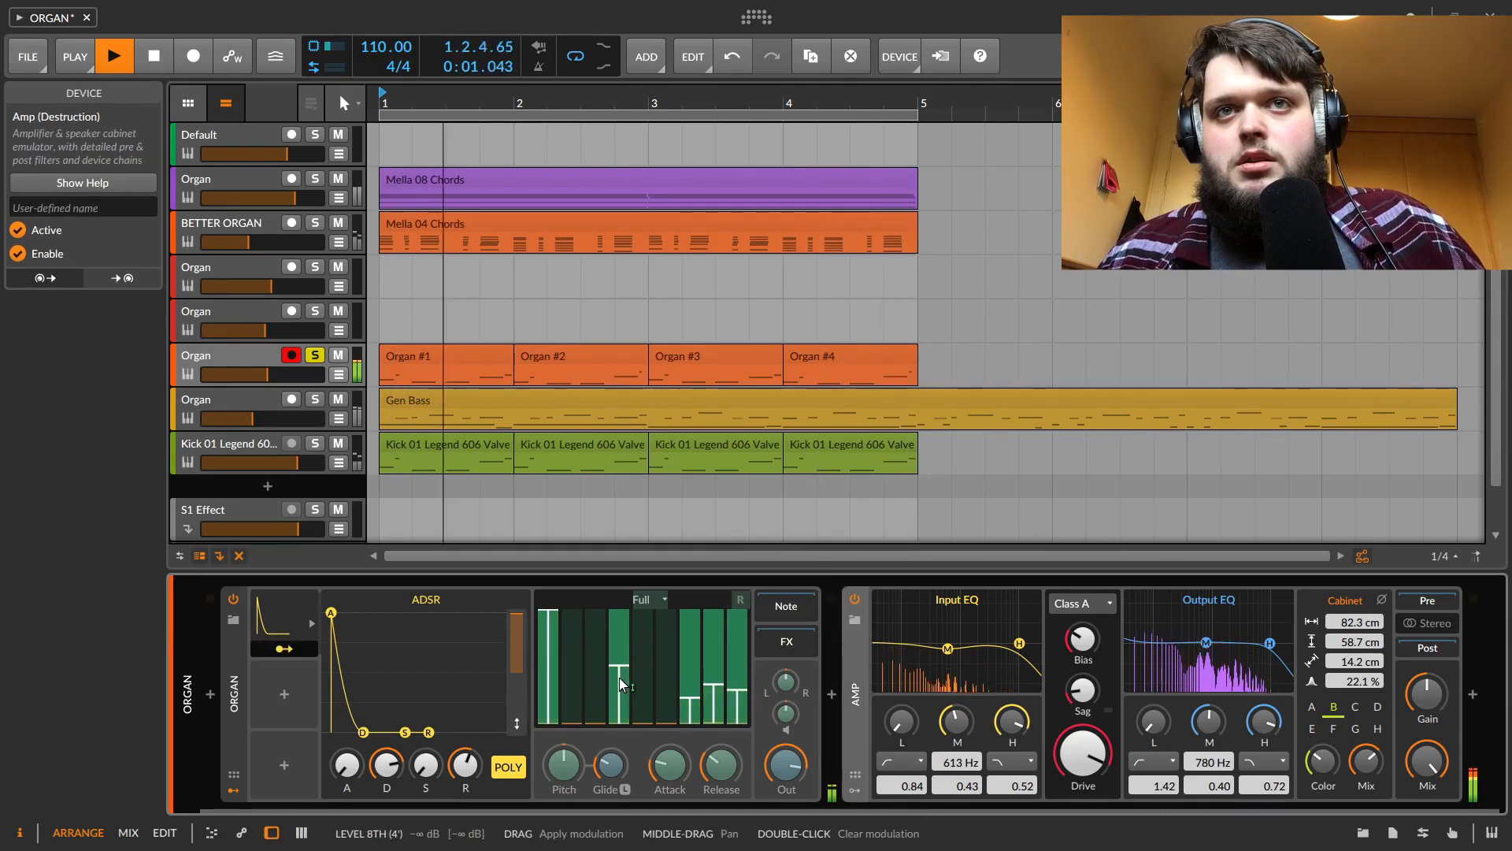
Switch the organ model to Pure and stop playback
{"action": "left_click", "coordinate": [654, 597]}
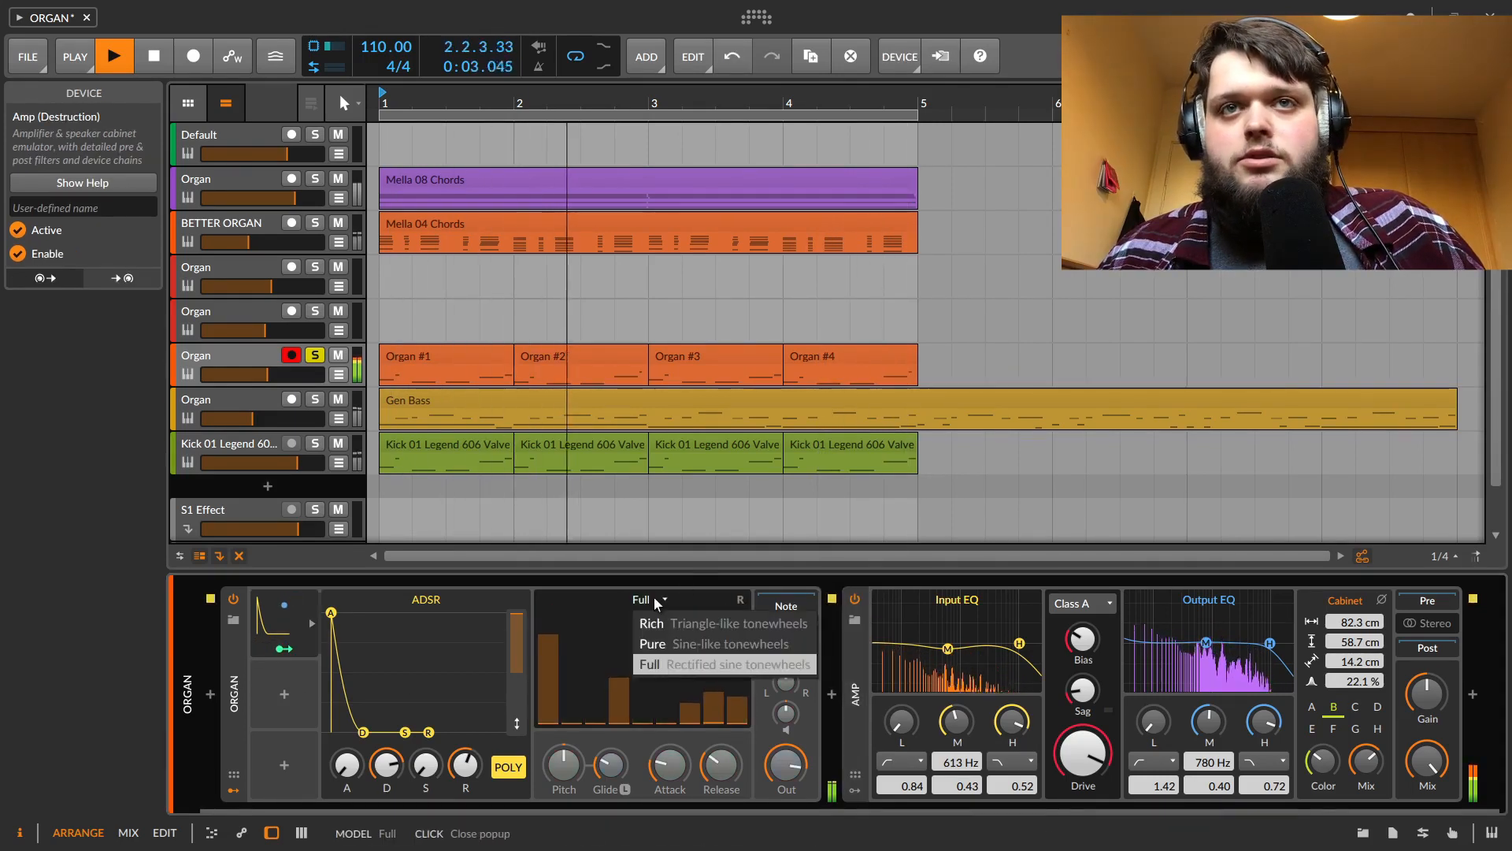
{"action": "left_click", "coordinate": [684, 644]}
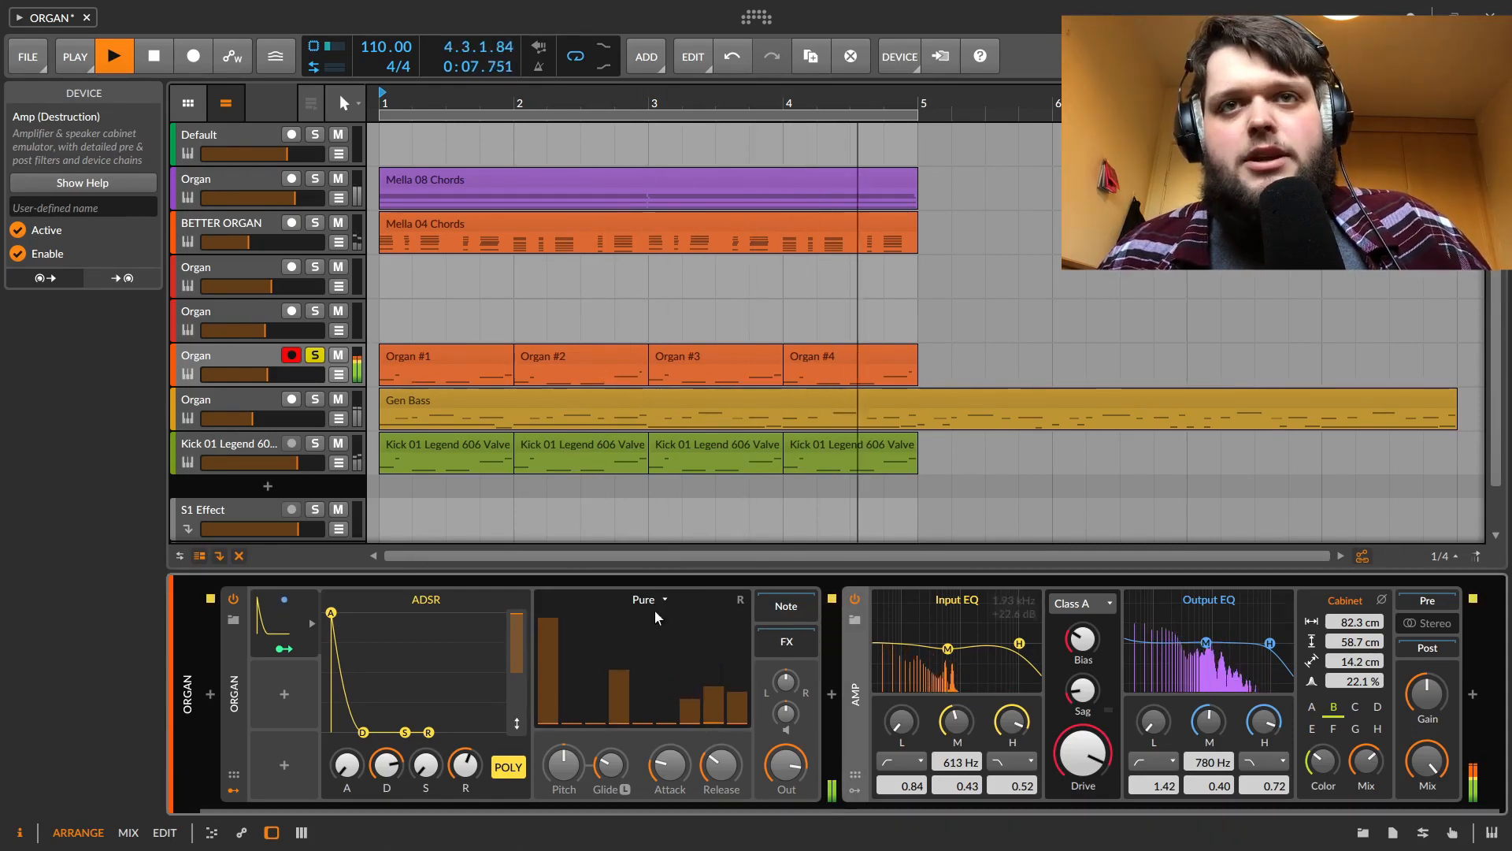
{"action": "left_click", "coordinate": [298, 651]}
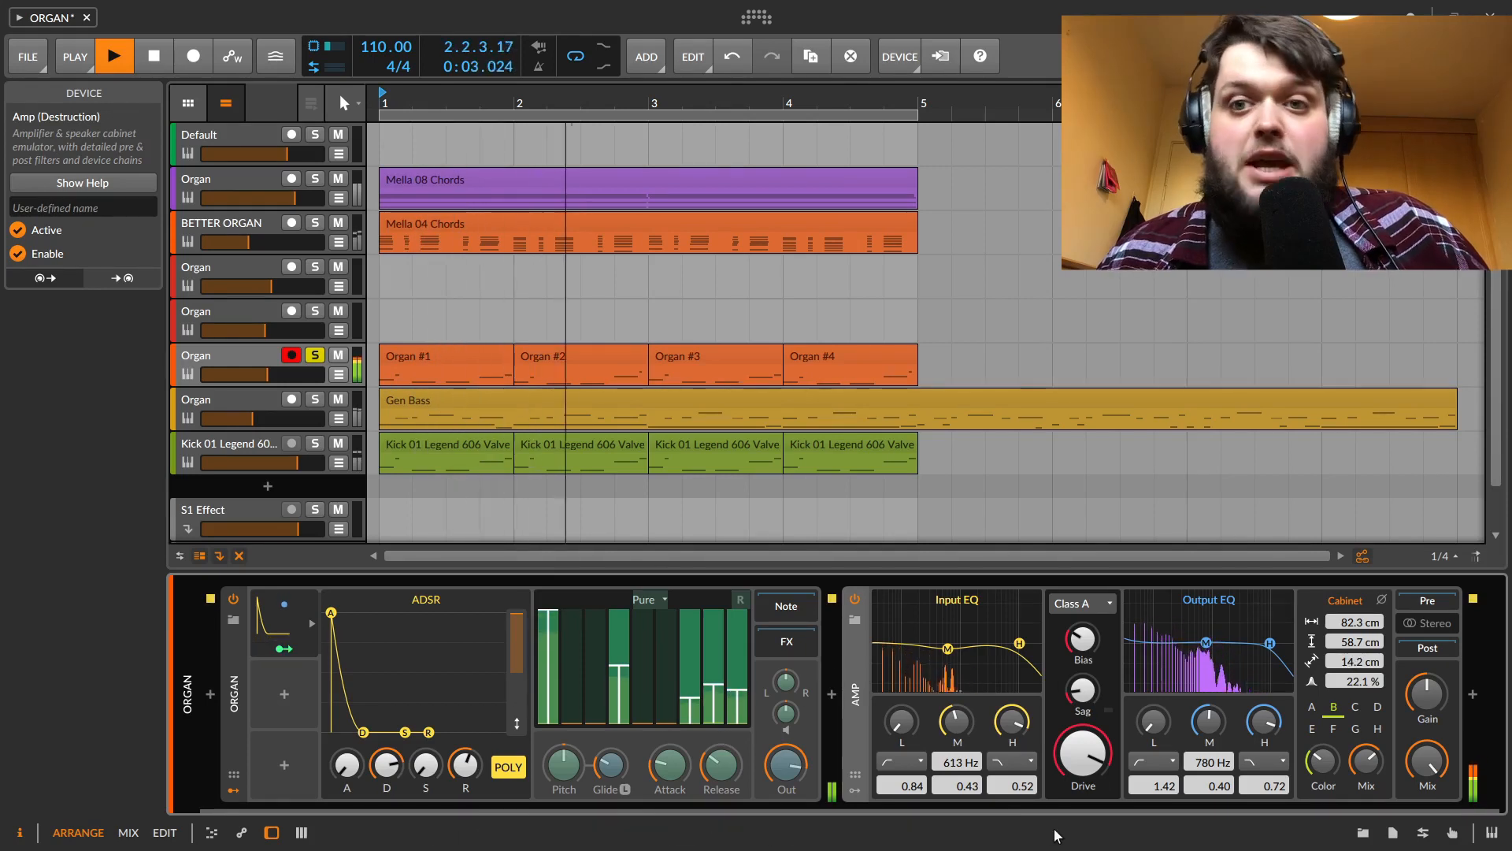
{"action": "left_click", "coordinate": [305, 641]}
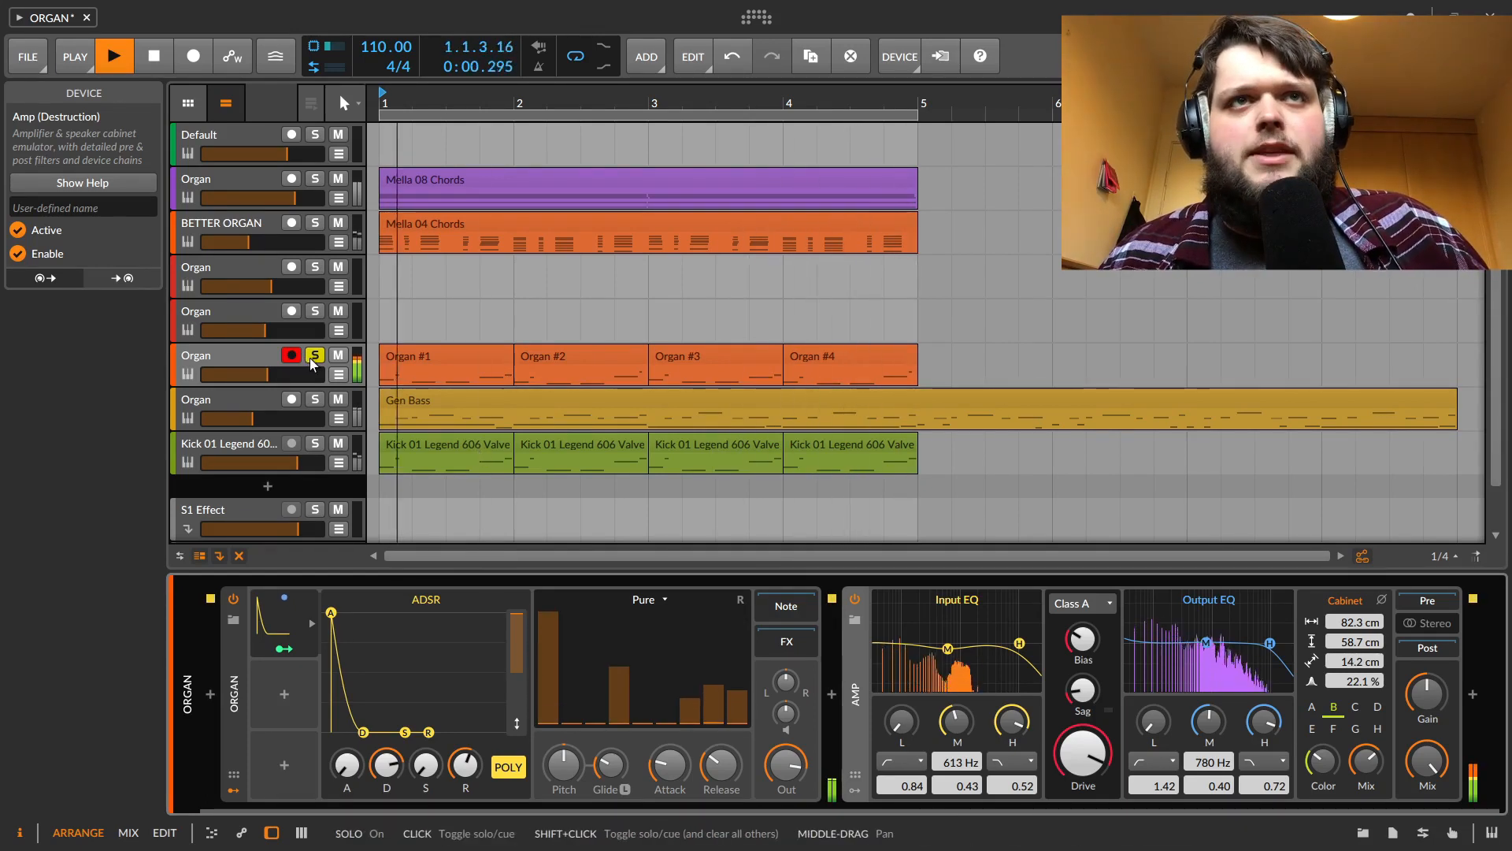
{"action": "key", "text": "space"}
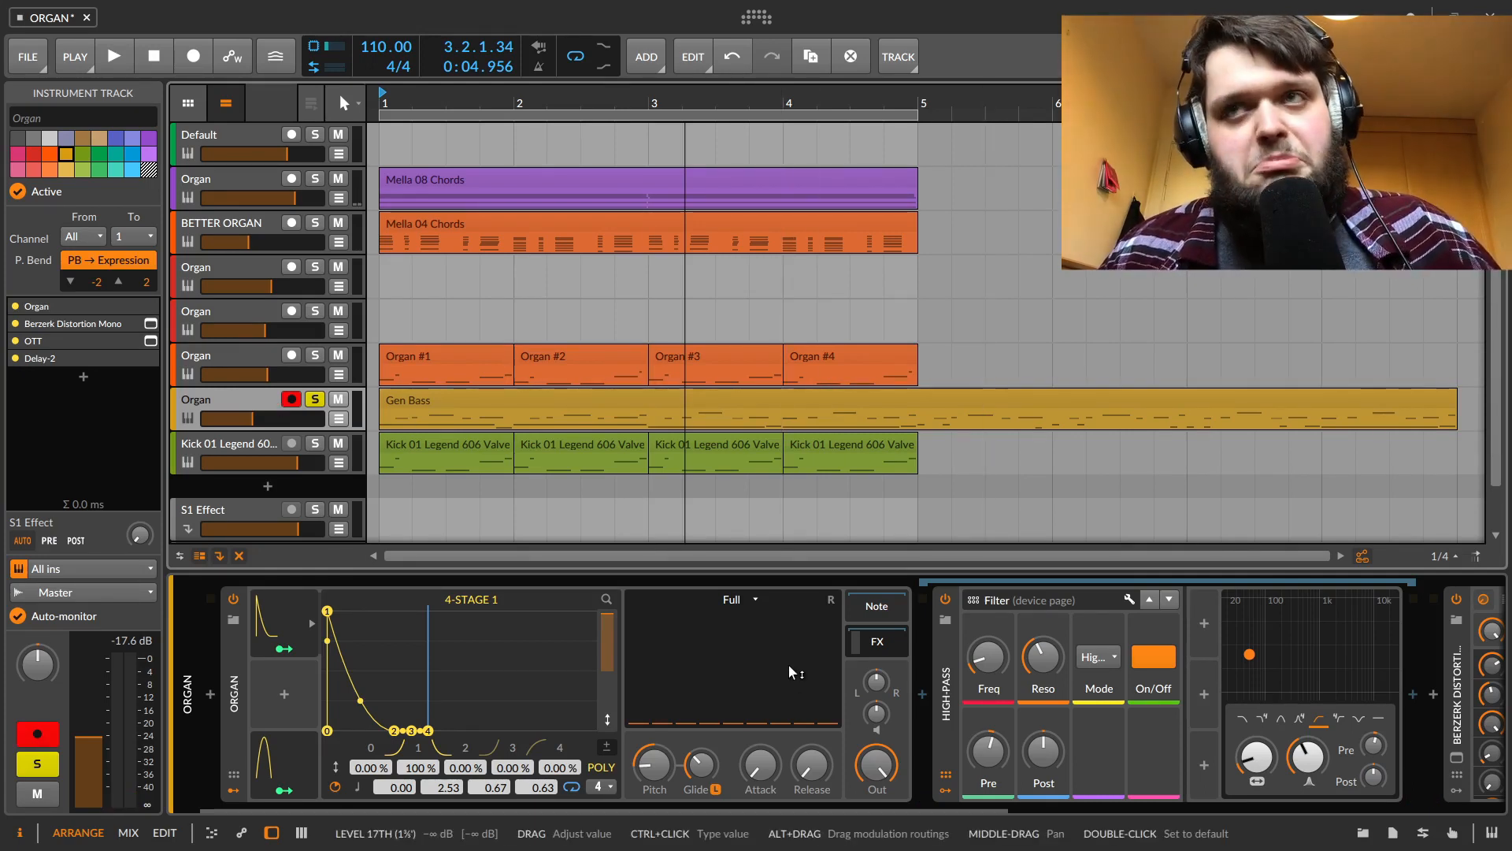
Restart playback and map the 4-Stage 2 modulator to the 15th and 8th drawbars at +1.000
{"action": "mouse_move", "coordinate": [982, 805]}
{"action": "left_mouse_down"}
{"action": "mouse_move", "coordinate": [1308, 803]}
{"action": "mouse_move", "coordinate": [1358, 842]}
{"action": "mouse_move", "coordinate": [965, 813]}
{"action": "left_mouse_up"}
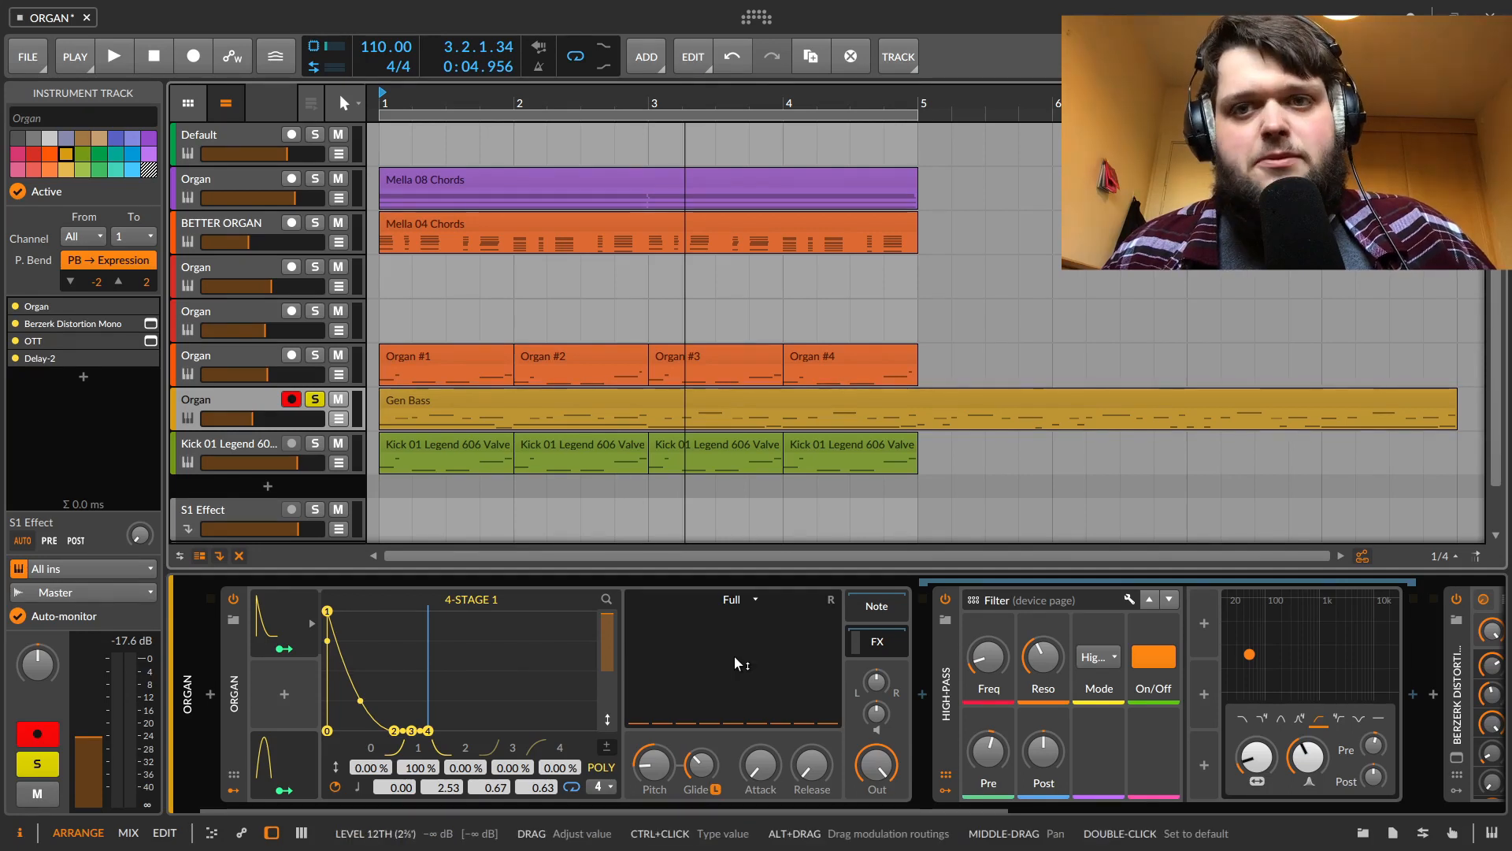
{"action": "key", "text": "space"}
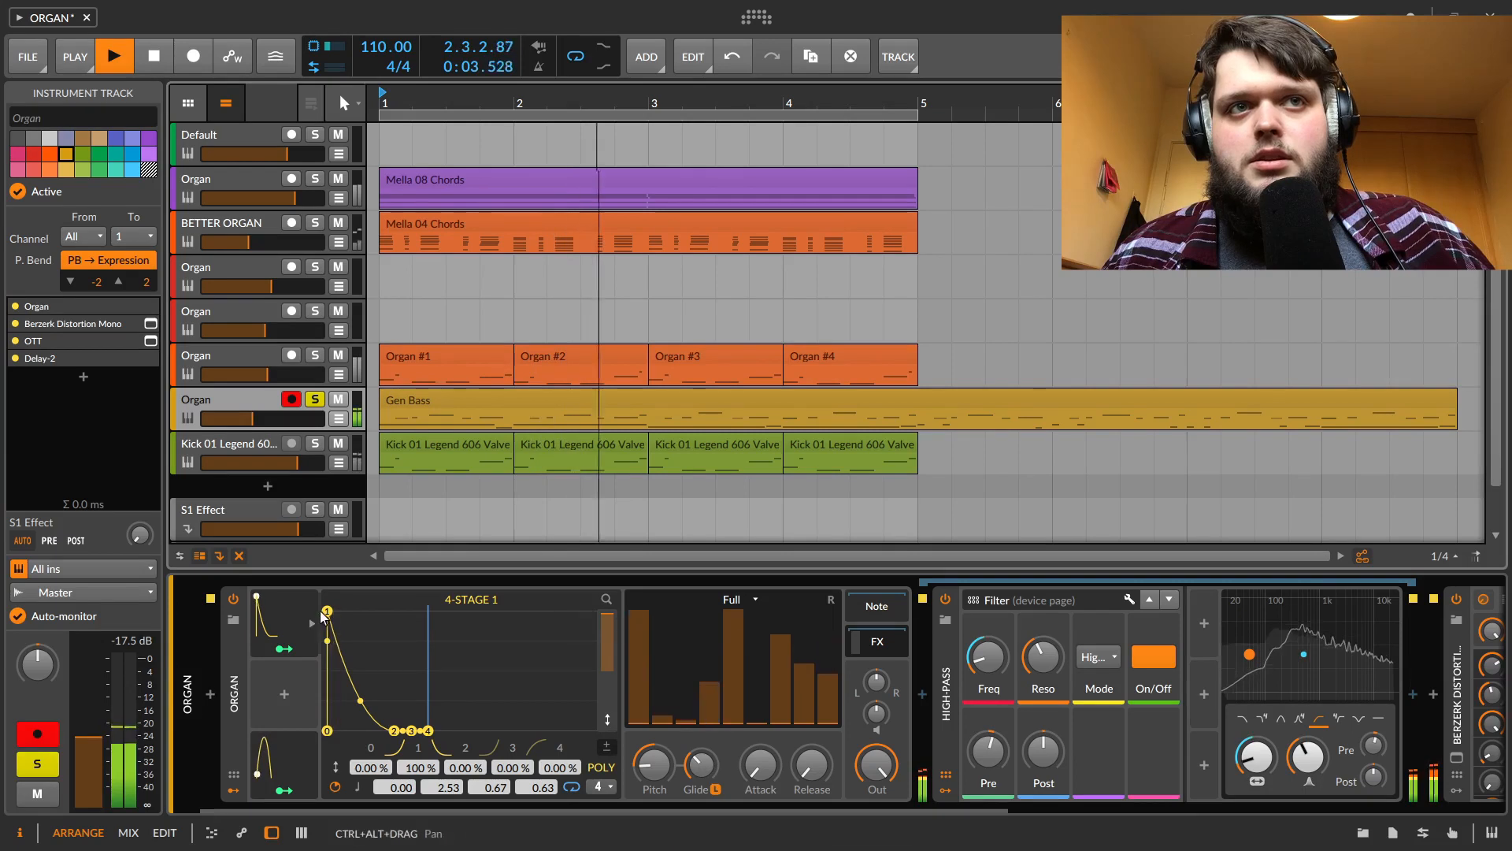
{"action": "left_click", "coordinate": [296, 748]}
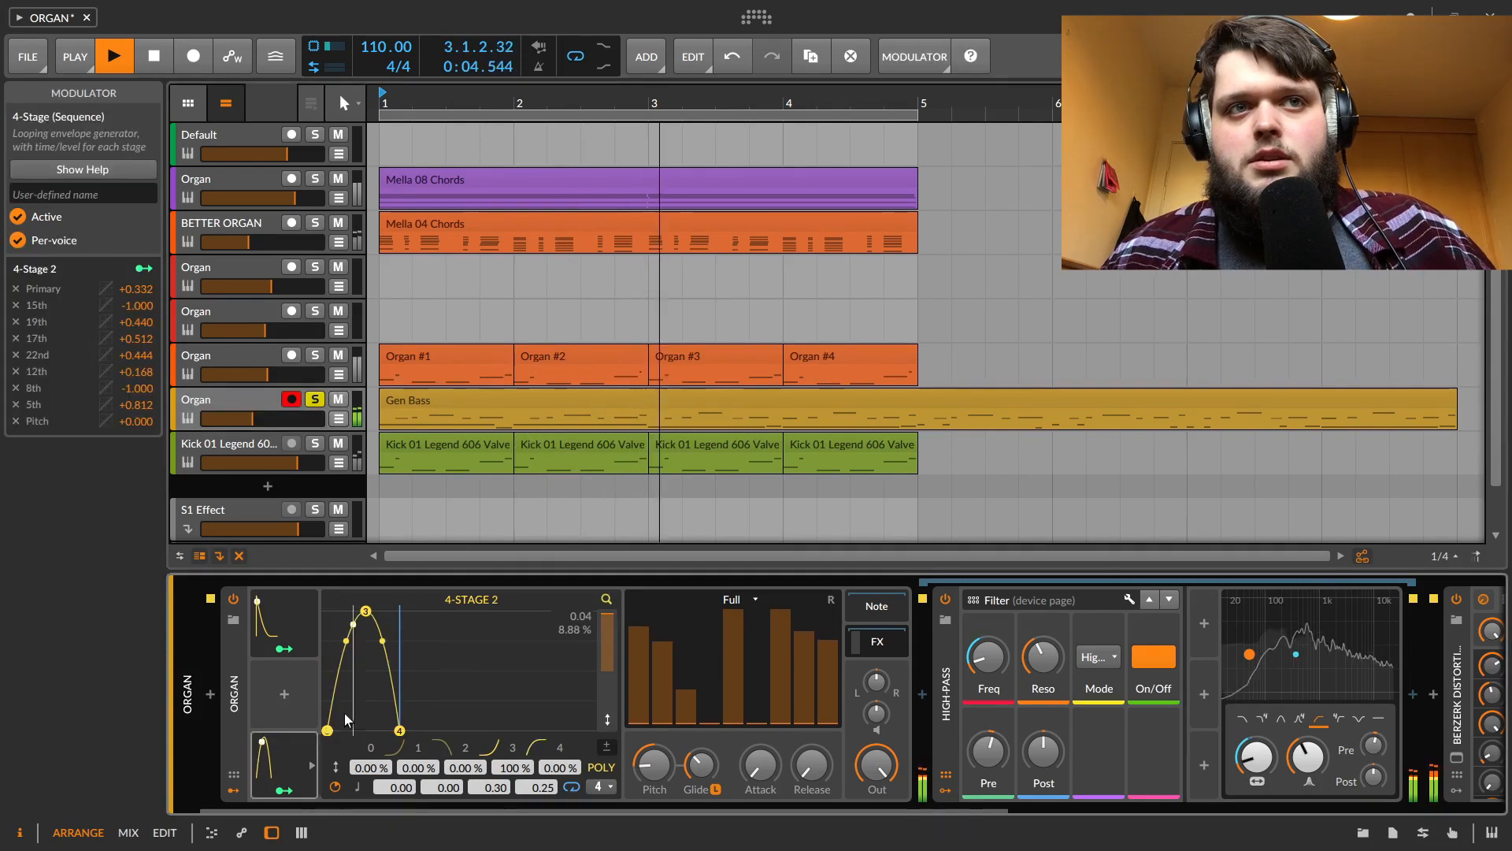
{"action": "left_click", "coordinate": [284, 789]}
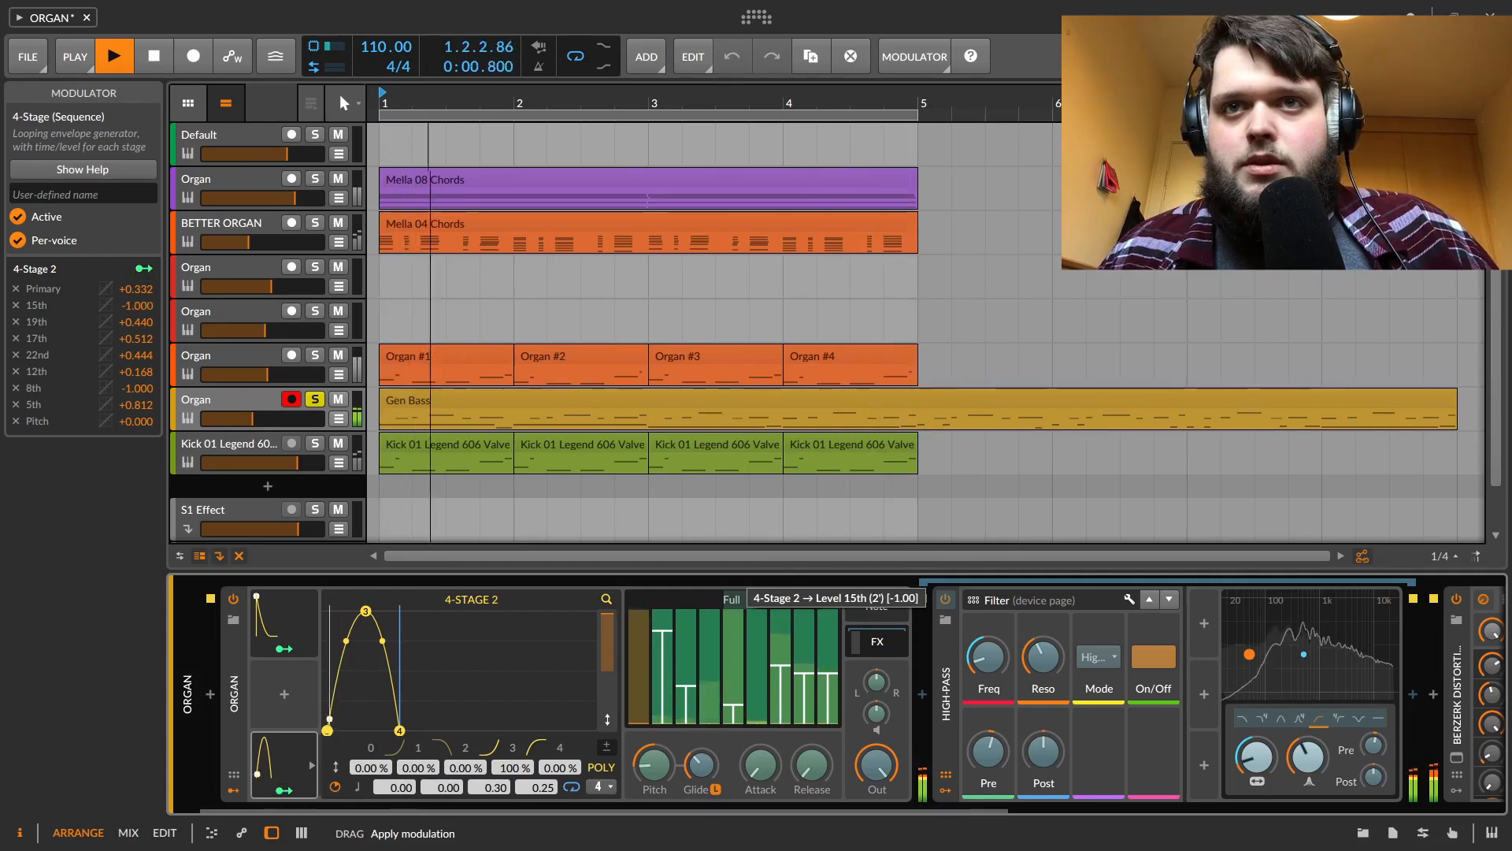
{"action": "left_click_drag", "start_coordinate": [757, 693], "coordinate": [757, 611]}
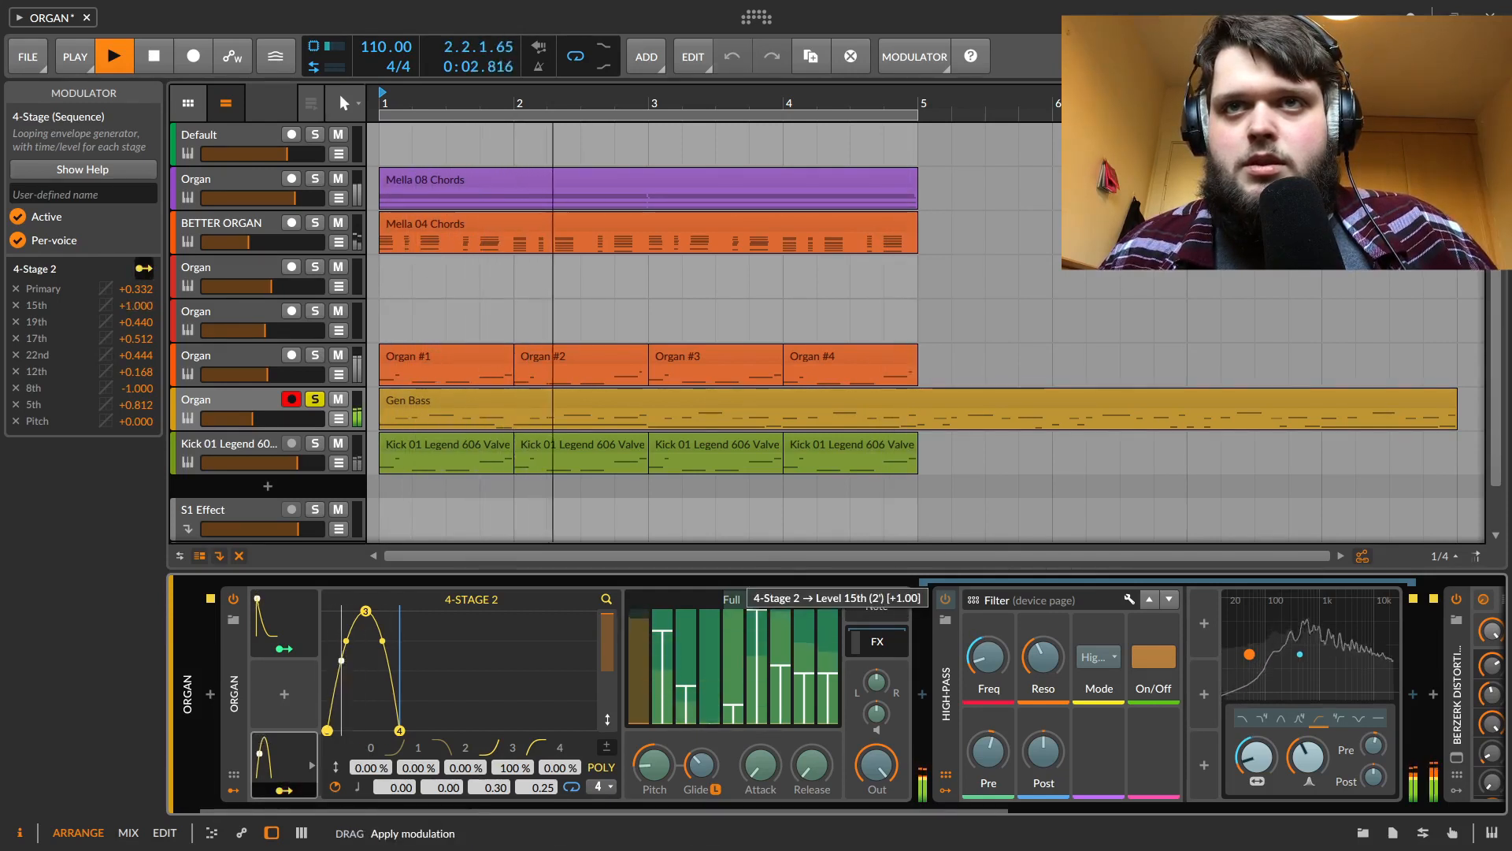
{"action": "left_click_drag", "start_coordinate": [709, 720], "coordinate": [709, 609]}
Map 4-Stage 2 to the 17th at -1.000 and 22nd at +1.000, with the 12th at +0.780 and 19th at +0.224
{"action": "left_click_drag", "start_coordinate": [779, 655], "coordinate": [779, 723]}
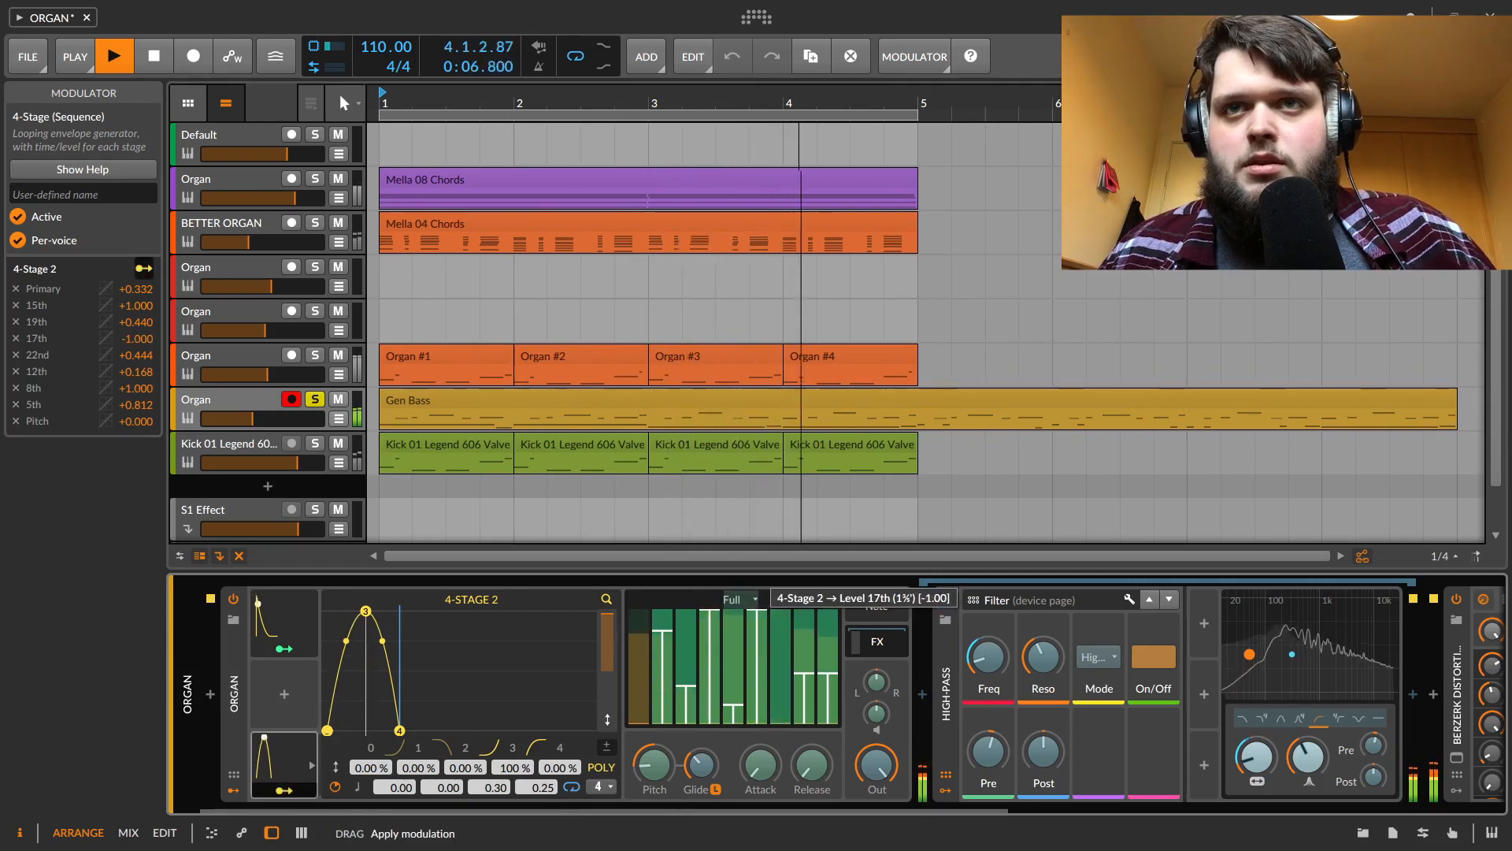
{"action": "left_click_drag", "start_coordinate": [804, 664], "coordinate": [828, 611]}
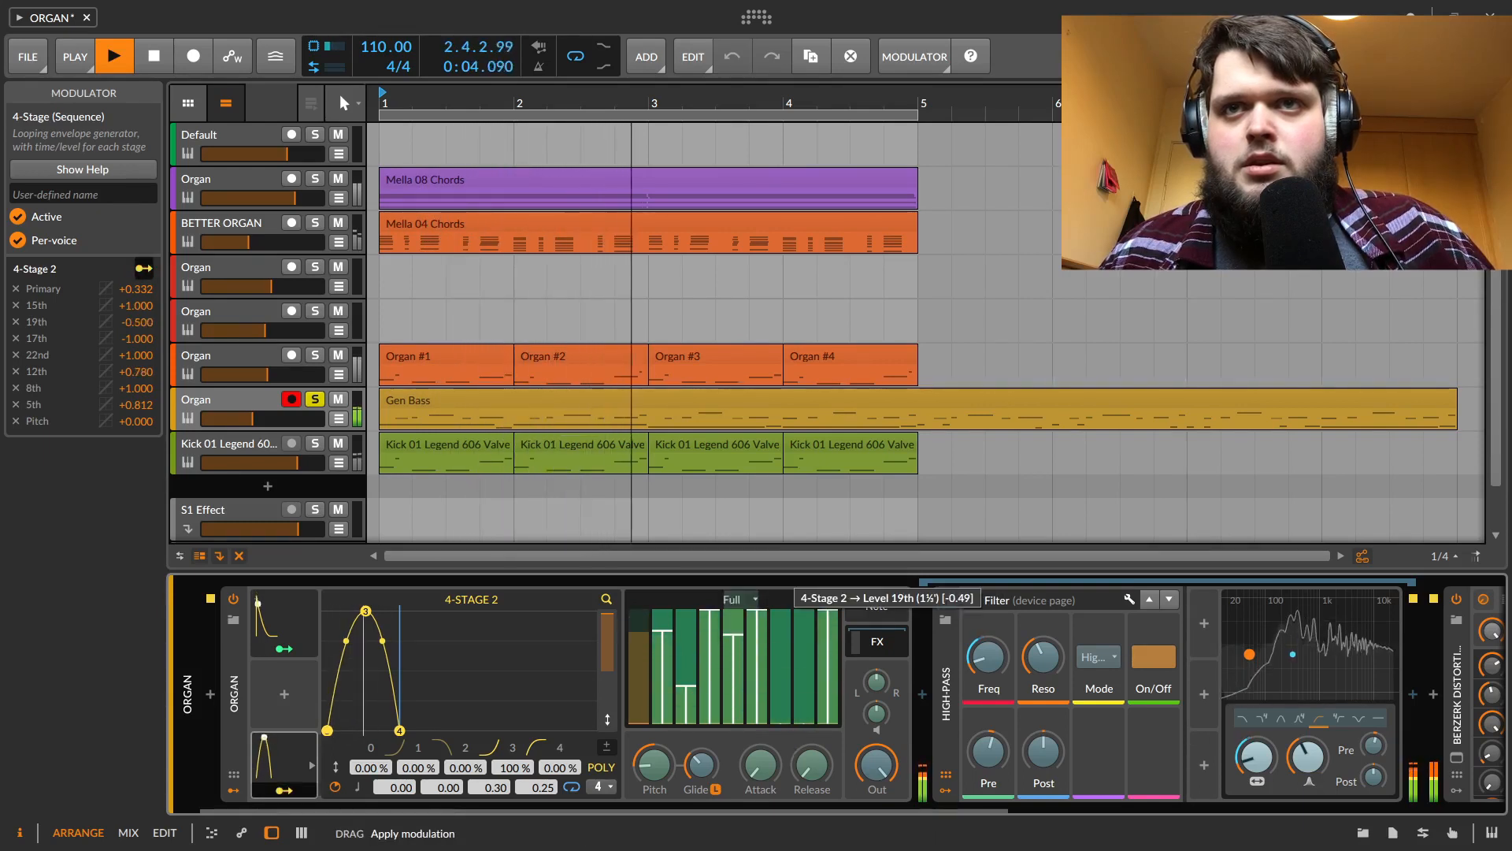
{"action": "mouse_move", "coordinate": [798, 671]}
{"action": "left_mouse_down"}
{"action": "mouse_move", "coordinate": [798, 603]}
{"action": "mouse_move", "coordinate": [797, 661]}
{"action": "left_mouse_up"}
{"action": "mouse_move", "coordinate": [639, 622]}
{"action": "left_mouse_down"}
{"action": "mouse_move", "coordinate": [640, 732]}
{"action": "mouse_move", "coordinate": [639, 645]}
{"action": "left_mouse_up"}
Reshape the 4-Stage 2 envelope into a quick rise to full level then a fall, with stage times 0.37 and 0.43
{"action": "left_click_drag", "start_coordinate": [363, 614], "coordinate": [345, 728]}
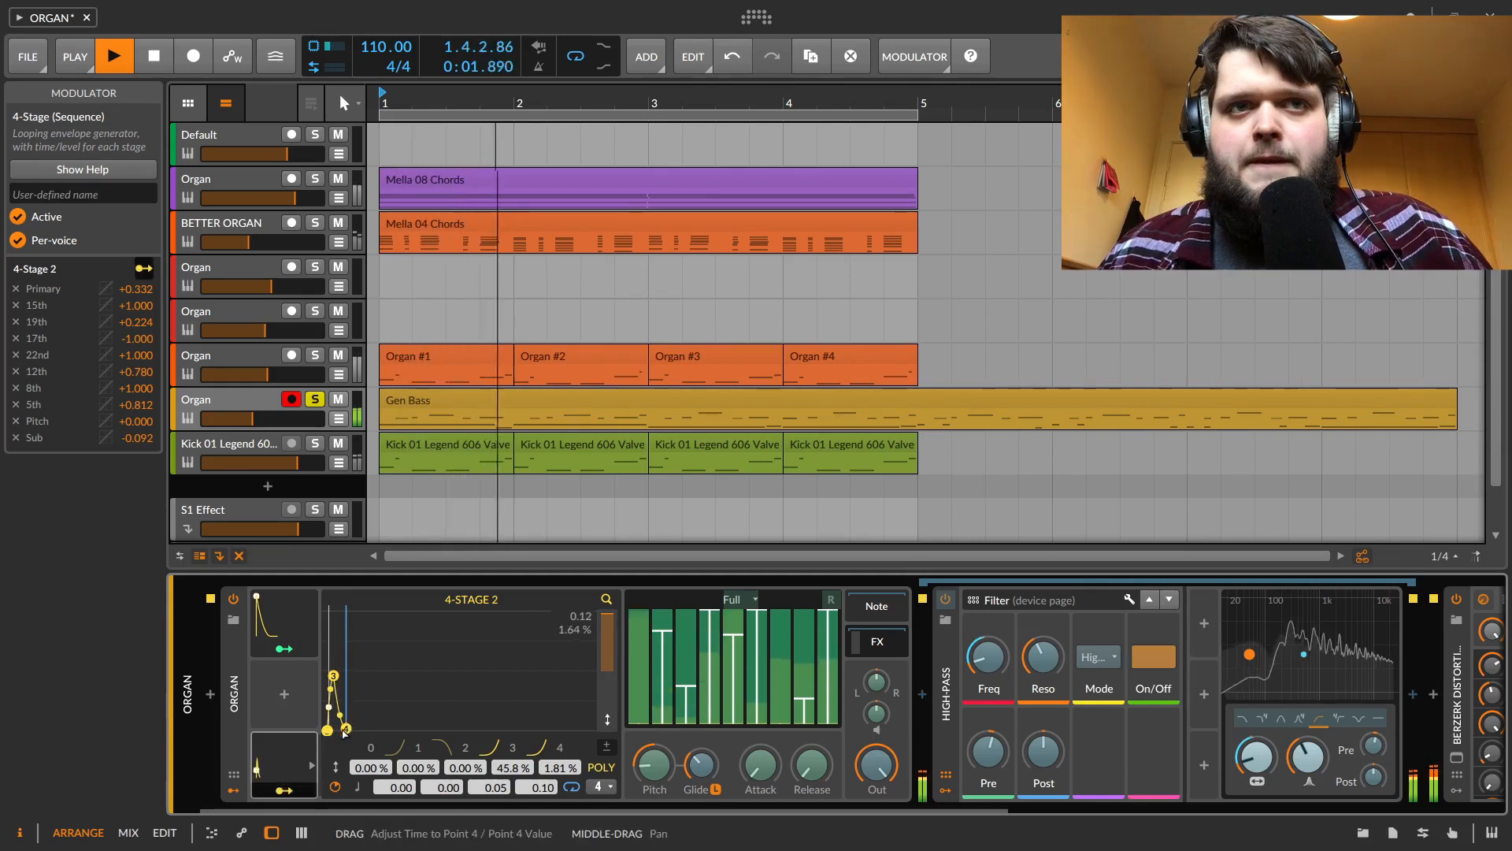
{"action": "left_click_drag", "start_coordinate": [344, 732], "coordinate": [340, 734]}
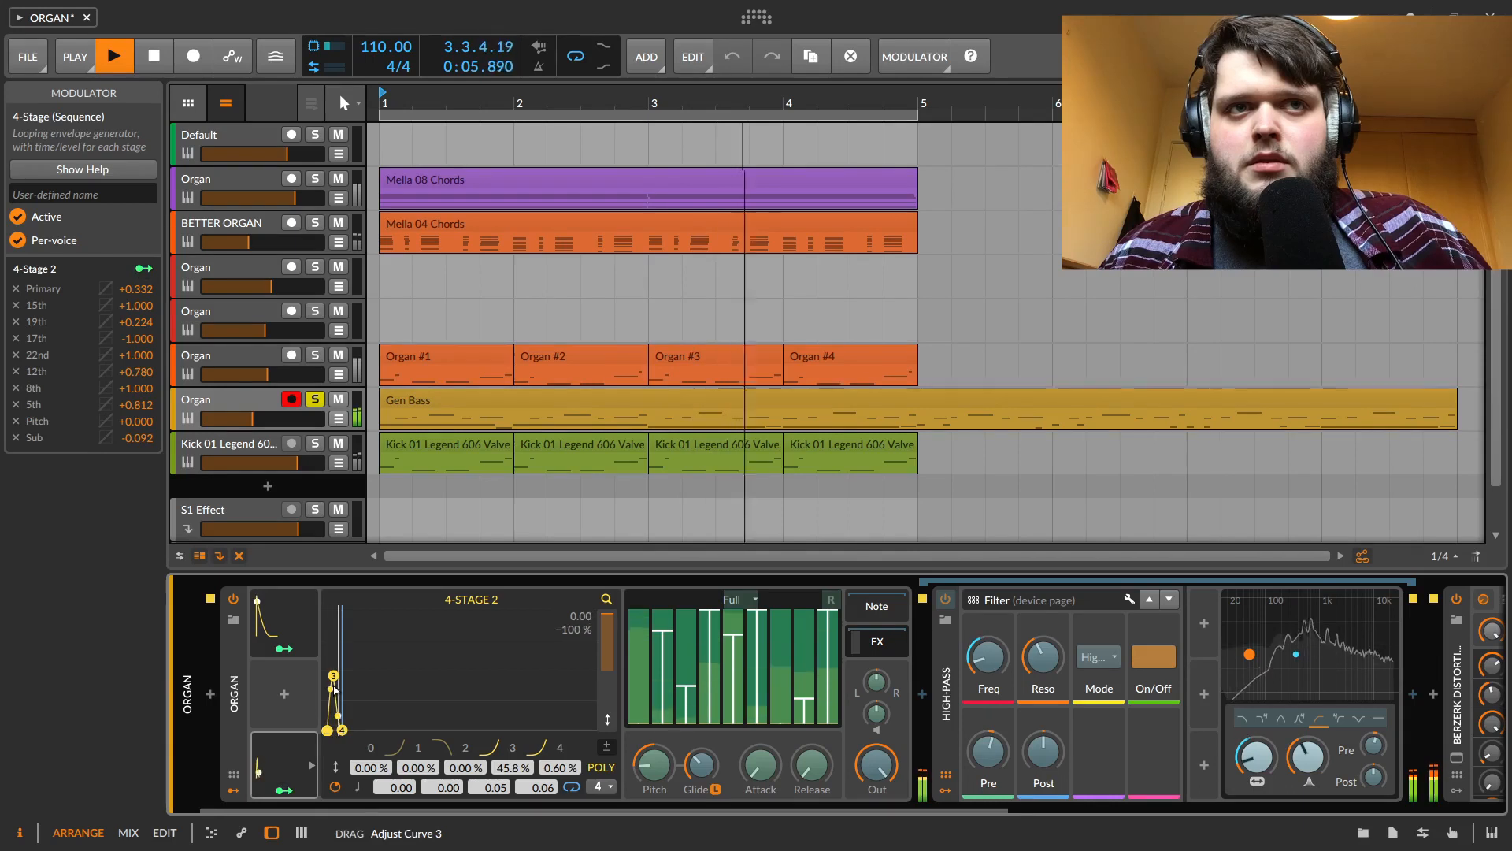
{"action": "left_click_drag", "start_coordinate": [333, 676], "coordinate": [331, 610]}
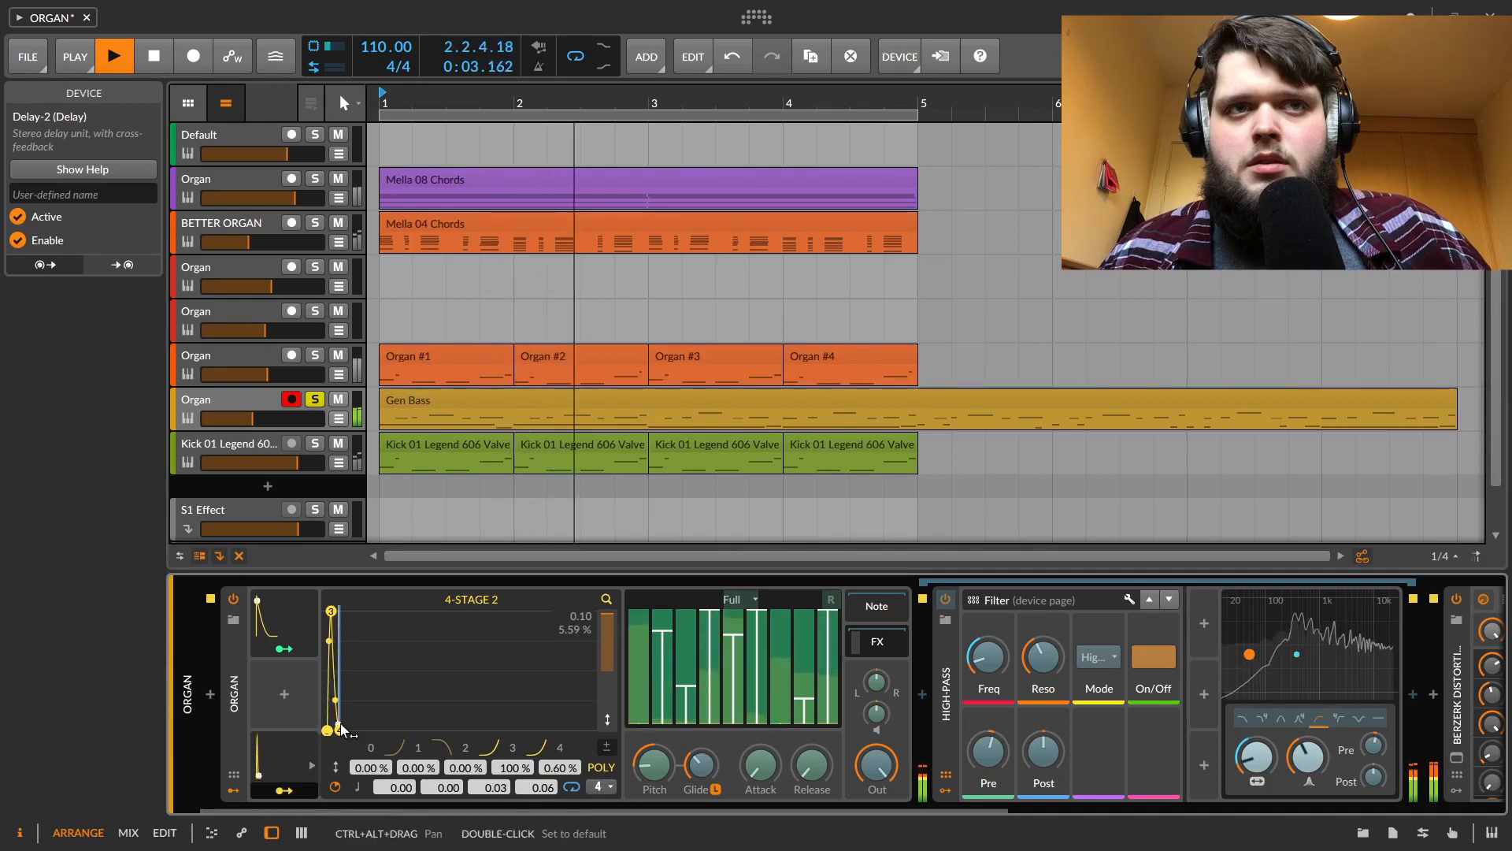
{"action": "left_click_drag", "start_coordinate": [340, 729], "coordinate": [371, 623]}
{"action": "left_click_drag", "start_coordinate": [352, 731], "coordinate": [389, 736]}
{"action": "left_click_drag", "start_coordinate": [360, 643], "coordinate": [361, 696]}
{"action": "left_click_drag", "start_coordinate": [334, 616], "coordinate": [426, 612]}
{"action": "left_click_drag", "start_coordinate": [376, 678], "coordinate": [379, 701]}
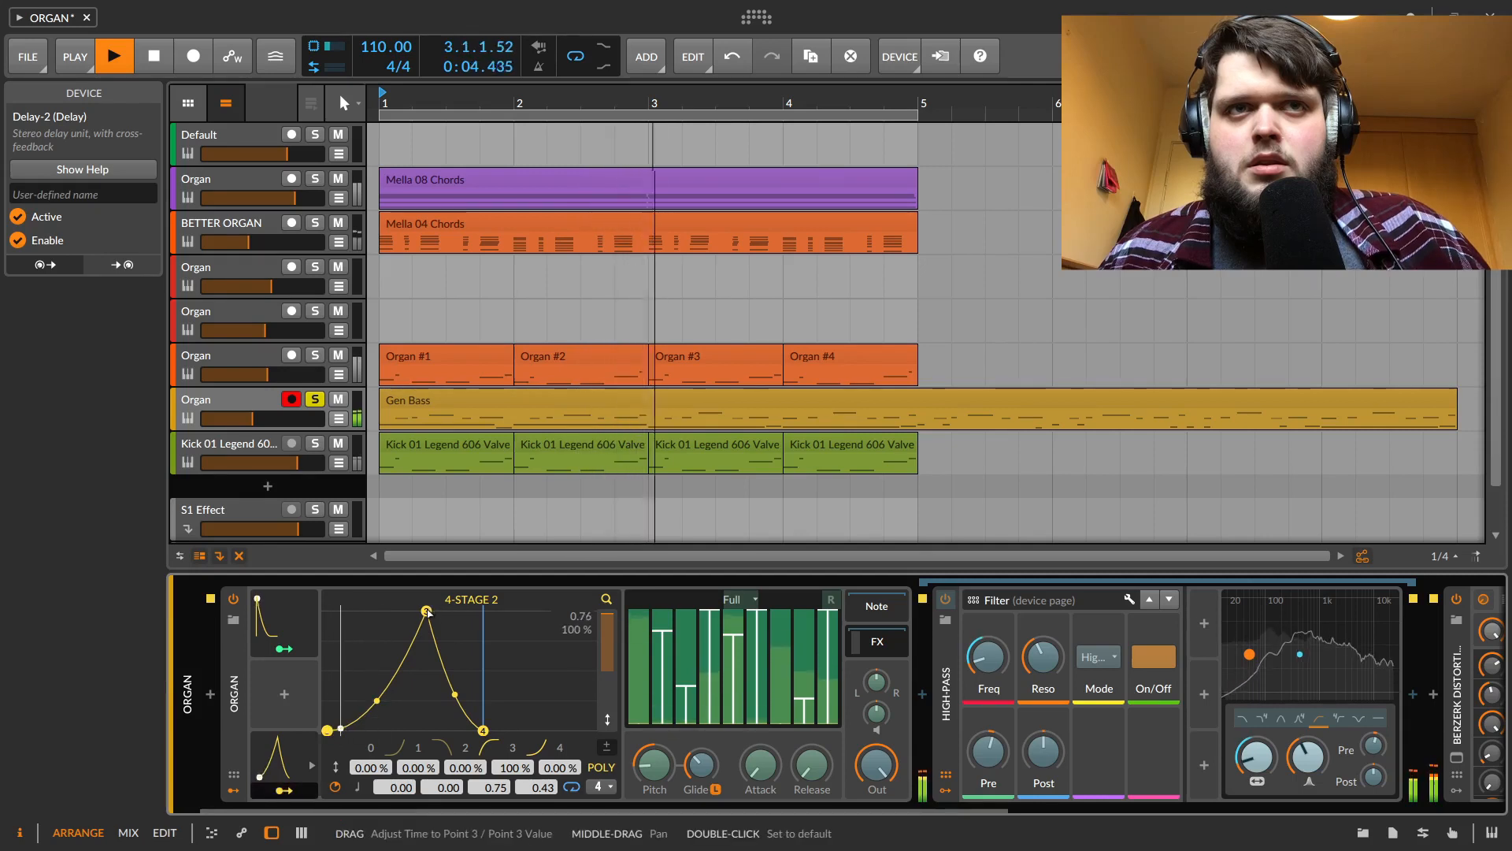
{"action": "left_click_drag", "start_coordinate": [426, 612], "coordinate": [376, 612]}
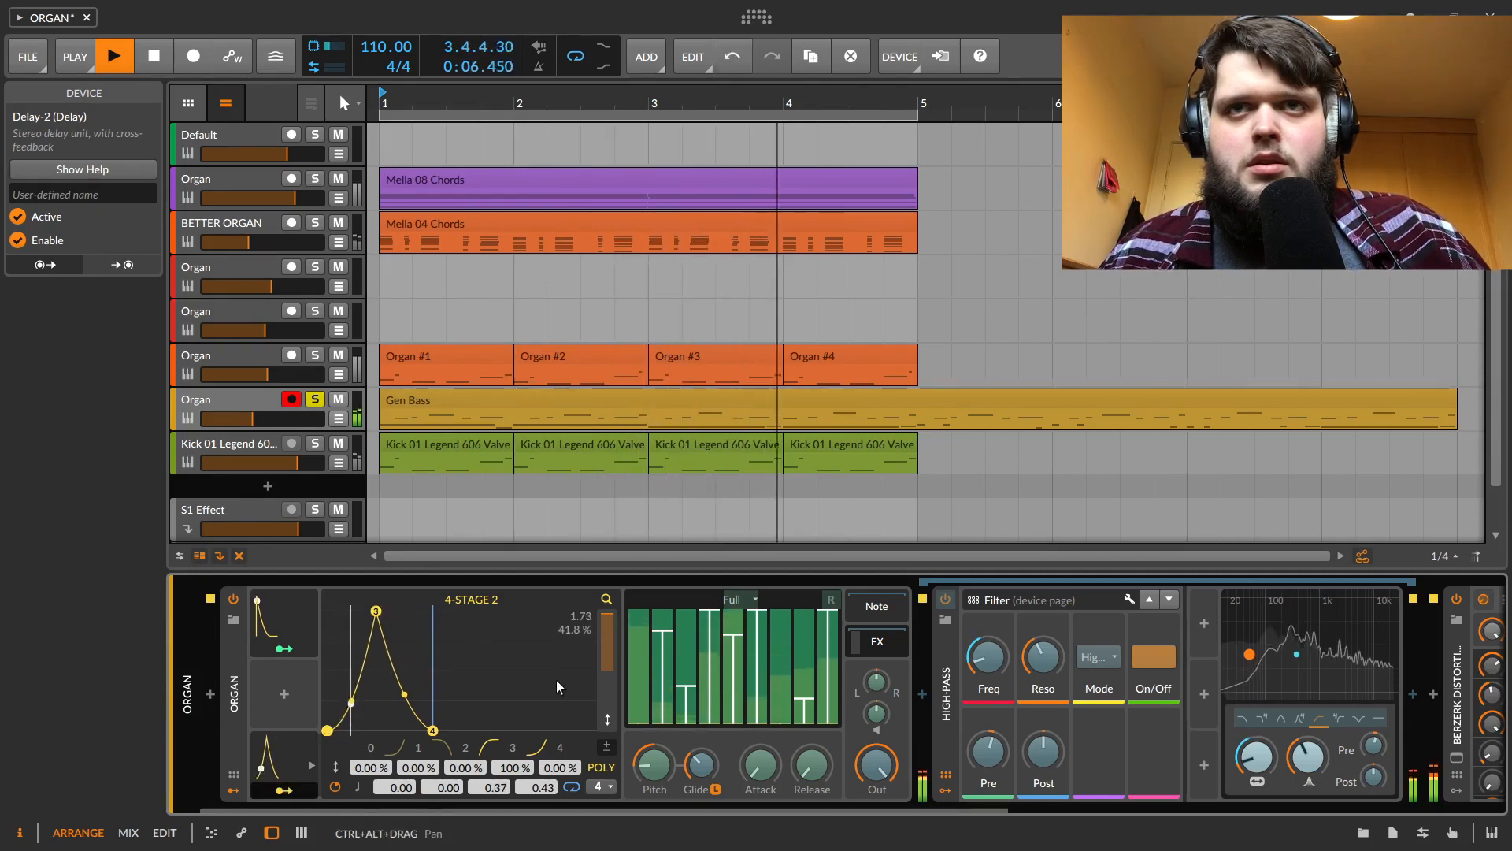
Stop playback and scroll along the track's device chain to view its effects
{"action": "key", "text": "space"}
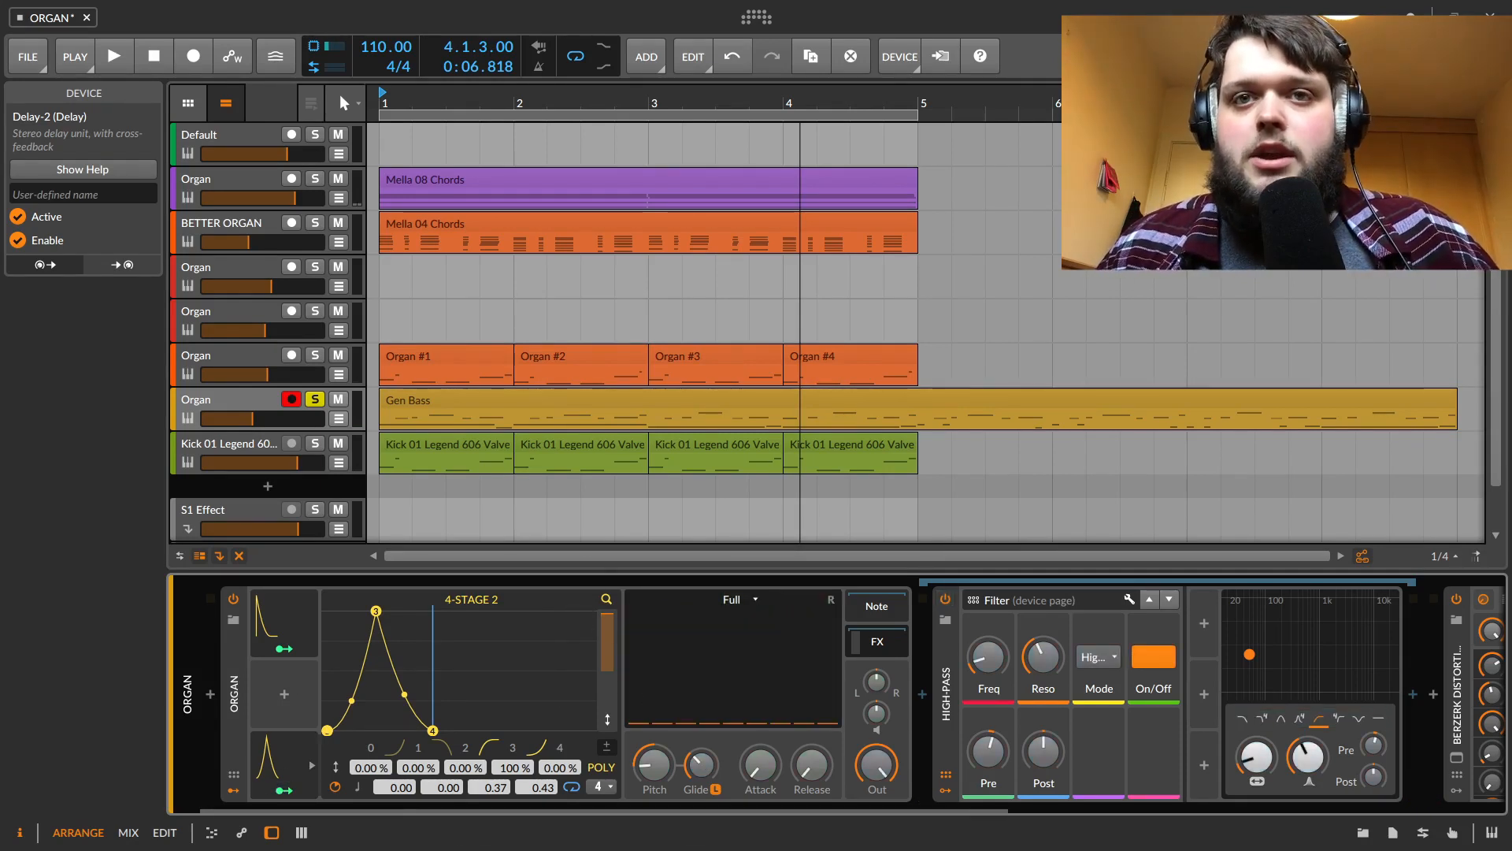
{"action": "left_click_drag", "start_coordinate": [569, 805], "coordinate": [1024, 812]}
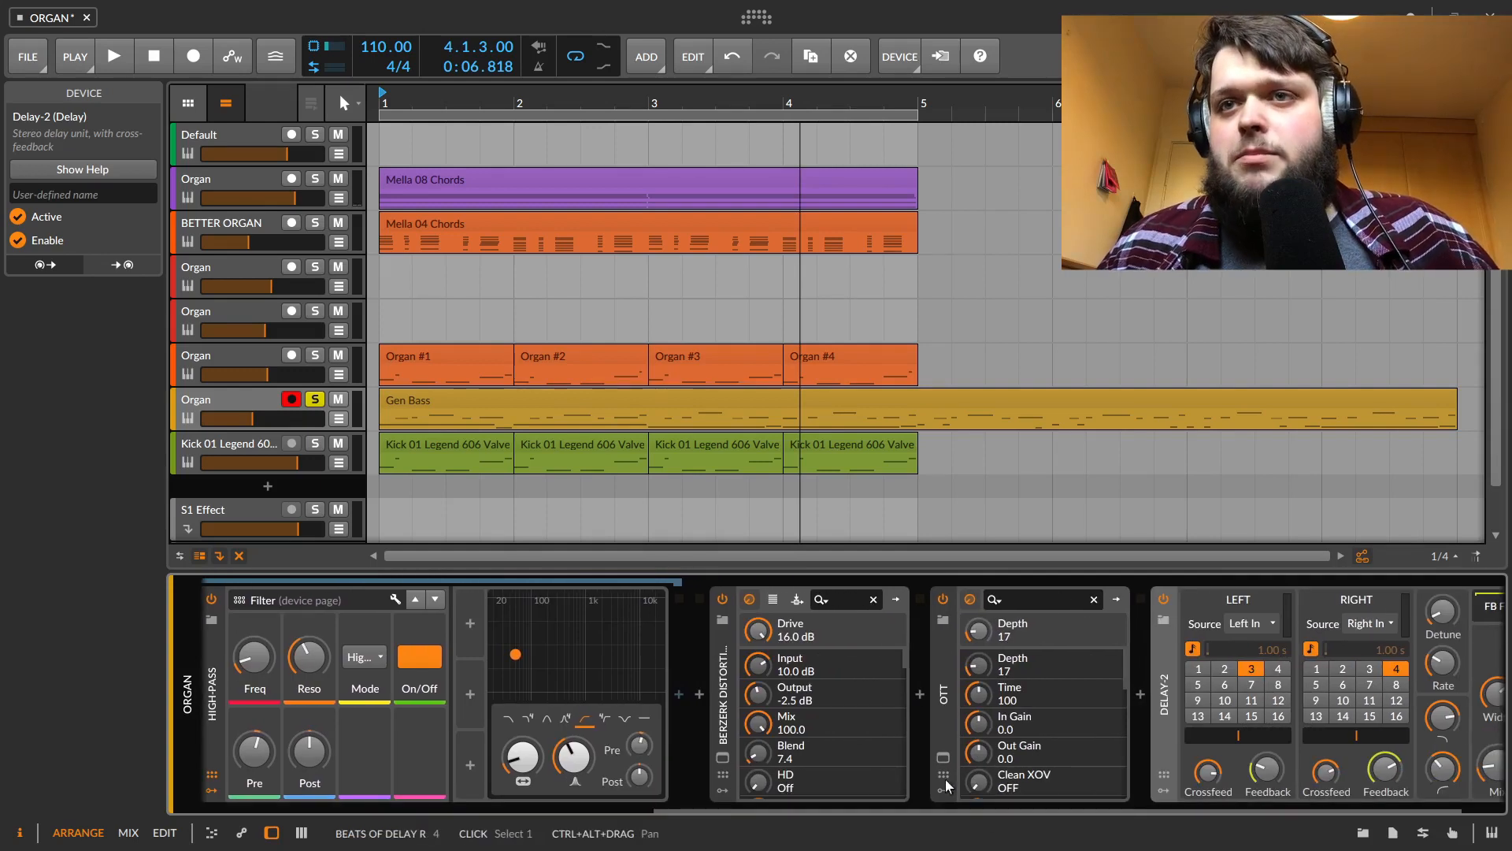
Open the Berzerk Distortion plugin window, start playback, adjust its Drive knob down and back up, then close the window
{"action": "left_click", "coordinate": [722, 757]}
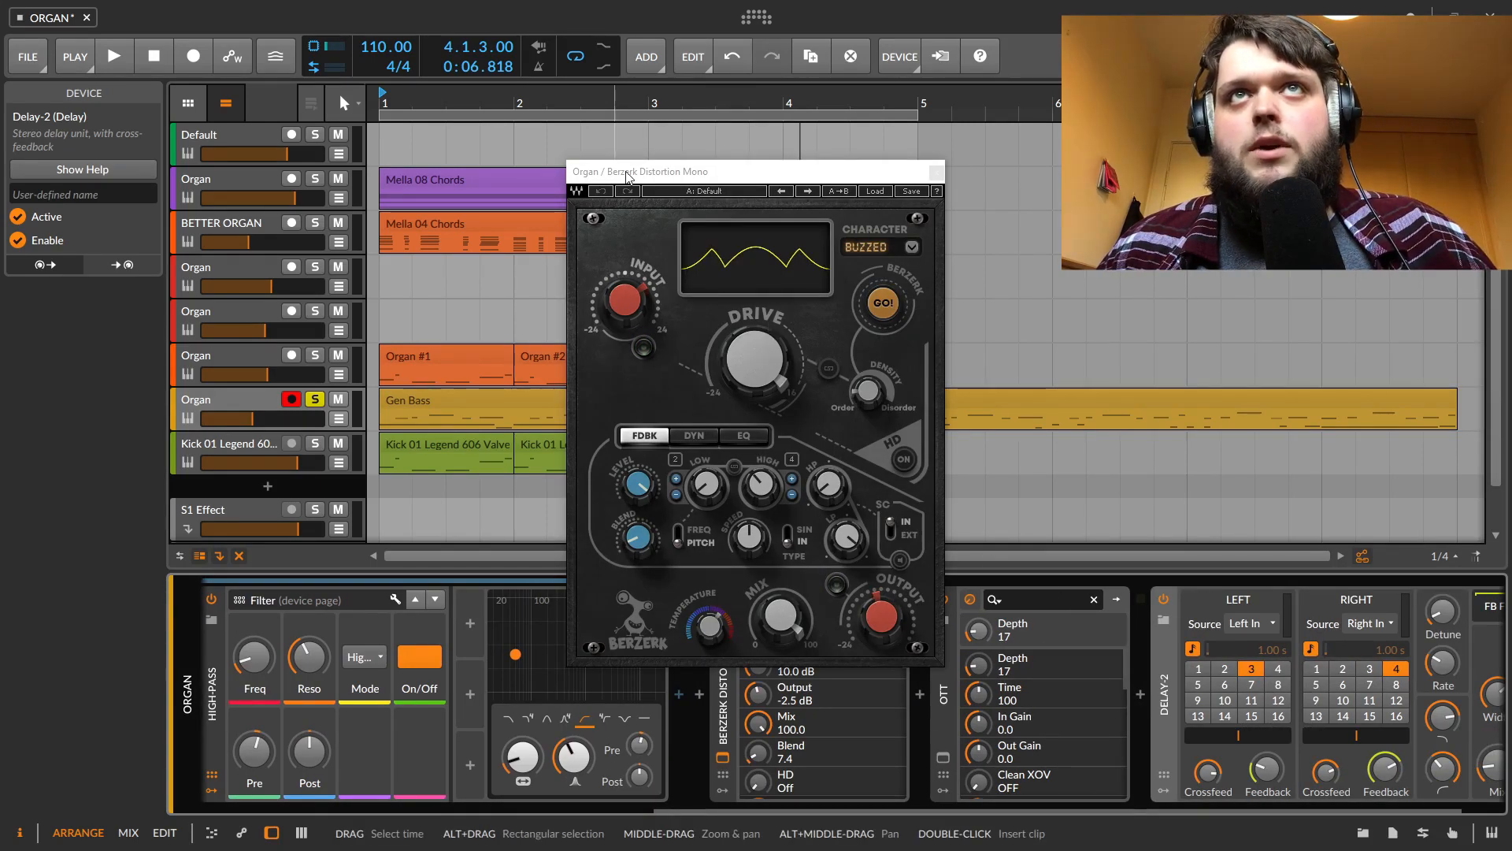
{"action": "left_click_drag", "start_coordinate": [630, 171], "coordinate": [612, 163]}
{"action": "key", "text": "space"}
{"action": "left_click_drag", "start_coordinate": [731, 342], "coordinate": [731, 394]}
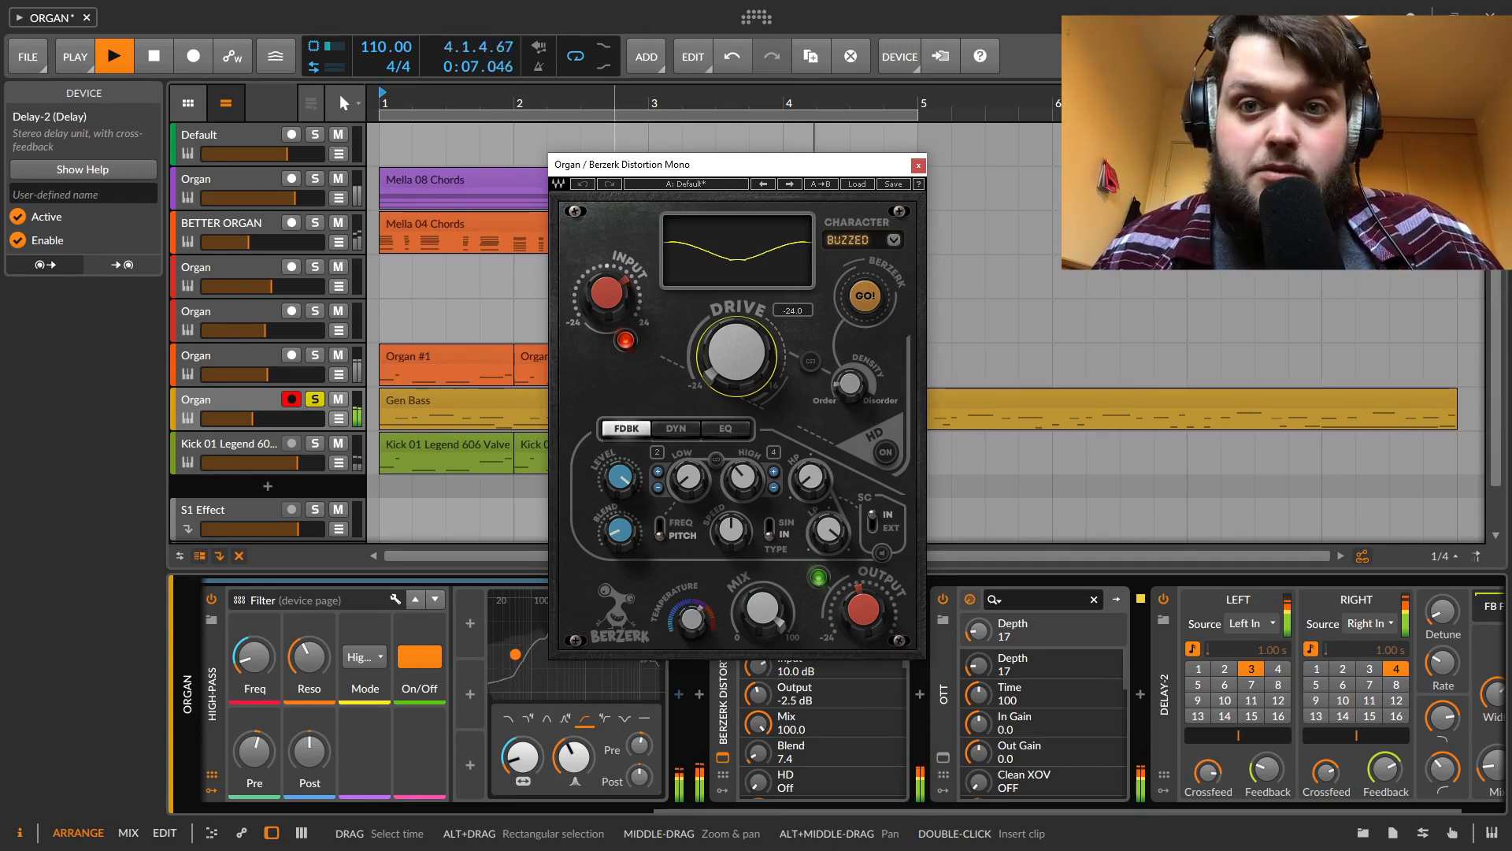
{"action": "left_click_drag", "start_coordinate": [734, 354], "coordinate": [734, 315]}
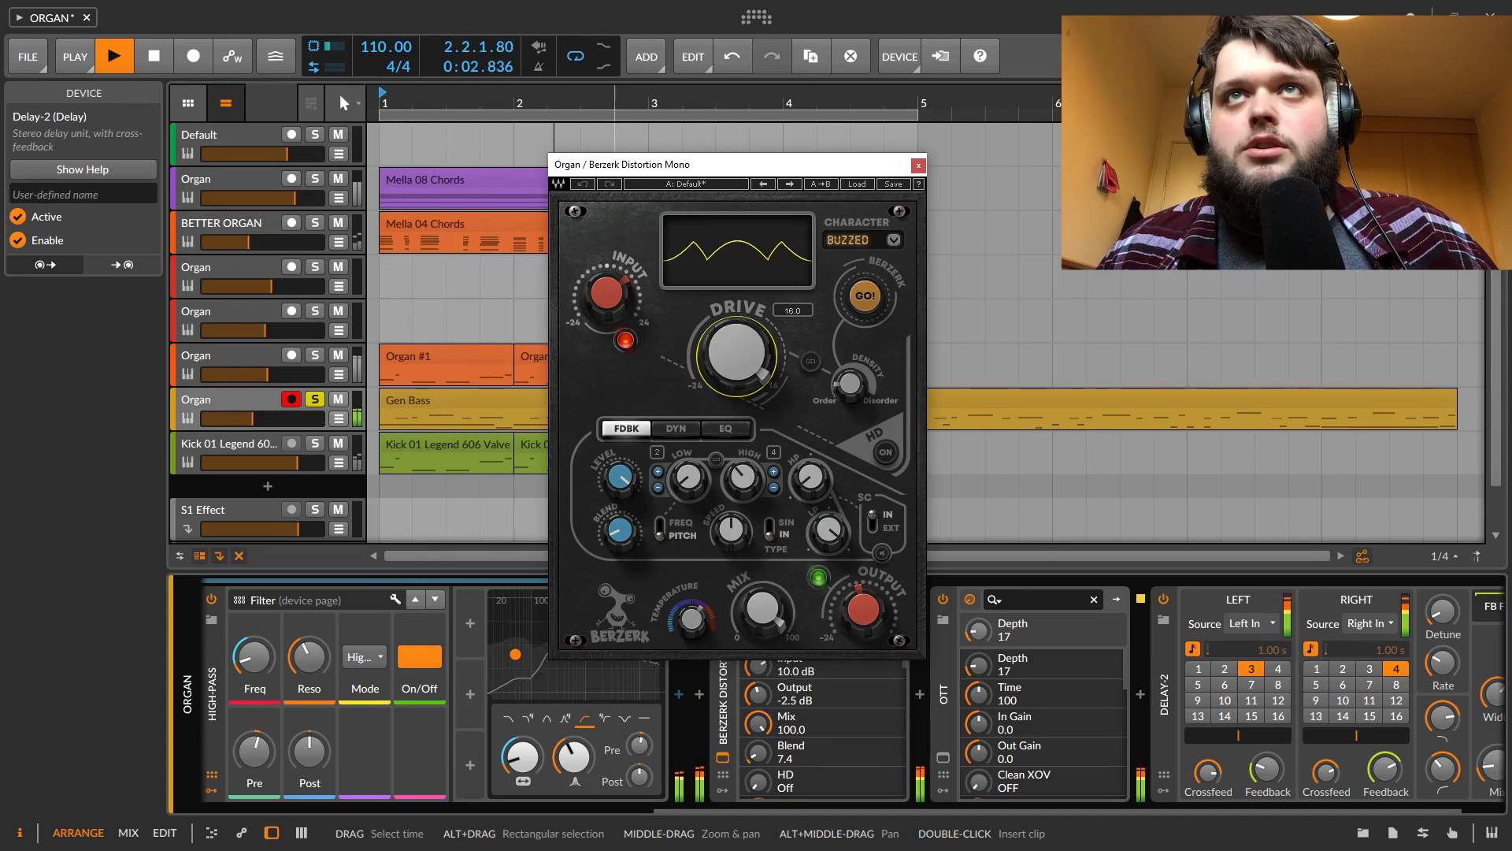
{"action": "left_click", "coordinate": [919, 167]}
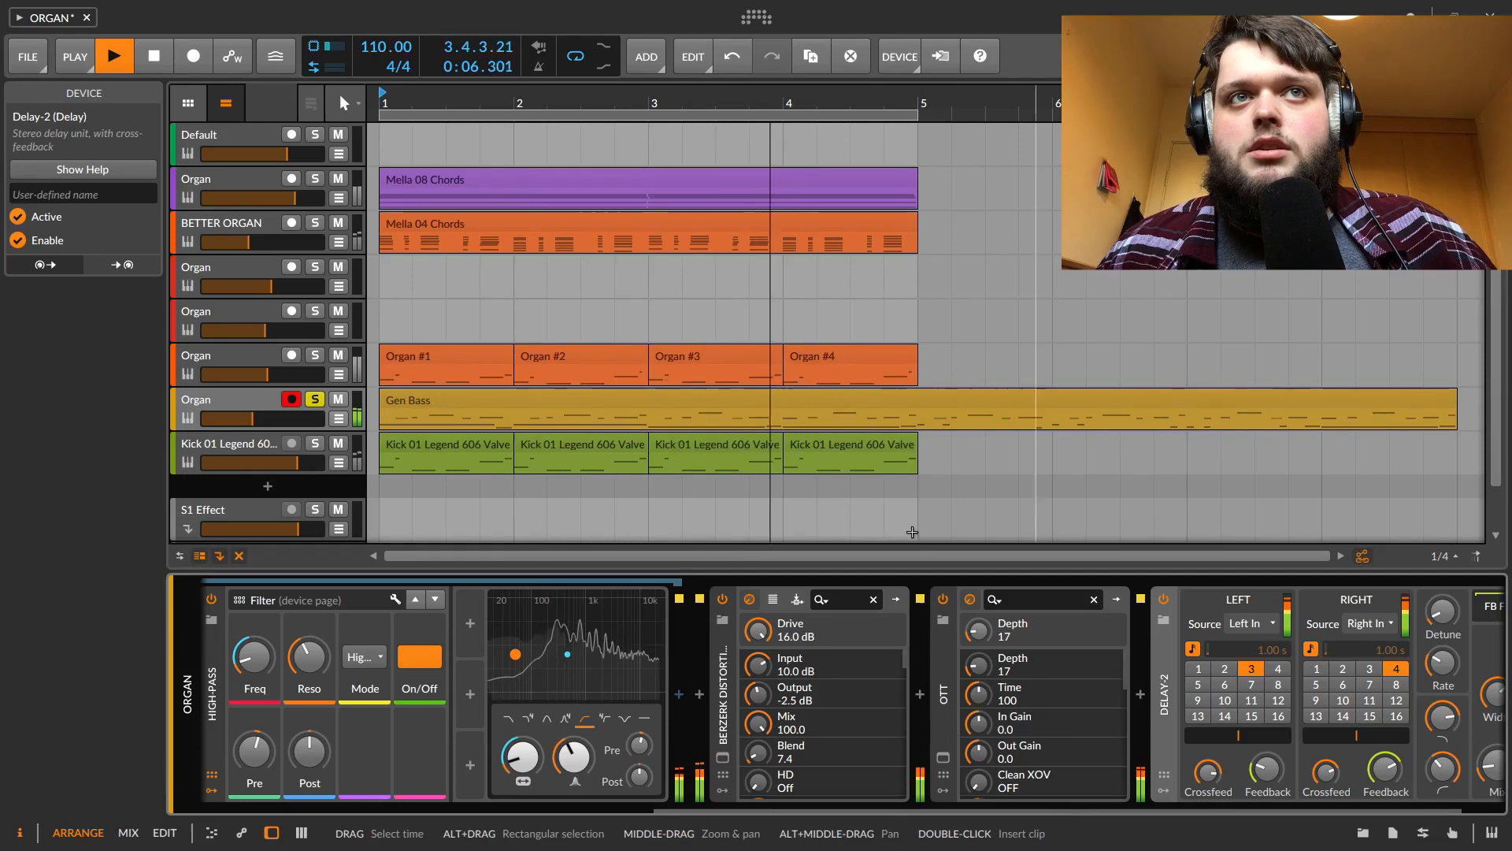
Scroll back to the start of the device chain, restart playback, and select the Kick 01 Legend 606 Valve track to view its Organ device
{"action": "left_click_drag", "start_coordinate": [838, 805], "coordinate": [305, 801]}
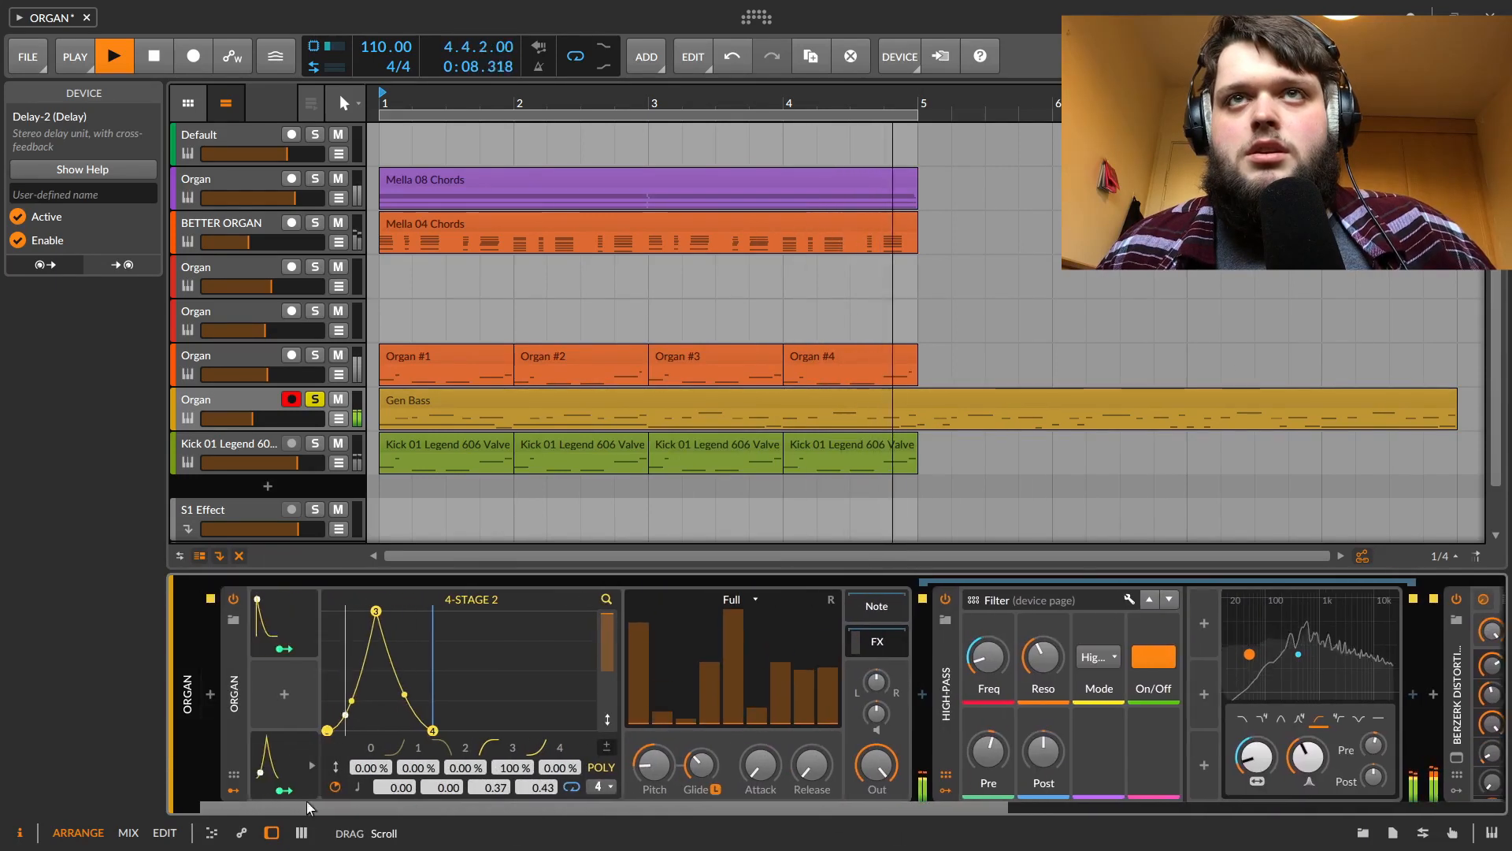
{"action": "key", "text": "space"}
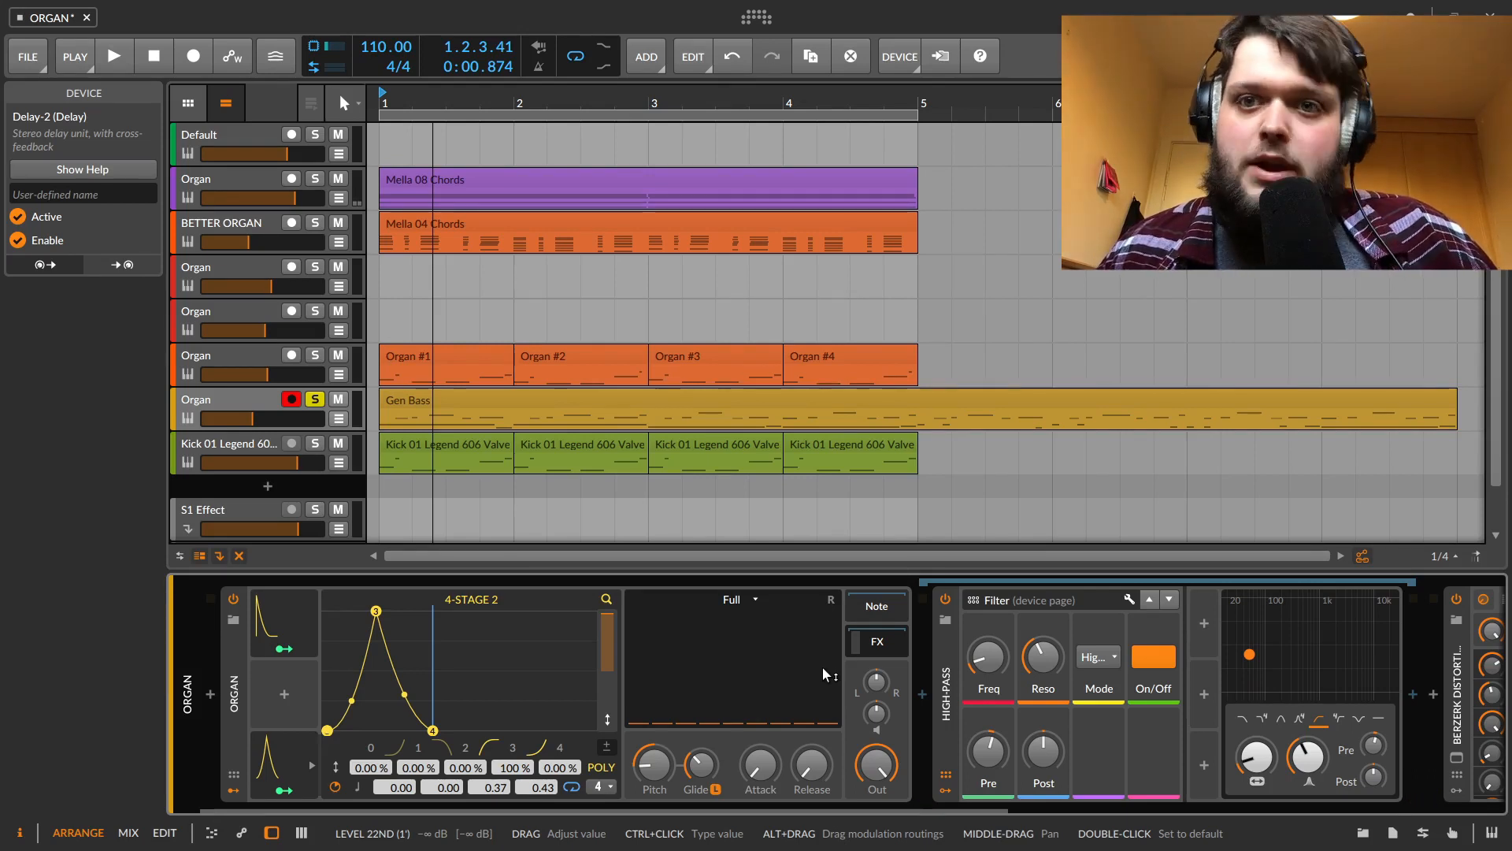
{"action": "left_click", "coordinate": [708, 461]}
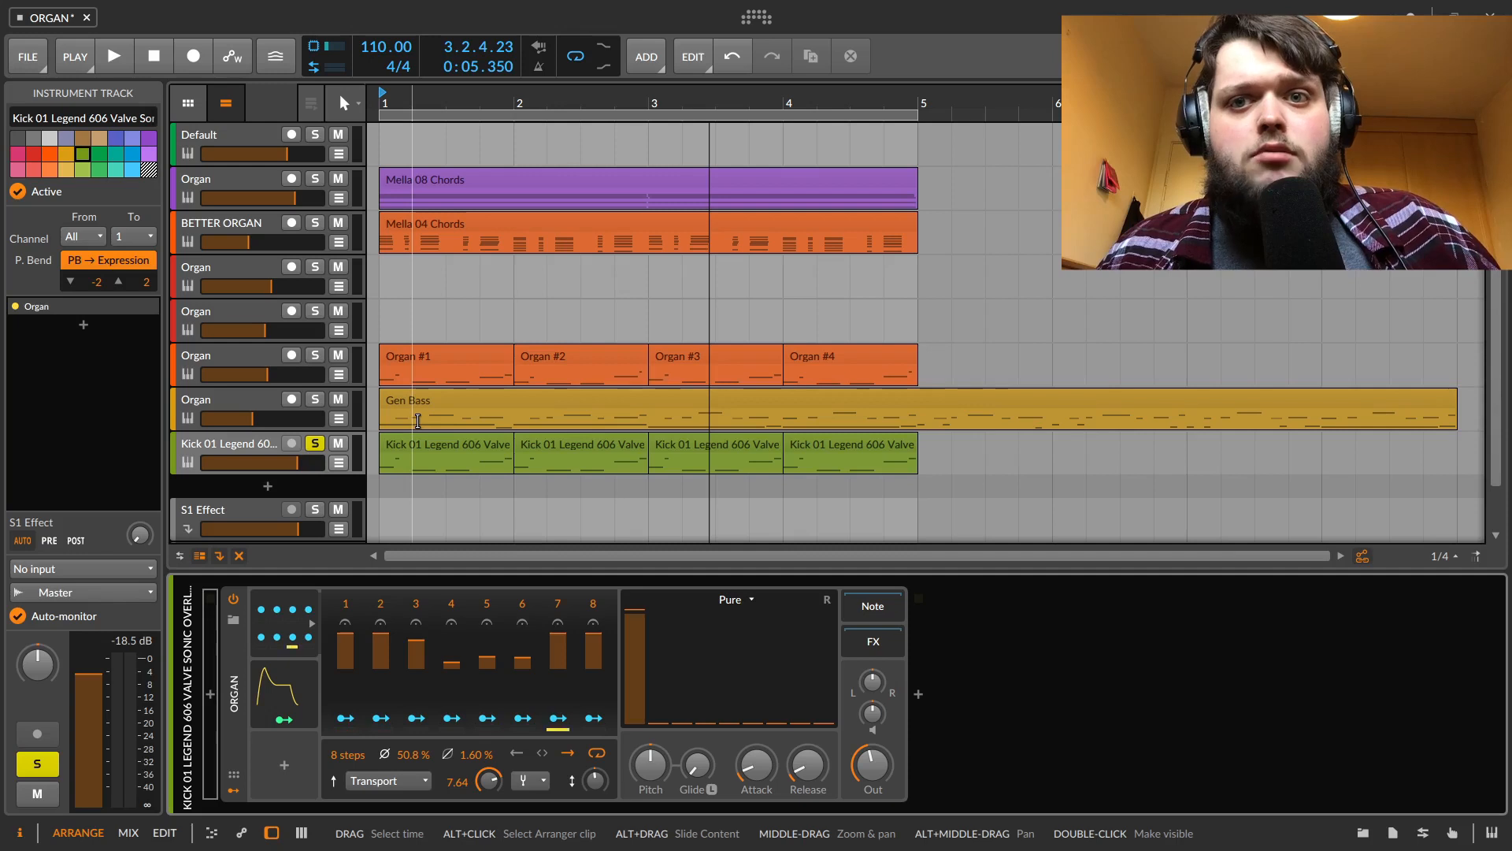